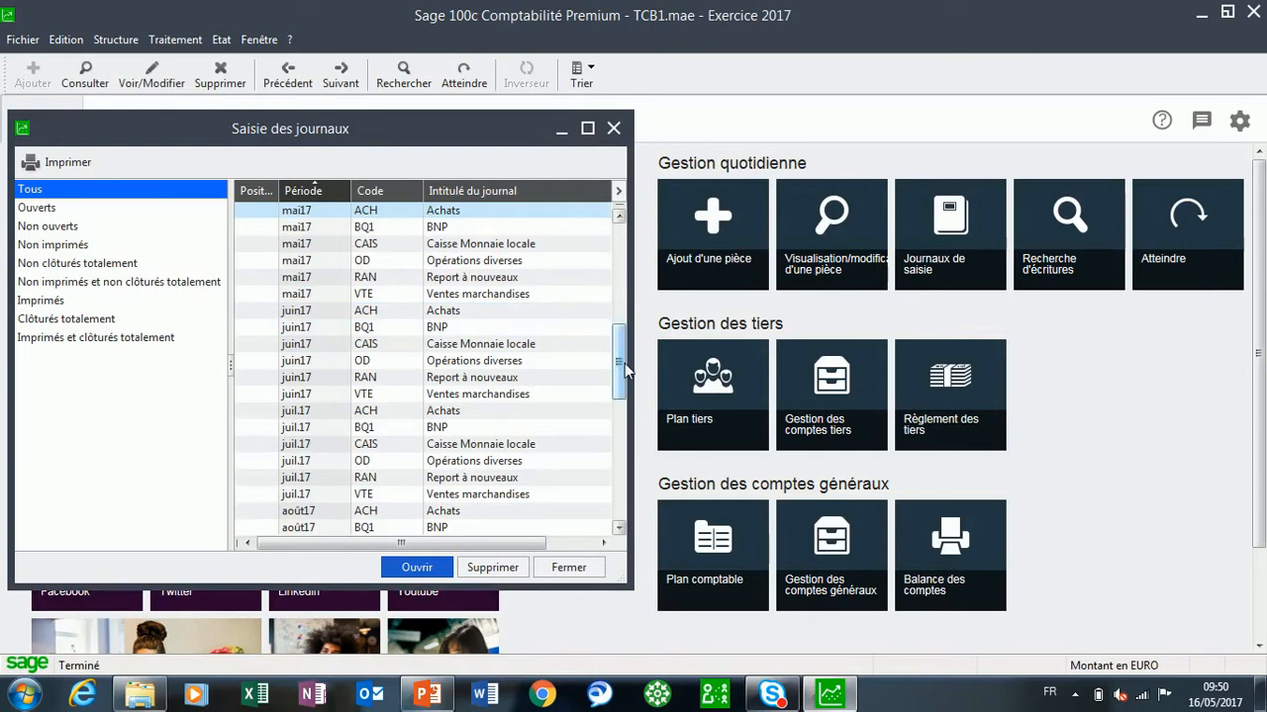
# Open the February 2017 BNP bank journal (BQ1) and maximize its window.
pyautogui.moveTo(621, 364); pyautogui.dragTo(630, 253)
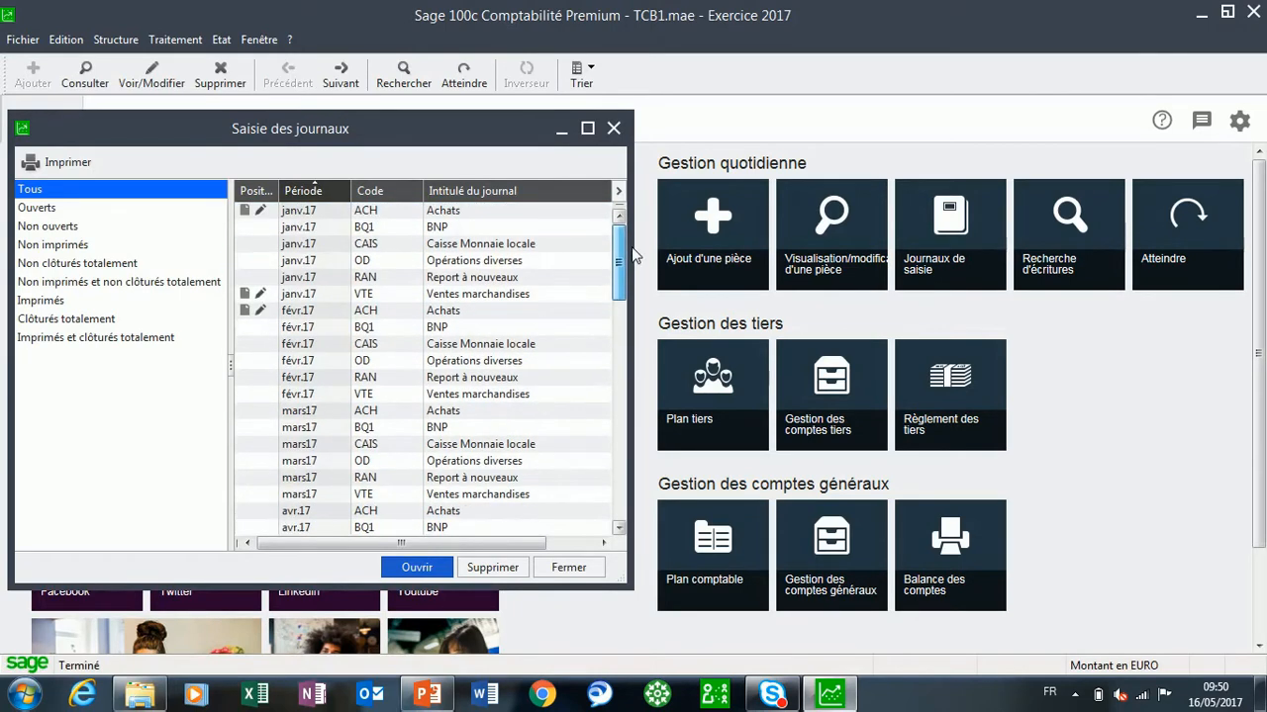
pyautogui.doubleClick(379, 327)
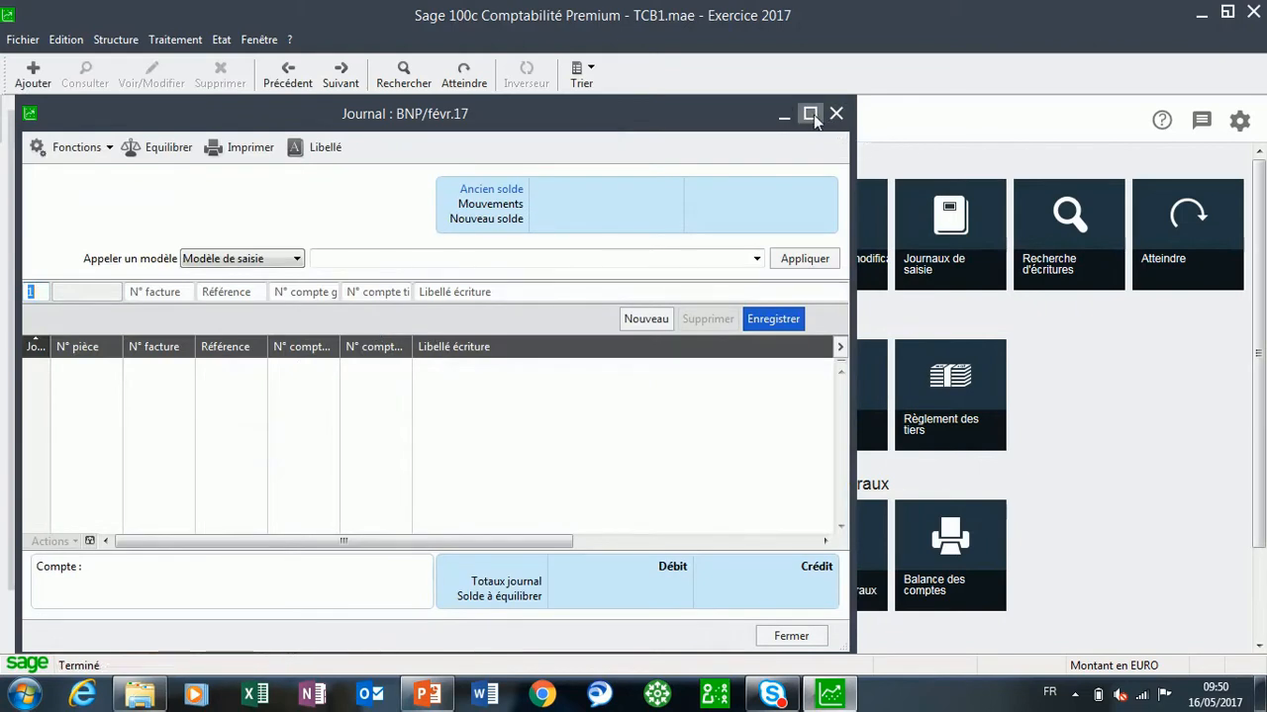
pyautogui.click(809, 113)
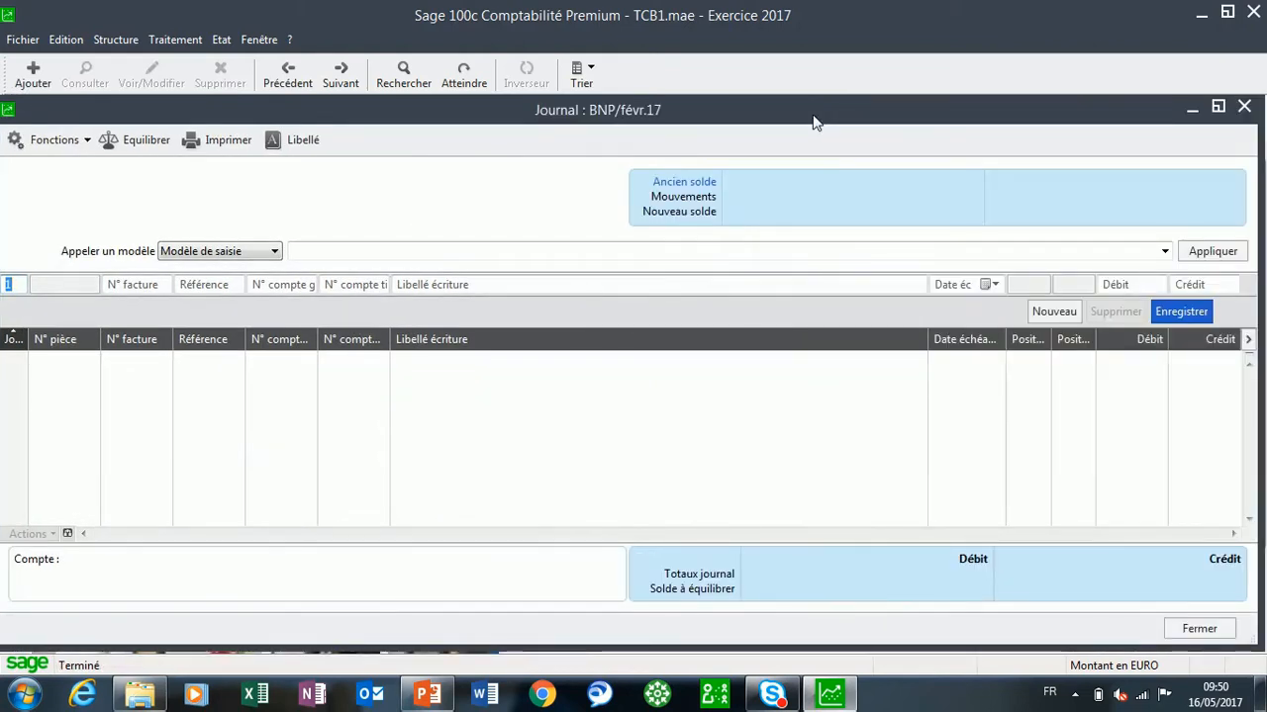
# Start a journal line for day 20 with ANJOU as the third-party account.
pyautogui.write('20')
pyautogui.press('Tab')
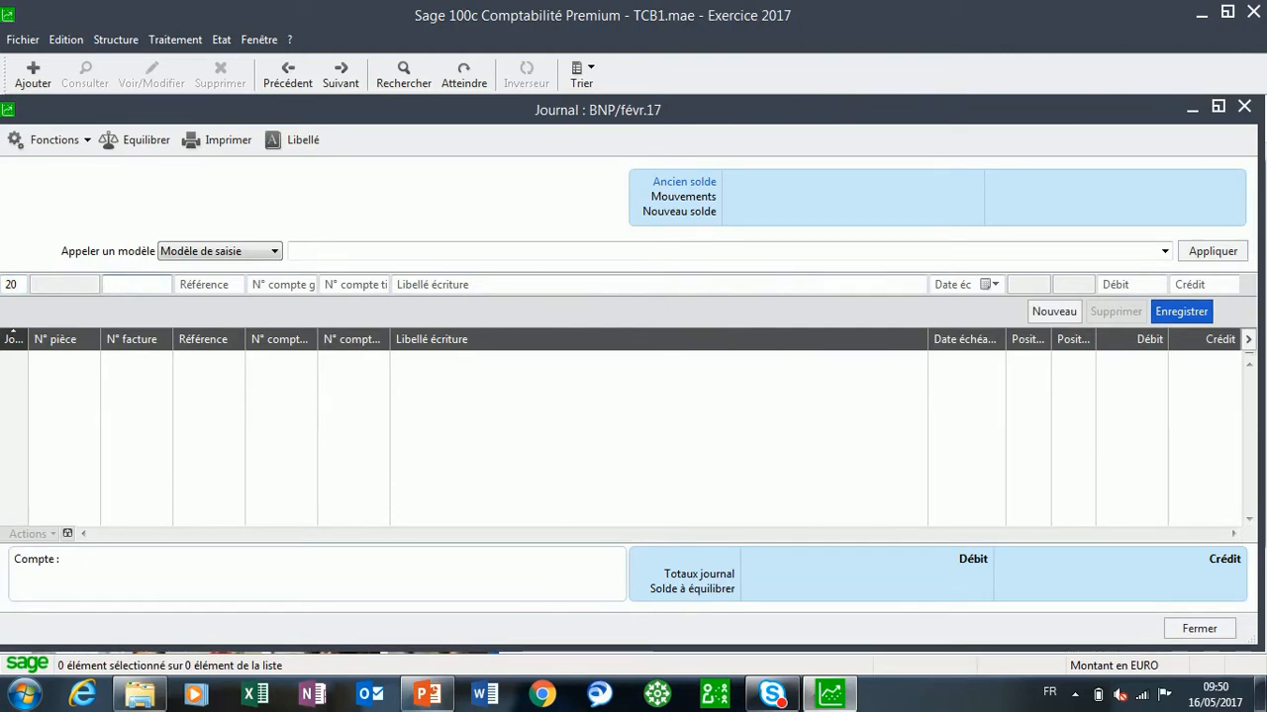
pyautogui.press('Tab')
pyautogui.press('Tab')
pyautogui.press('Tab')
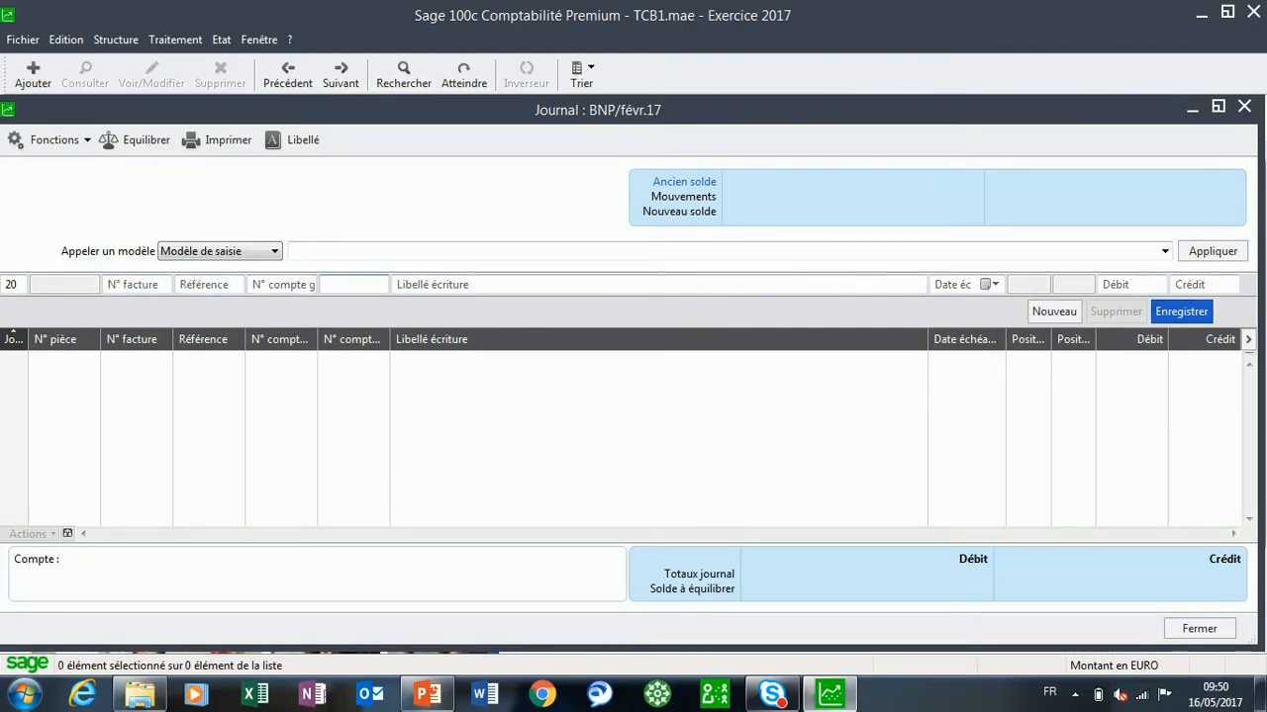
pyautogui.write('ANJOU')
pyautogui.press('Tab')
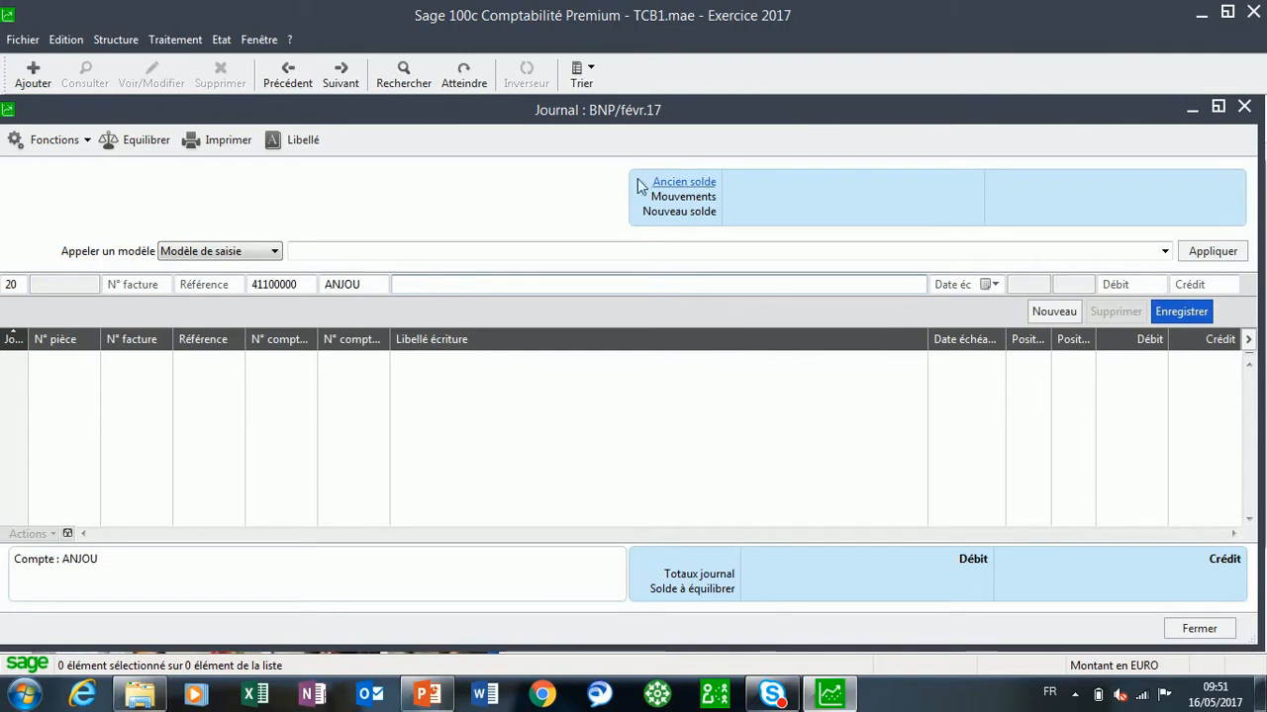
# Complete the line with the predefined label Règlement facture followed by ANJOU and a credit of 1200, and record it.
pyautogui.click(315, 144)
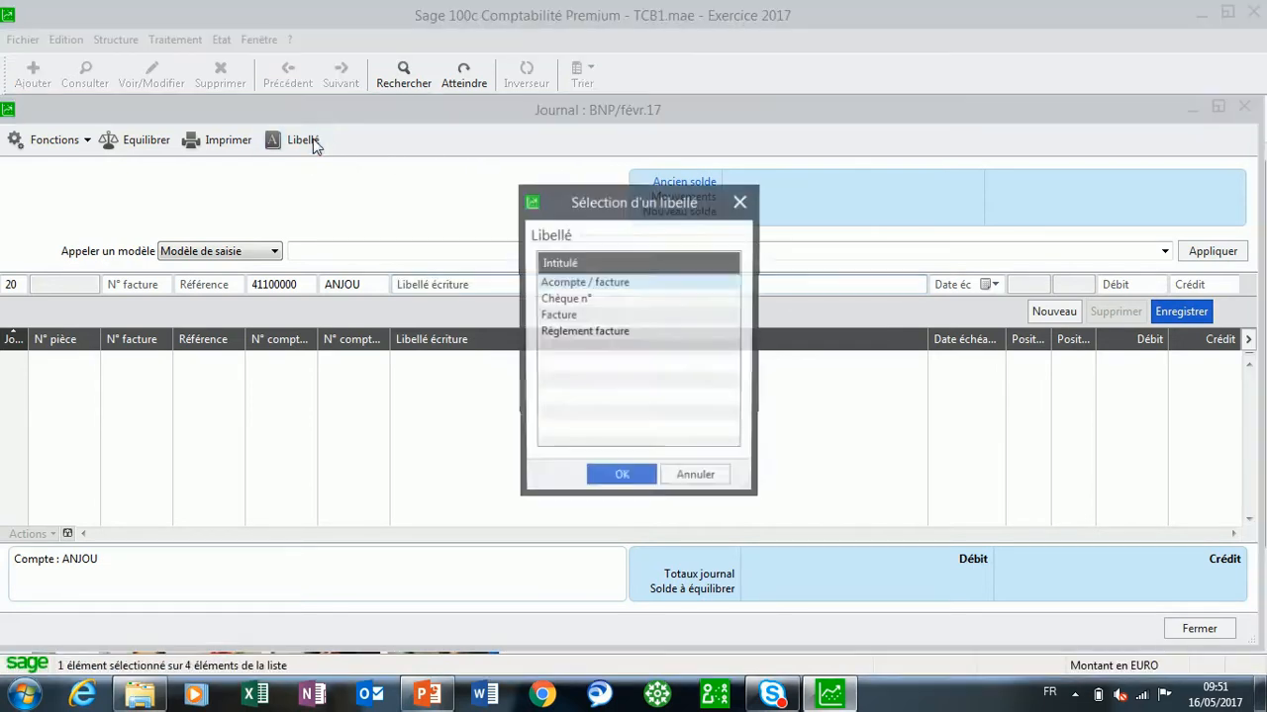
pyautogui.doubleClick(569, 332)
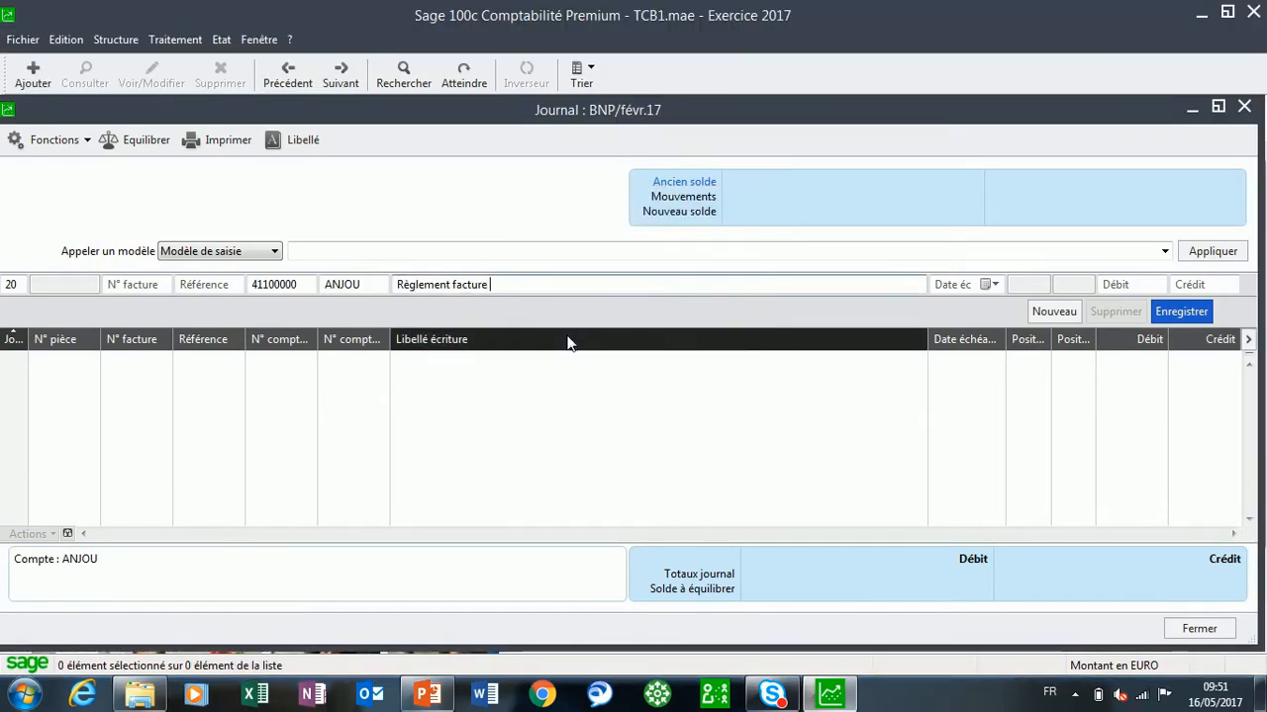
pyautogui.write('ANJOU')
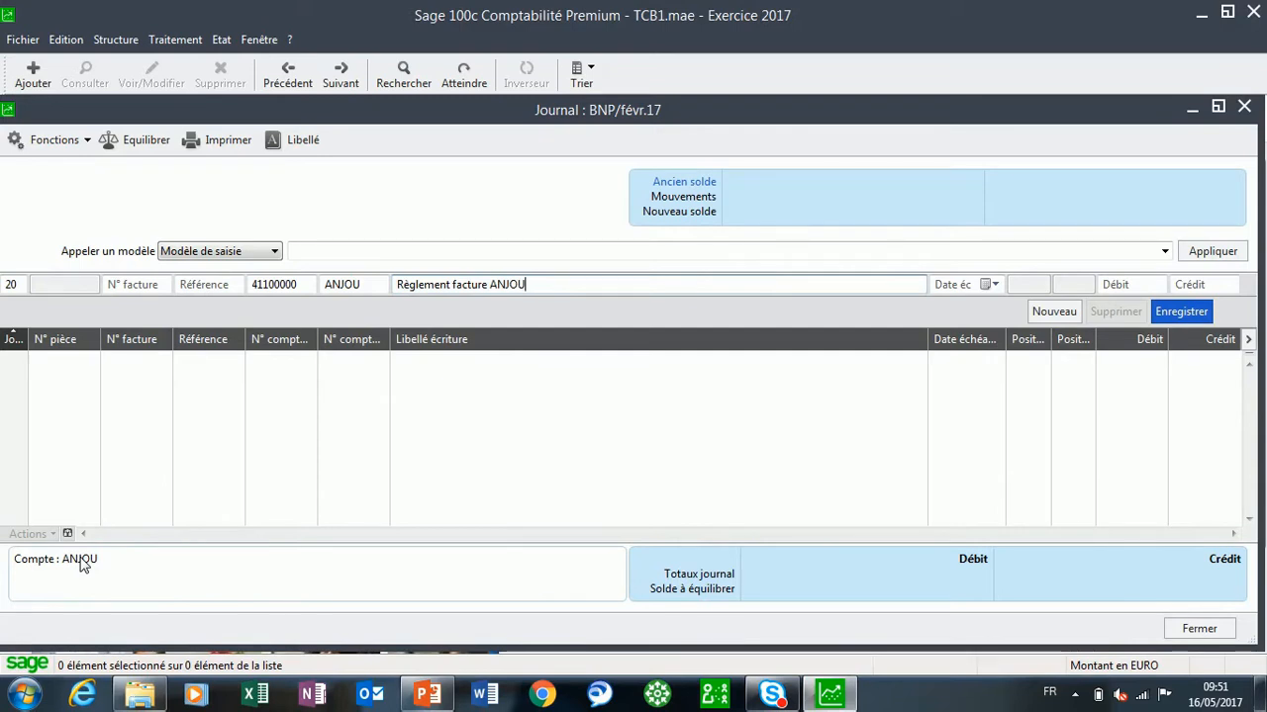
pyautogui.press('Tab')
pyautogui.press('Tab')
pyautogui.press('Tab')
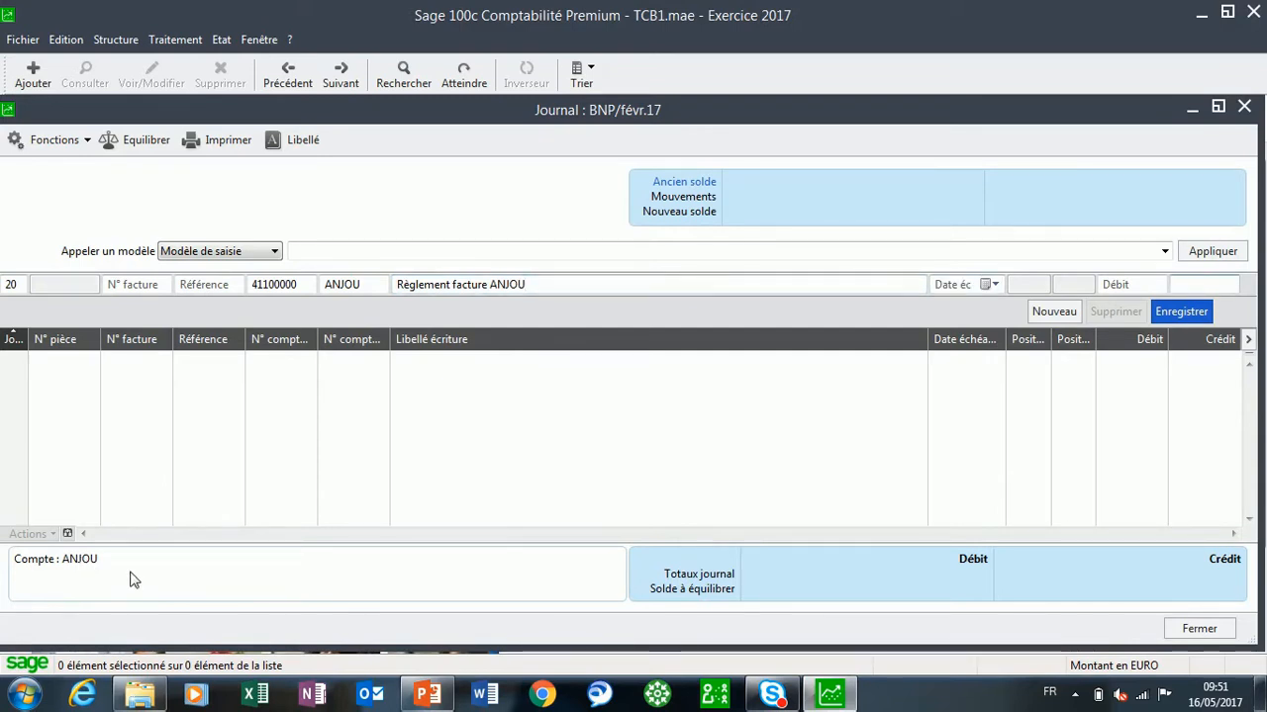
pyautogui.write('1200')
pyautogui.press('Return')
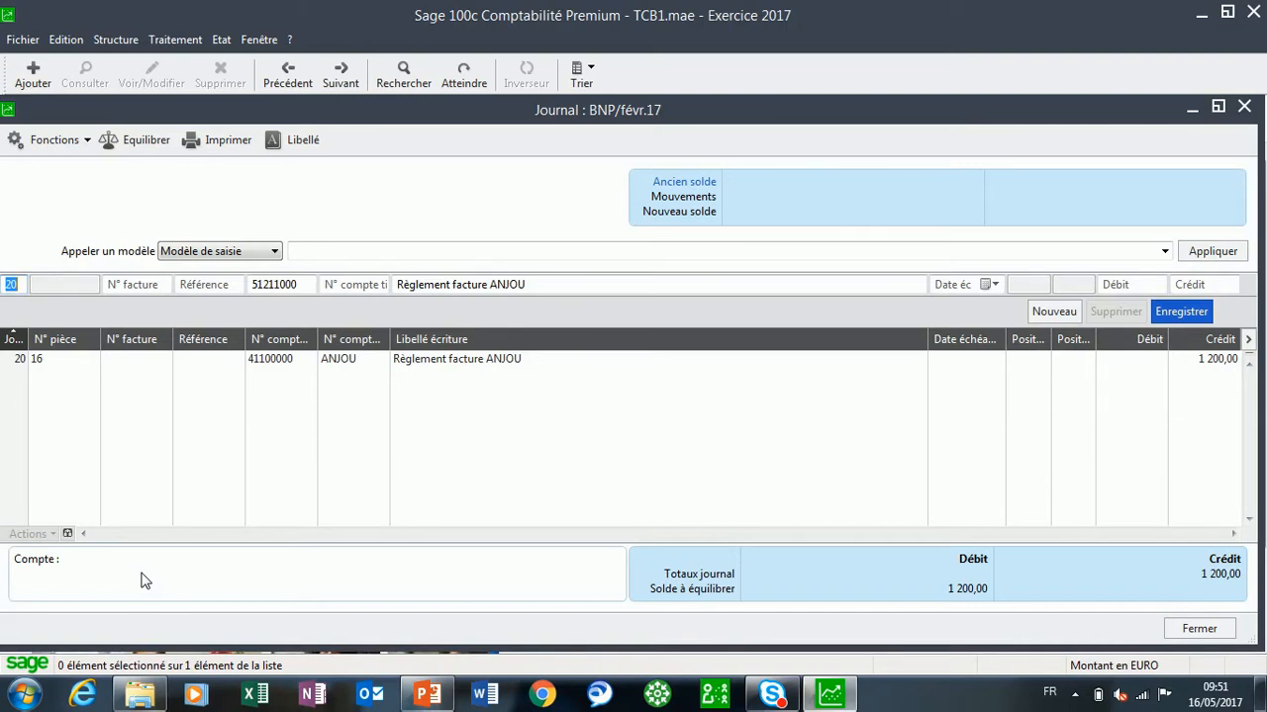
# Record the balancing BNP line with a debit of 1200, keeping the label Règlement facture ANJOU.
pyautogui.press('Tab')
pyautogui.press('Tab')
pyautogui.press('Tab')
pyautogui.press('Tab')
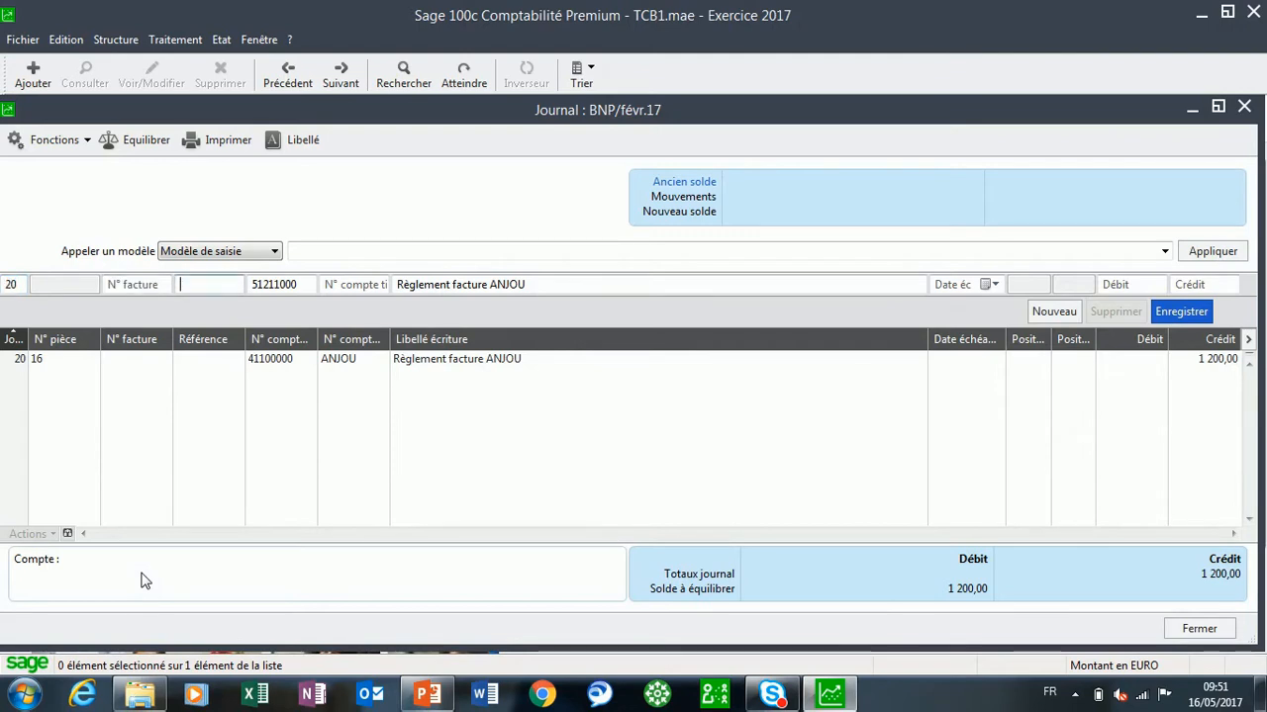
pyautogui.press('Tab')
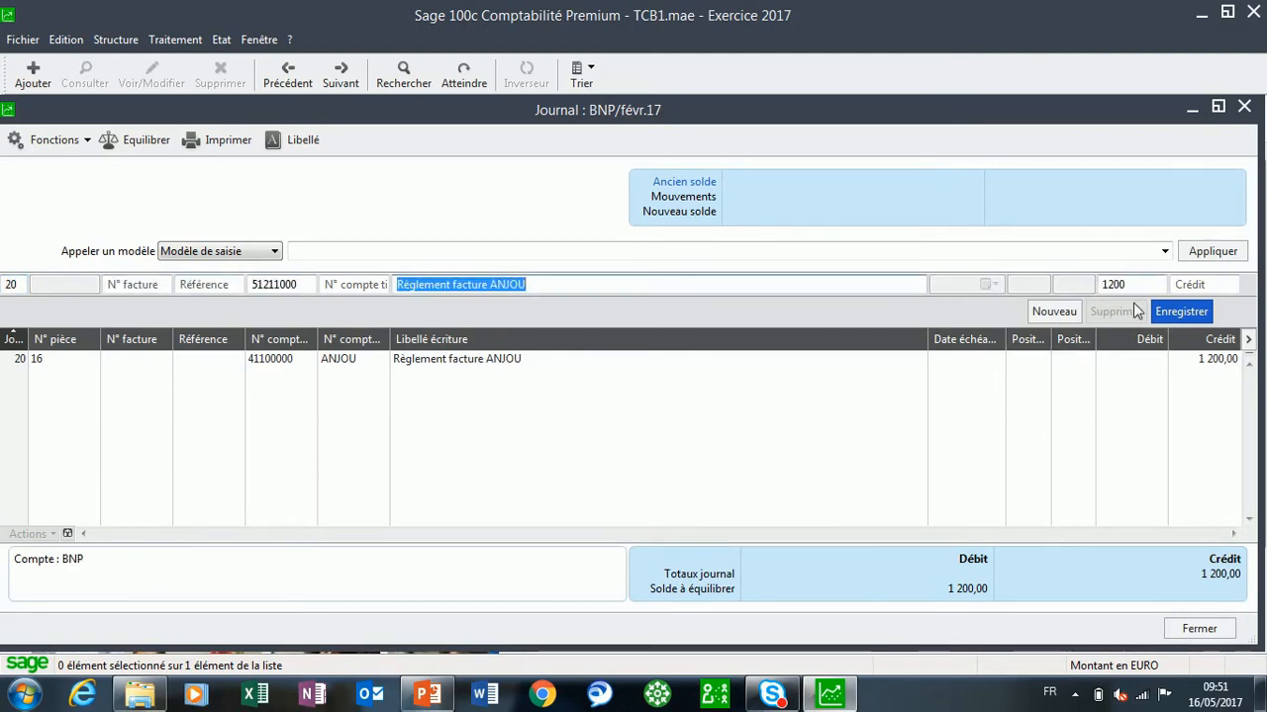
pyautogui.click(1192, 311)
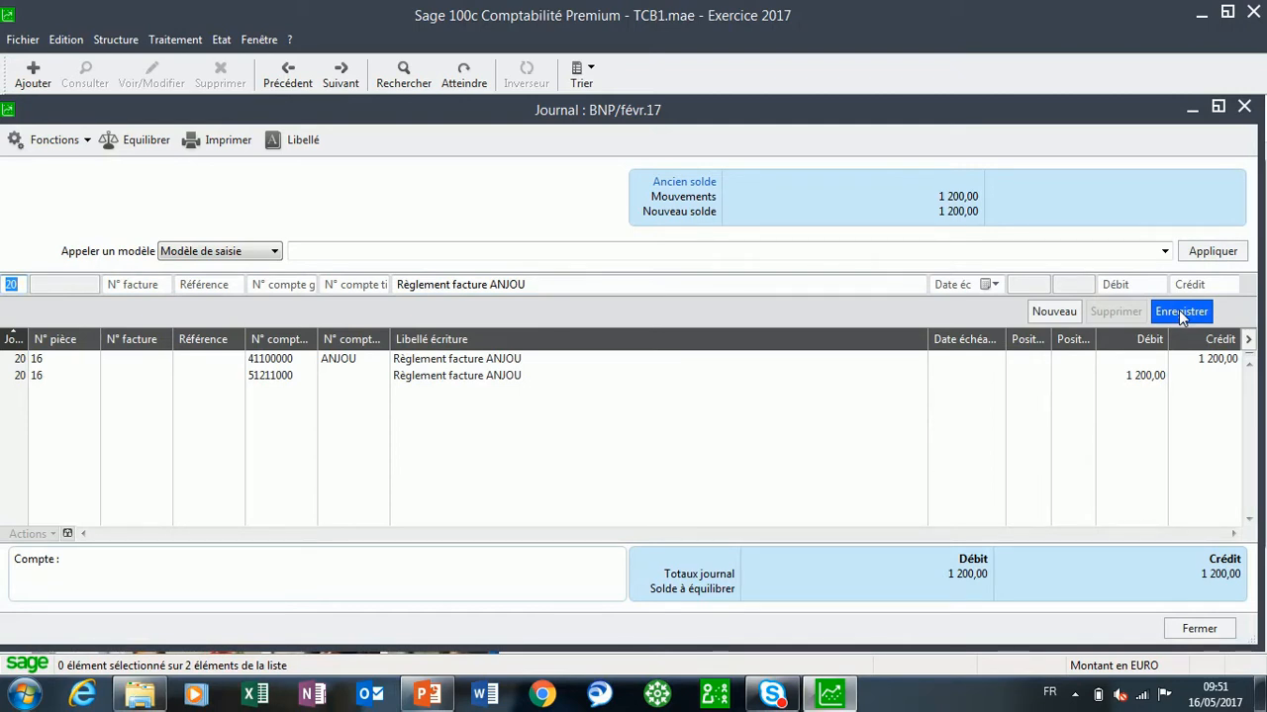
# Letter the ANJOU payment line against the two Ventes de poêles à bois à 20% entries of 360,00 and 840,00.
pyautogui.click(305, 362)
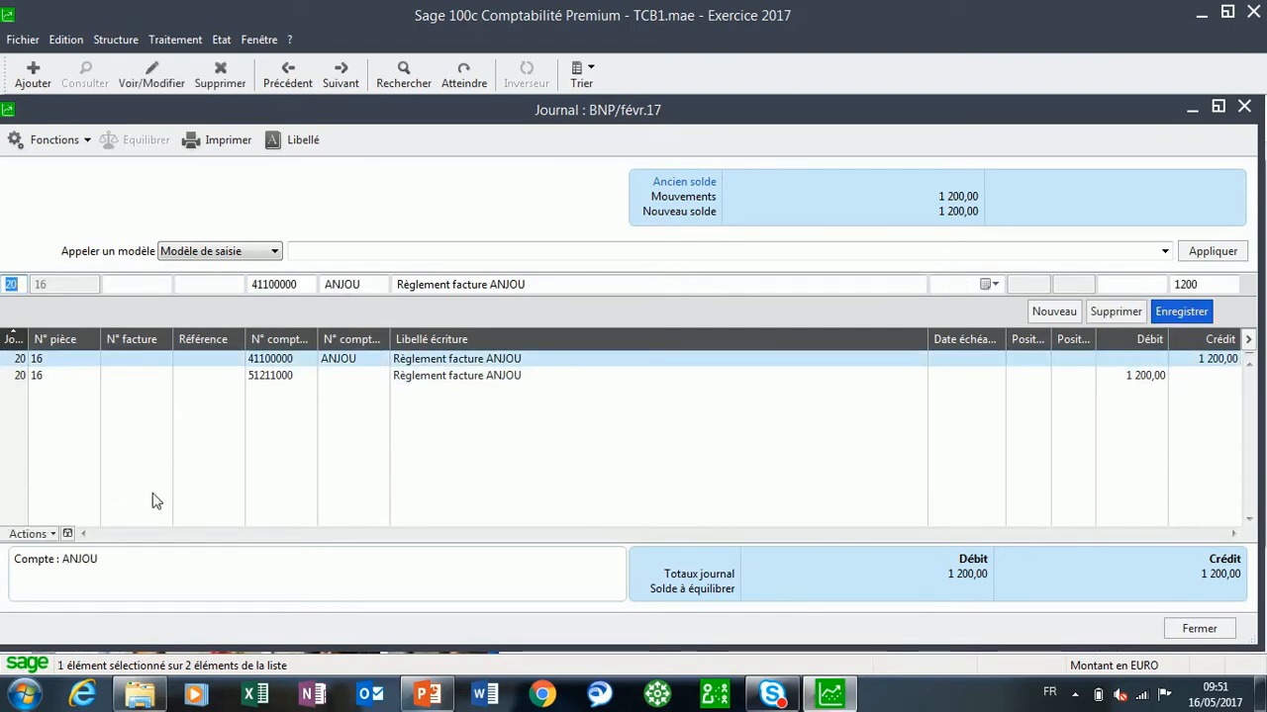
pyautogui.click(30, 534)
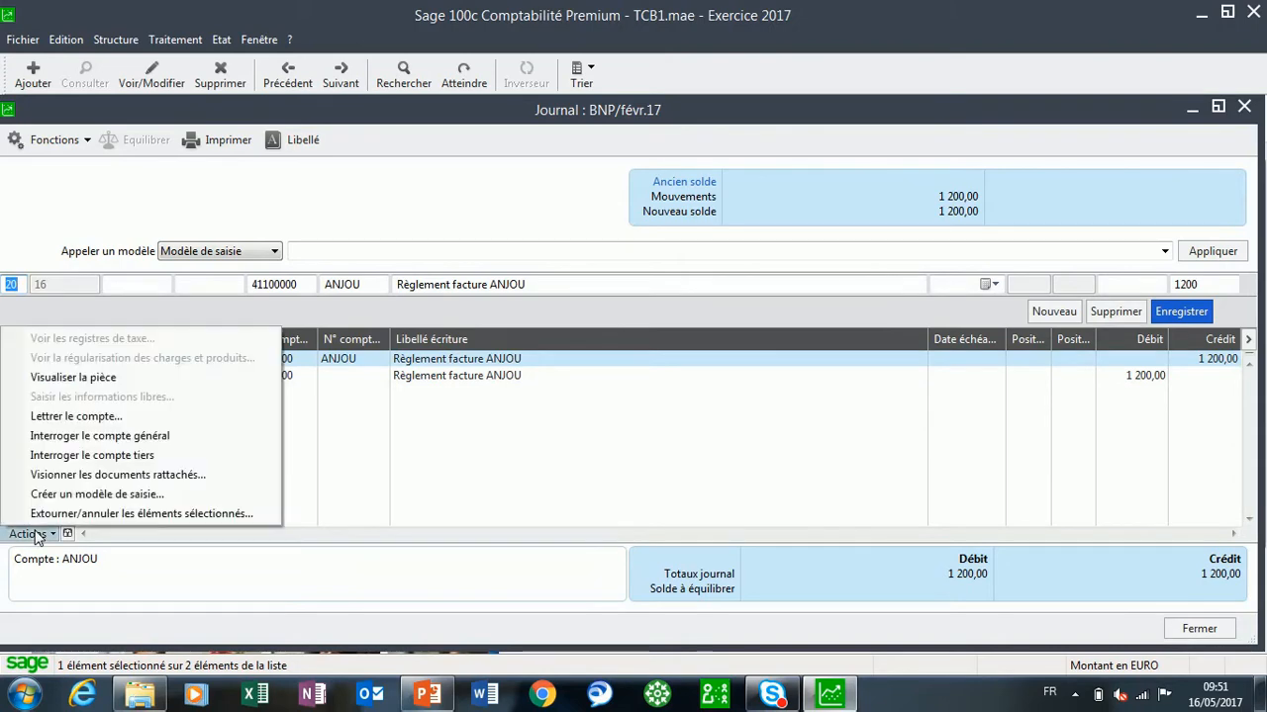
pyautogui.click(79, 416)
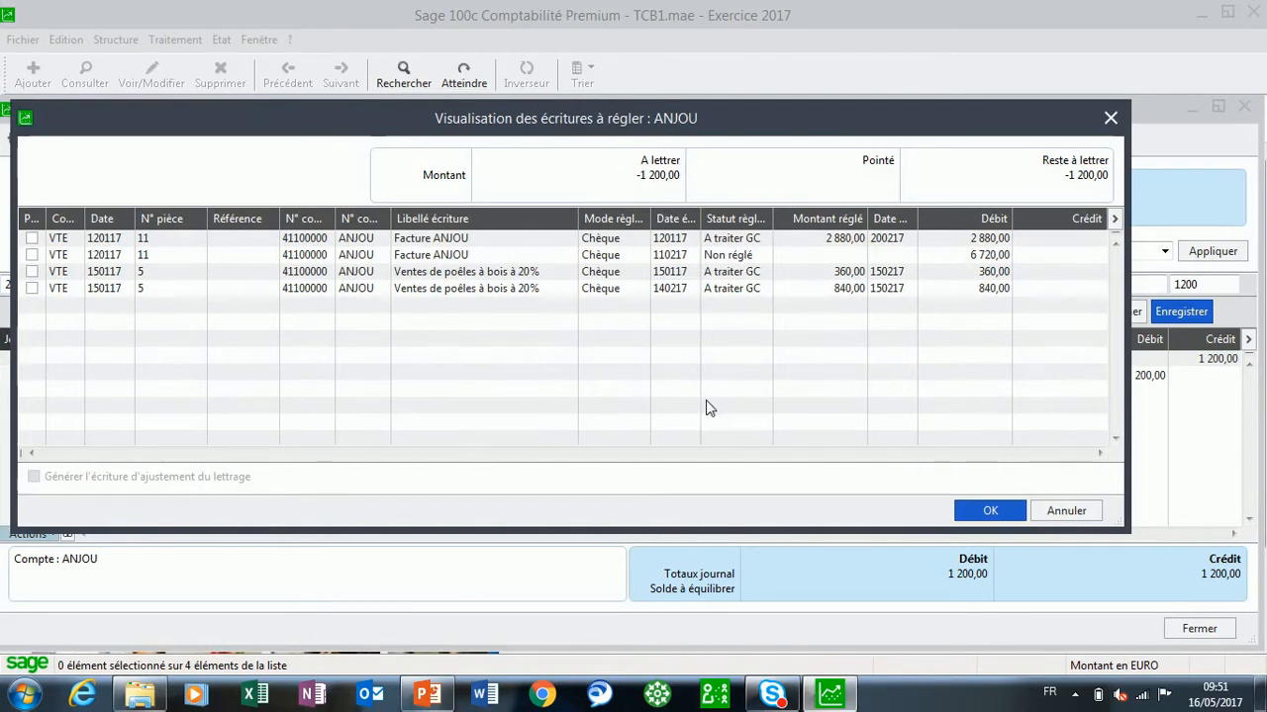
pyautogui.click(31, 272)
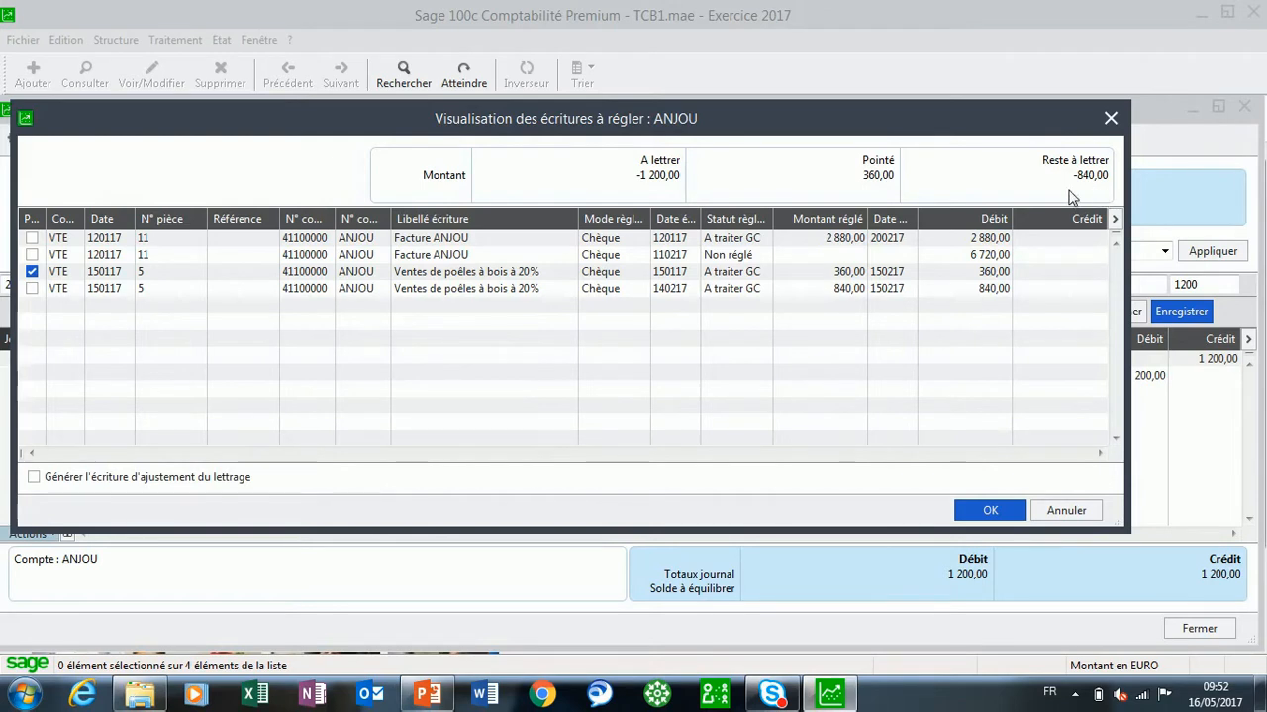
pyautogui.click(31, 288)
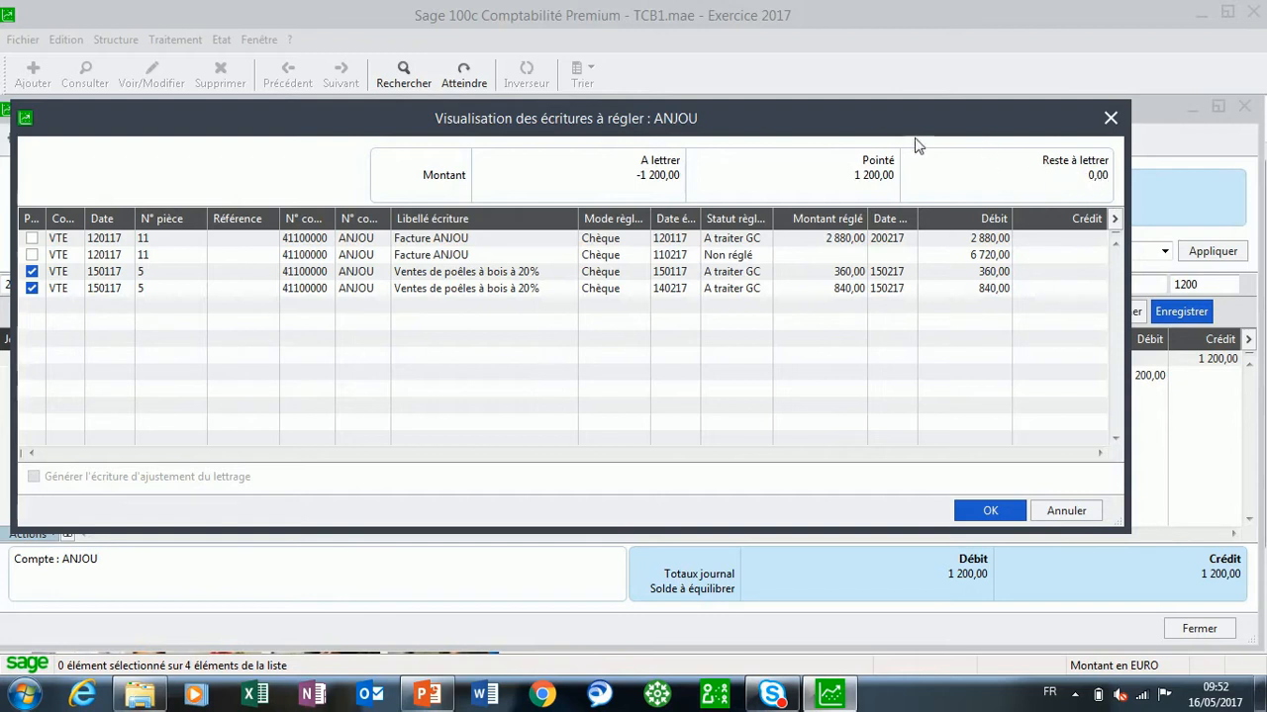
pyautogui.click(988, 515)
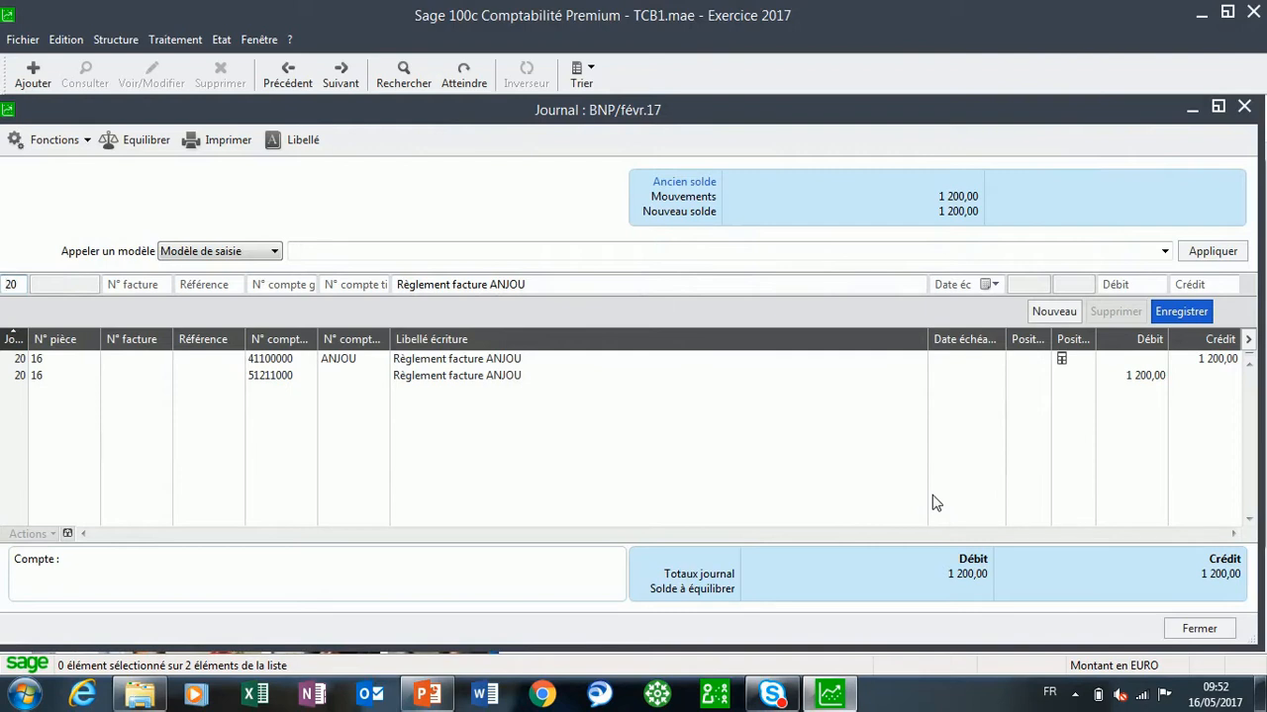
pyautogui.click(336, 363)
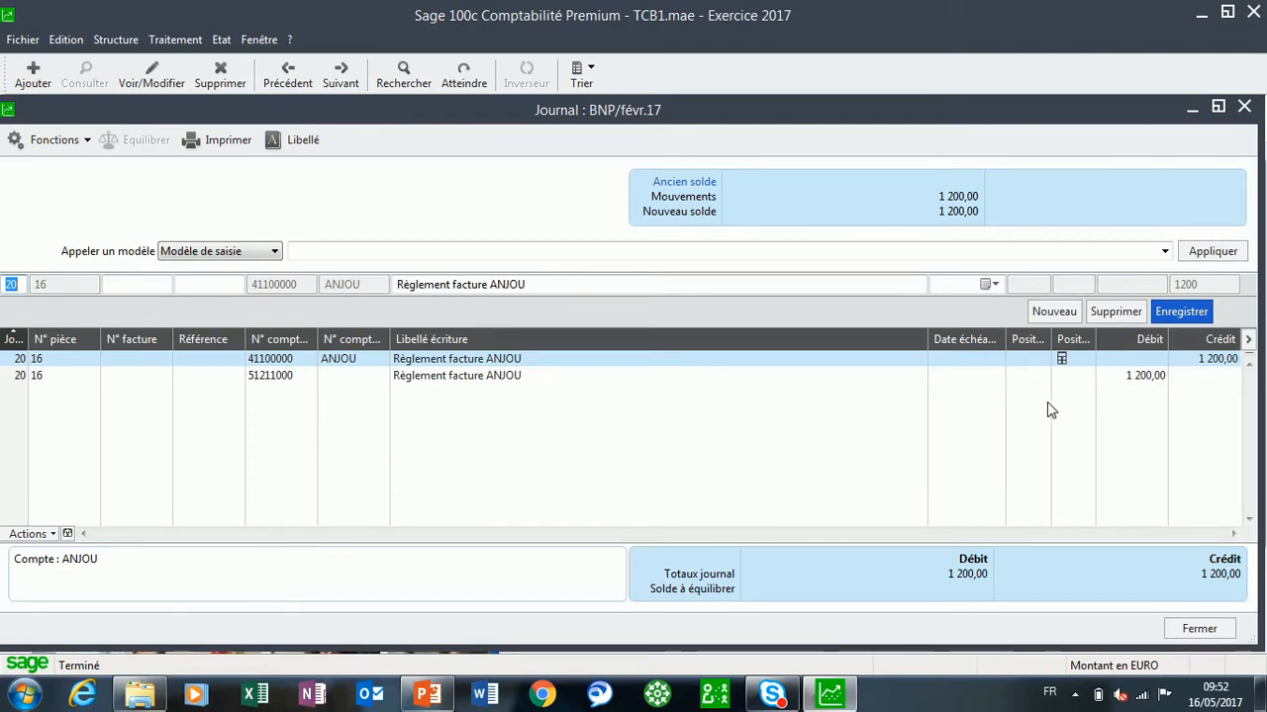
pyautogui.click(1247, 340)
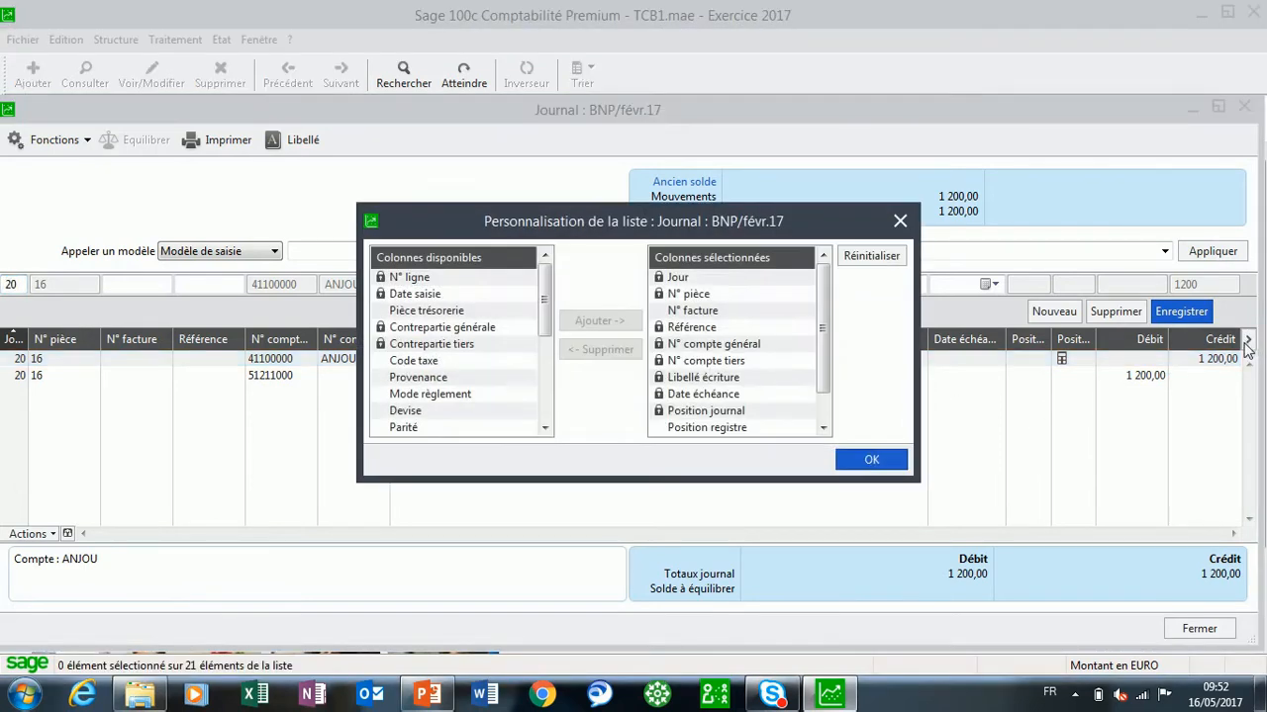
pyautogui.moveTo(544, 308); pyautogui.dragTo(554, 361)
pyautogui.click(448, 394)
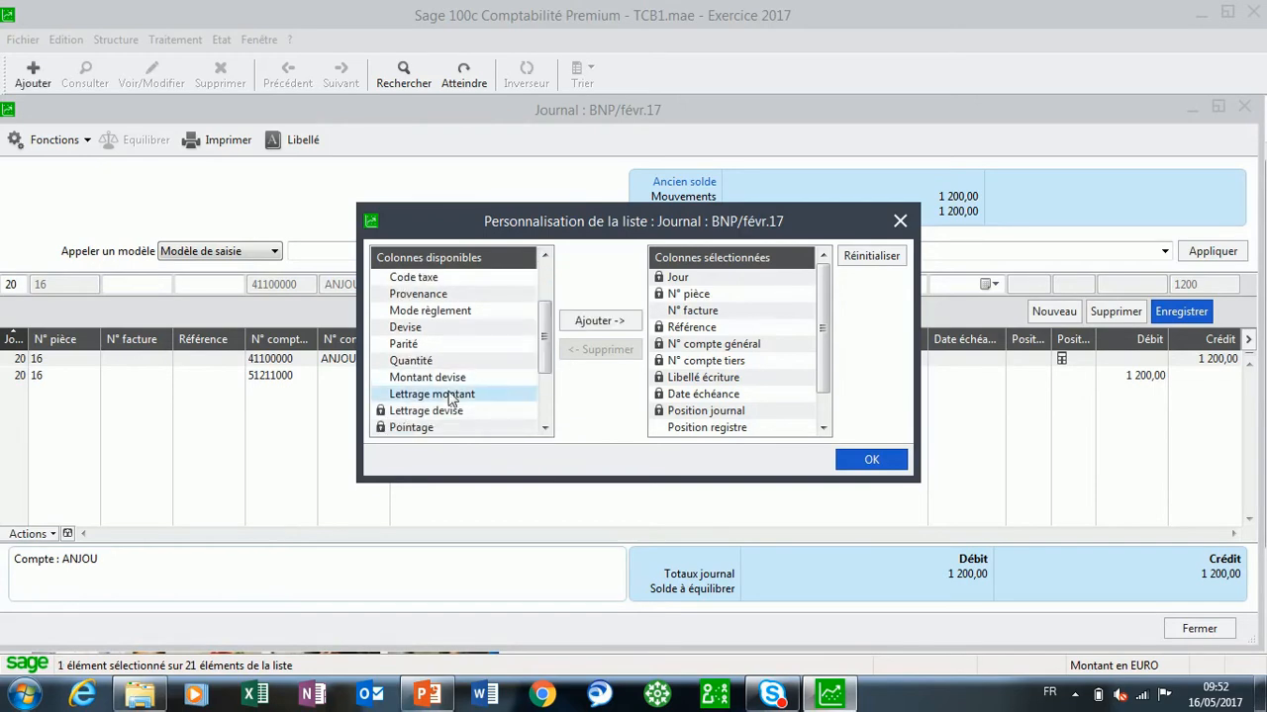
pyautogui.click(870, 460)
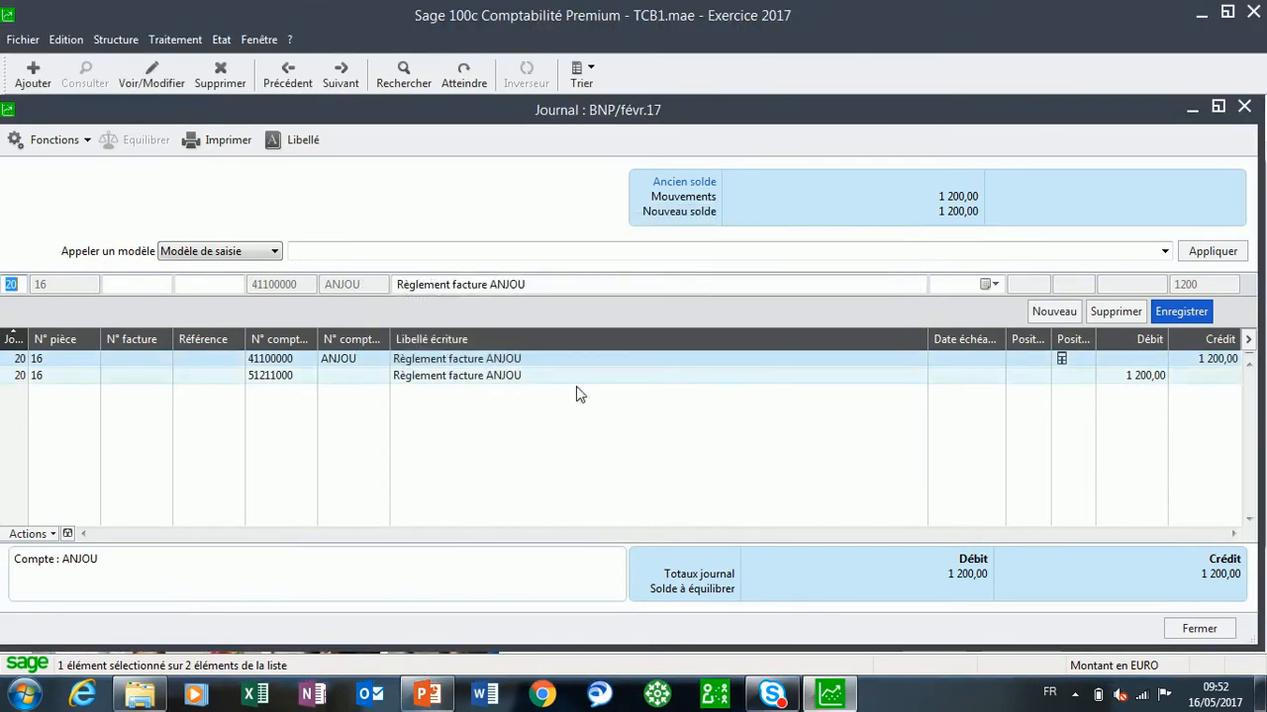
# Add the Lettrage montant column to the journal's entry list.
pyautogui.click(1248, 341)
pyautogui.moveTo(546, 317); pyautogui.dragTo(546, 345)
pyautogui.click(431, 410)
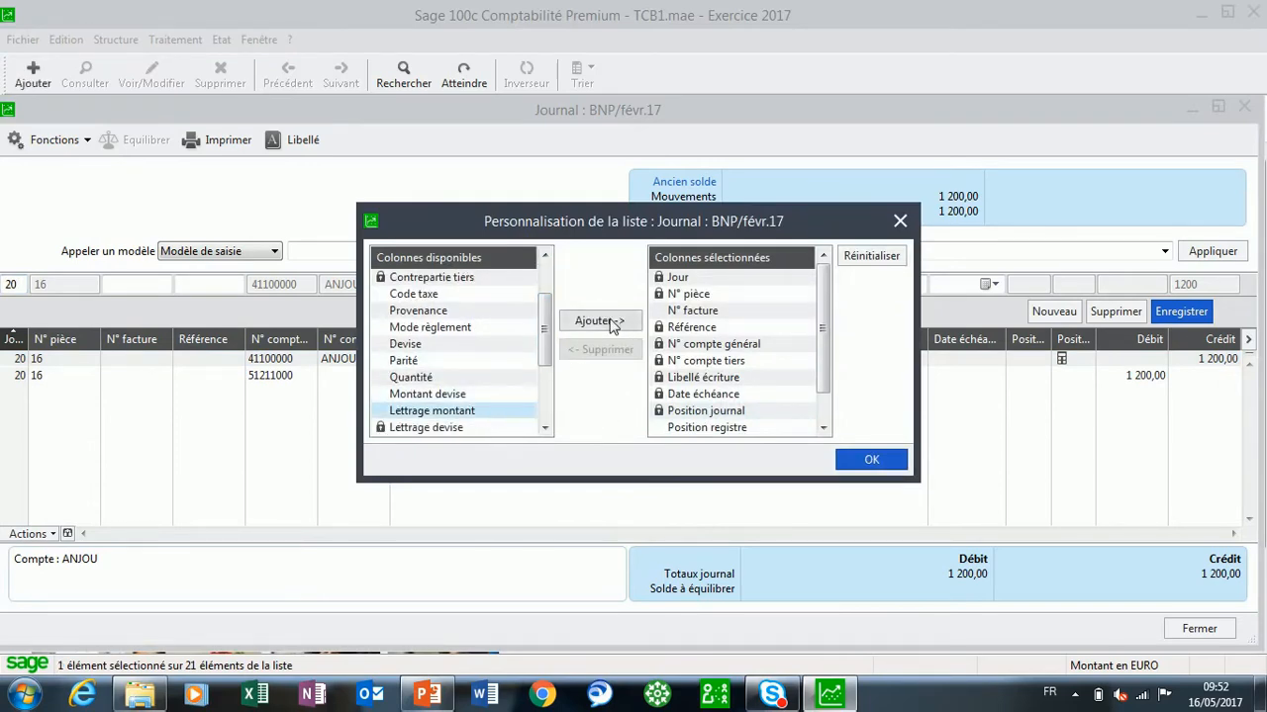
pyautogui.click(599, 321)
pyautogui.click(858, 460)
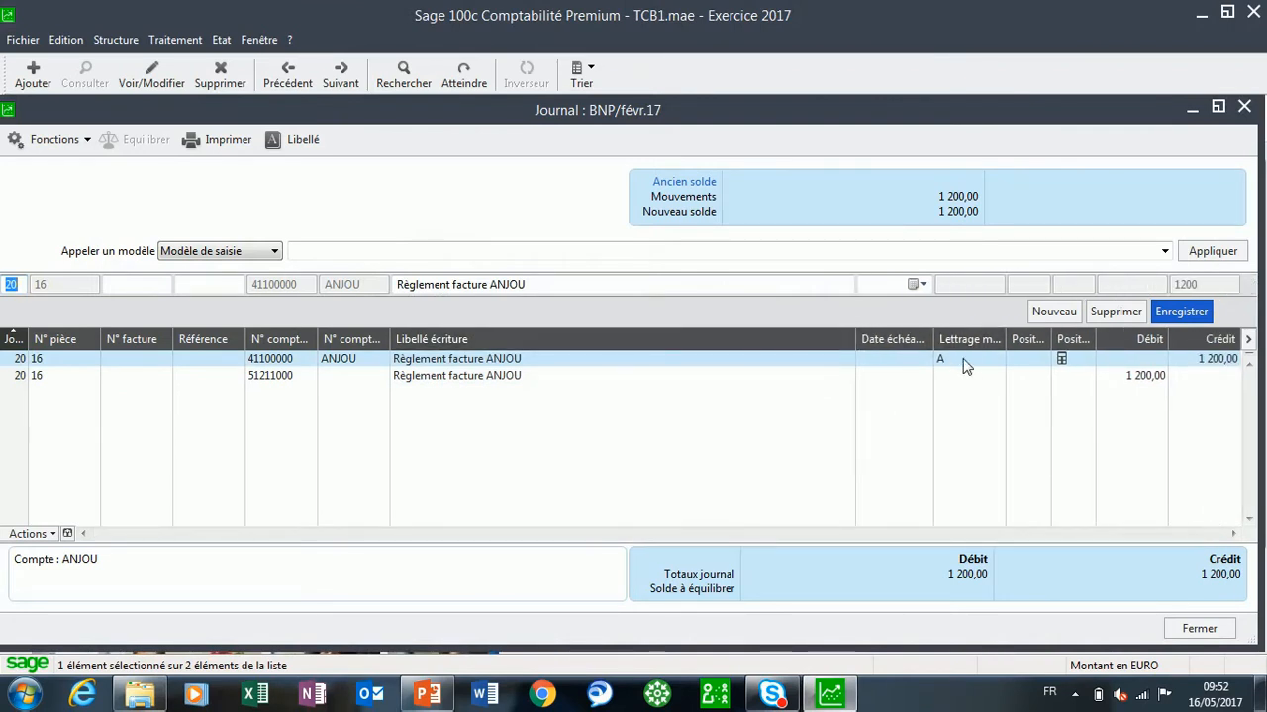
# Query the ANJOU customer account from its payment line and show only the lettered entries (Ecritures lettrées).
pyautogui.doubleClick(357, 358)
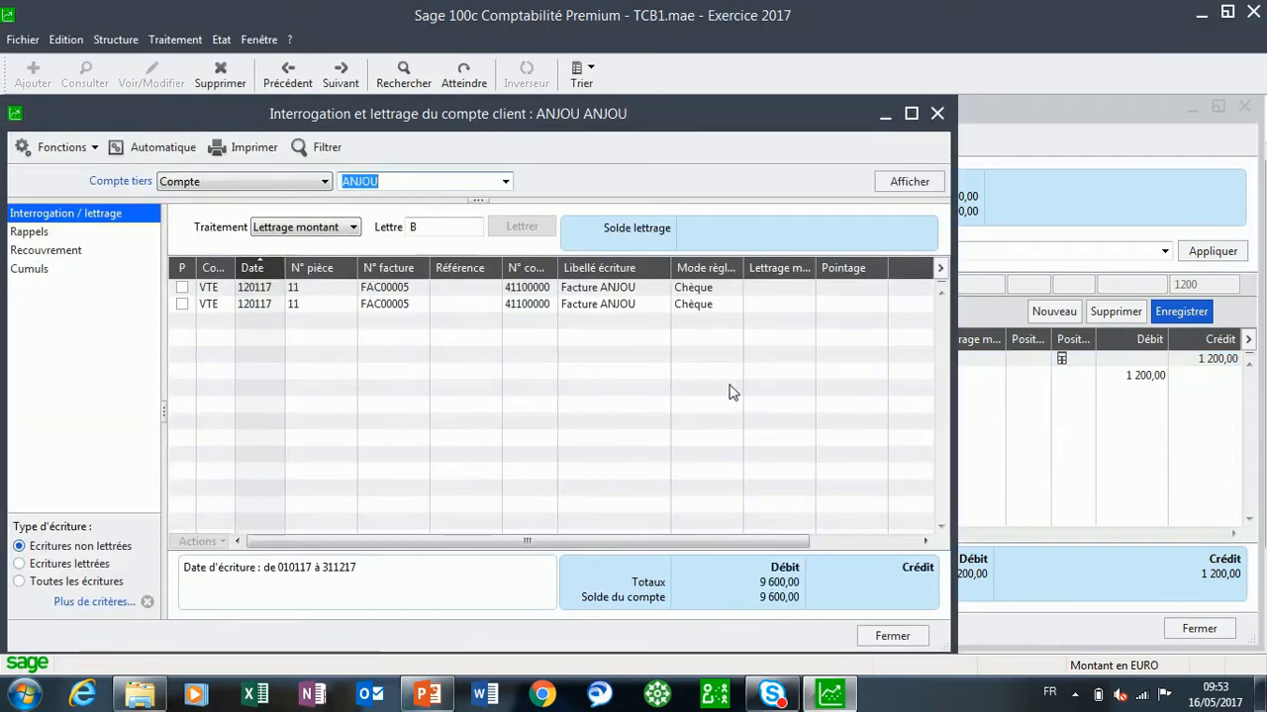
pyautogui.click(912, 114)
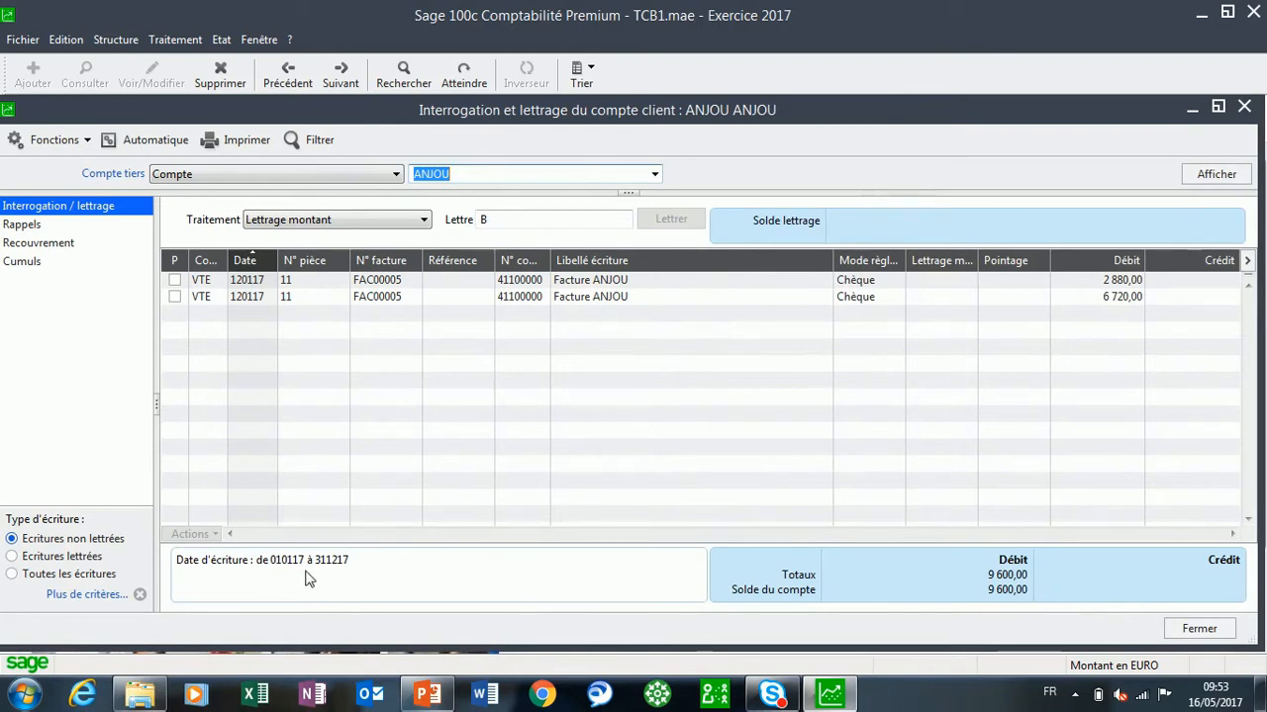
pyautogui.click(35, 561)
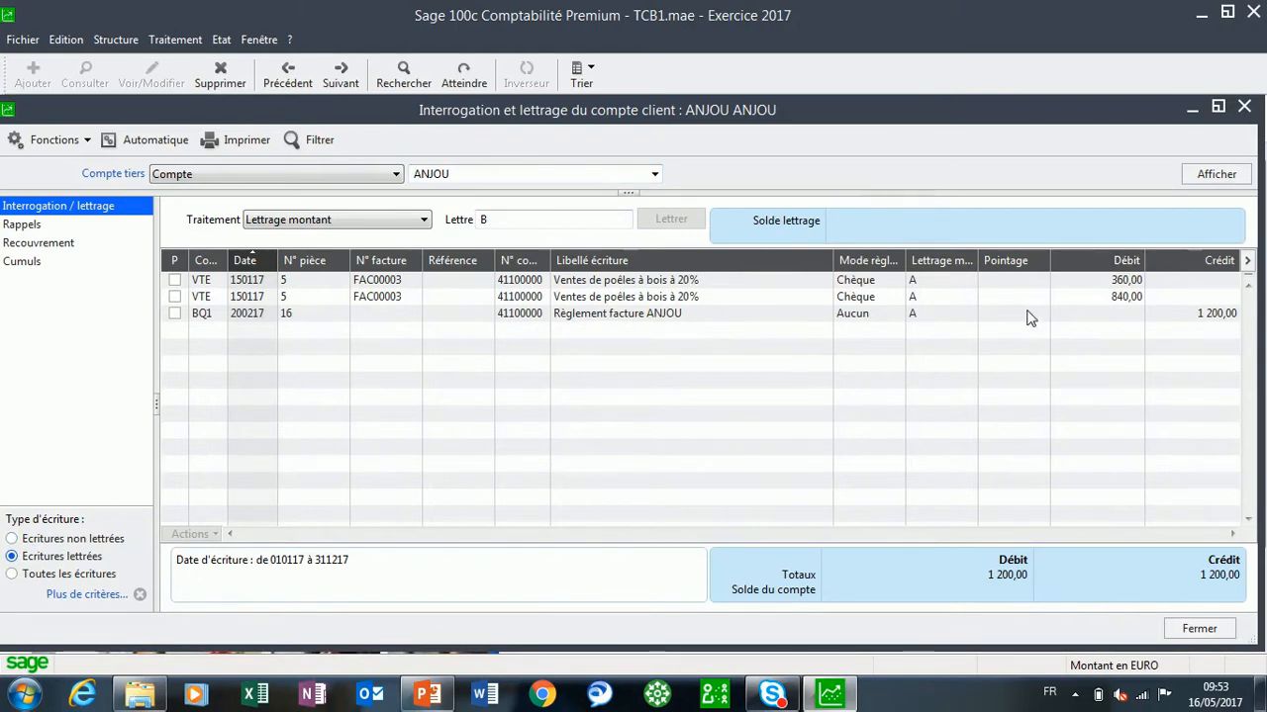
# Close the ANJOU account query, the BNP journal and the journal entry list.
pyautogui.click(1244, 107)
pyautogui.click(1244, 107)
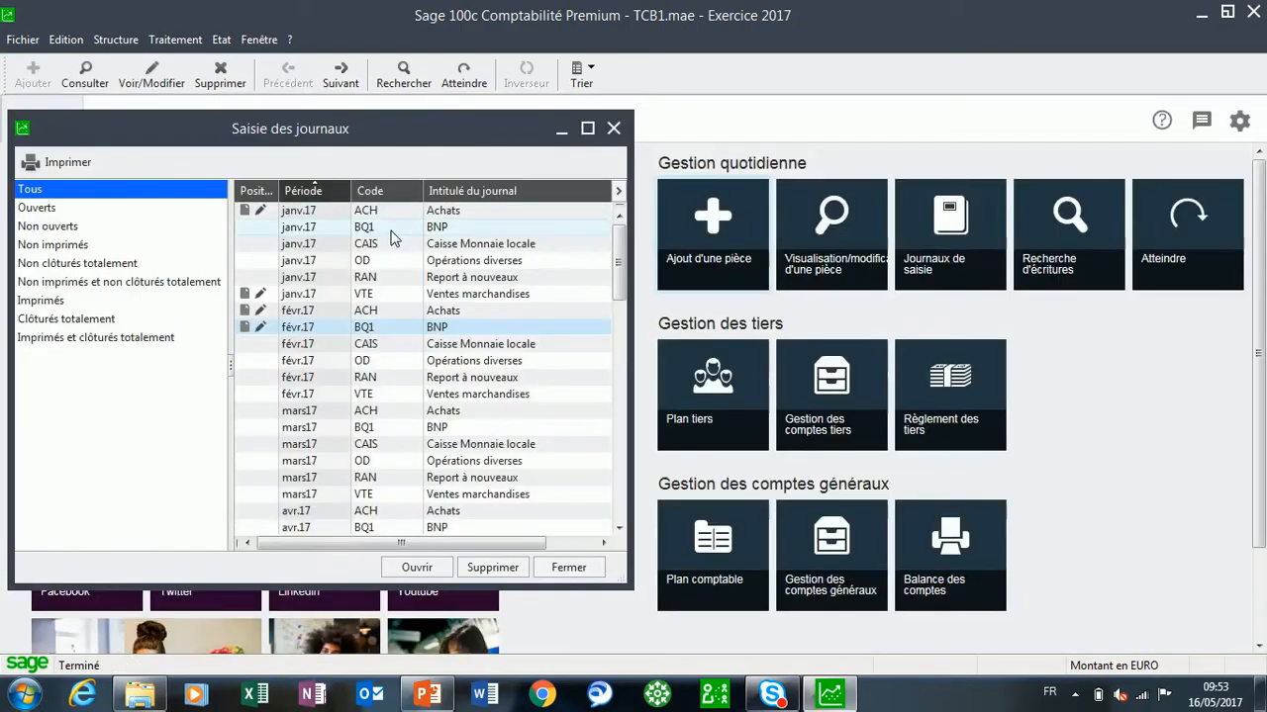
pyautogui.click(614, 130)
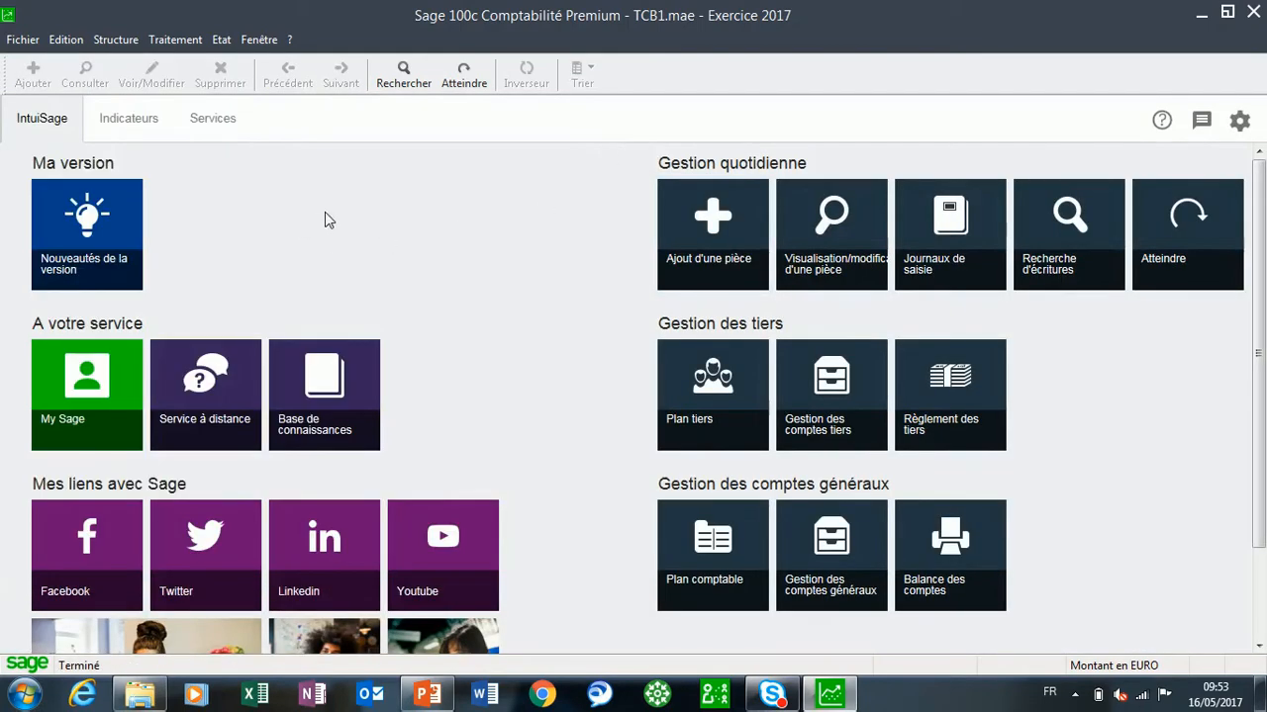
# Open third-party account management (Gestion des comptes tiers) and maximize its window.
pyautogui.click(168, 42)
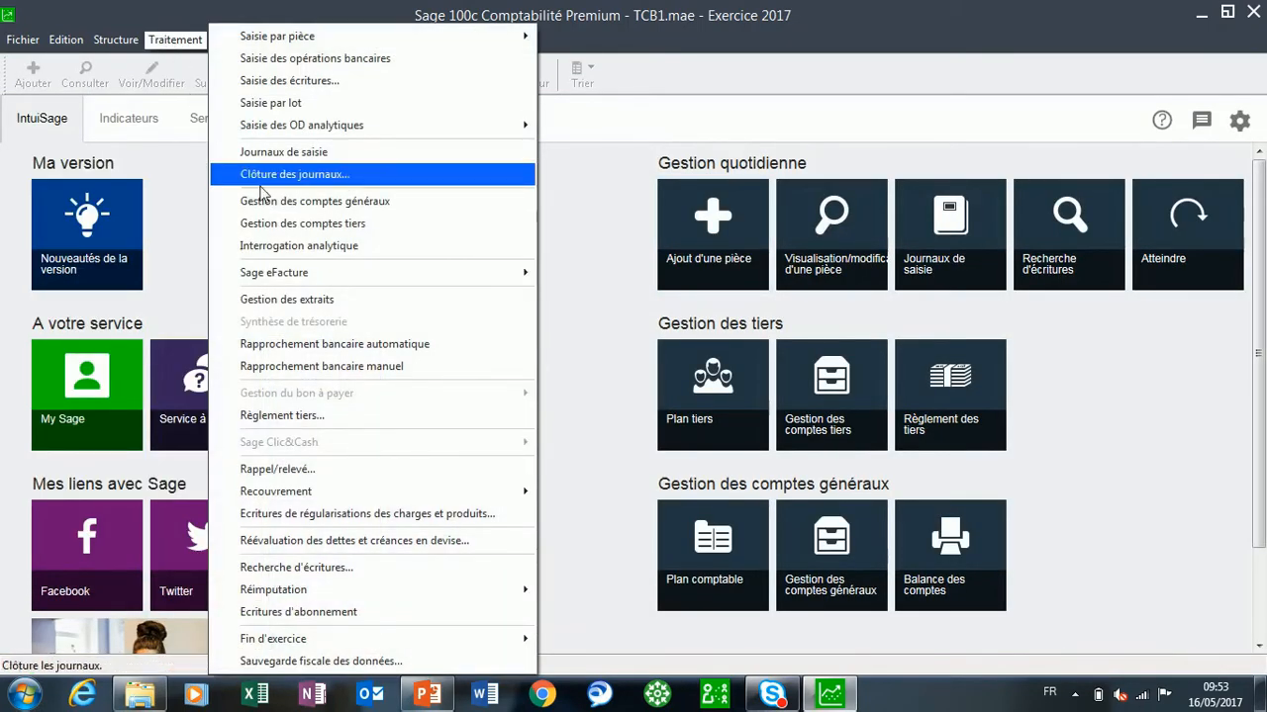
pyautogui.click(281, 226)
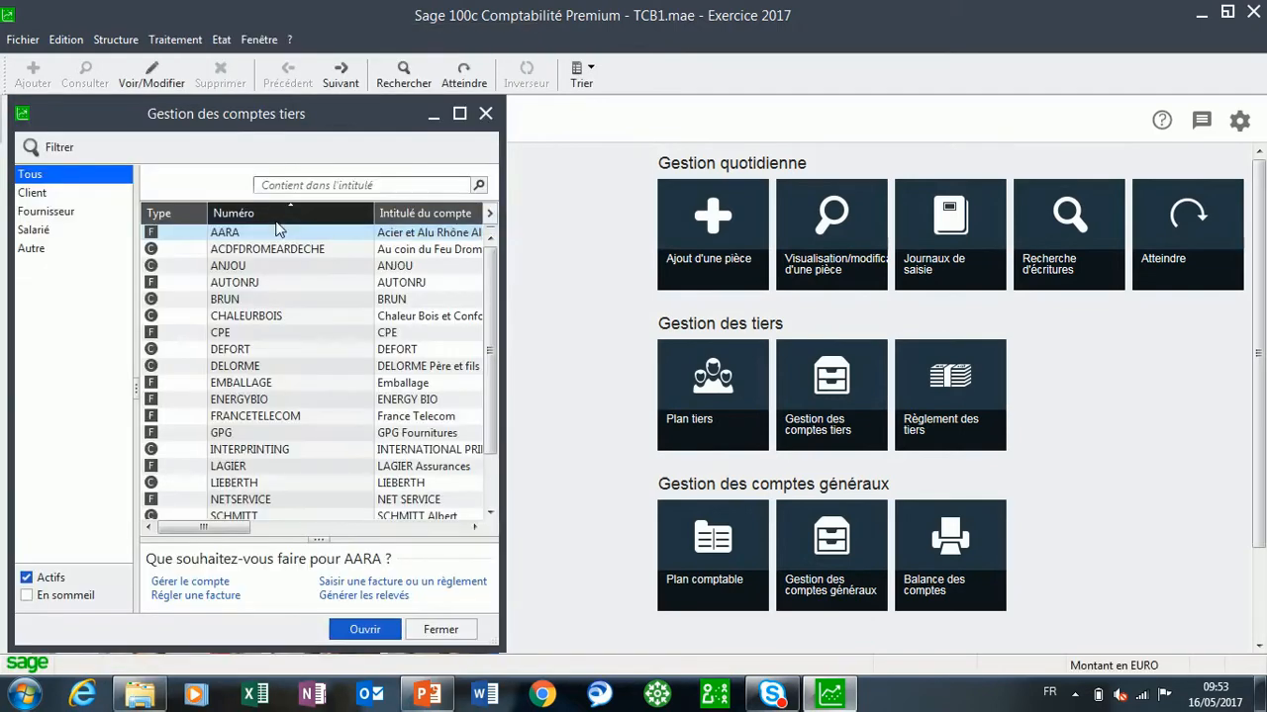
pyautogui.click(459, 117)
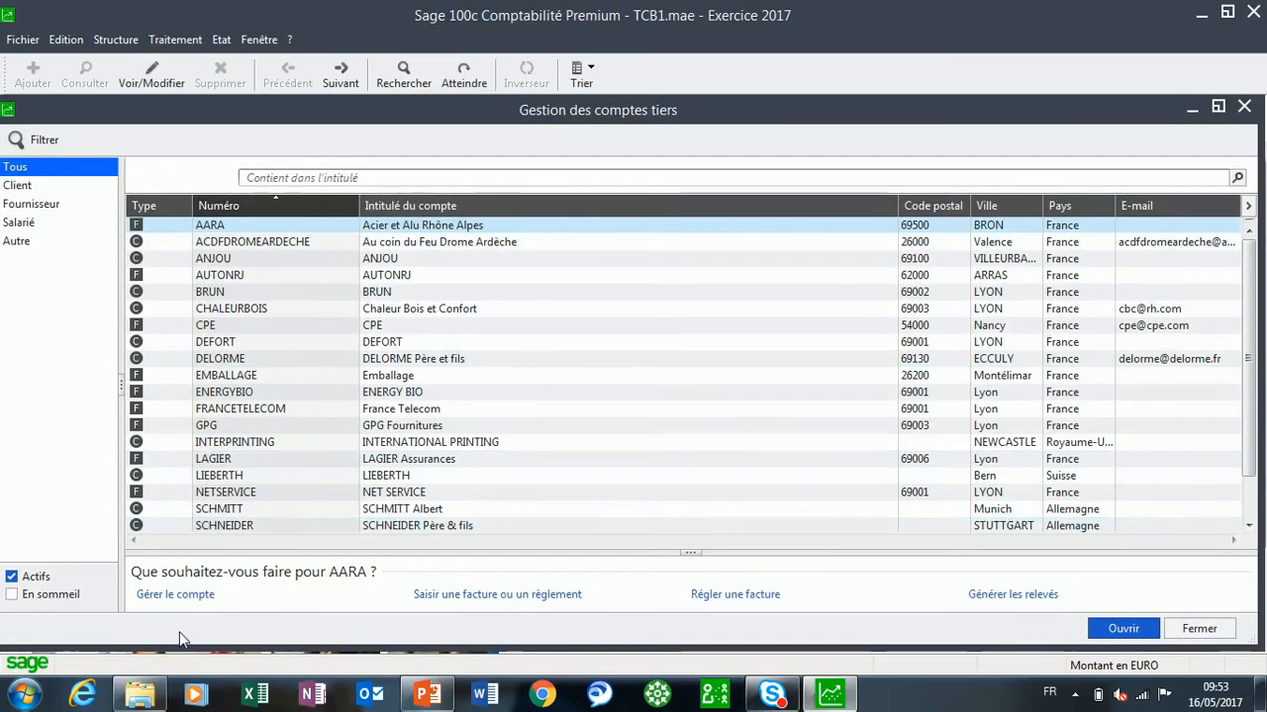
# Set the account management opening mode preference to Accéder à l'interrogation de compte and close the third-party account list.
pyautogui.click(255, 41)
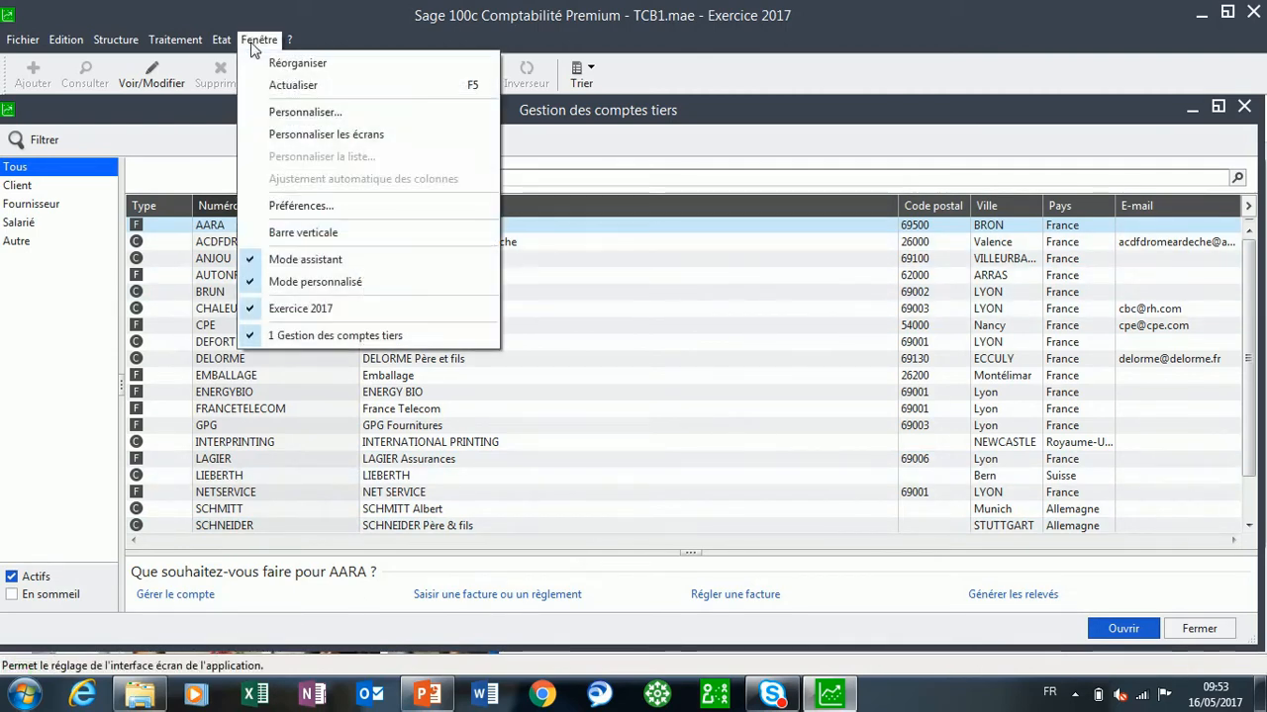
pyautogui.click(300, 207)
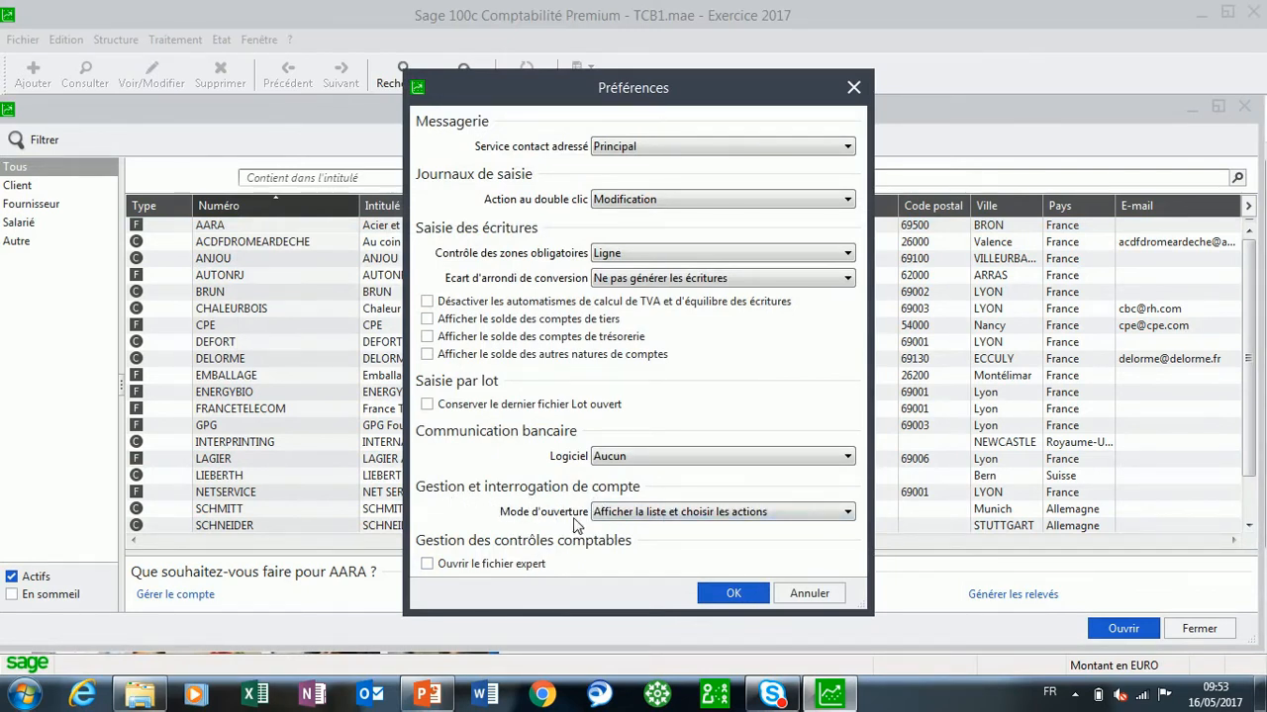
pyautogui.click(657, 513)
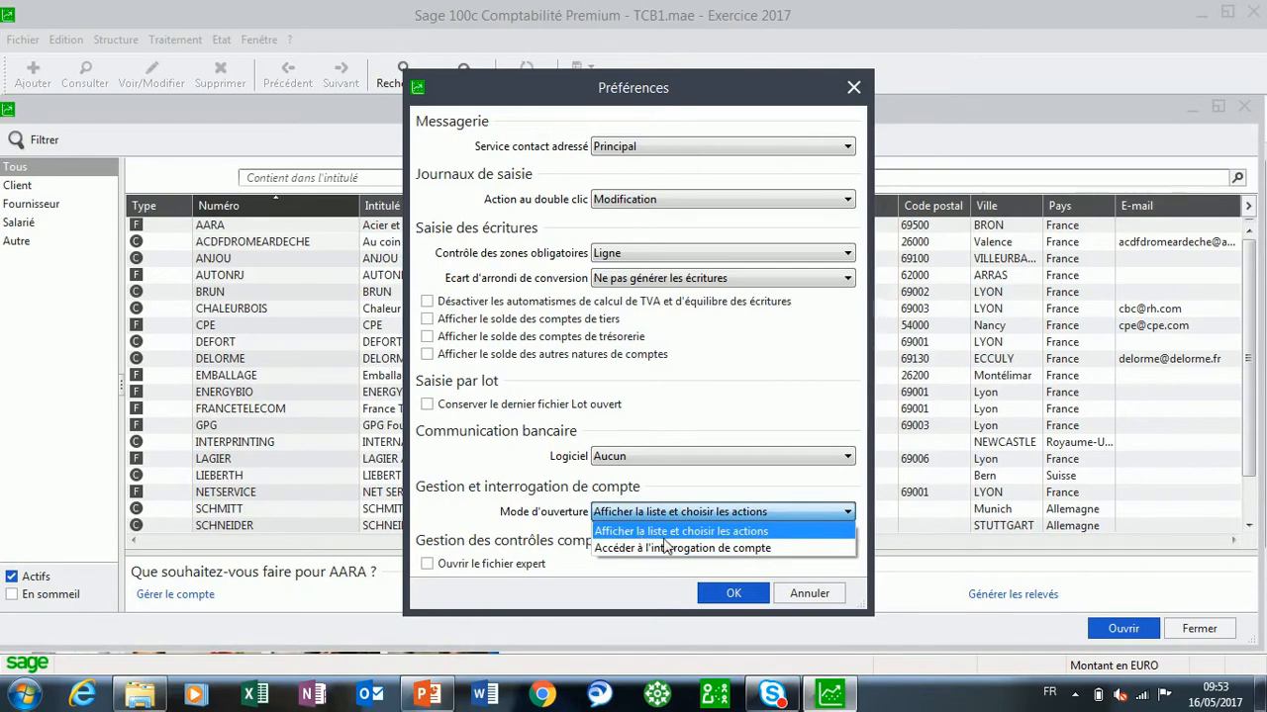
pyautogui.click(661, 550)
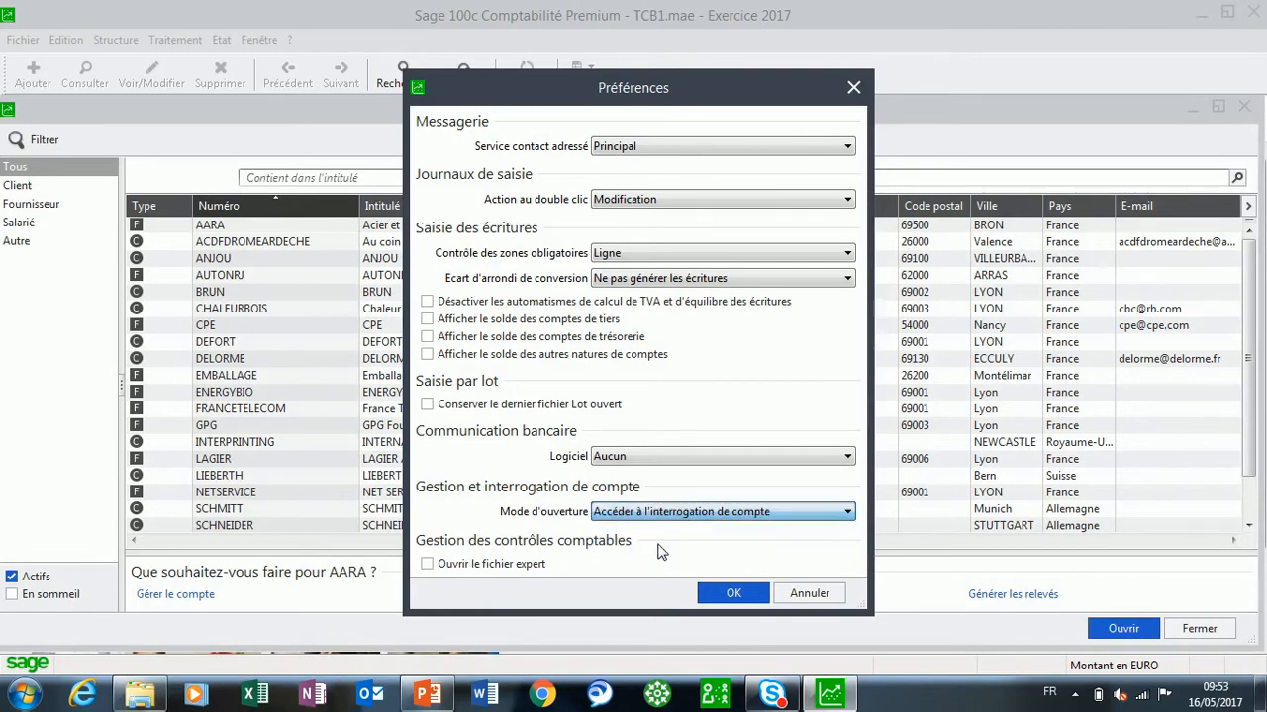
pyautogui.click(730, 595)
pyautogui.click(1223, 631)
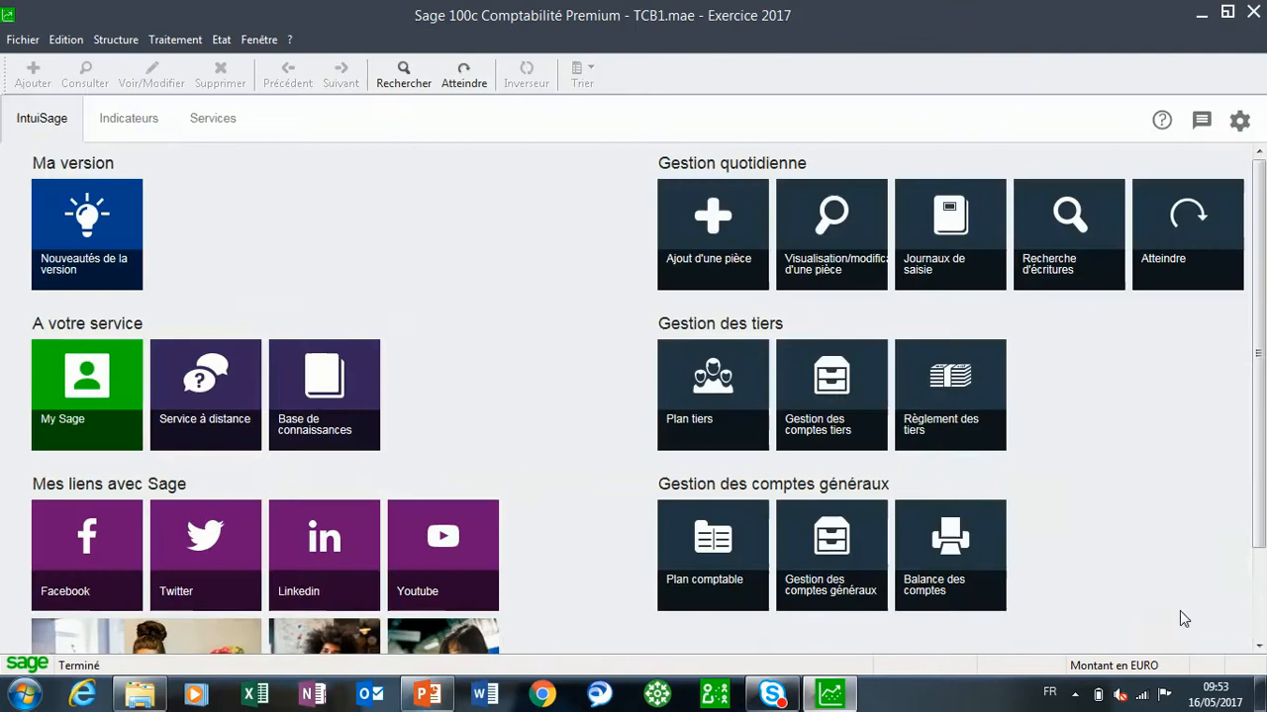
# Open third-party account management to check its opening mode, and close the account query window.
pyautogui.click(177, 46)
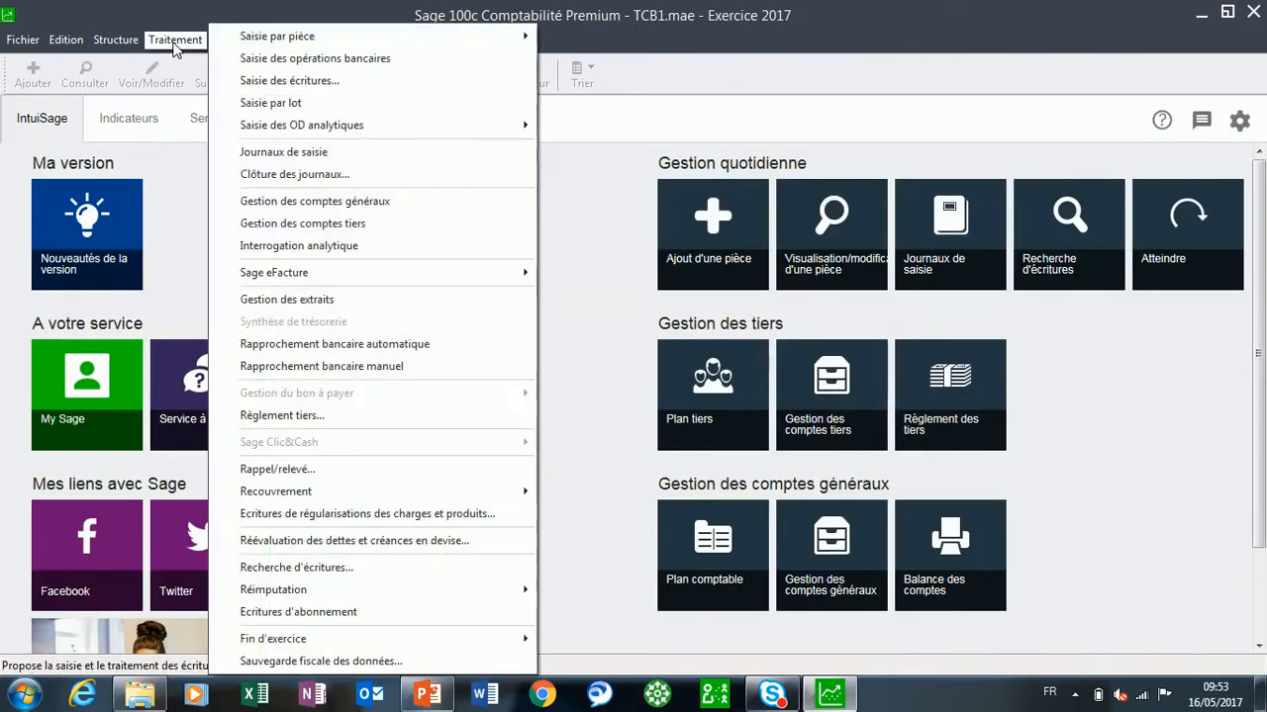
pyautogui.click(277, 223)
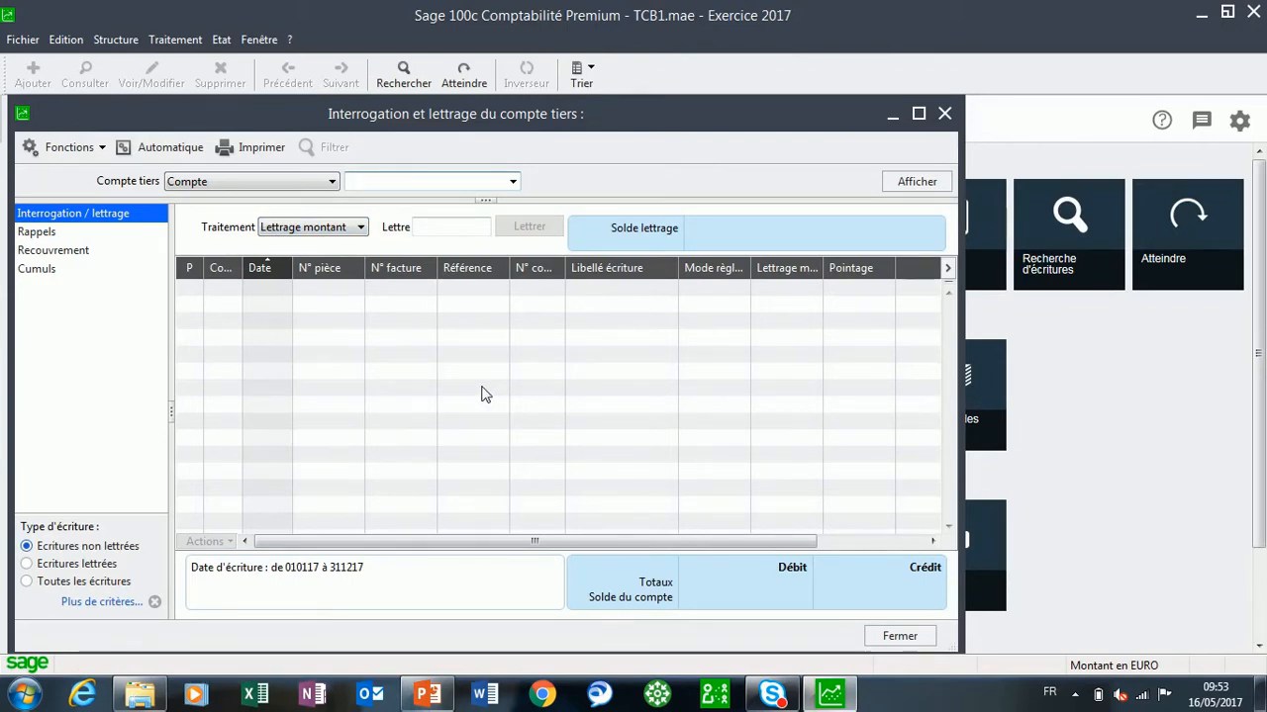
pyautogui.click(900, 635)
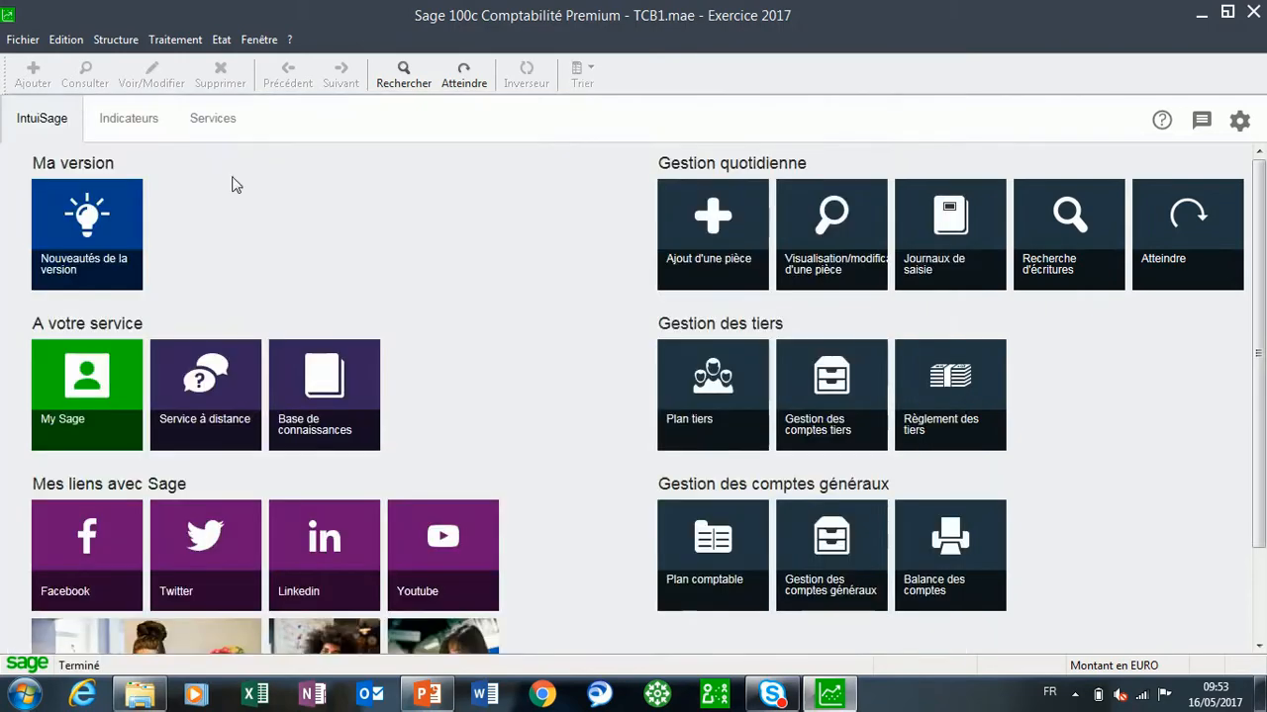
# Set the account management opening mode preference back to Afficher la liste et choisir les actions.
pyautogui.click(258, 40)
pyautogui.click(275, 205)
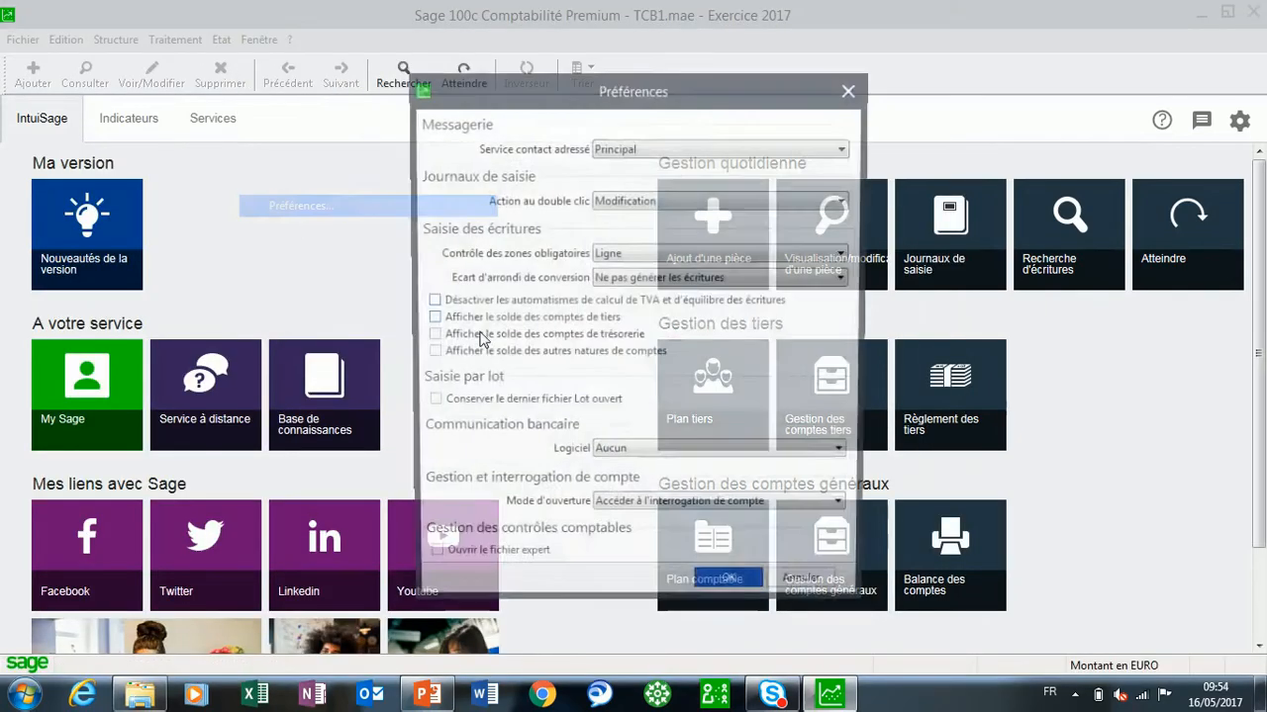
pyautogui.click(672, 512)
pyautogui.click(673, 529)
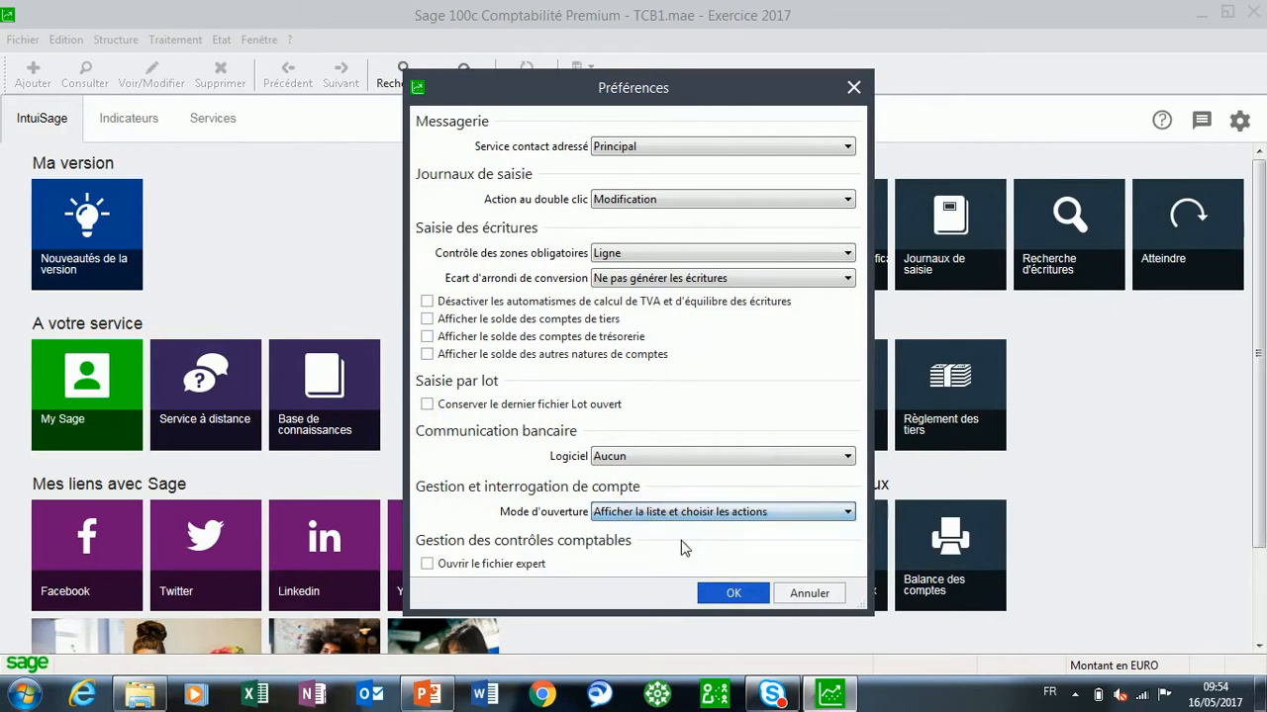
pyautogui.click(732, 592)
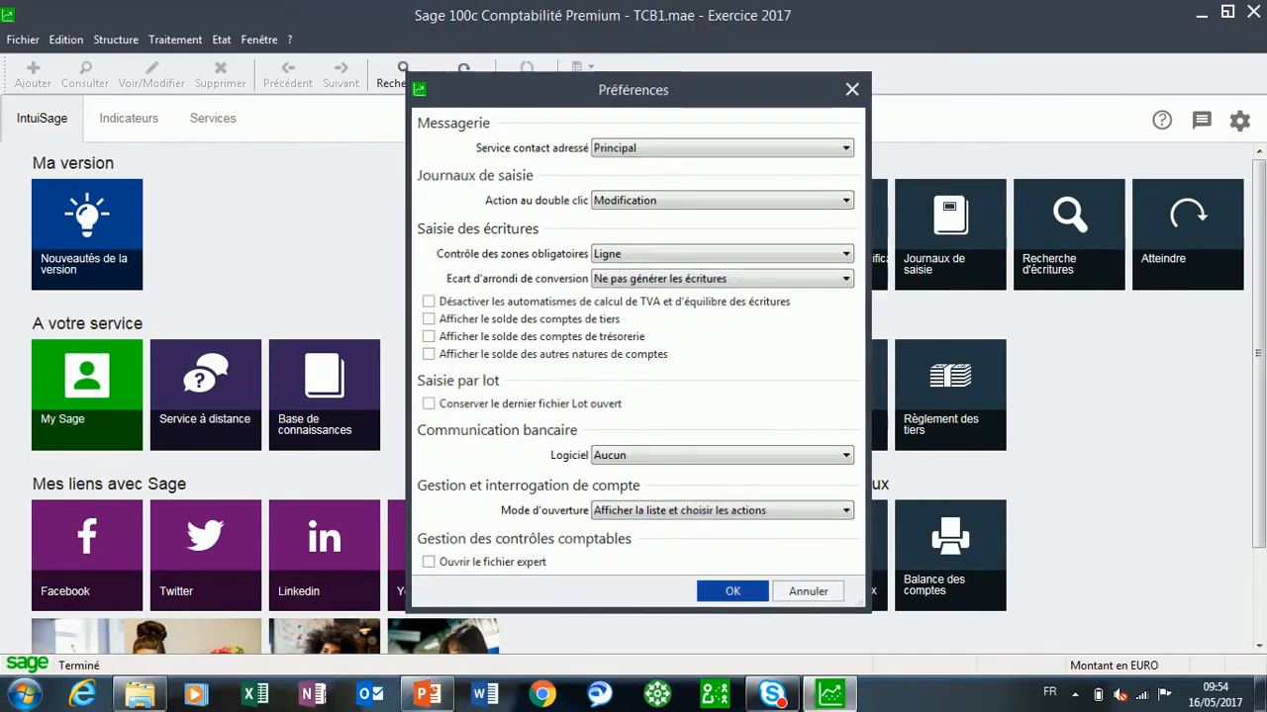
# Reopen third-party account management to check that it starts on the account list, and close it.
pyautogui.click(167, 40)
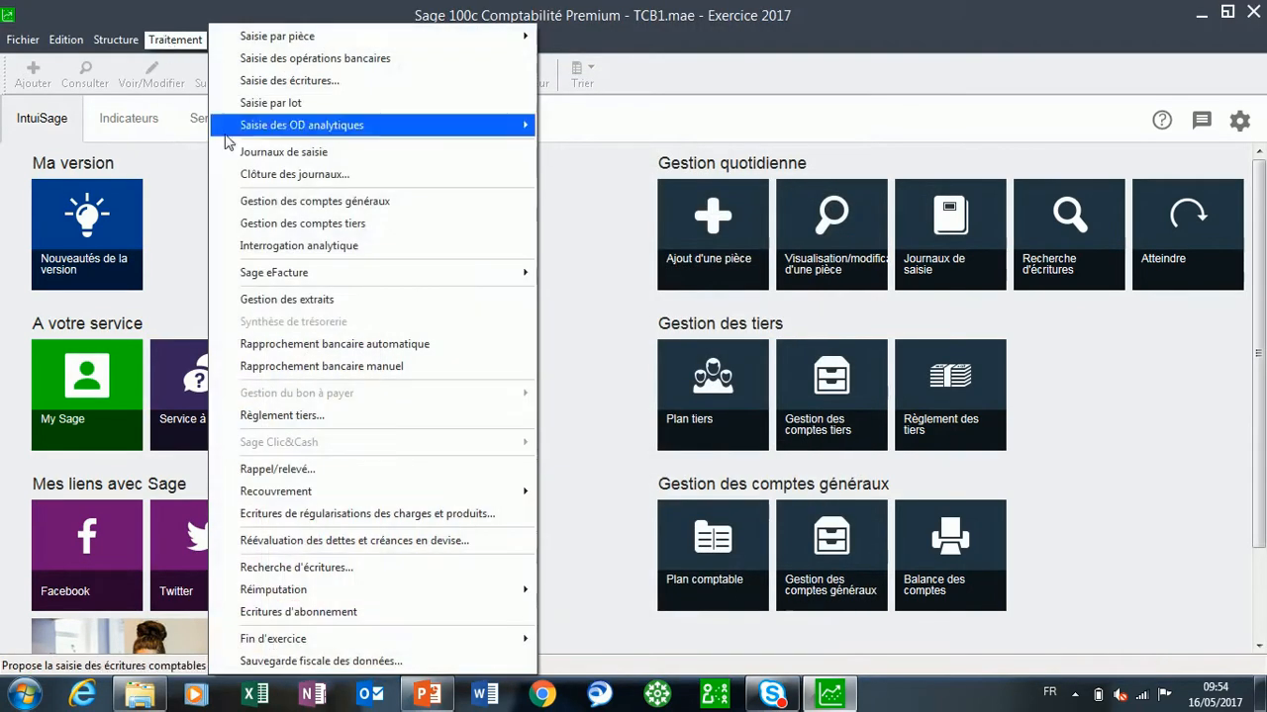
pyautogui.click(293, 219)
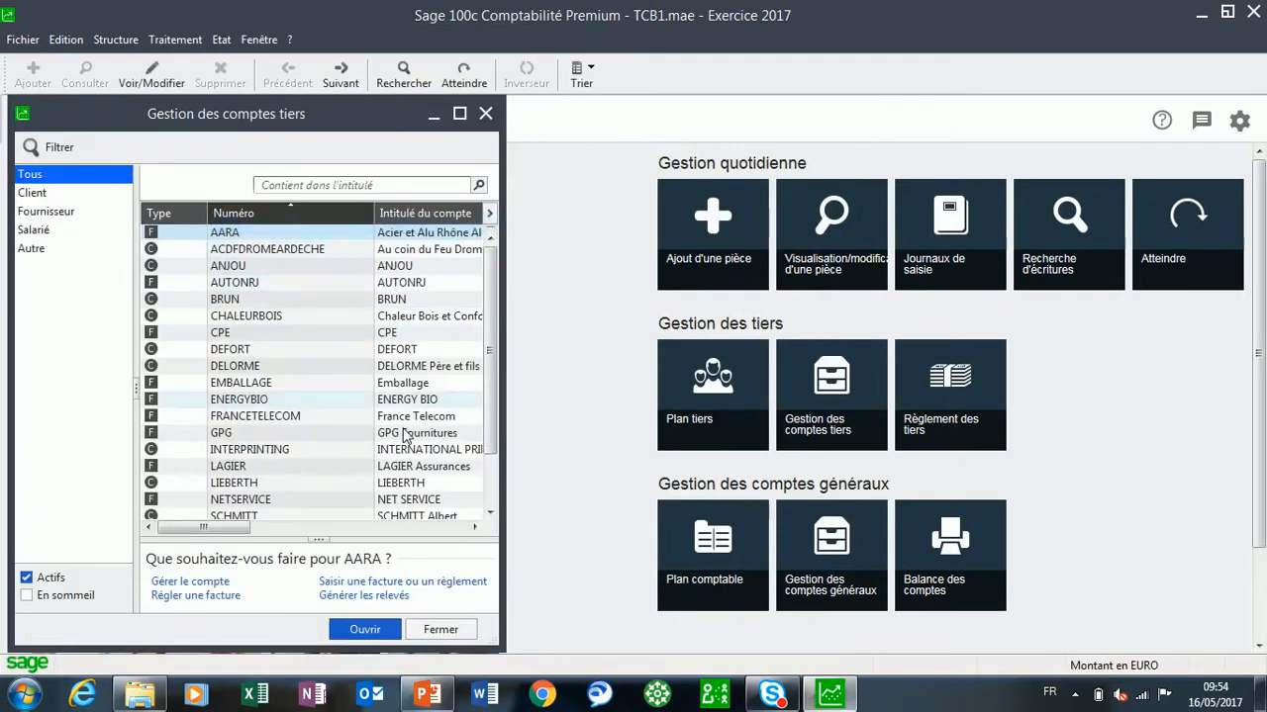
pyautogui.click(486, 114)
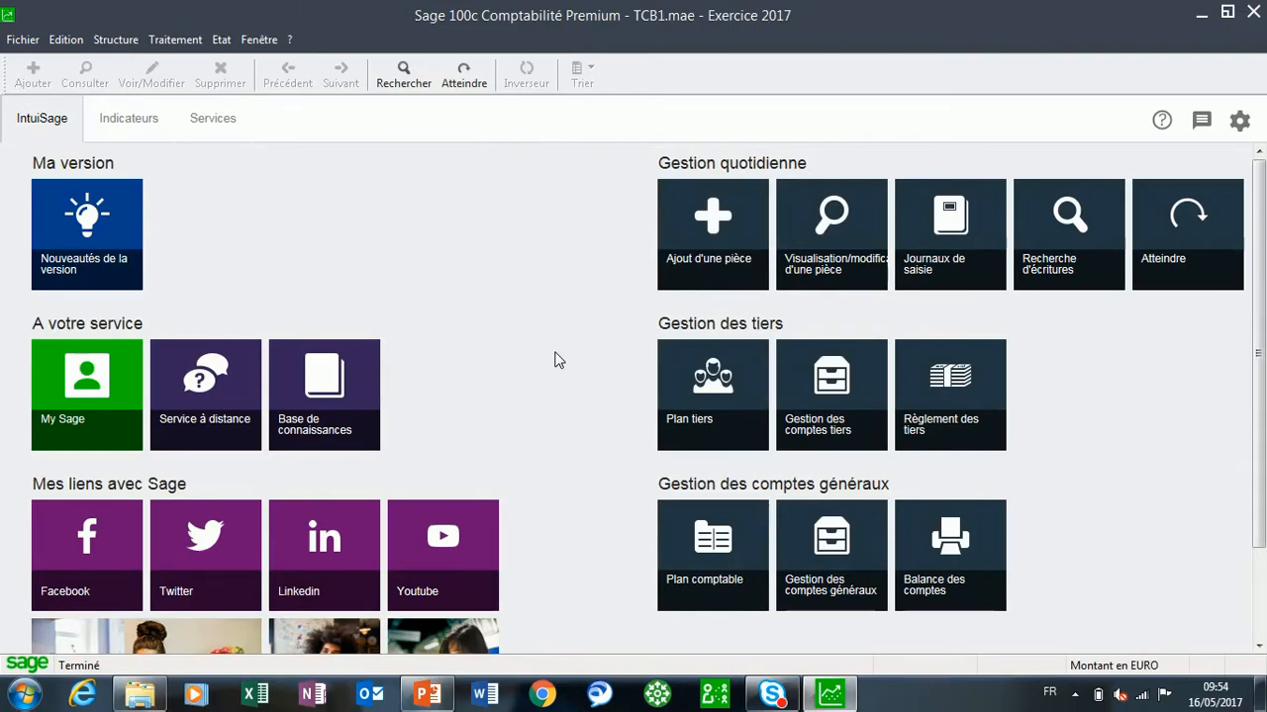
# Open the Gestion des écarts settings for third parties in the company parameters.
pyautogui.click(21, 40)
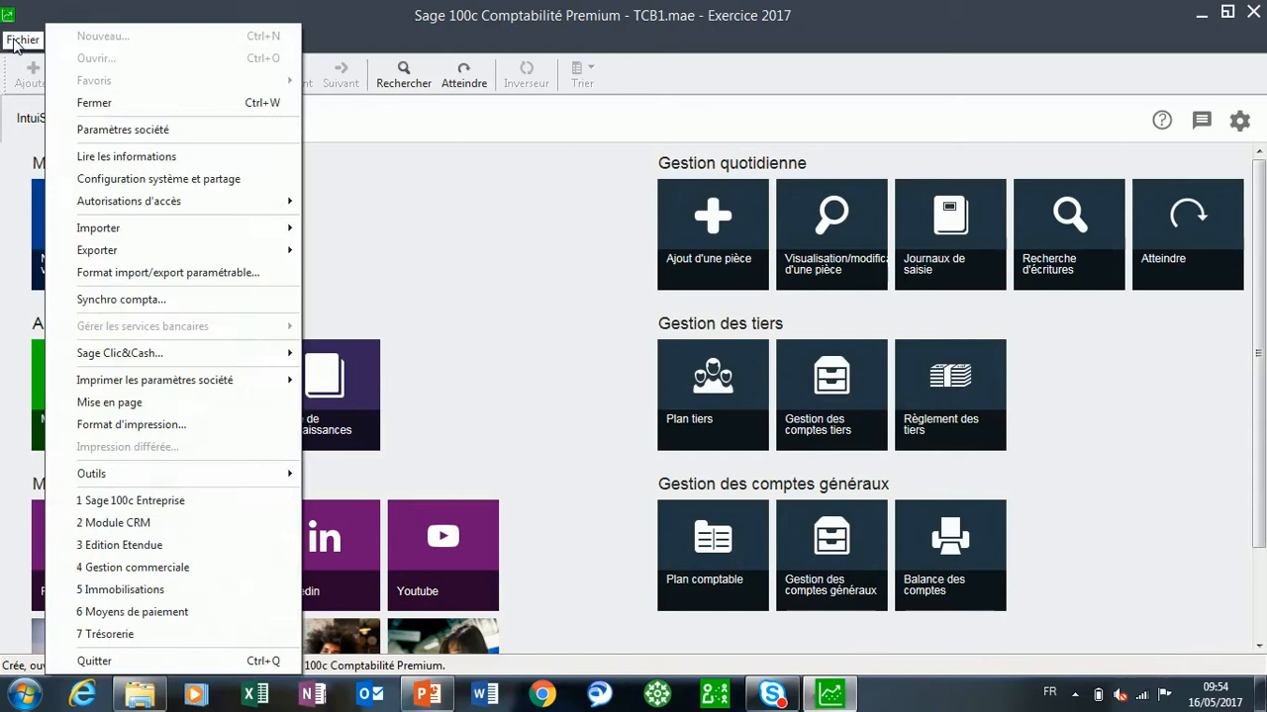
pyautogui.click(85, 131)
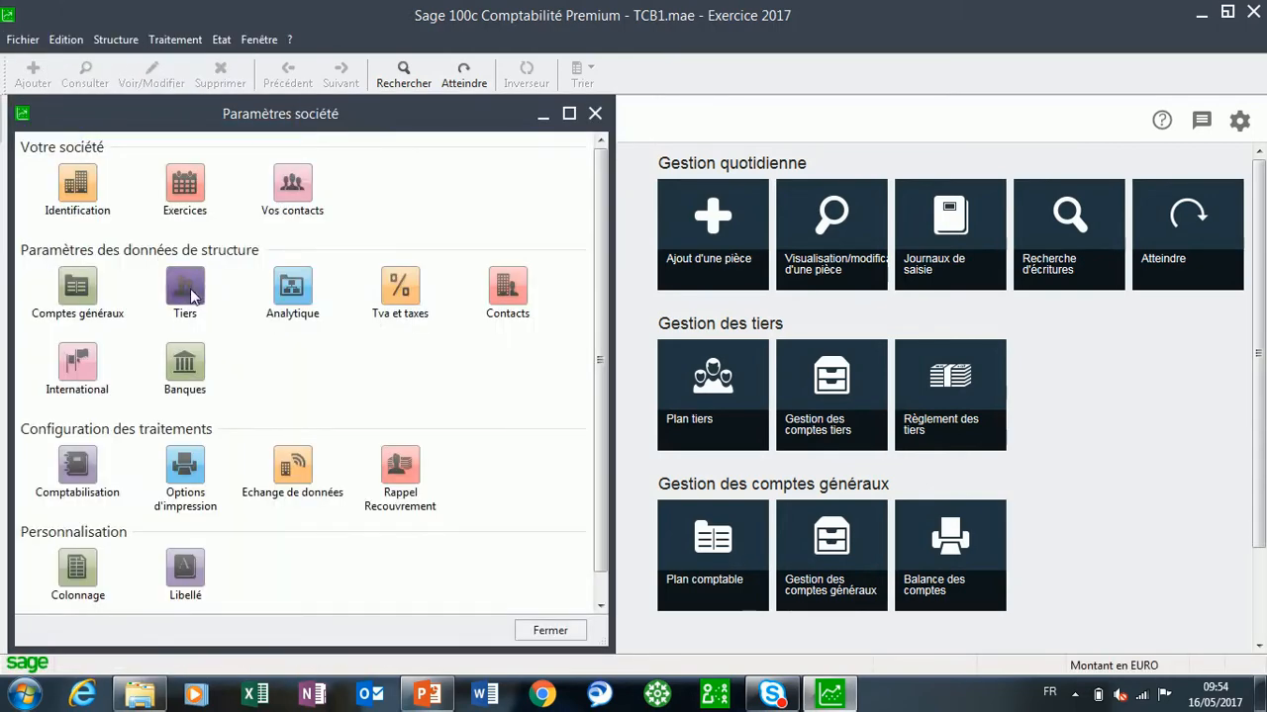
pyautogui.click(187, 291)
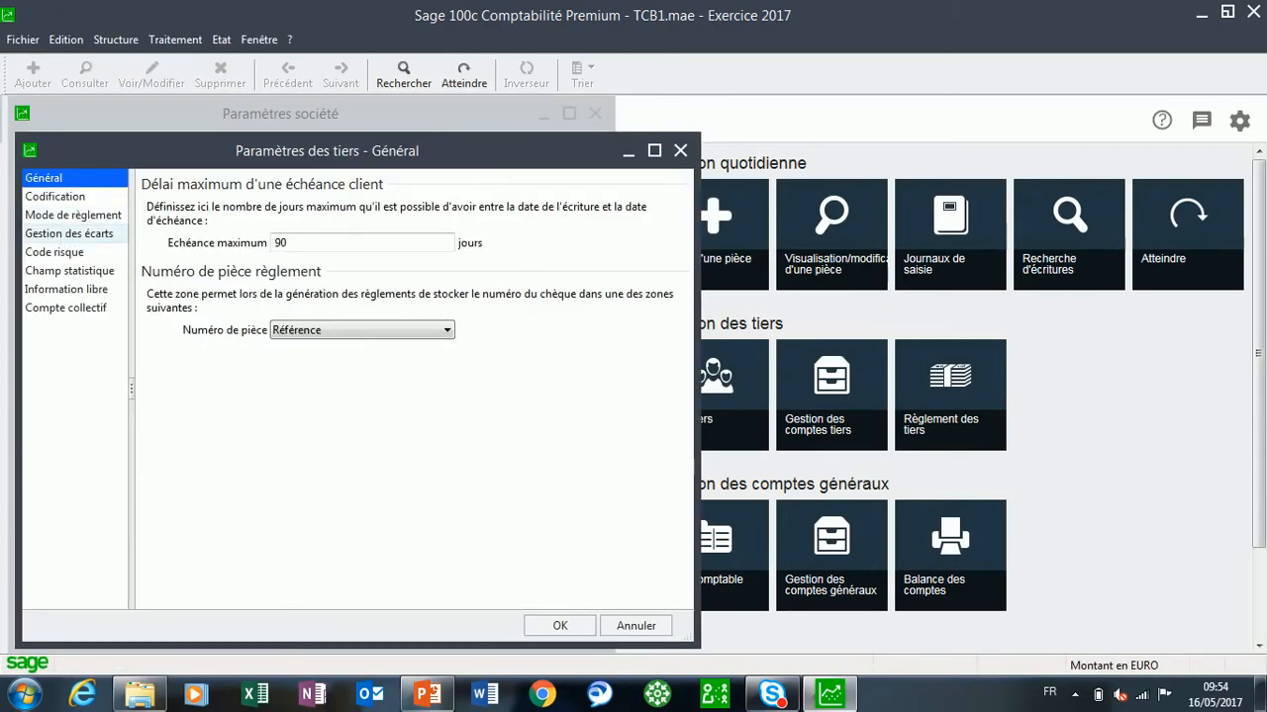
pyautogui.click(74, 238)
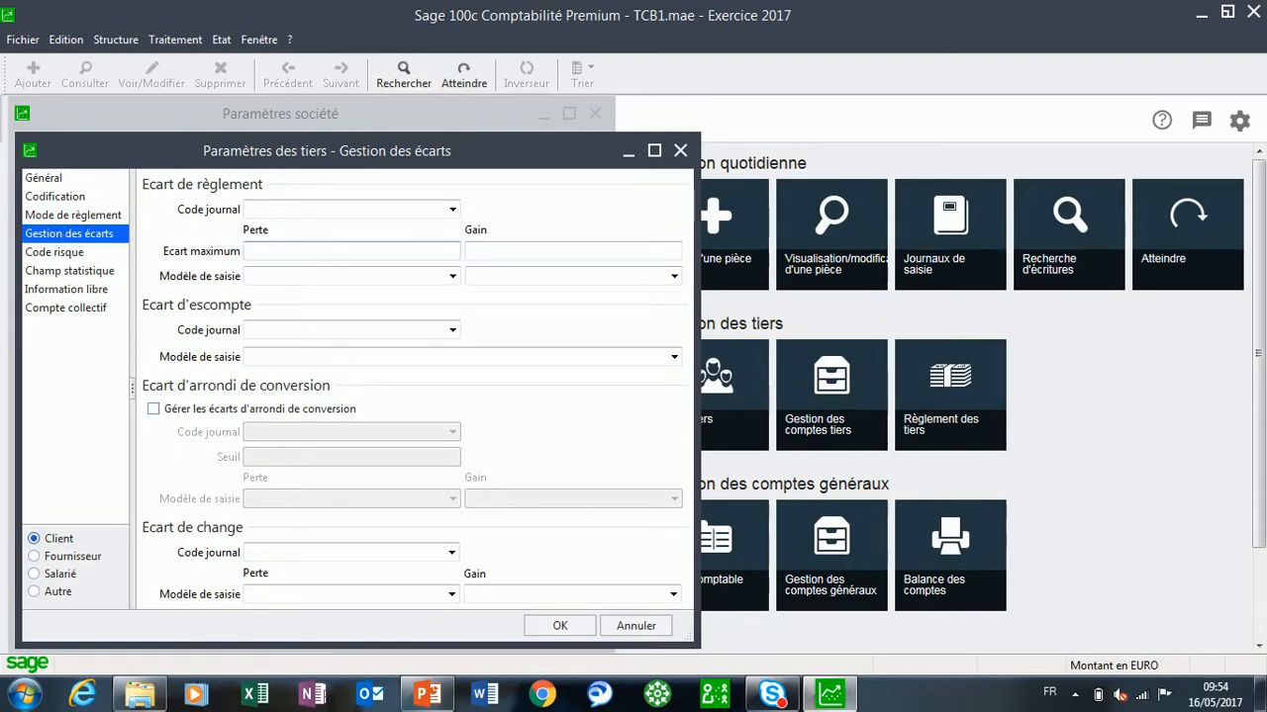
# For clients, set the payment difference (Ecart de règlement) journal to OD and the maximum loss and gain to 5.
pyautogui.click(280, 210)
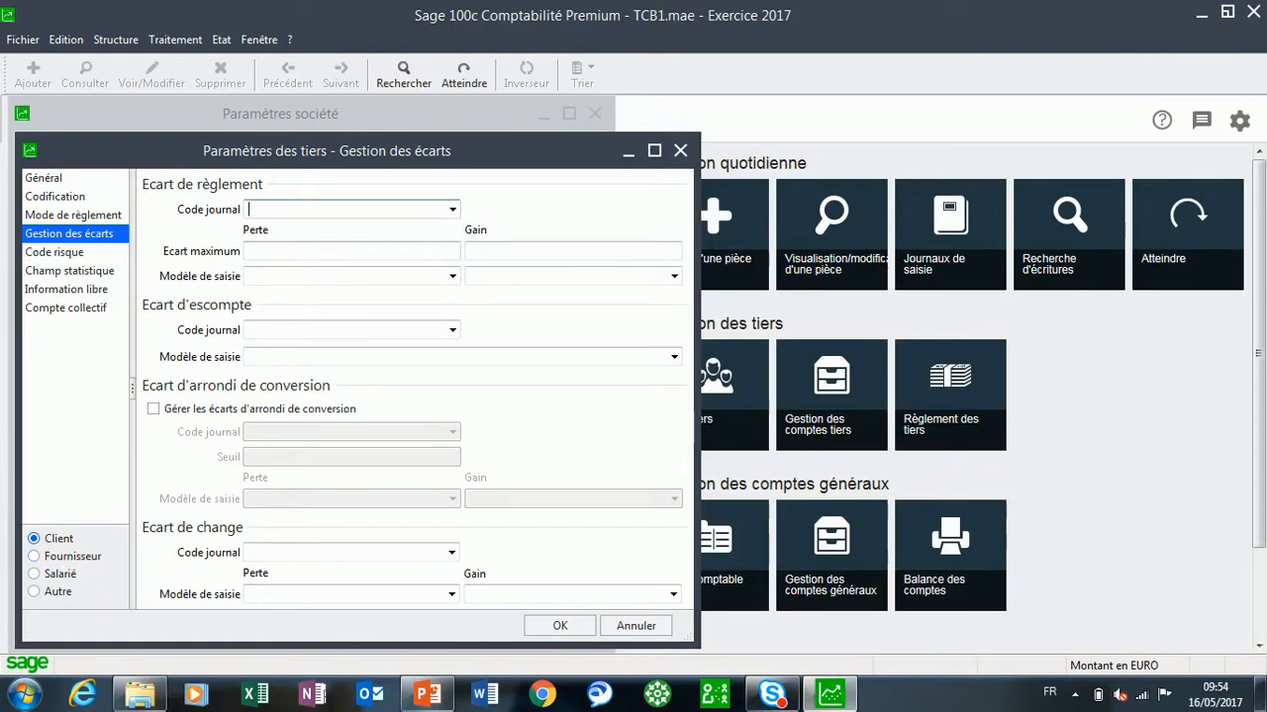
pyautogui.click(453, 210)
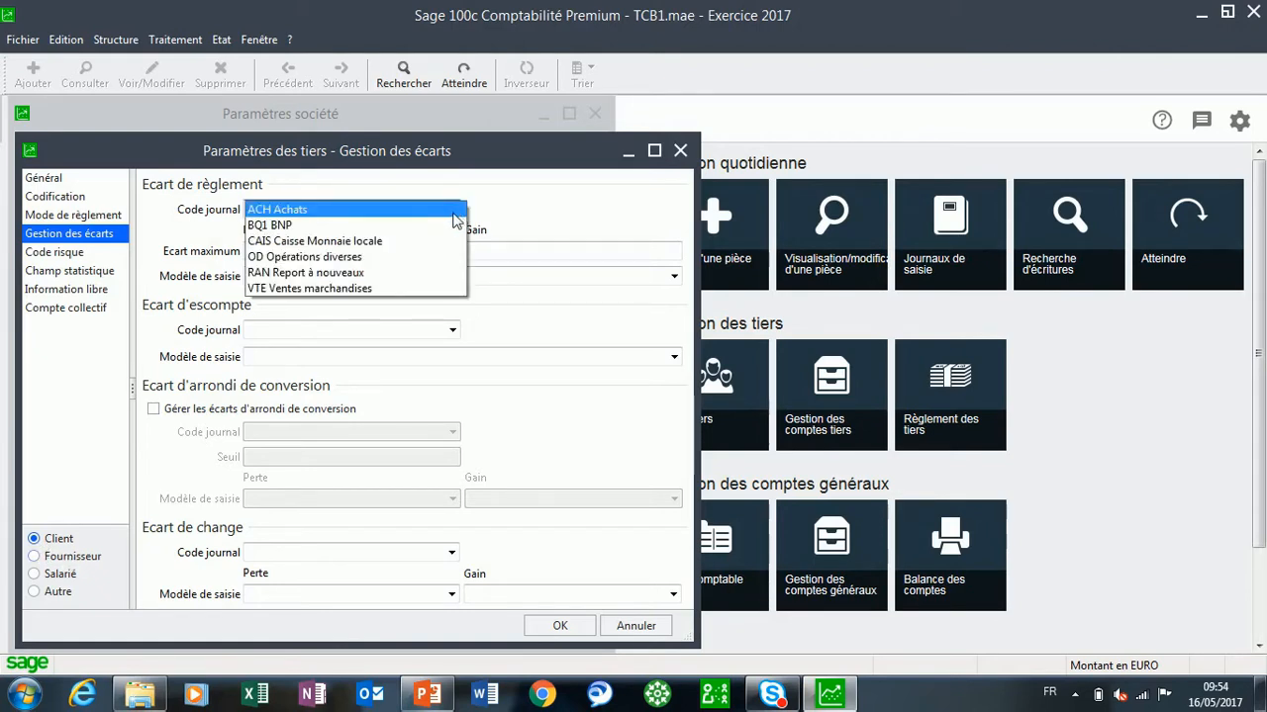
pyautogui.click(328, 260)
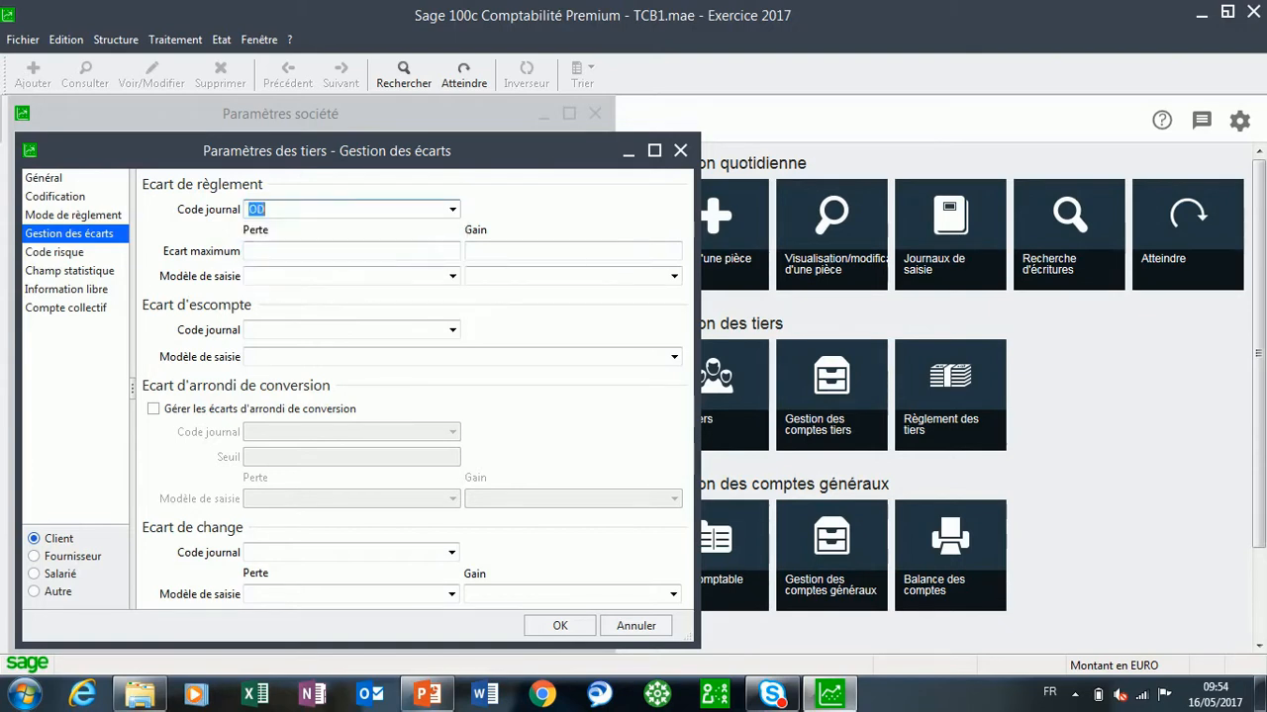
pyautogui.press('Tab')
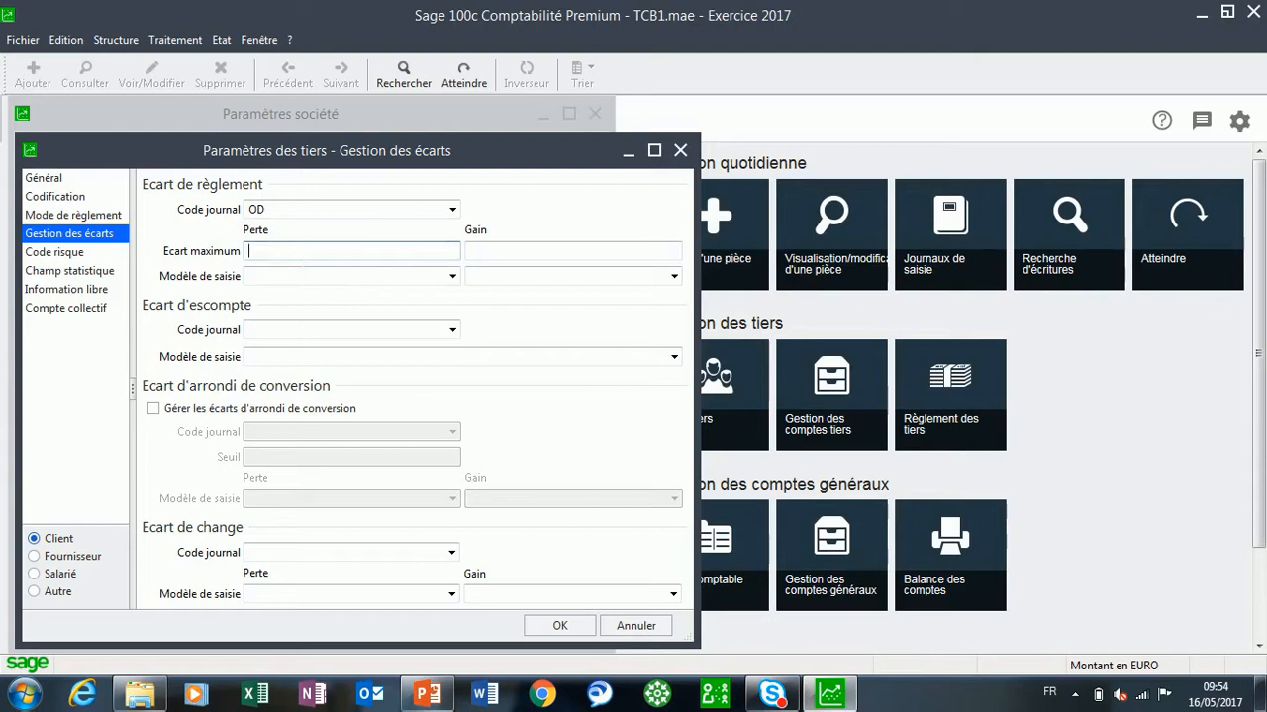
pyautogui.write('5')
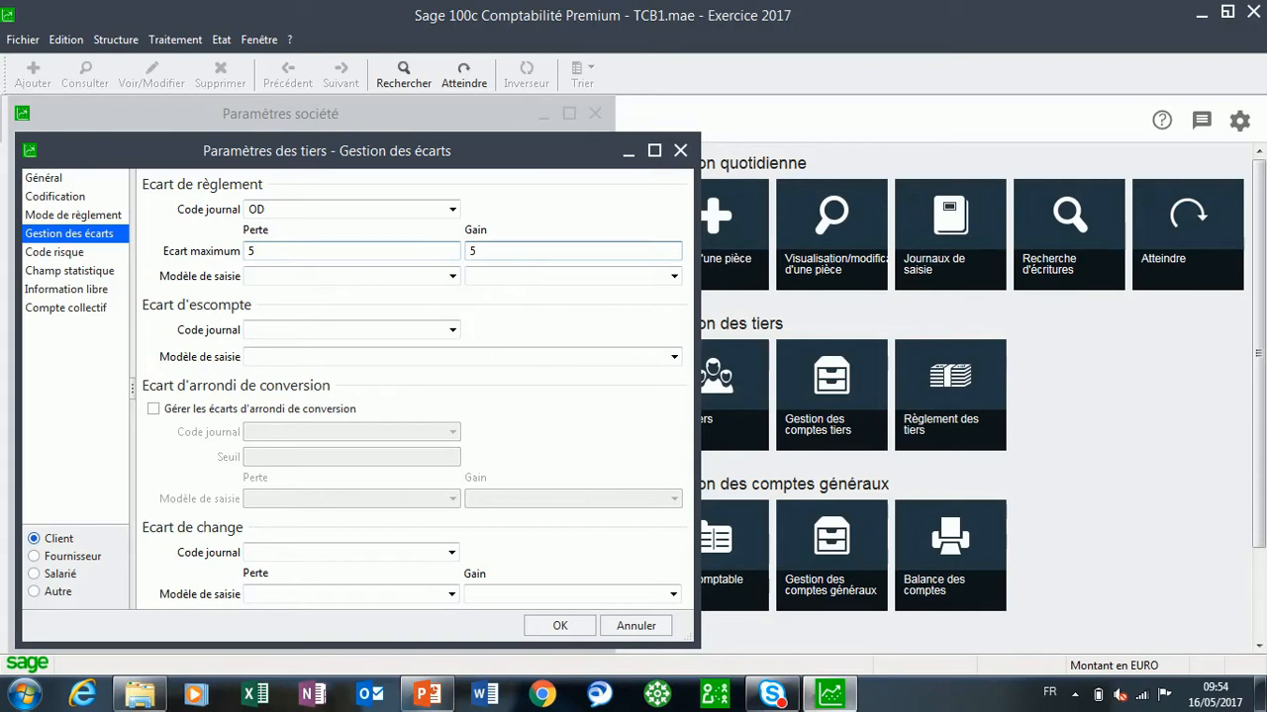
# Assign the client payment difference entry models: Perte sur ajust. clients for loss and Produit sur ajust. client for gain.
pyautogui.click(281, 277)
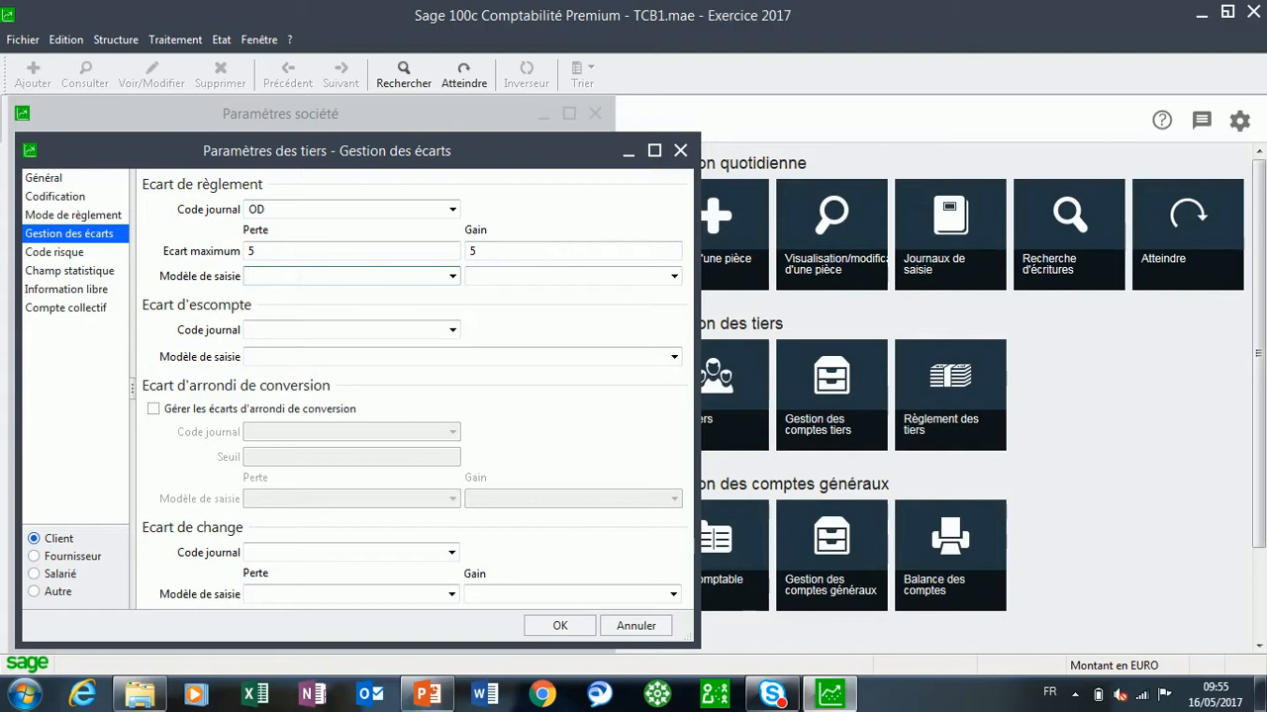
pyautogui.click(454, 278)
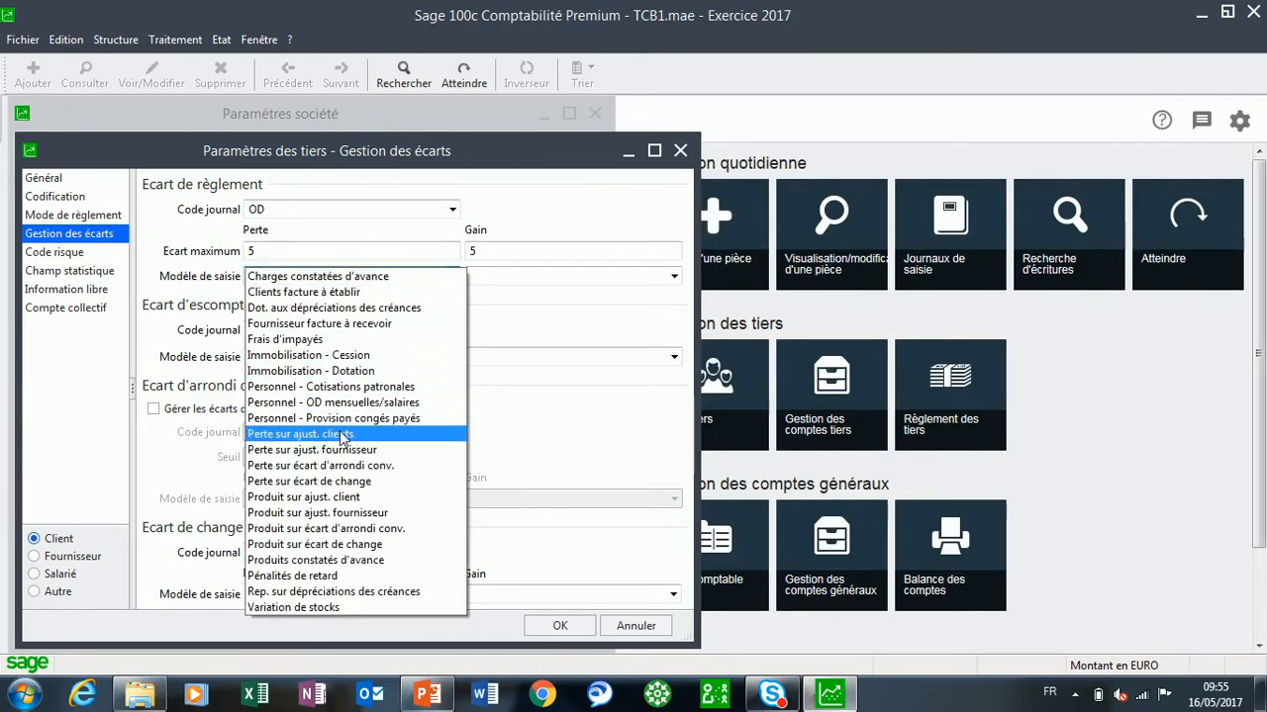
pyautogui.click(349, 435)
pyautogui.click(673, 277)
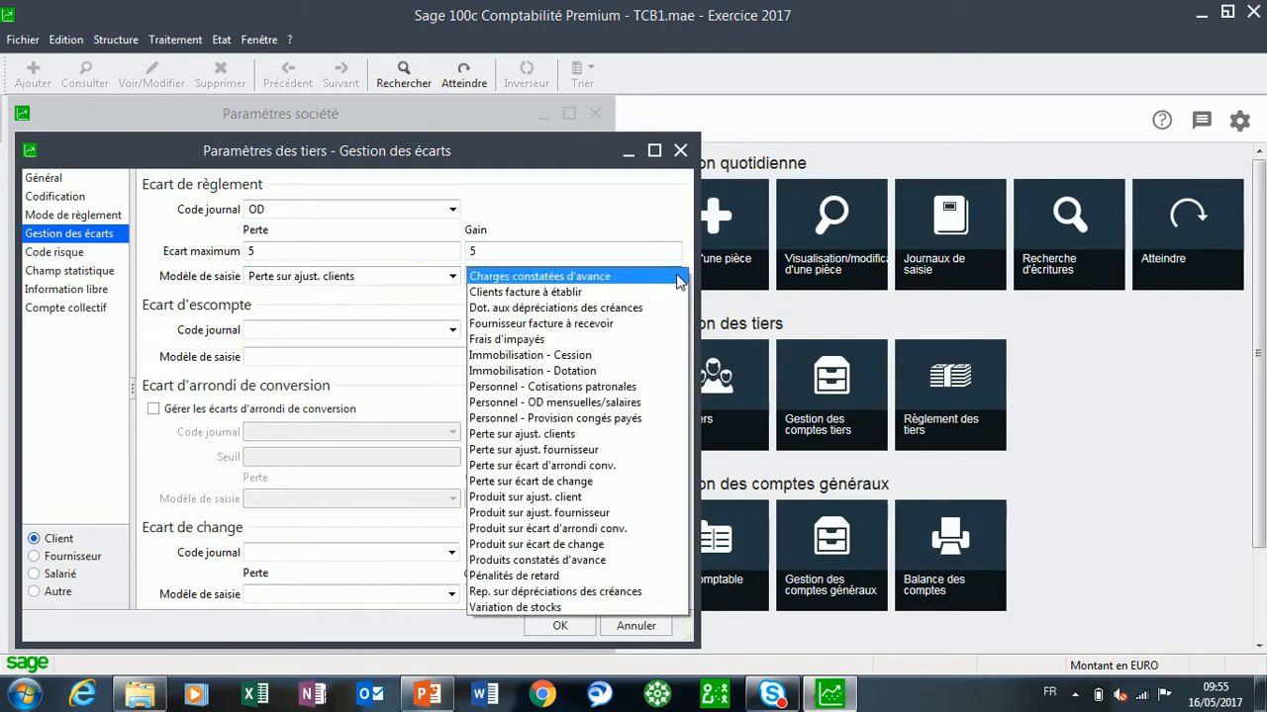
pyautogui.click(608, 498)
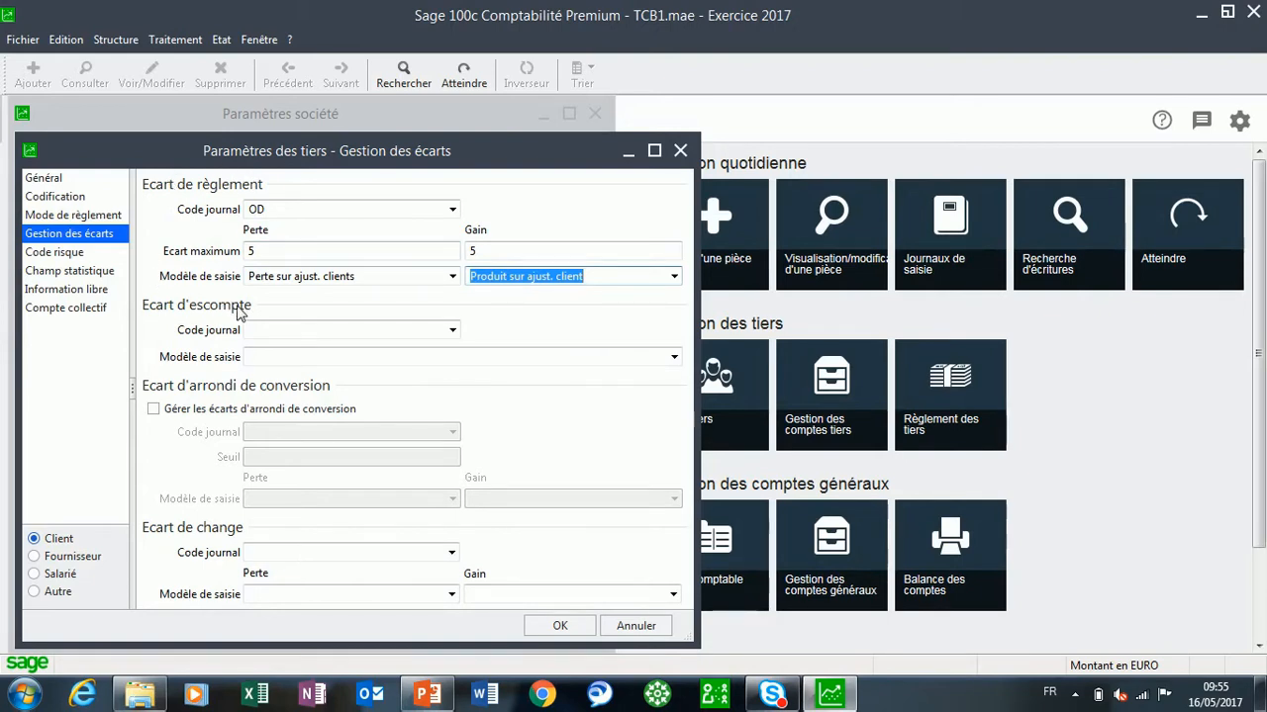
# For suppliers (Fournisseur), set the payment difference journal to OD and the maximum loss and gain to 5.
pyautogui.click(34, 558)
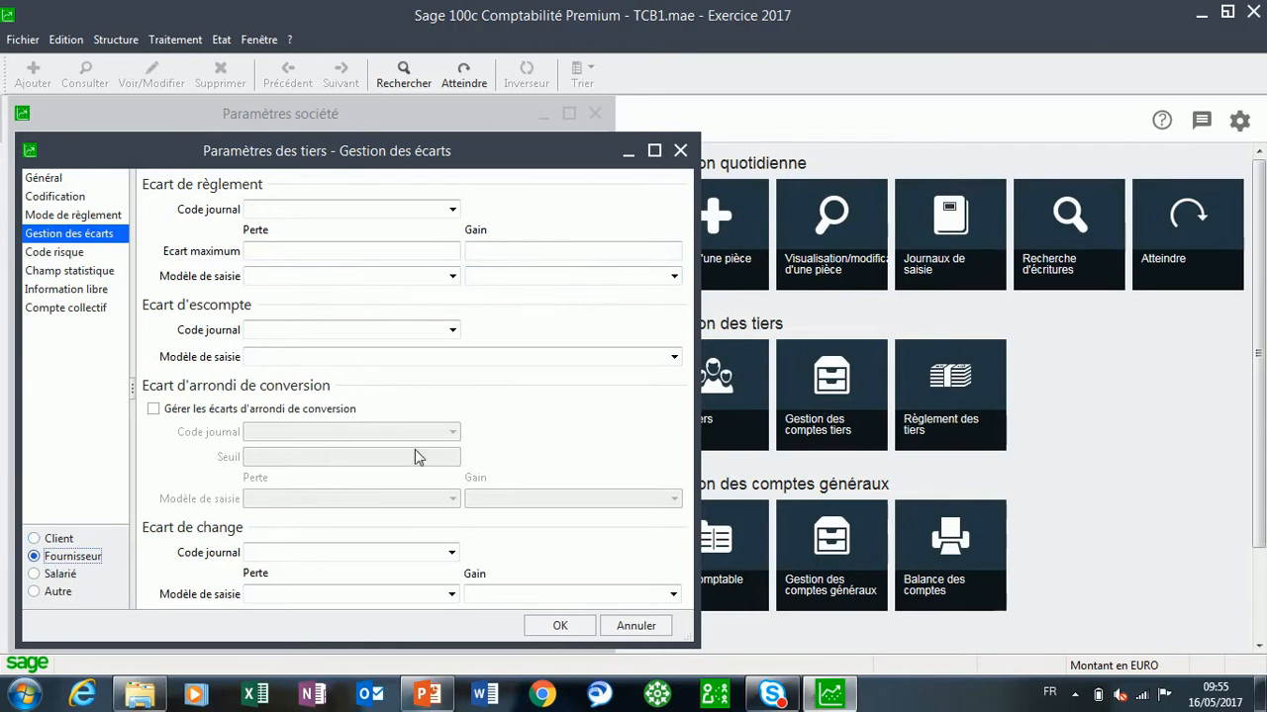
pyautogui.click(451, 210)
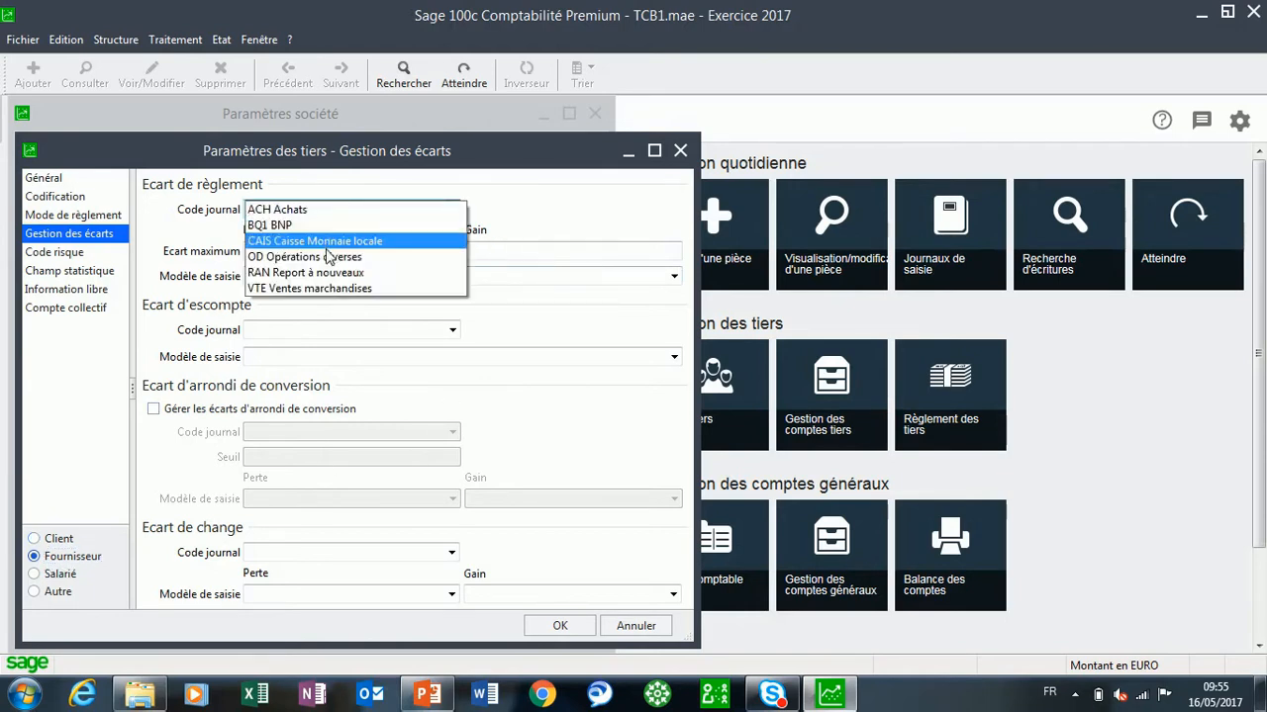
pyautogui.click(334, 257)
pyautogui.click(333, 252)
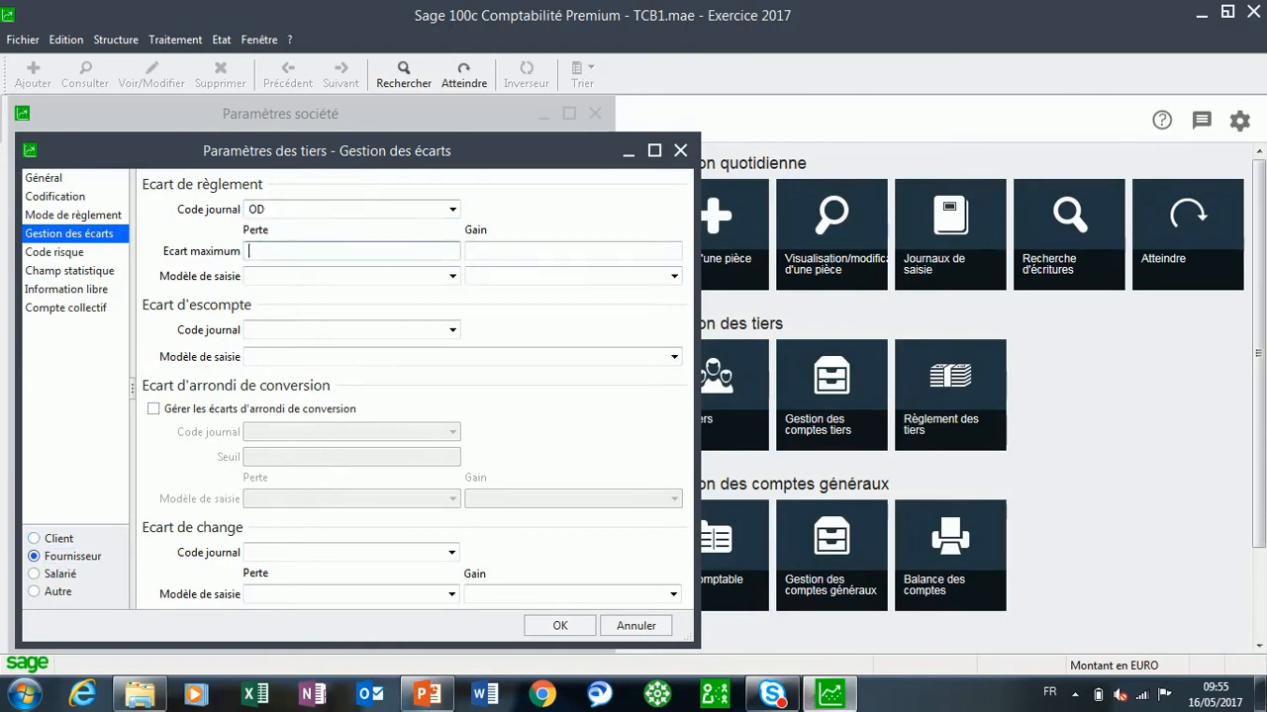
pyautogui.press('Tab')
pyautogui.write('5')
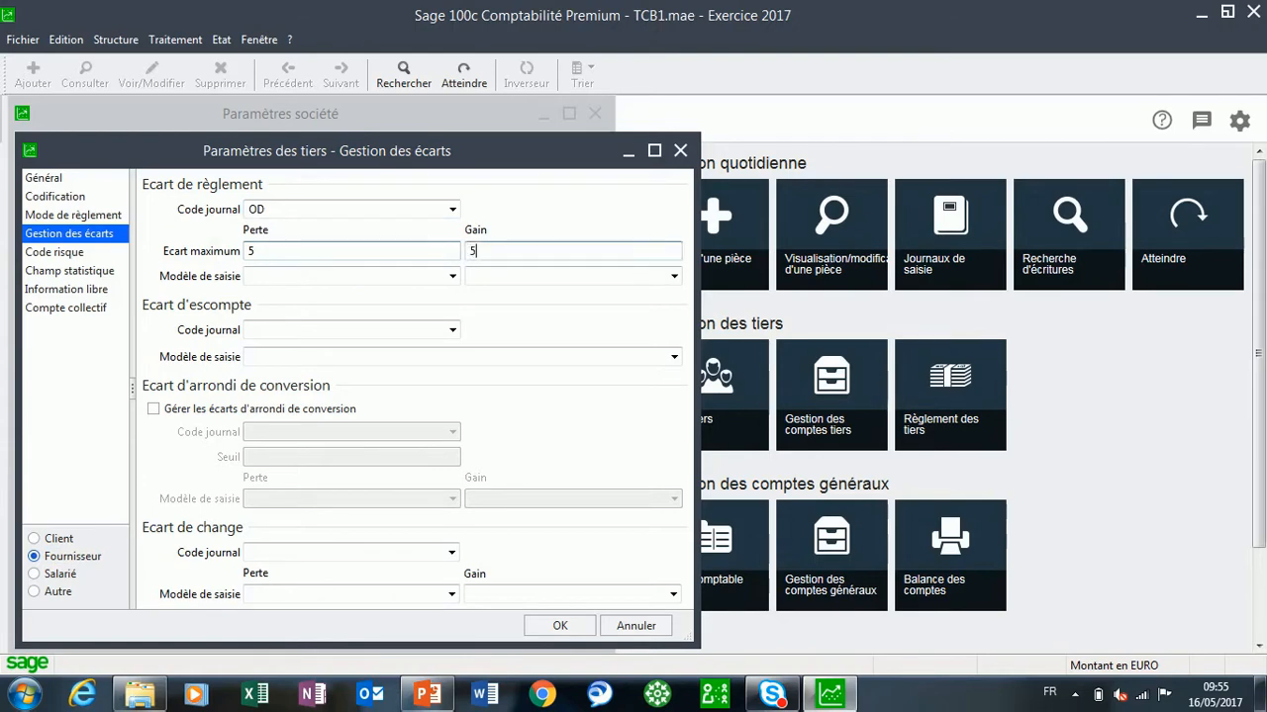
# Assign the Perte sur ajust. fournisseur entry model to both supplier loss and gain, and validate the third-party settings.
pyautogui.click(452, 278)
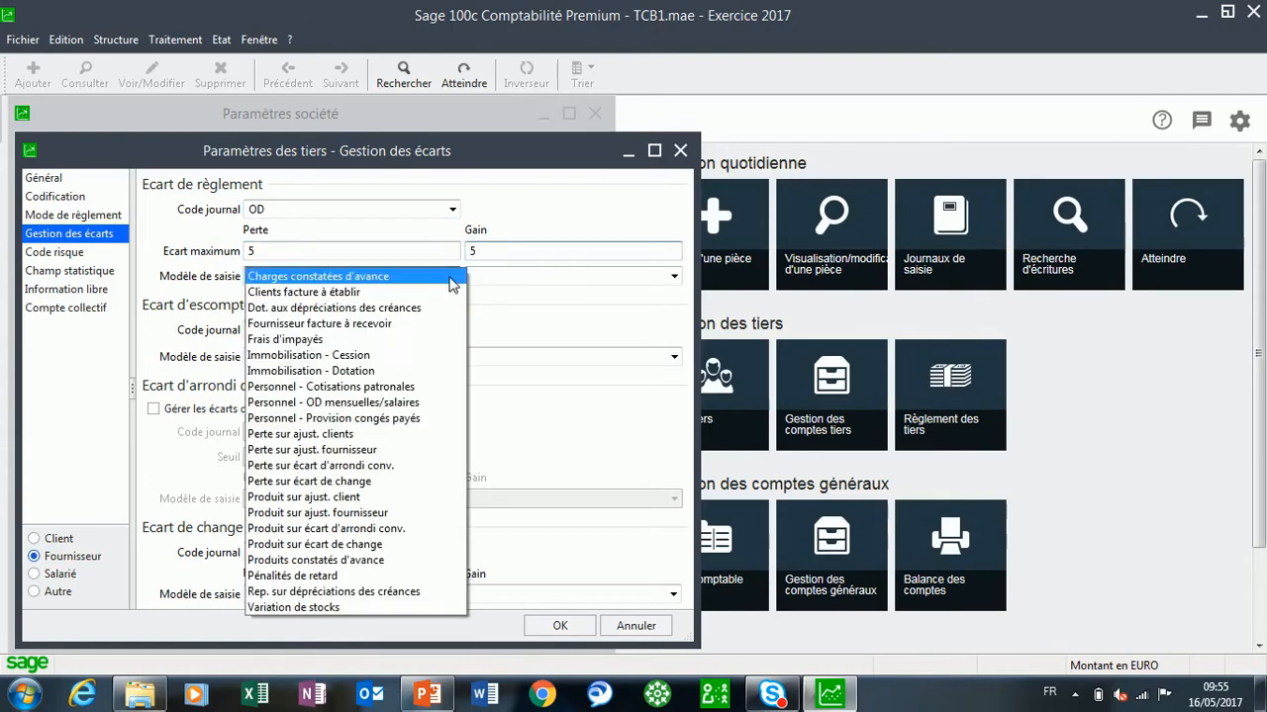
pyautogui.click(418, 454)
pyautogui.click(674, 276)
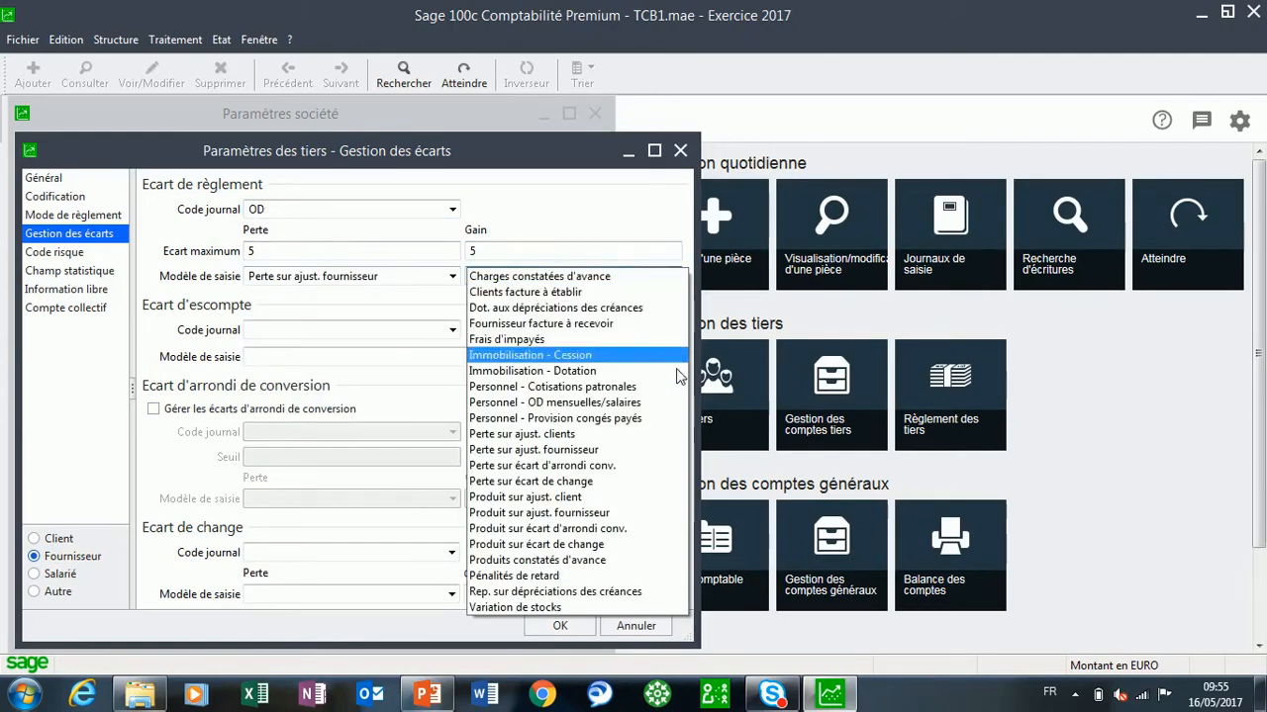
pyautogui.click(643, 451)
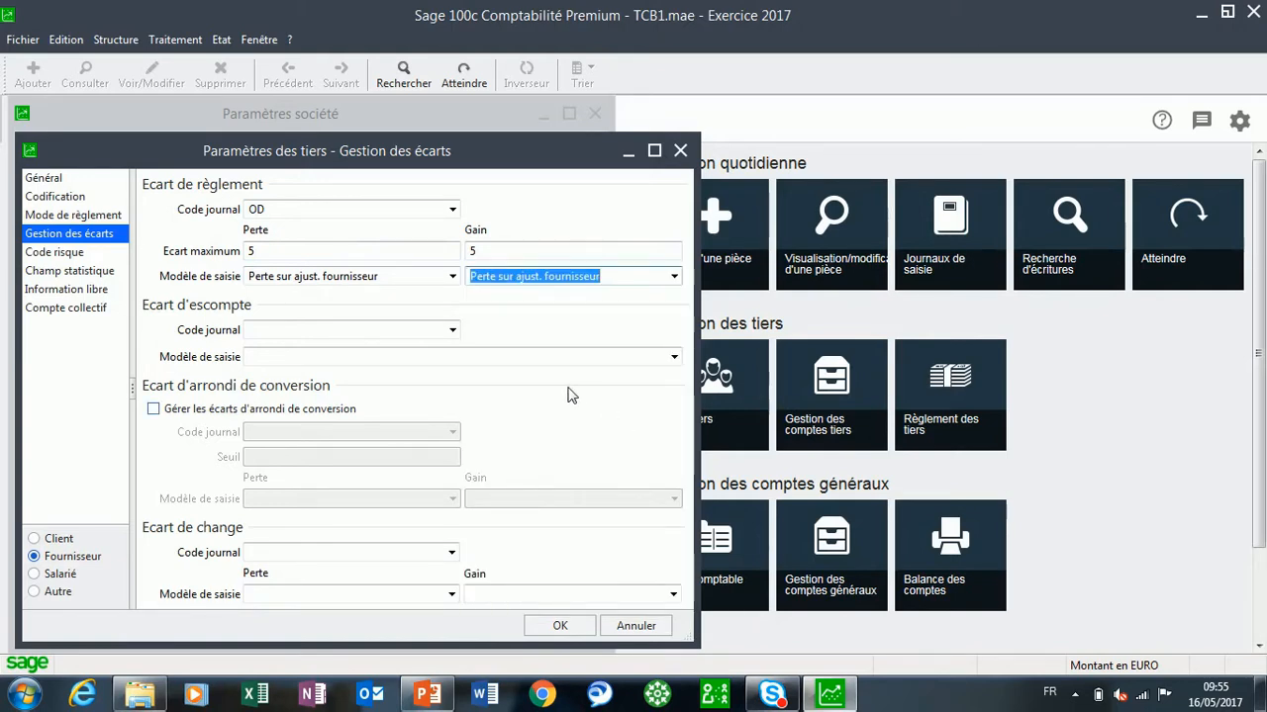
pyautogui.click(560, 626)
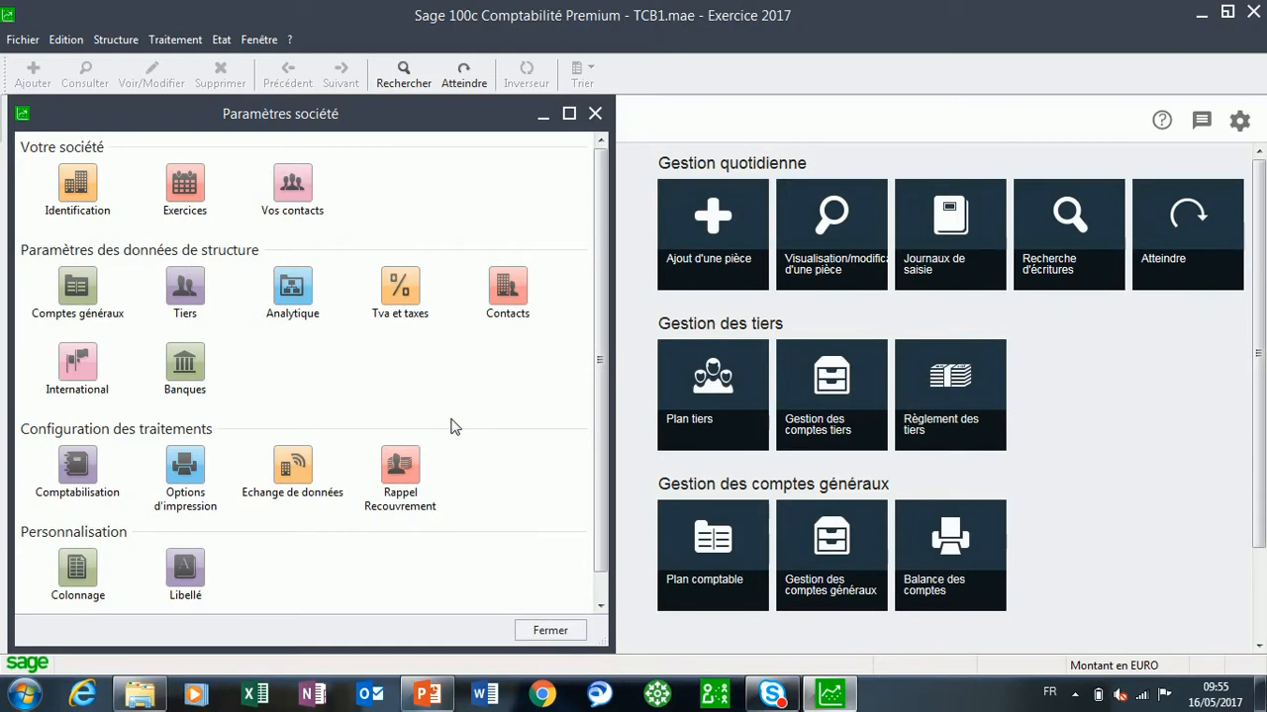
# Leave the company settings and open the February 2017 BNP bank journal (BQ1) from the entry journals.
pyautogui.click(550, 630)
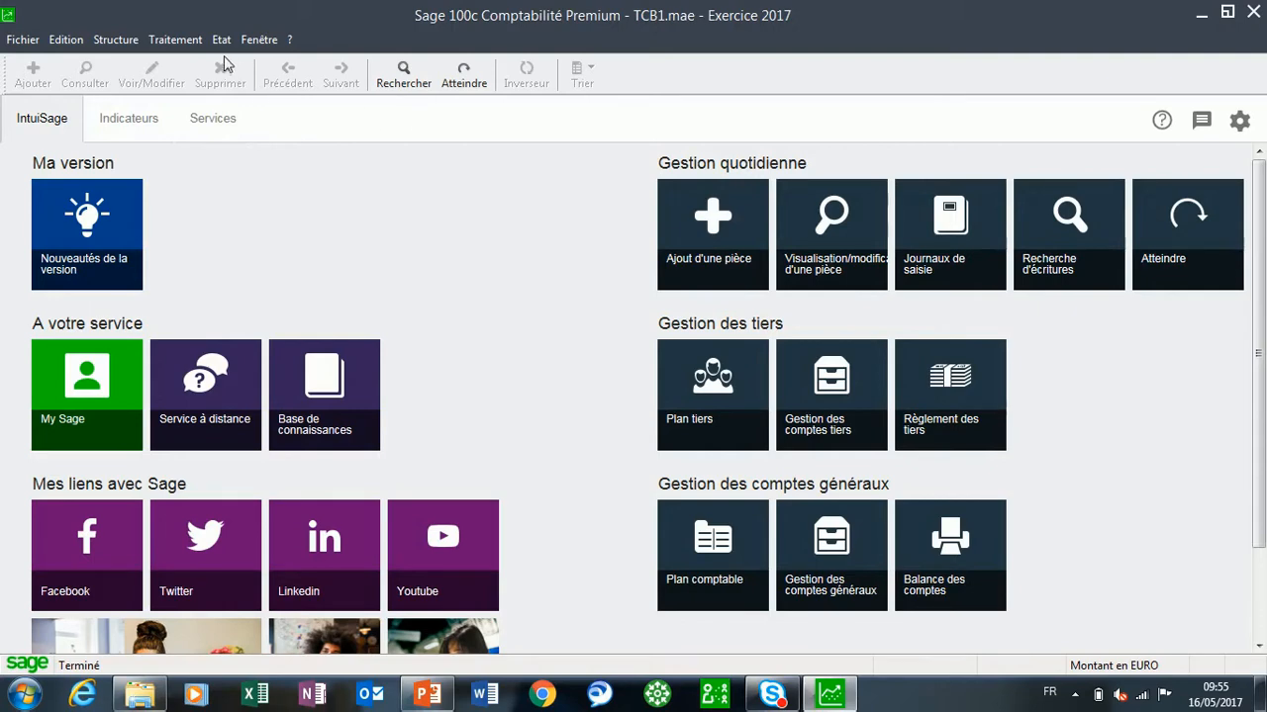
pyautogui.click(176, 40)
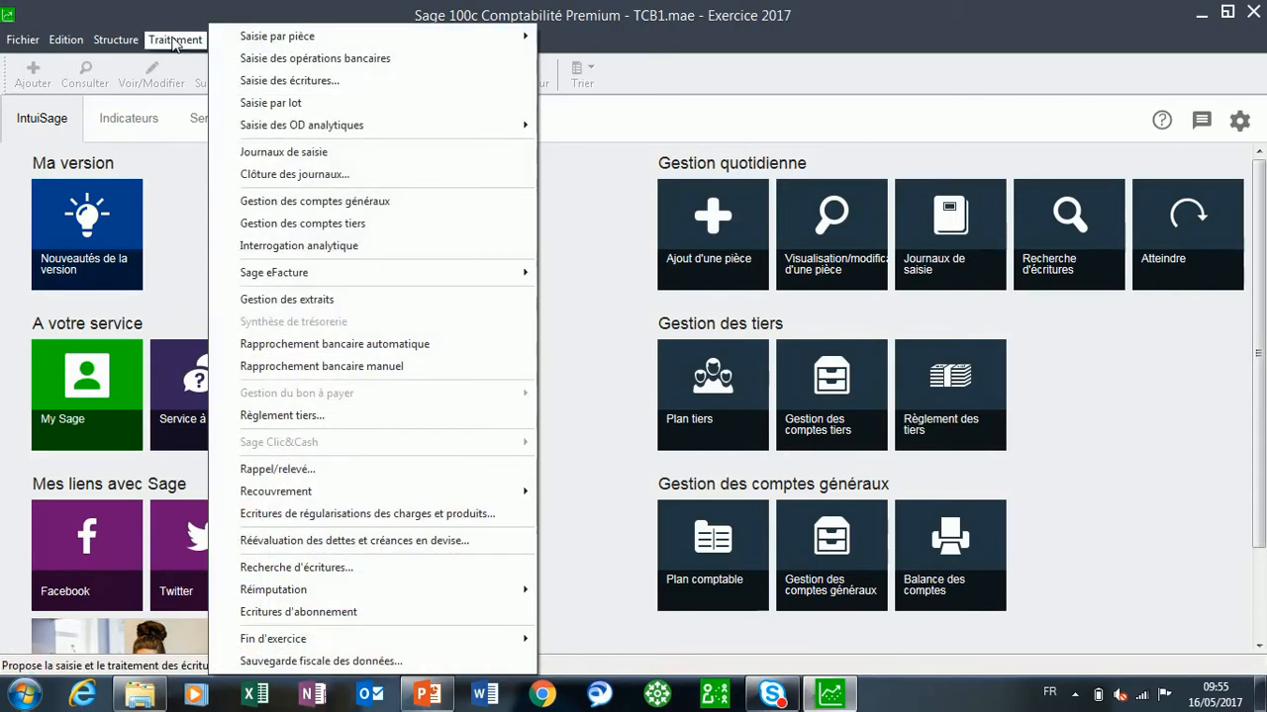
pyautogui.click(283, 152)
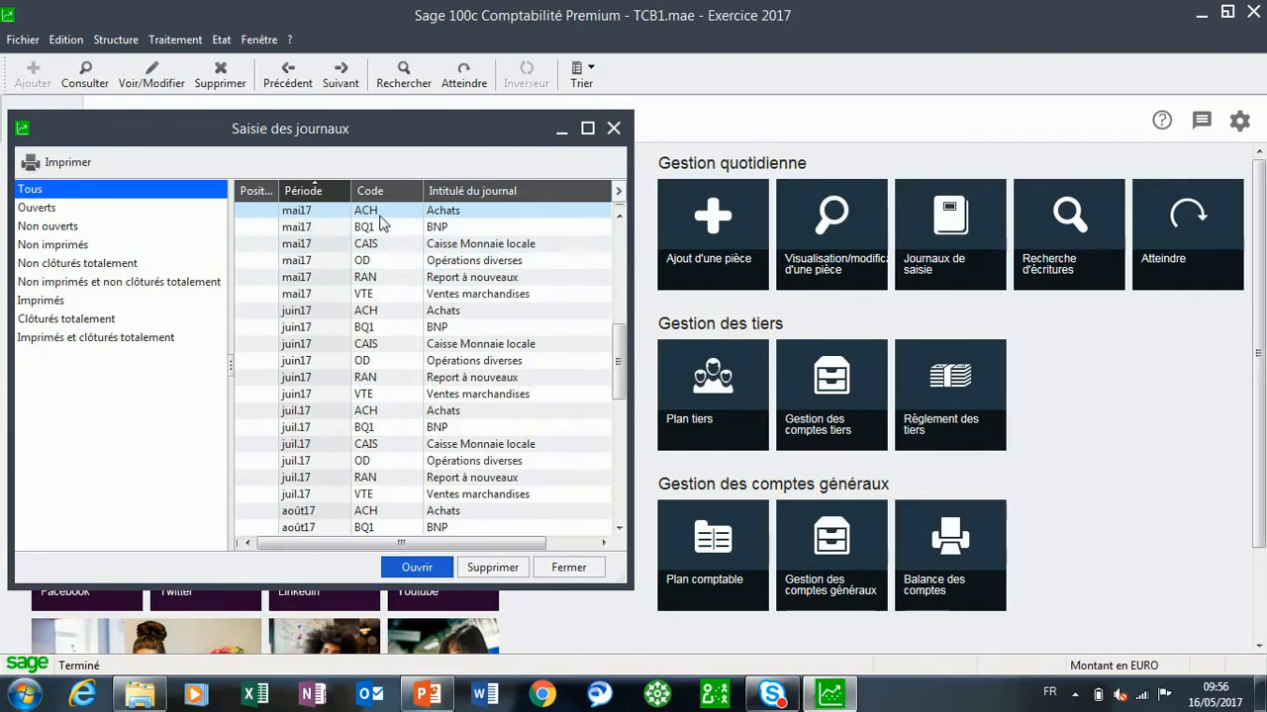
pyautogui.moveTo(612, 347); pyautogui.dragTo(617, 253)
pyautogui.doubleClick(358, 331)
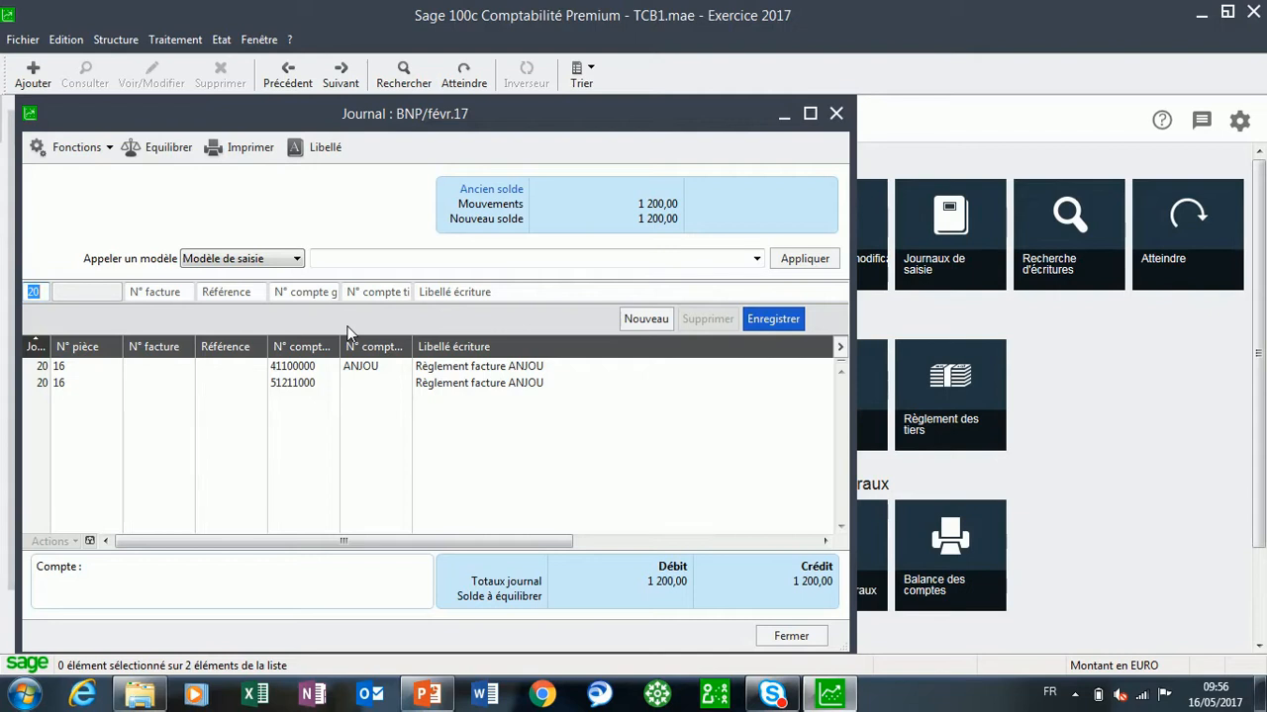
# On a new line for day 20, enter the already listed customer's third-party account and the label "Règlement facture" followed by the customer's name.
pyautogui.press('Tab')
pyautogui.press('Tab')
pyautogui.press('Tab')
pyautogui.press('Tab')
pyautogui.write('ANJOU')
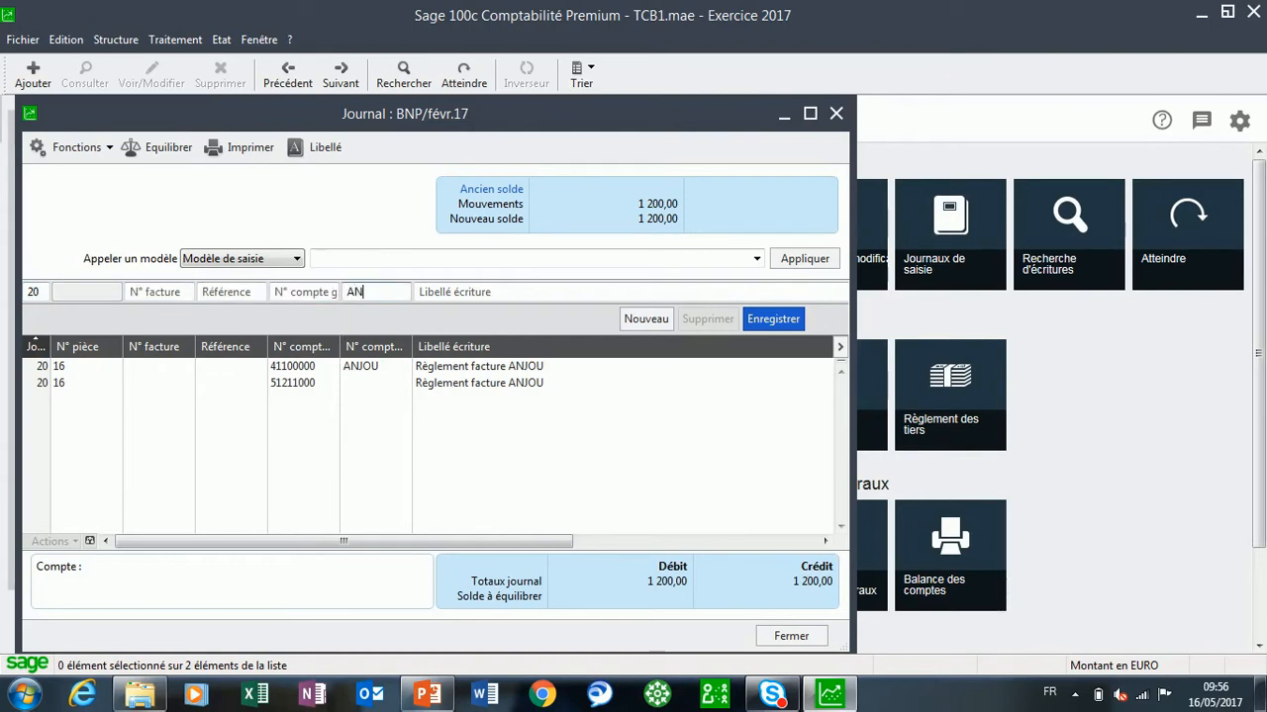
pyautogui.press('Tab')
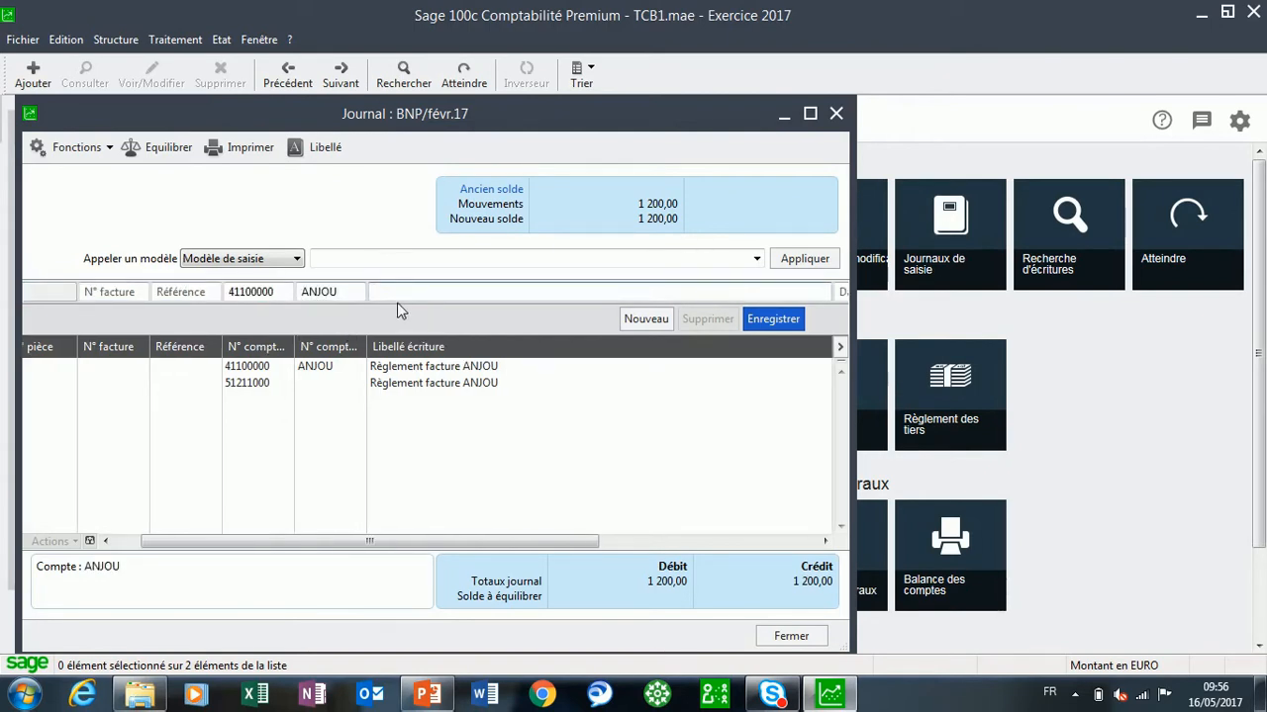
pyautogui.click(315, 146)
pyautogui.doubleClick(604, 332)
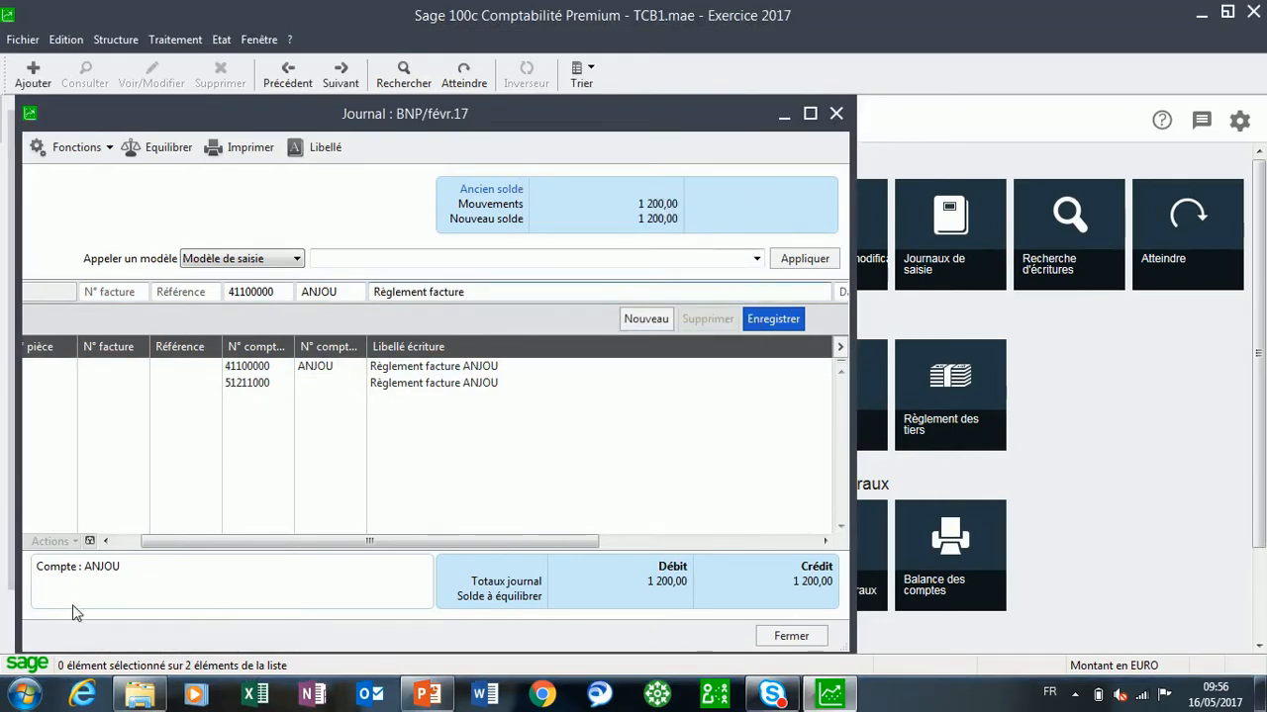
pyautogui.write('ANJOU')
pyautogui.click(809, 113)
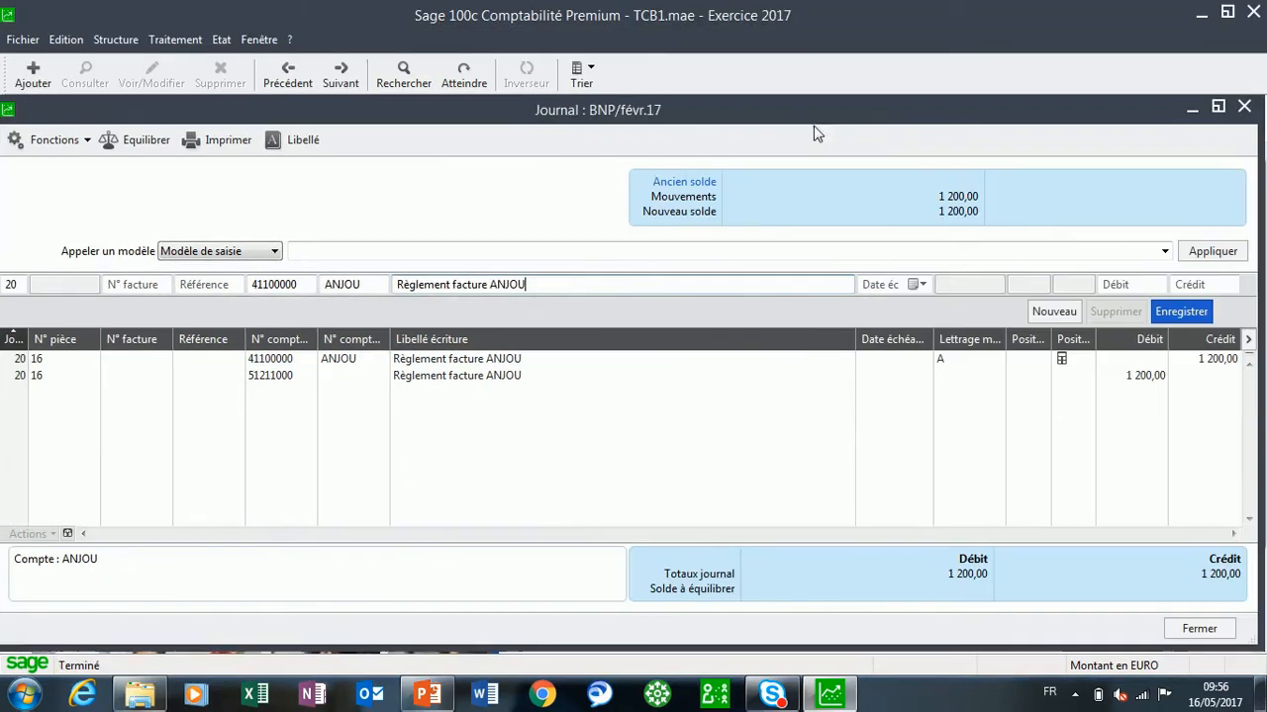
# Credit the customer payment line with 2879,2 and save it.
pyautogui.press('Tab')
pyautogui.press('Tab')
pyautogui.press('Tab')
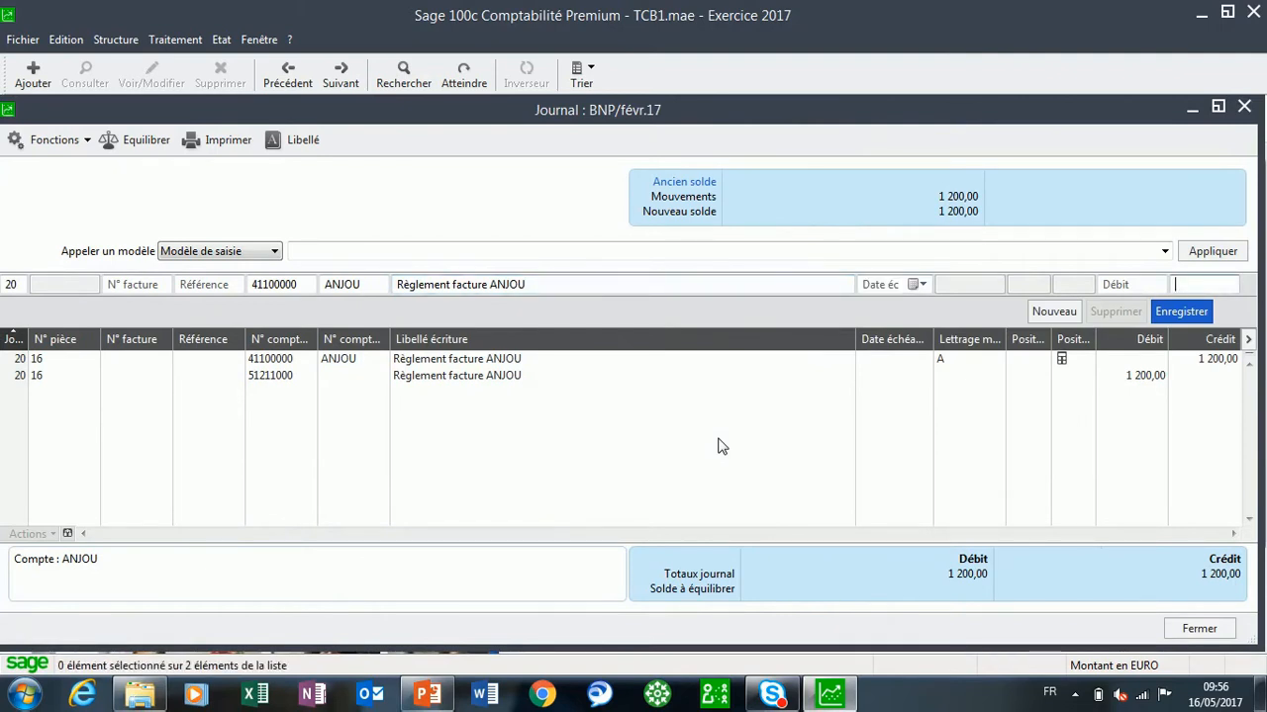
pyautogui.write('2879,2')
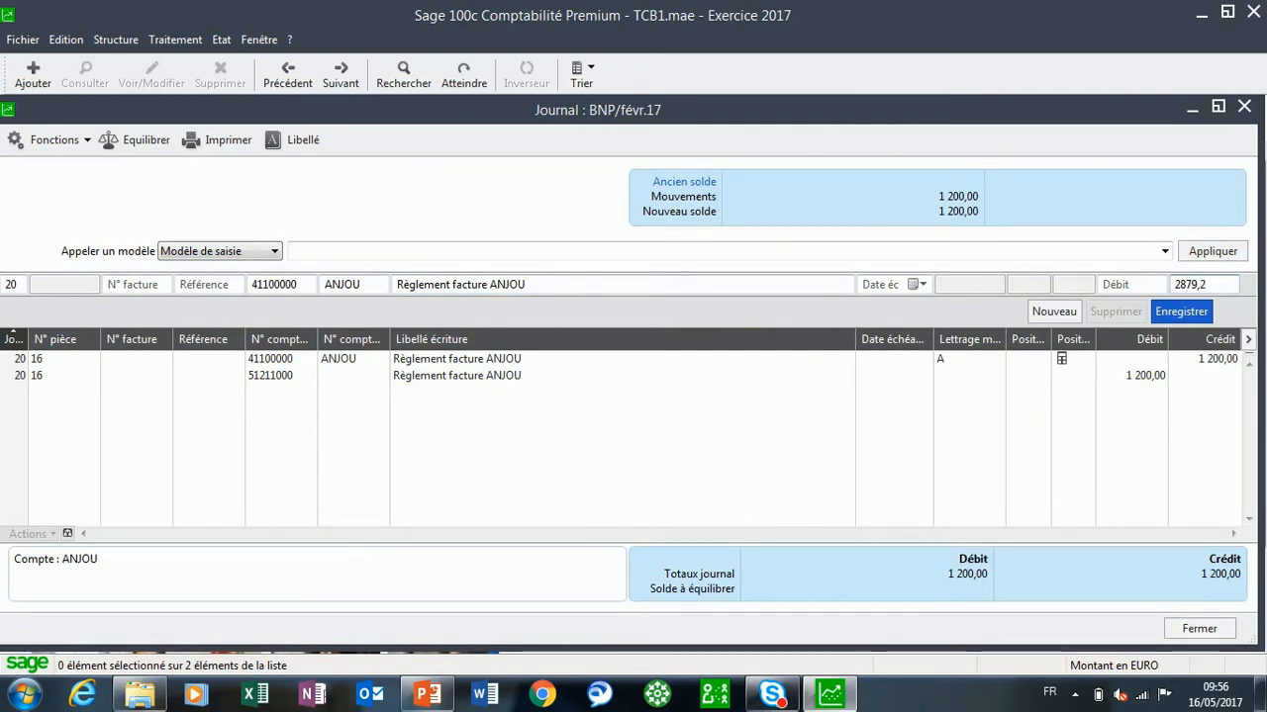
pyautogui.press('Return')
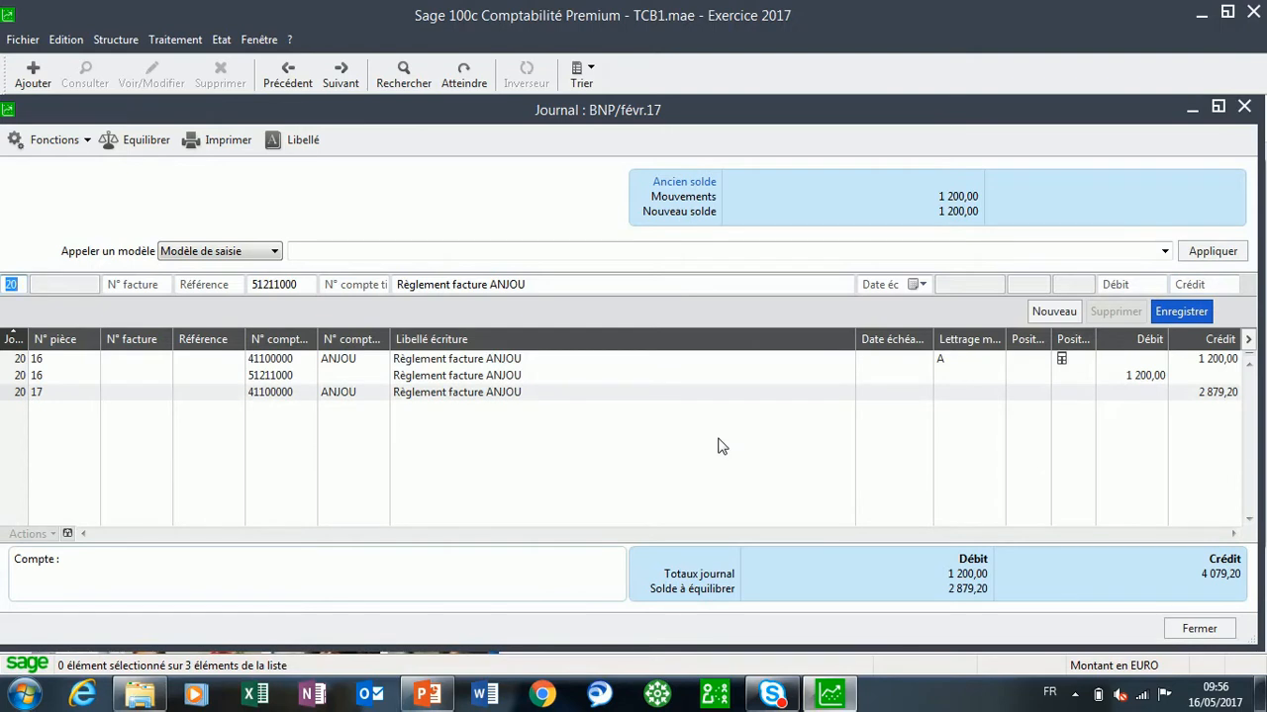
# Record the balancing bank line on general account 51211000 with a 2 879,20 debit.
pyautogui.press('Tab')
pyautogui.press('Tab')
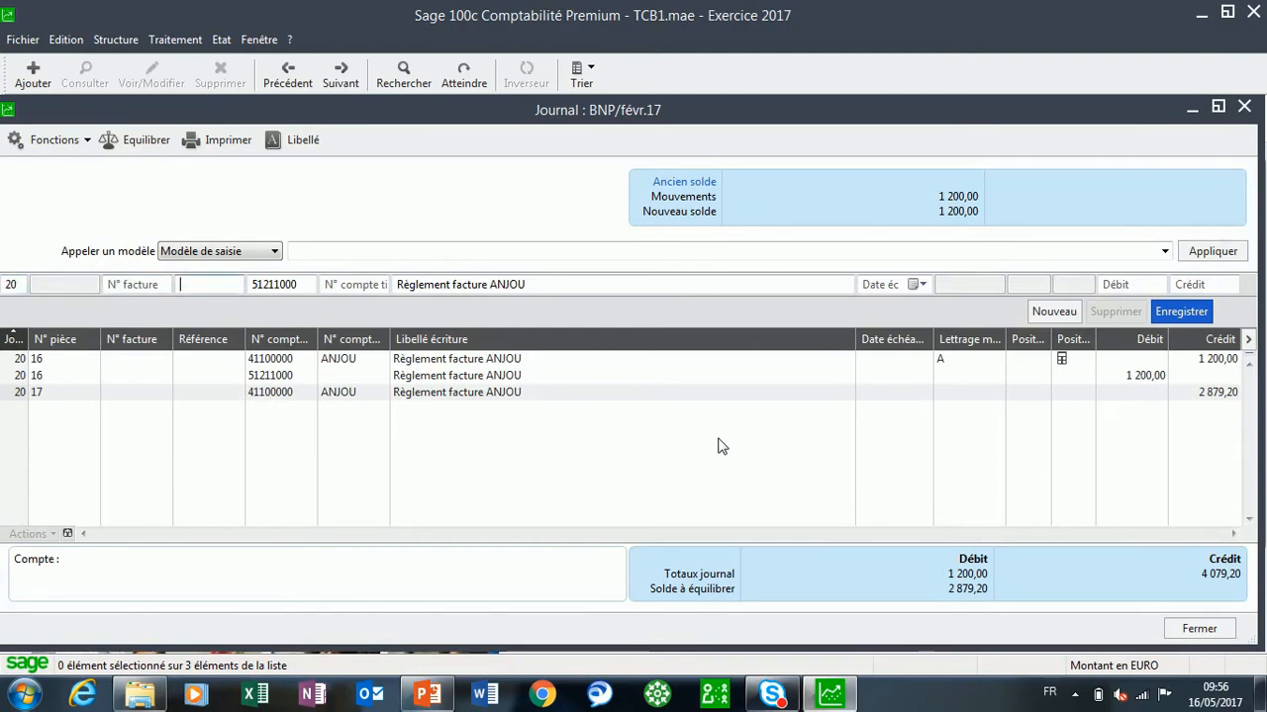
pyautogui.press('Tab')
pyautogui.press('Tab')
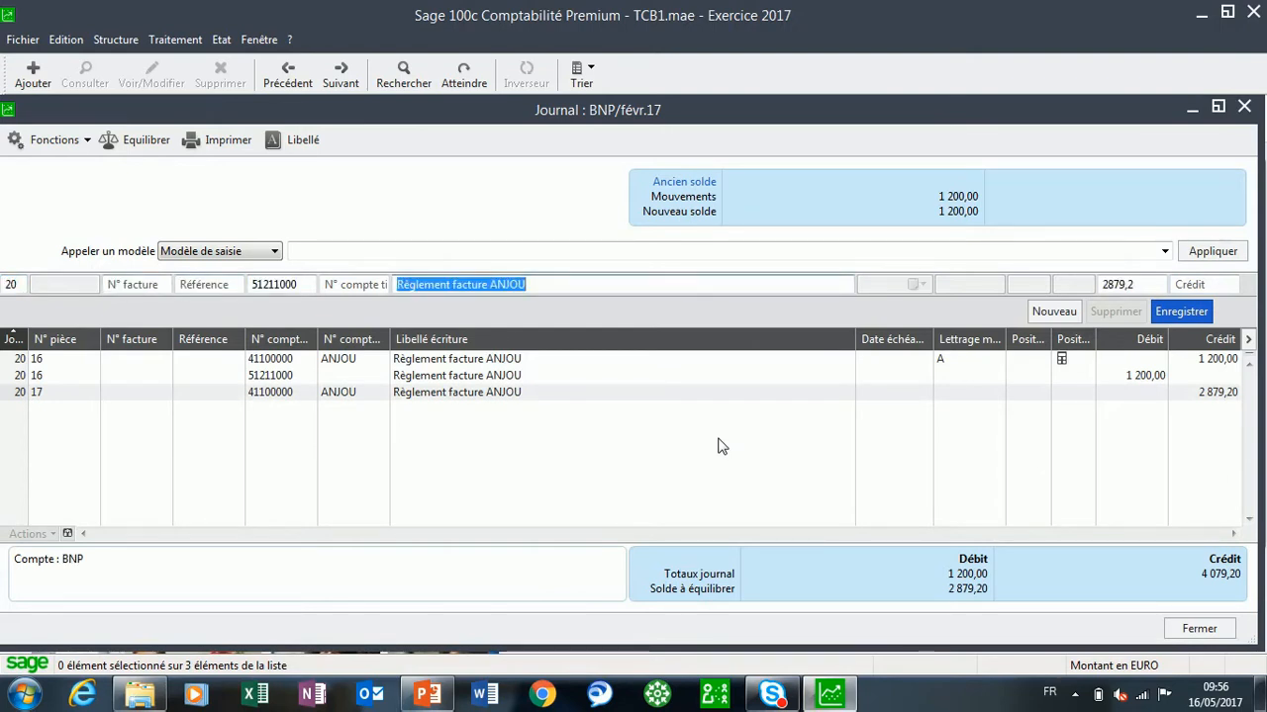
pyautogui.press('Return')
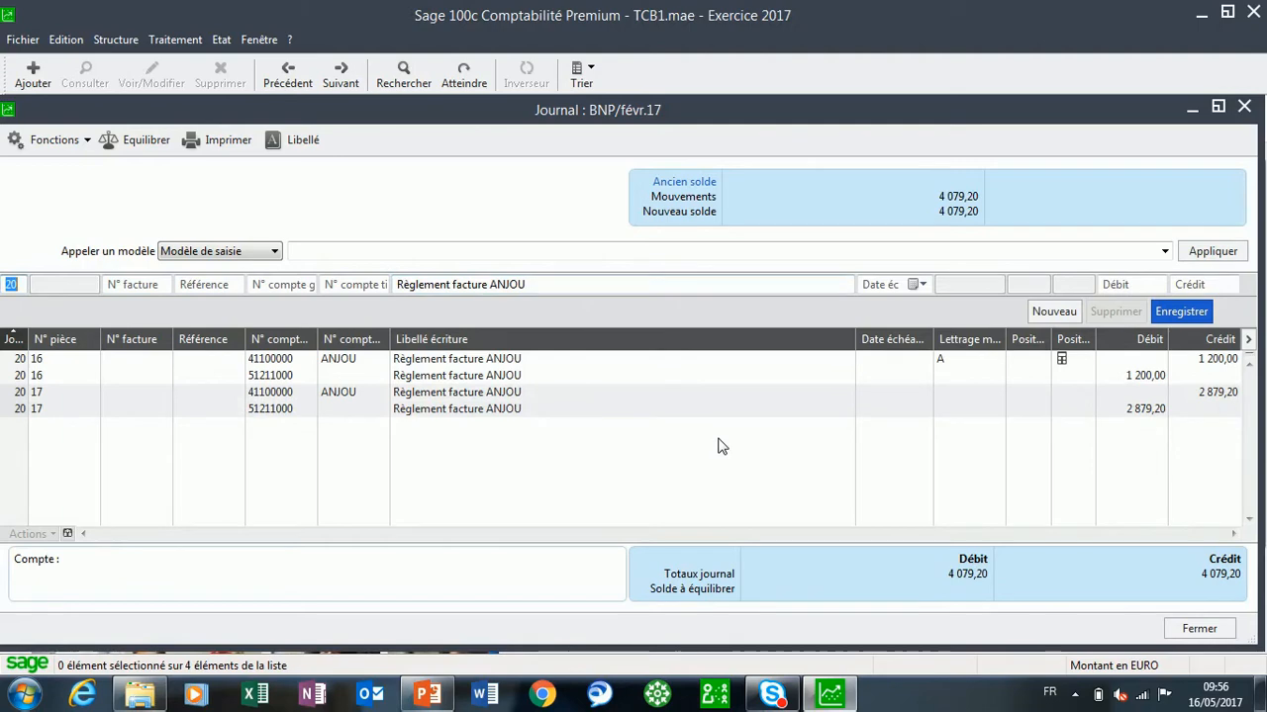
# Letter the 2 879,20 customer payment against the 2 880,00 invoice due date, generating the lettering adjustment entry.
pyautogui.click(347, 396)
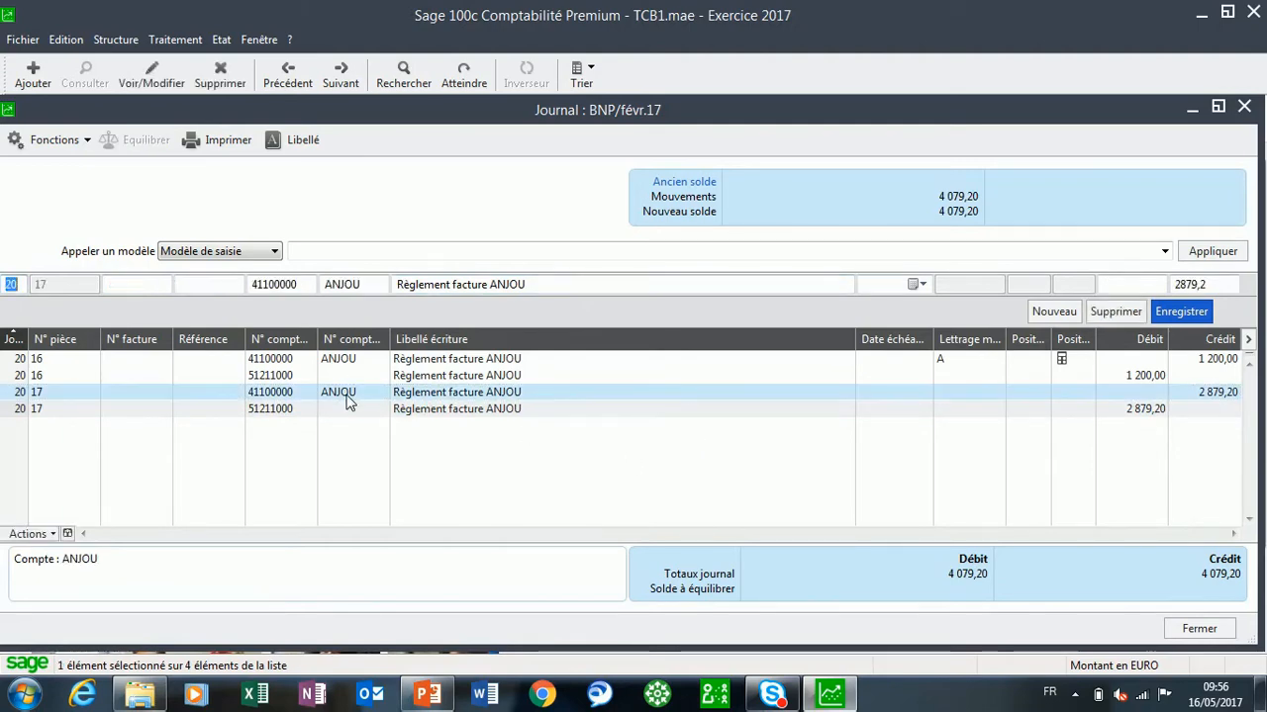
pyautogui.click(23, 534)
pyautogui.click(69, 417)
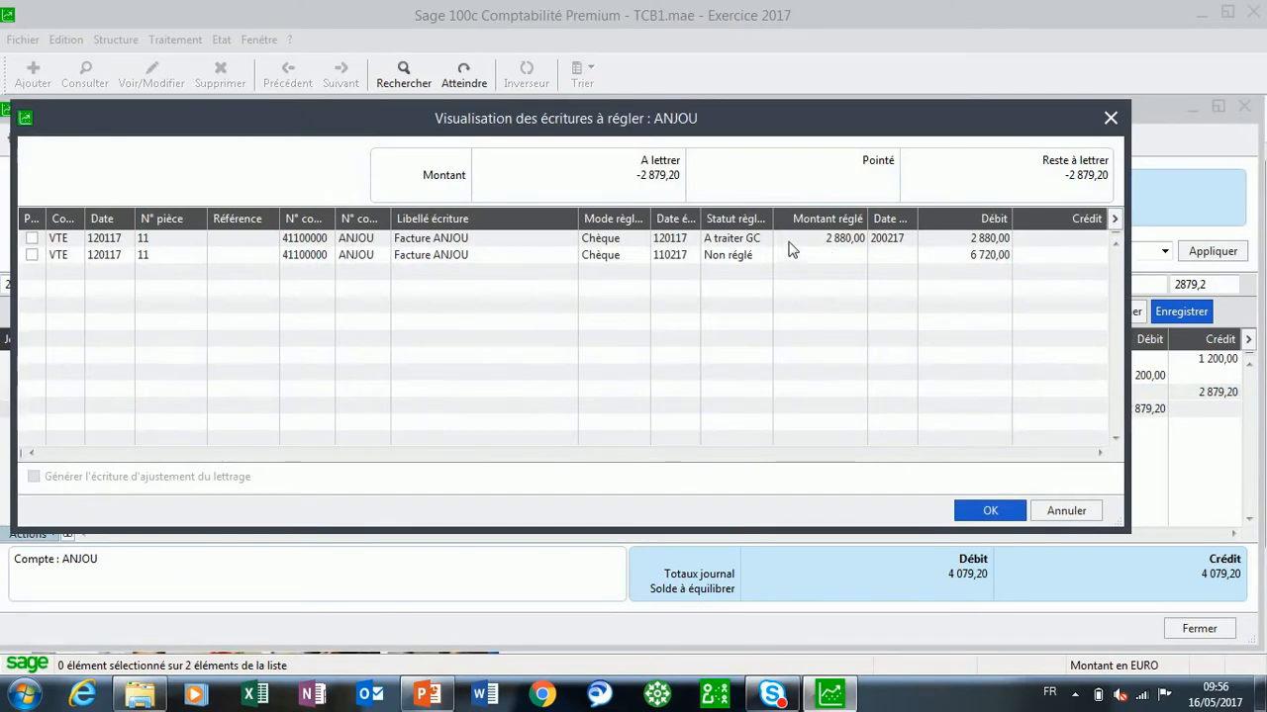
pyautogui.click(32, 239)
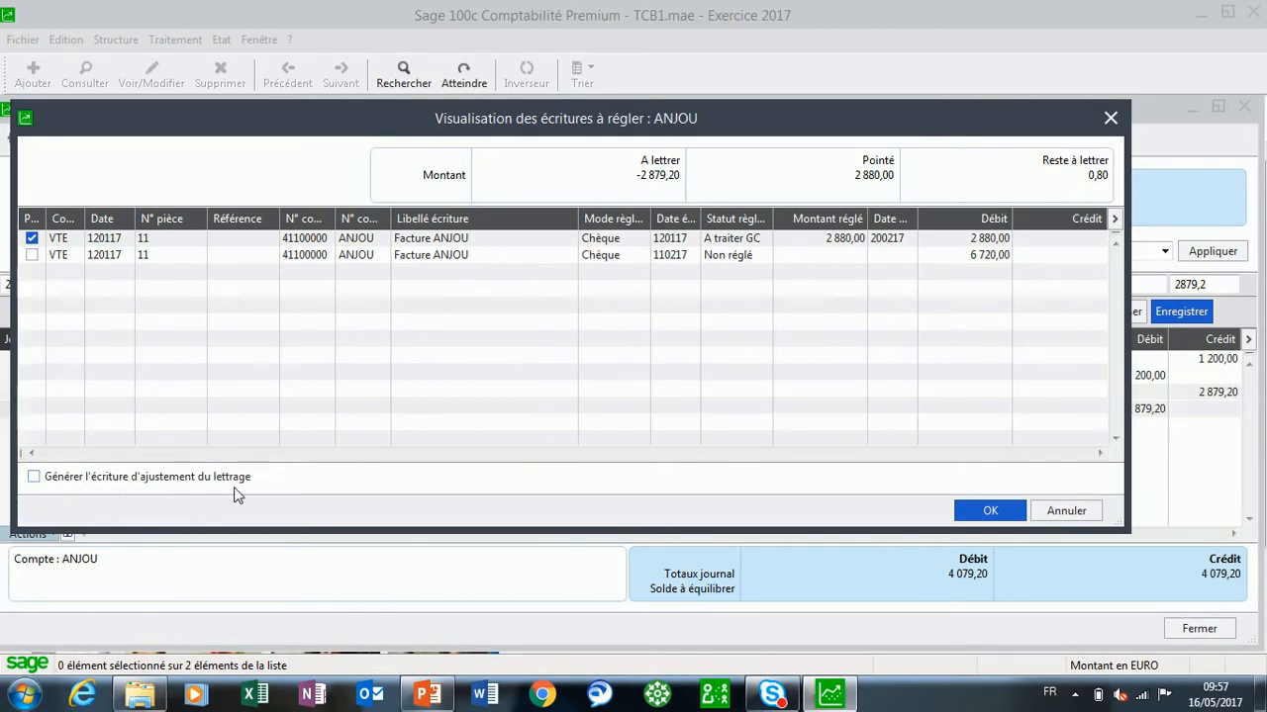
pyautogui.click(33, 477)
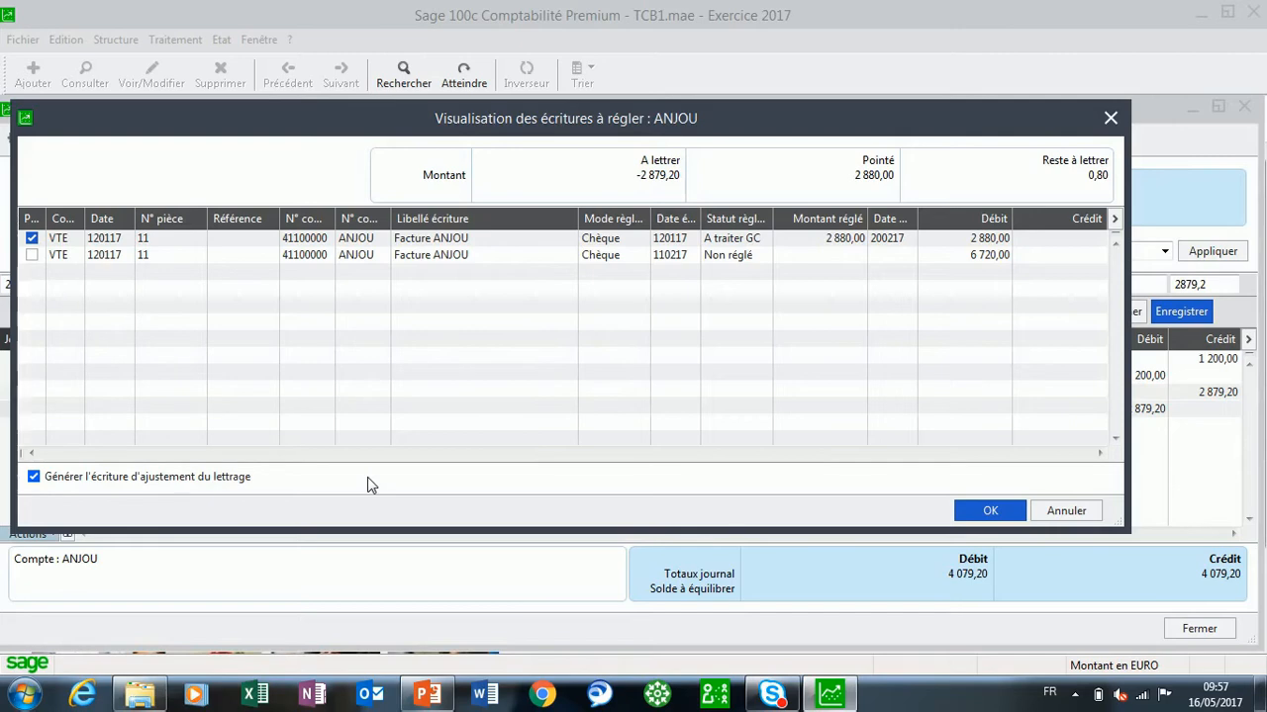
pyautogui.click(985, 511)
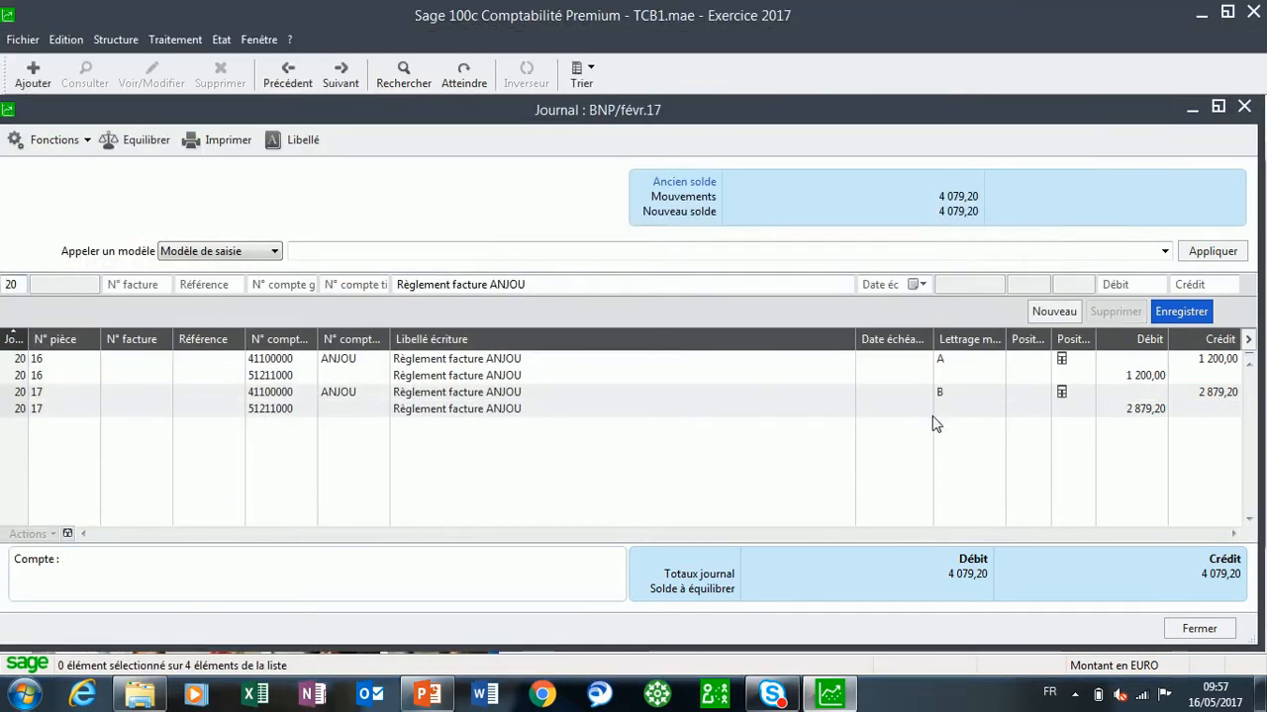
# Examine the customer's lettered entries and the miscellaneous operations journal entry behind the Ajust. écart line.
pyautogui.doubleClick(346, 392)
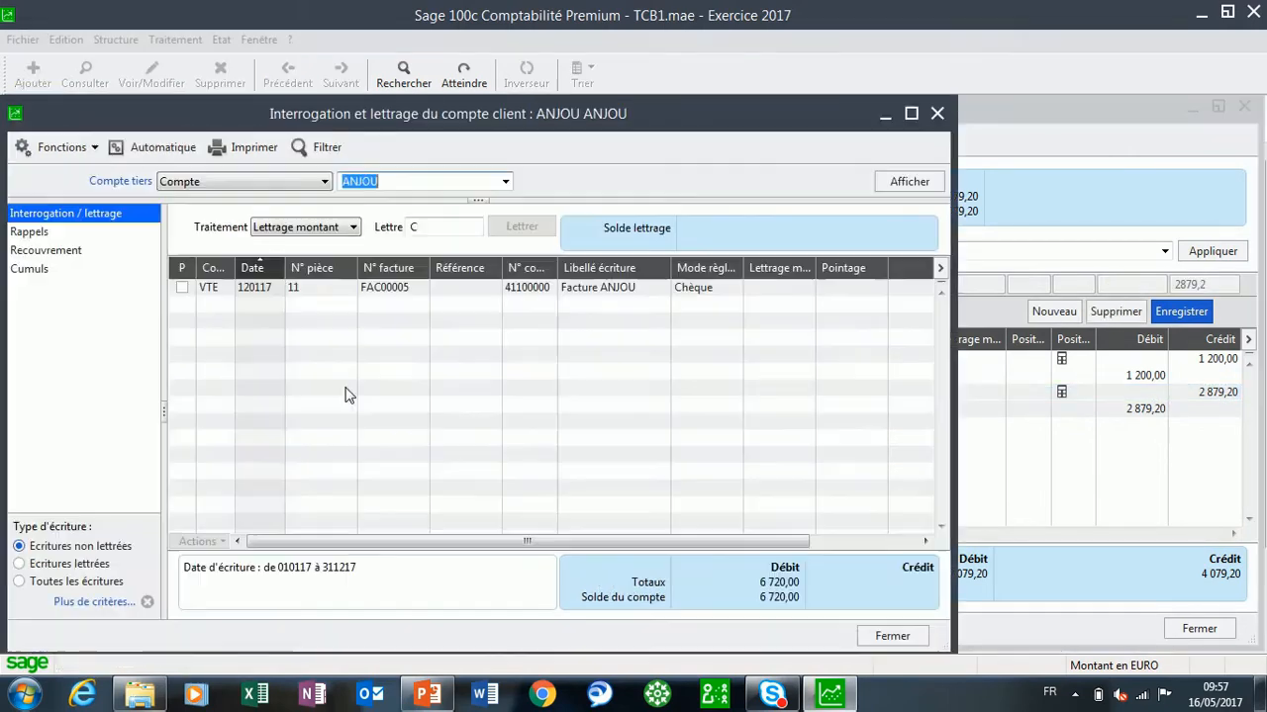
pyautogui.click(911, 113)
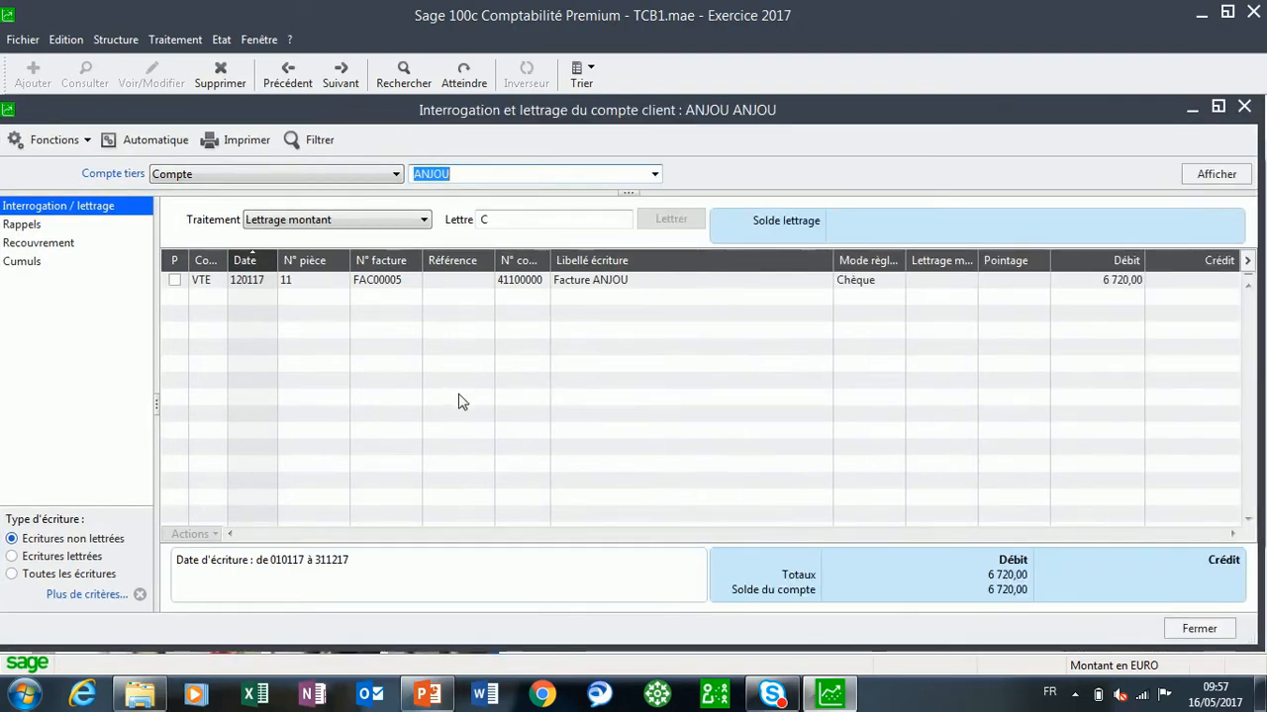
pyautogui.click(12, 558)
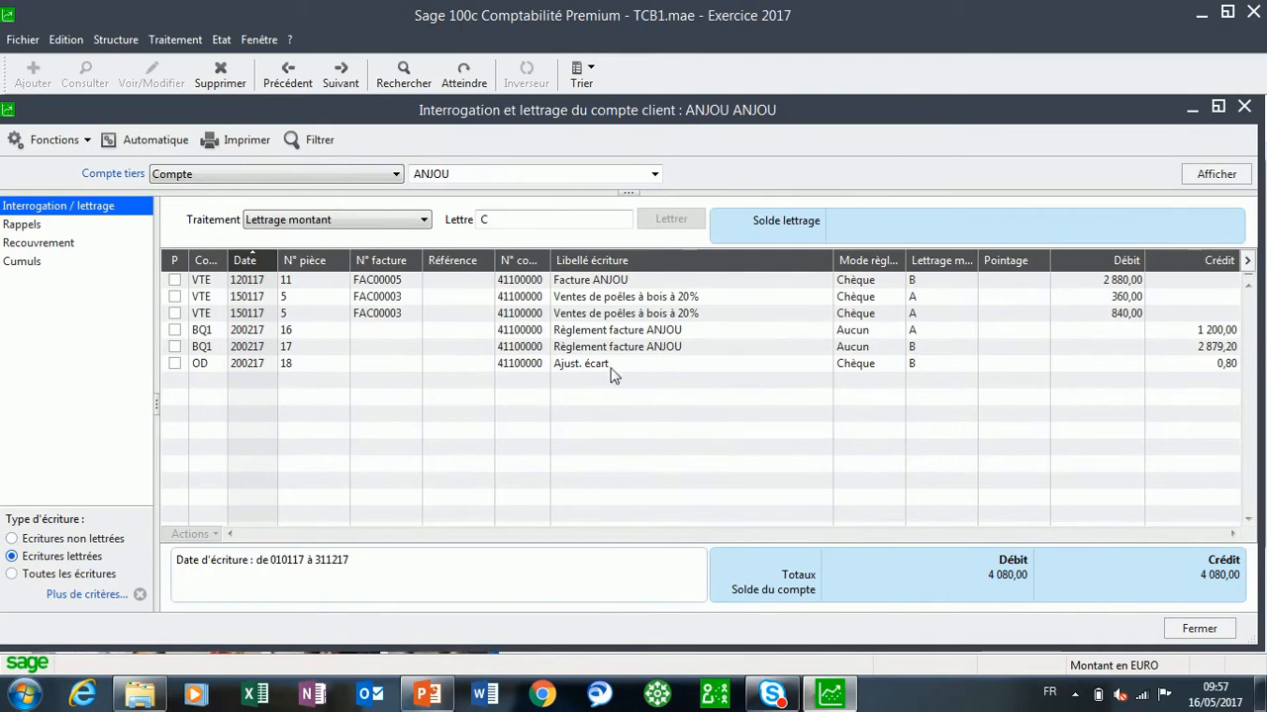
pyautogui.click(571, 368)
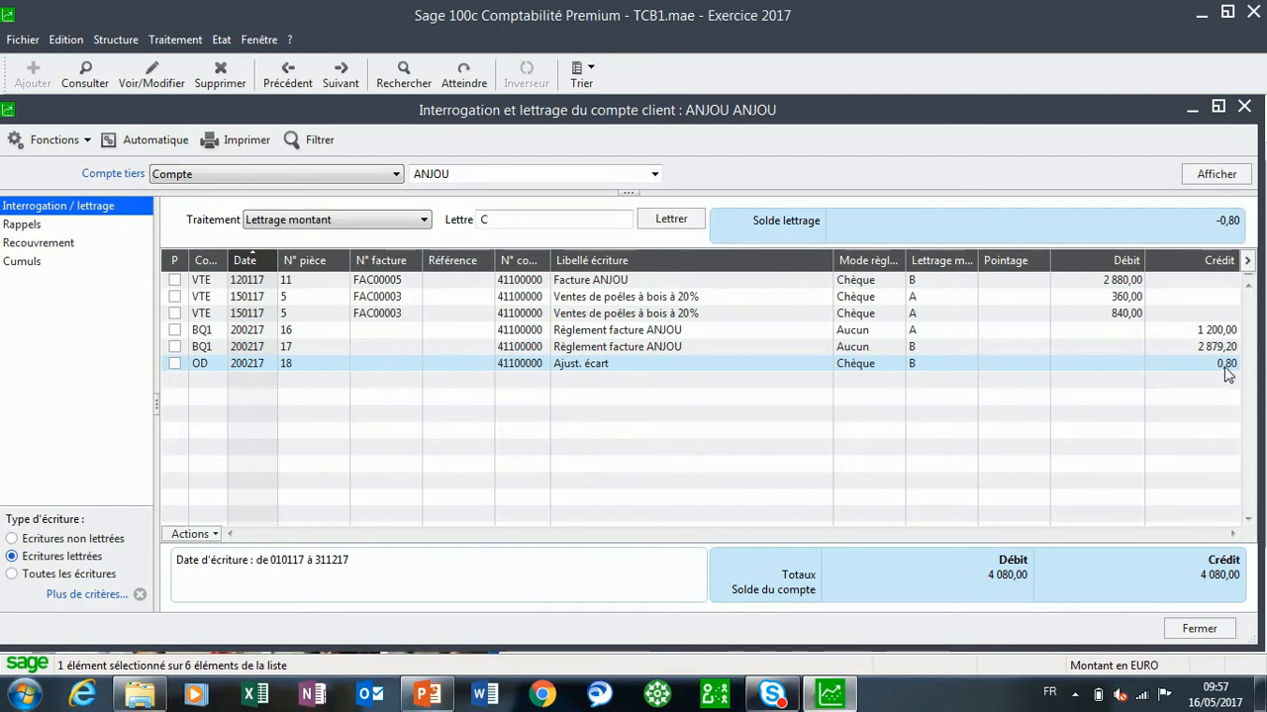
pyautogui.doubleClick(580, 365)
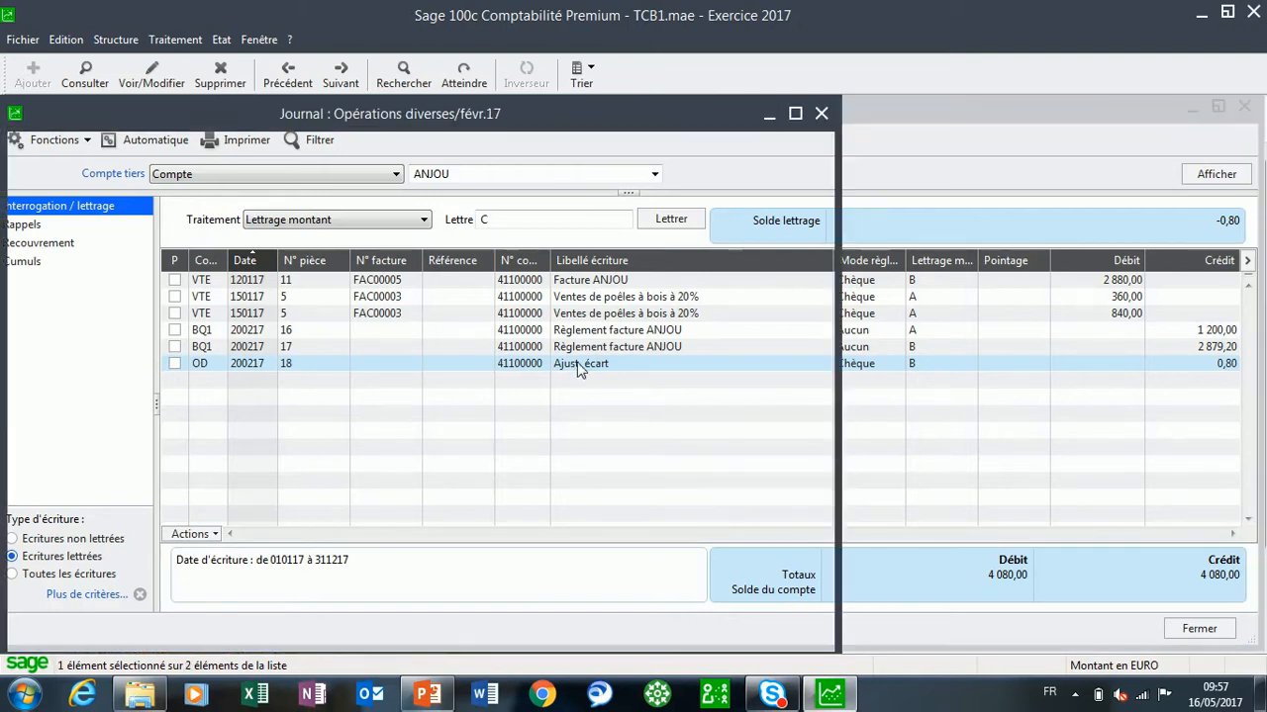
pyautogui.click(797, 117)
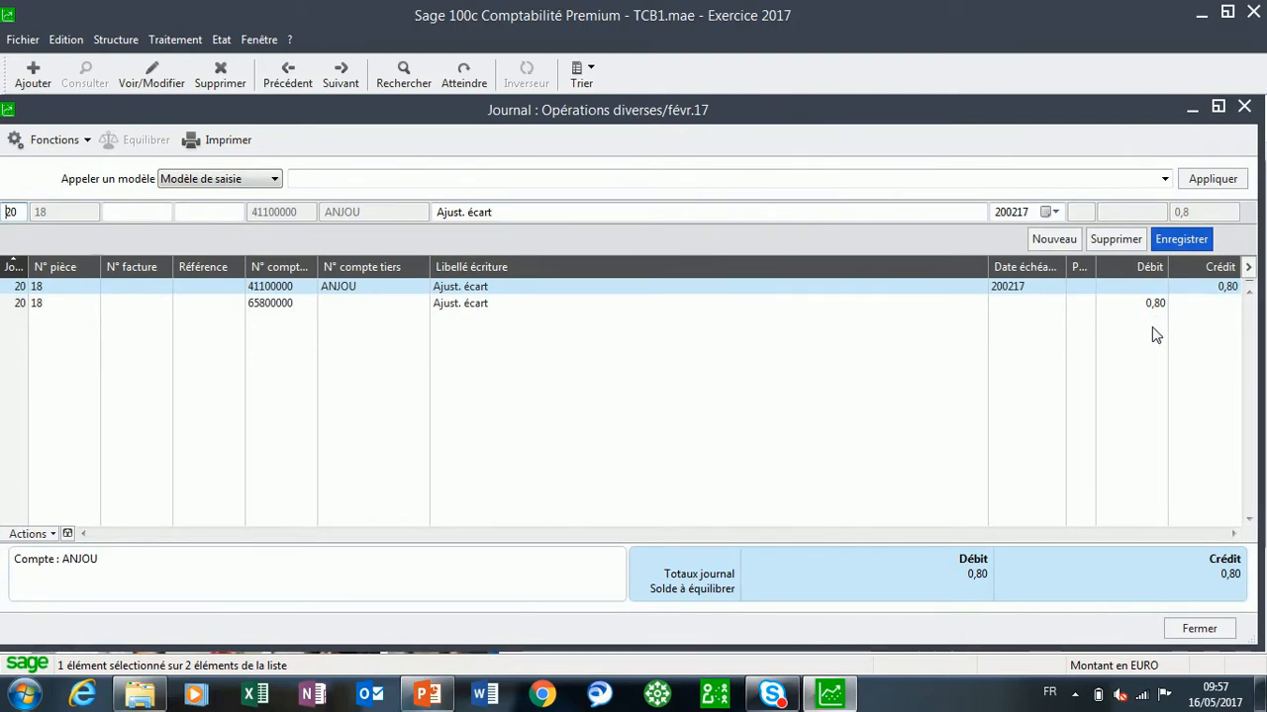
pyautogui.click(1245, 107)
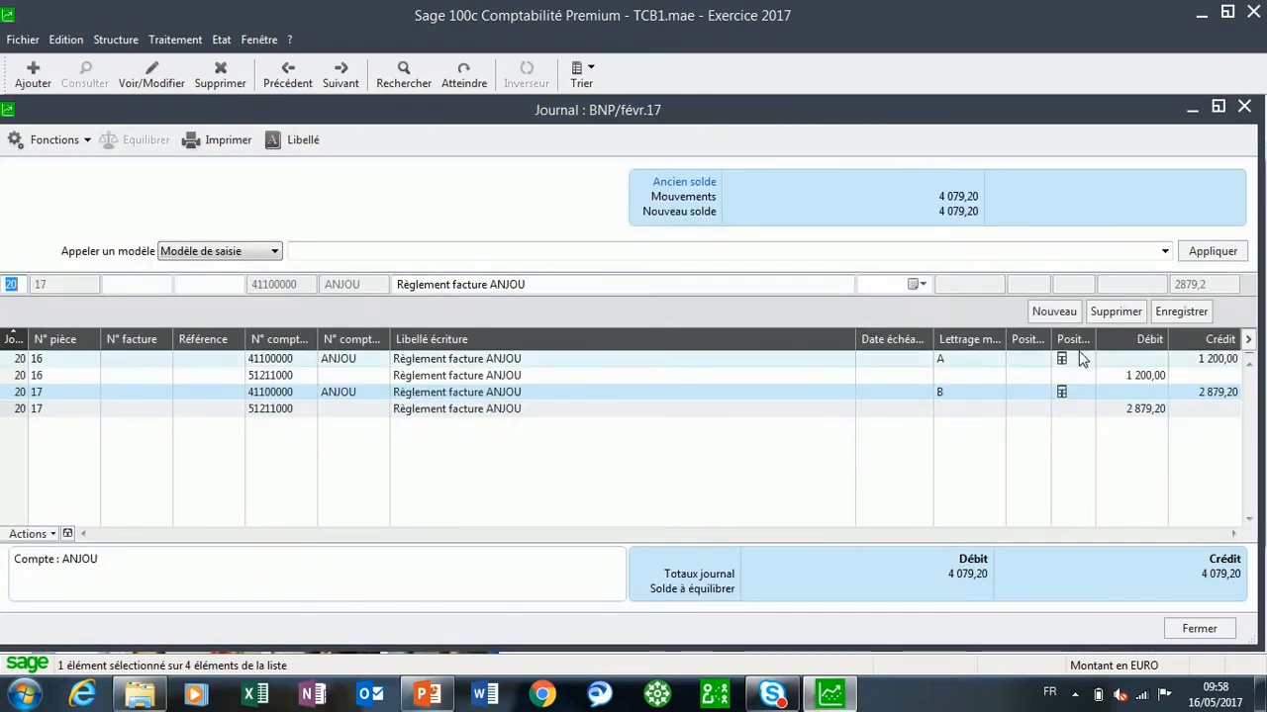
# Start a new journal line for a second customer, entering their third-party account and the label "Règlement facture" followed by the customer's name.
pyautogui.click(1057, 315)
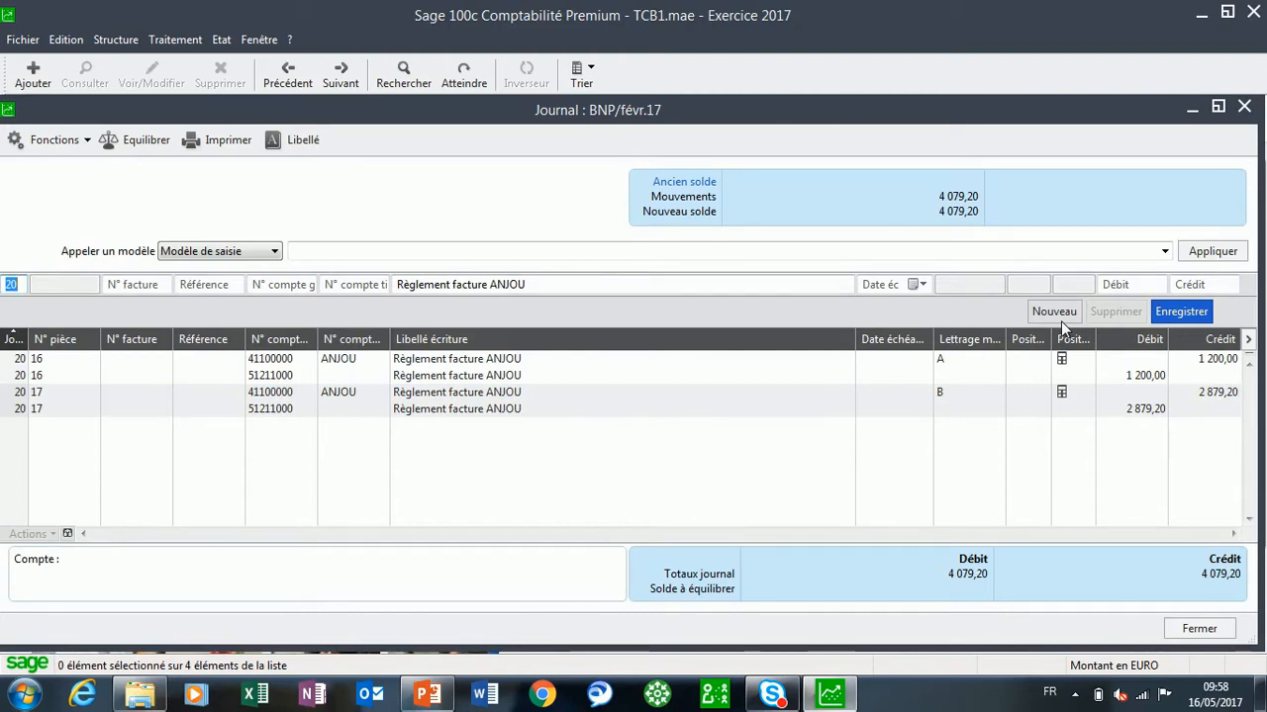
pyautogui.press('Tab')
pyautogui.press('Tab')
pyautogui.press('Tab')
pyautogui.press('Tab')
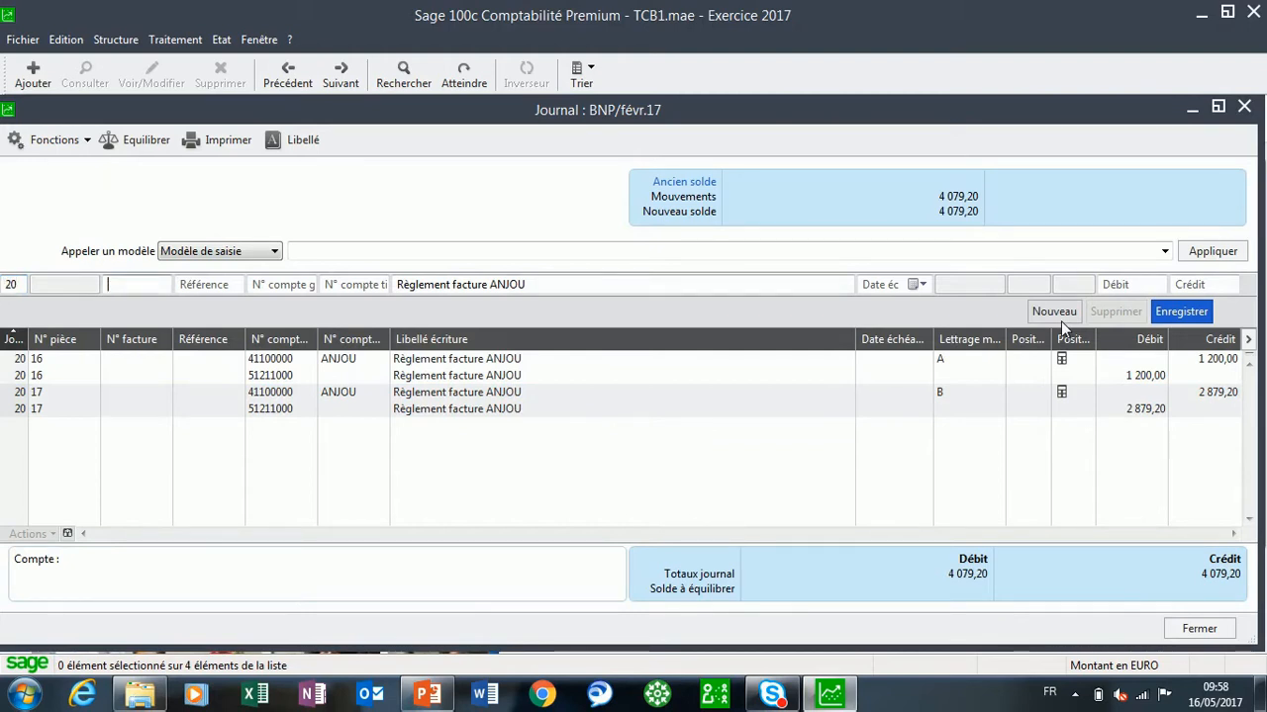
pyautogui.write('BRUN')
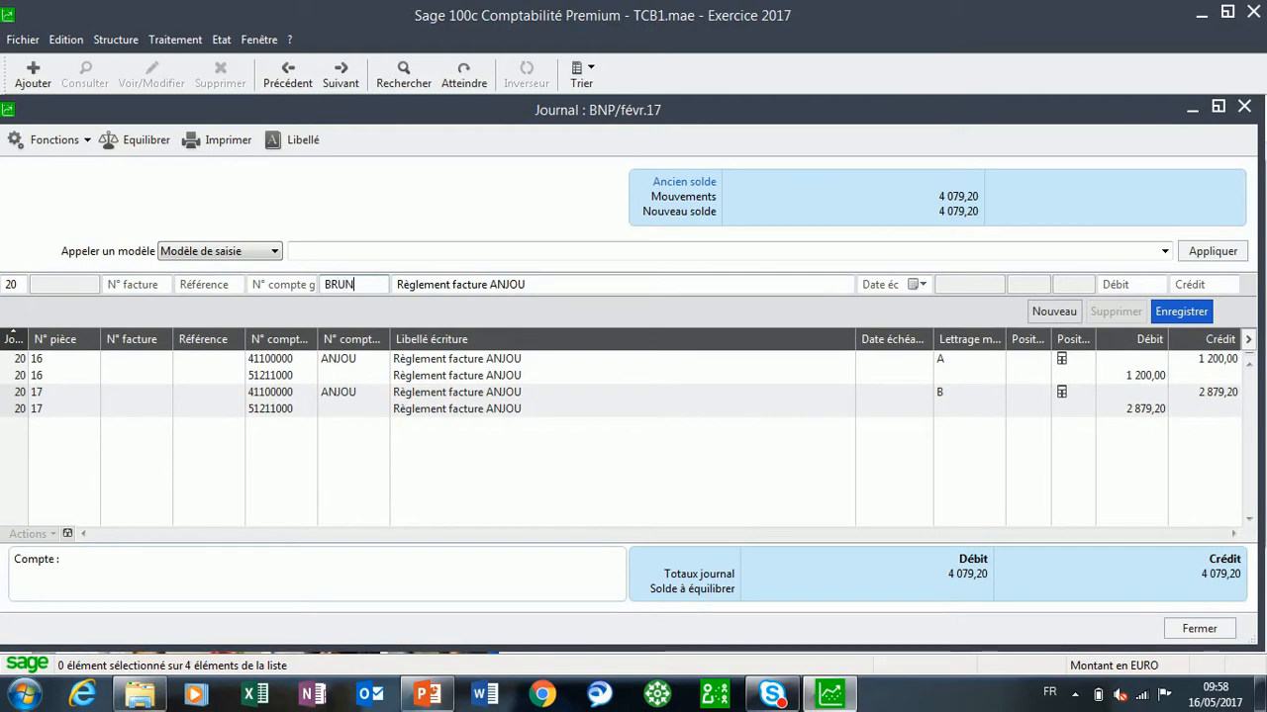
pyautogui.press('Tab')
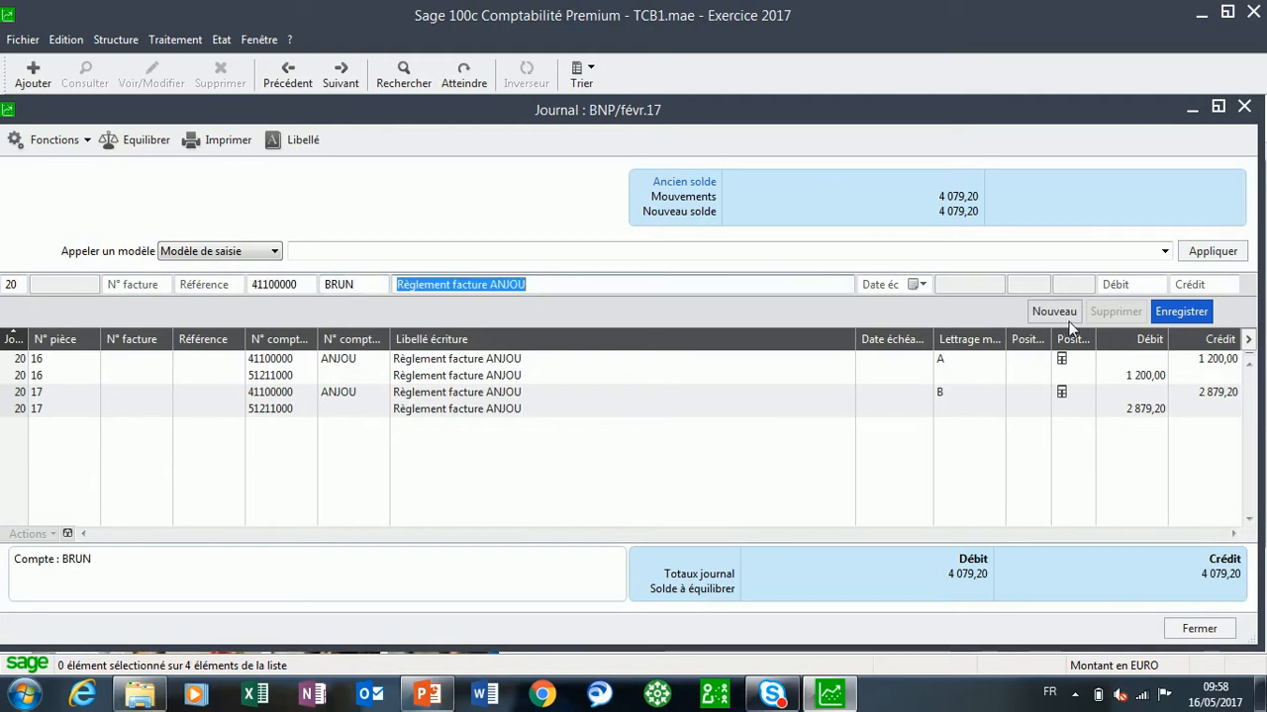
pyautogui.click(273, 141)
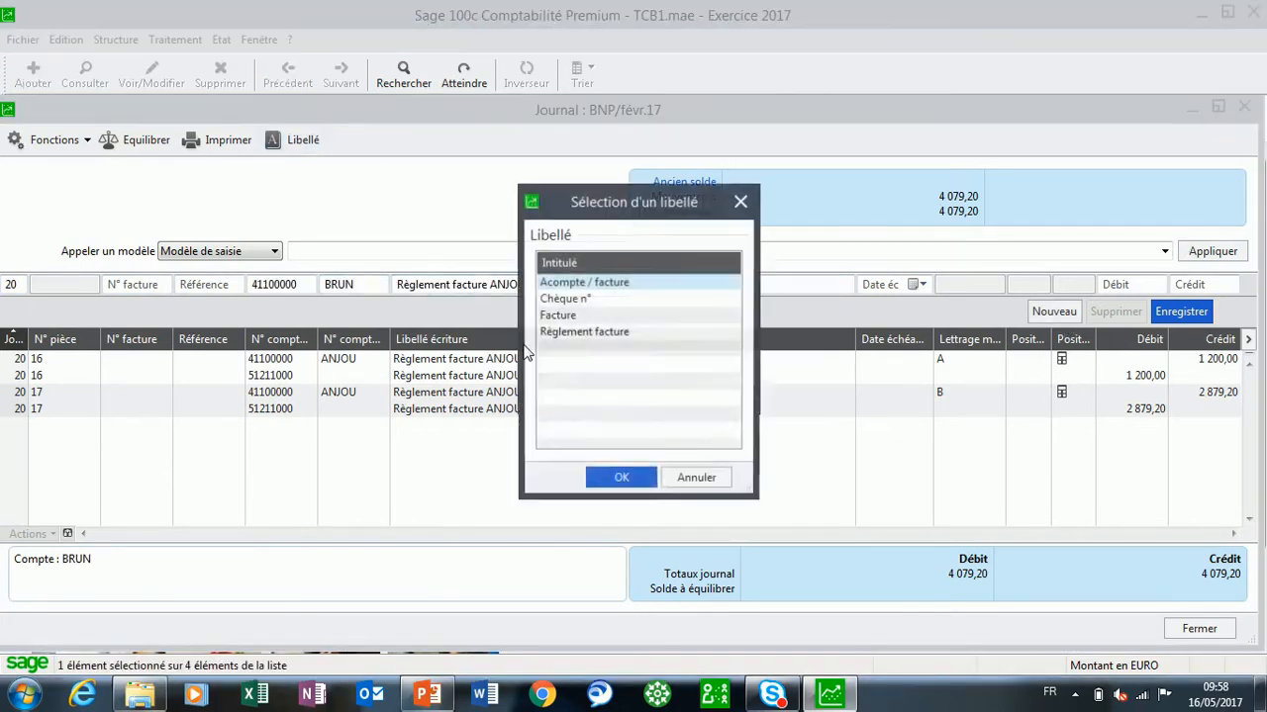
pyautogui.doubleClick(582, 332)
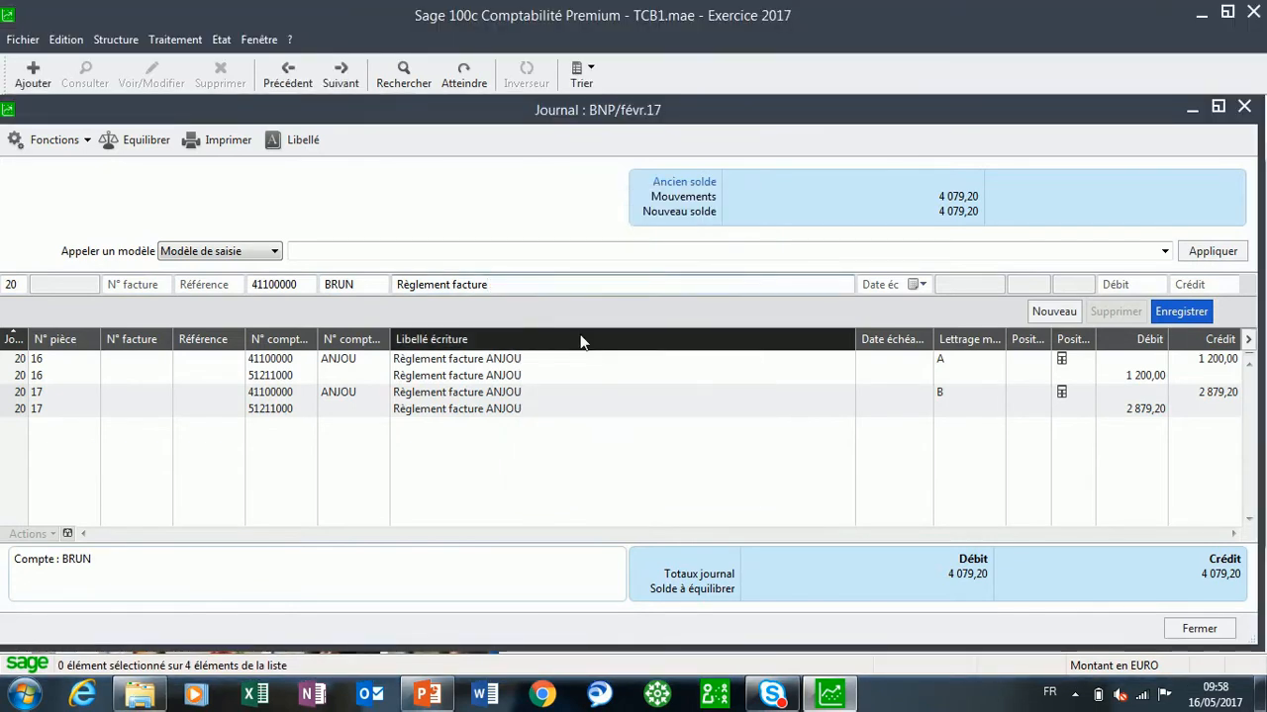
pyautogui.write('BRUN')
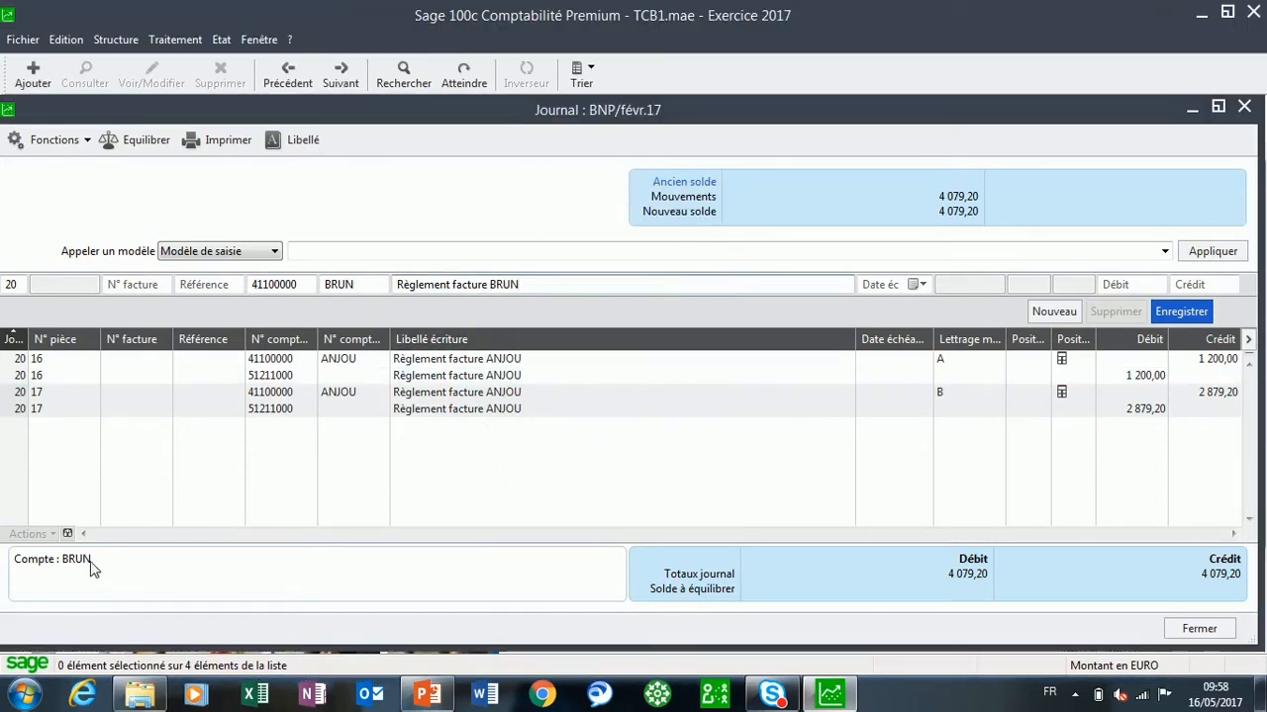
# Credit the second customer's payment line with 3679 and save it.
pyautogui.press('Tab')
pyautogui.press('Tab')
pyautogui.press('Tab')
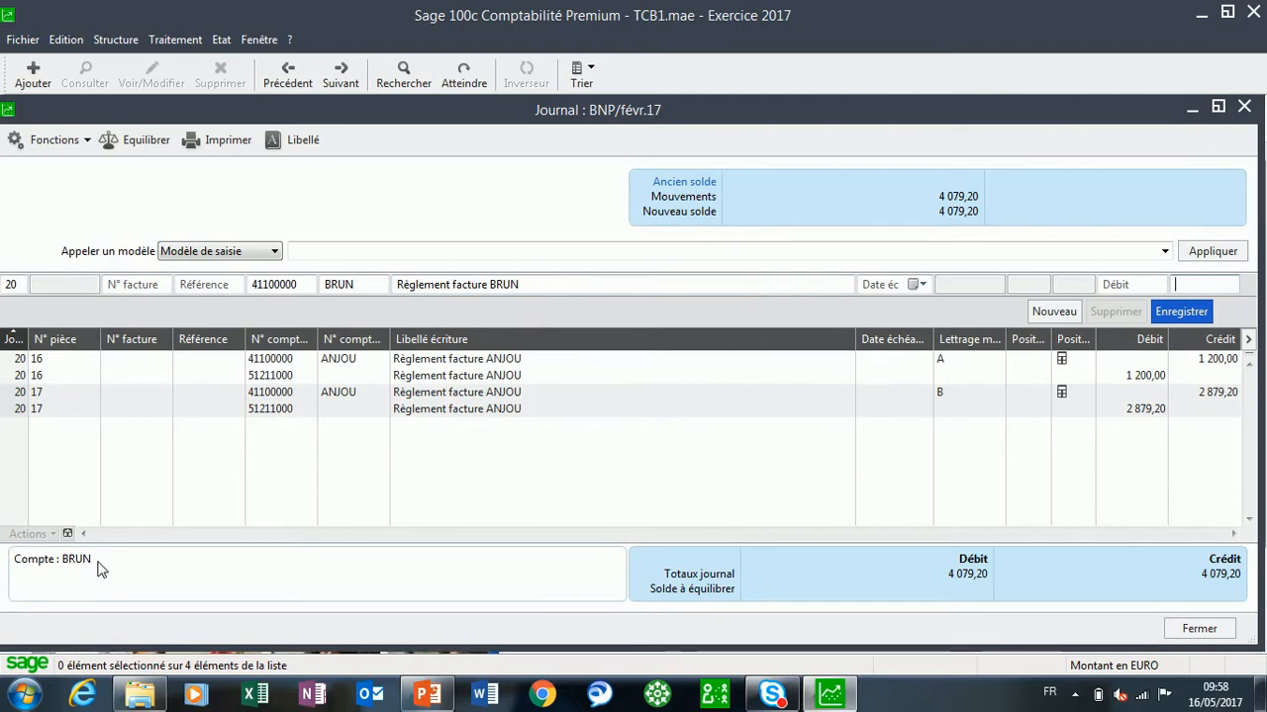
pyautogui.write('3679')
pyautogui.press('Return')
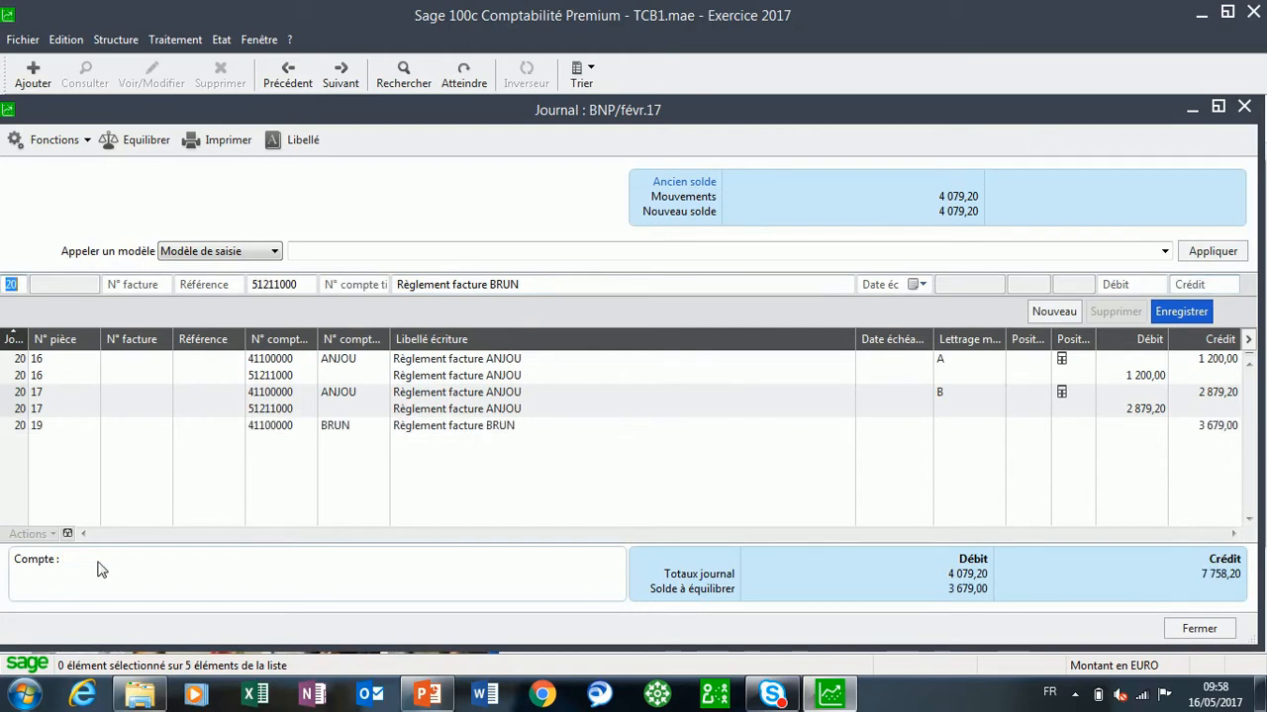
# Complete the second customer's payment with the bank counterpart line, debiting 3679, and save it.
pyautogui.press('Tab')
pyautogui.press('Tab')
pyautogui.press('Tab')
pyautogui.press('Tab')
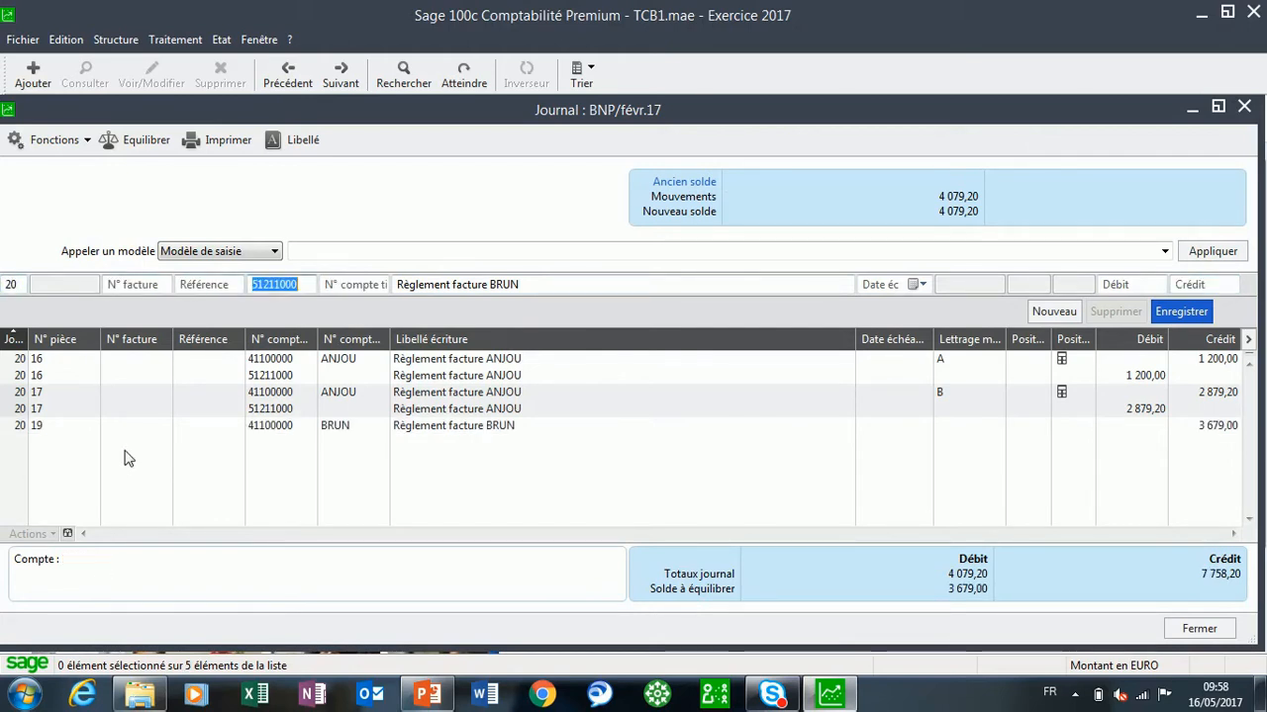
pyautogui.press('Tab')
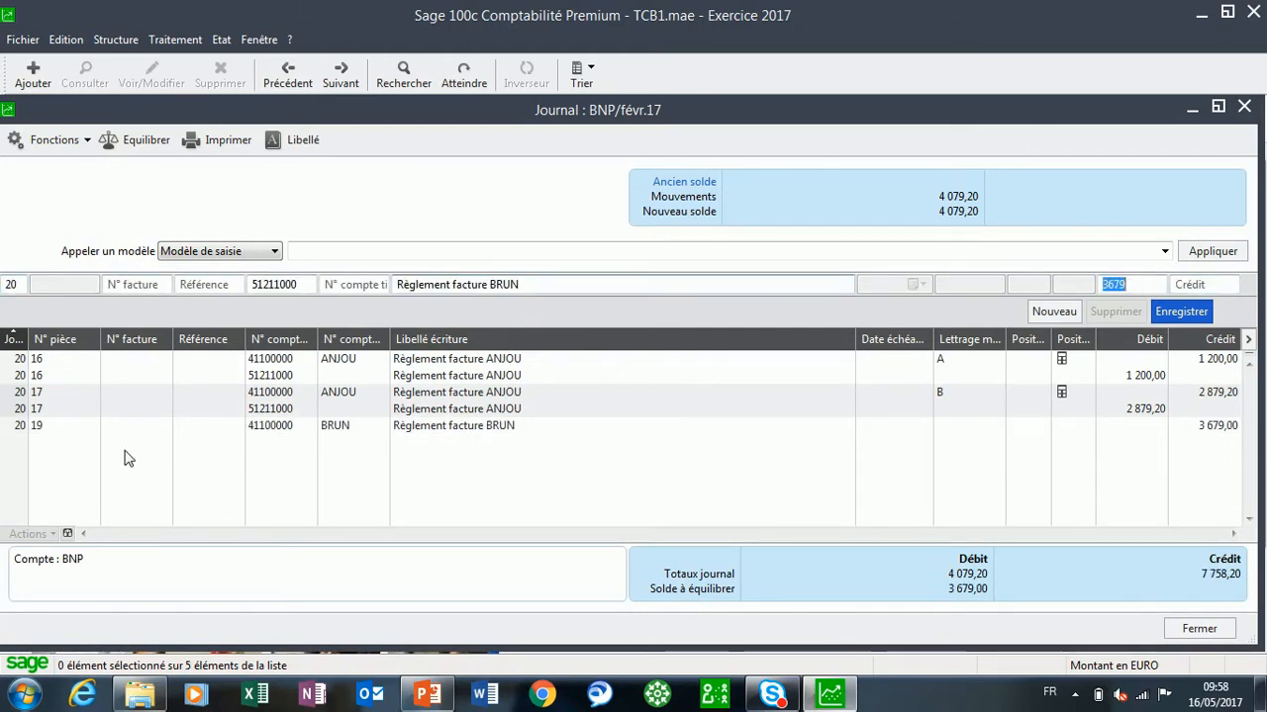
pyautogui.press('Return')
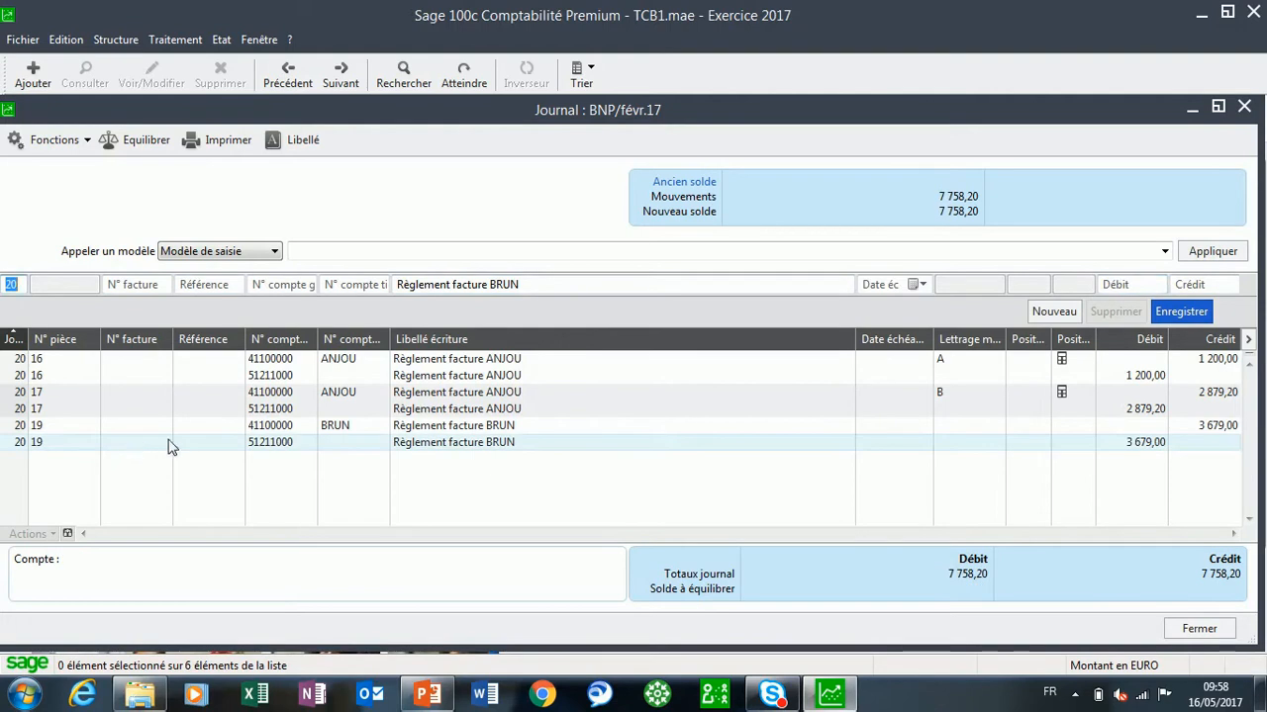
# Letter the 3 679,00 customer payment against the 3 679,20 invoice due date without generating the lettering adjustment entry.
pyautogui.click(346, 430)
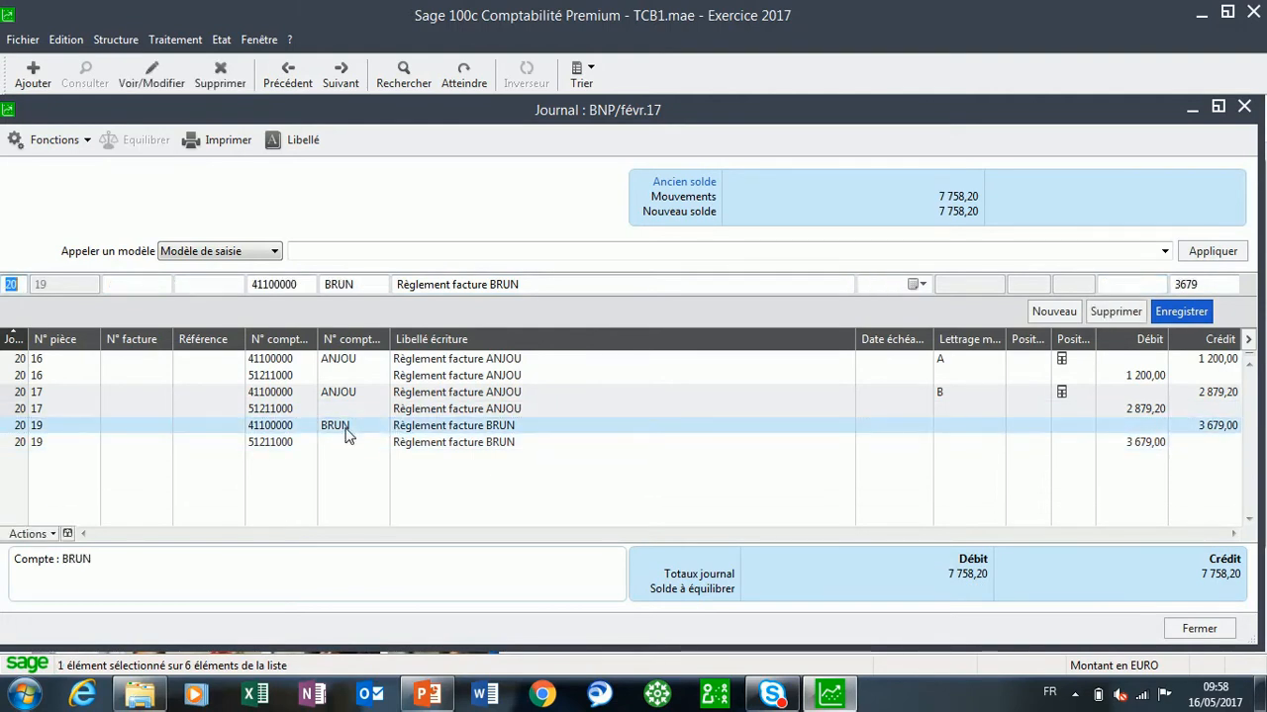
pyautogui.click(30, 535)
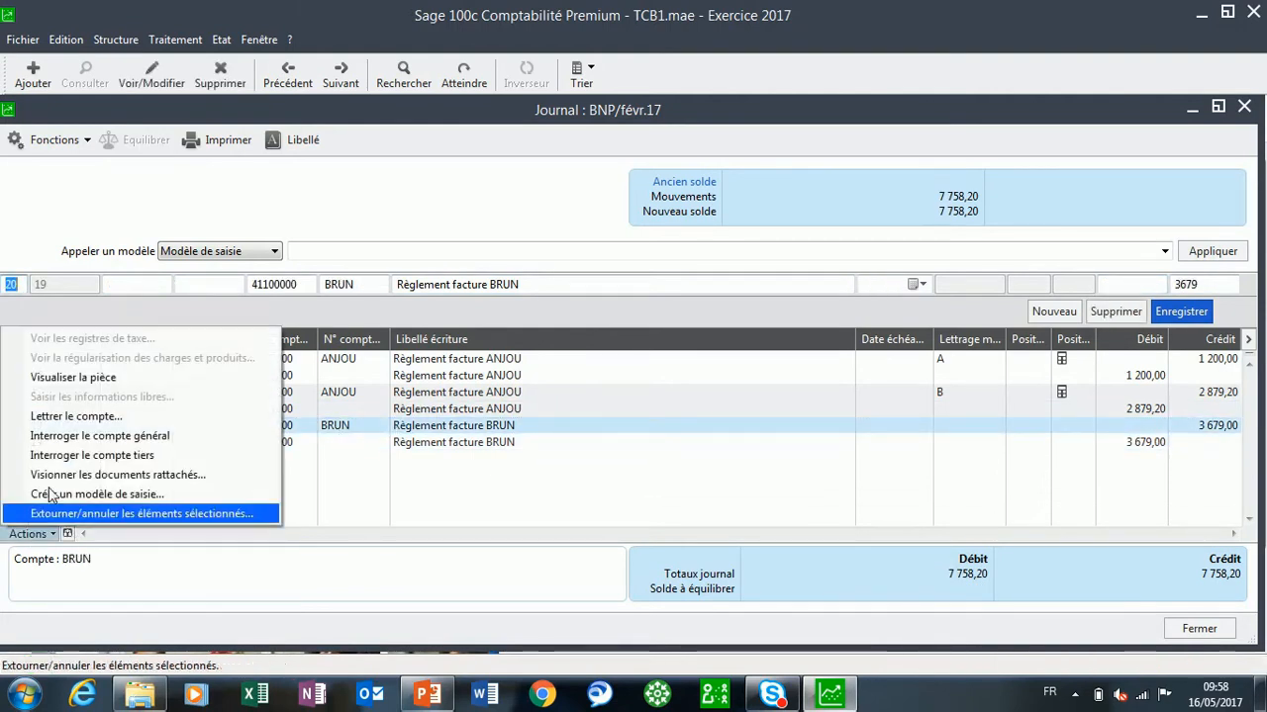
pyautogui.click(62, 417)
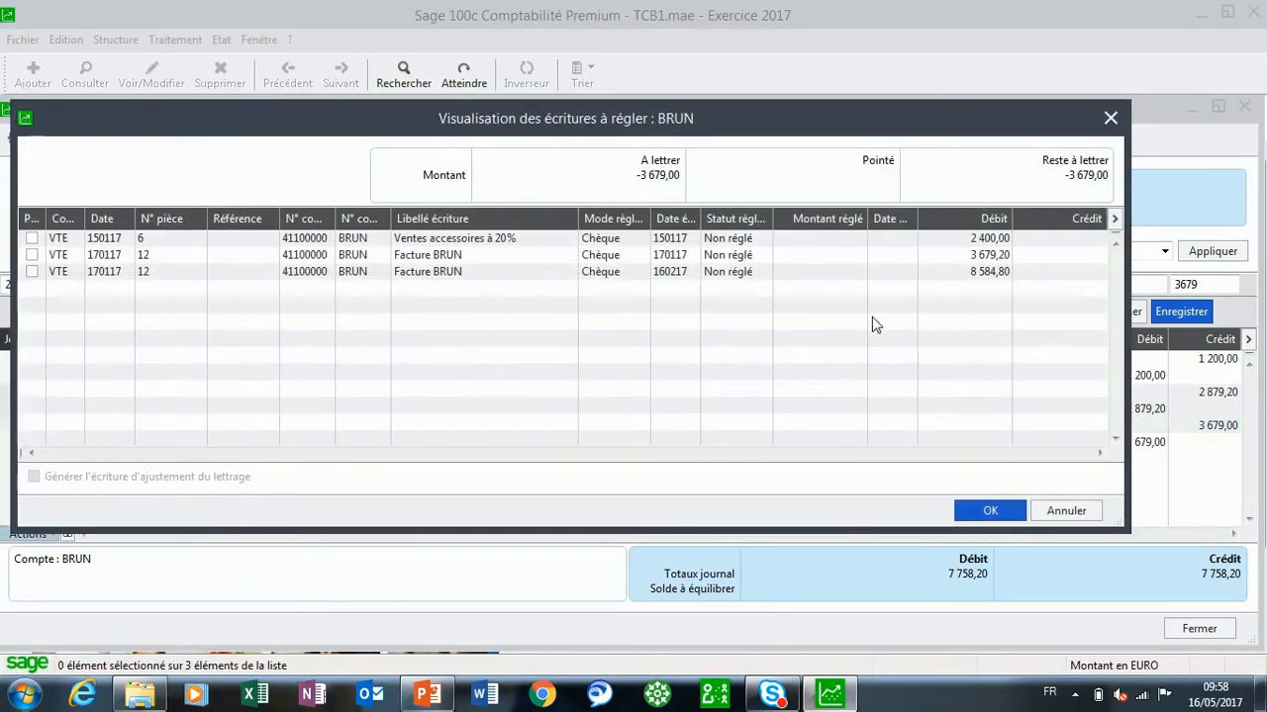
pyautogui.click(525, 259)
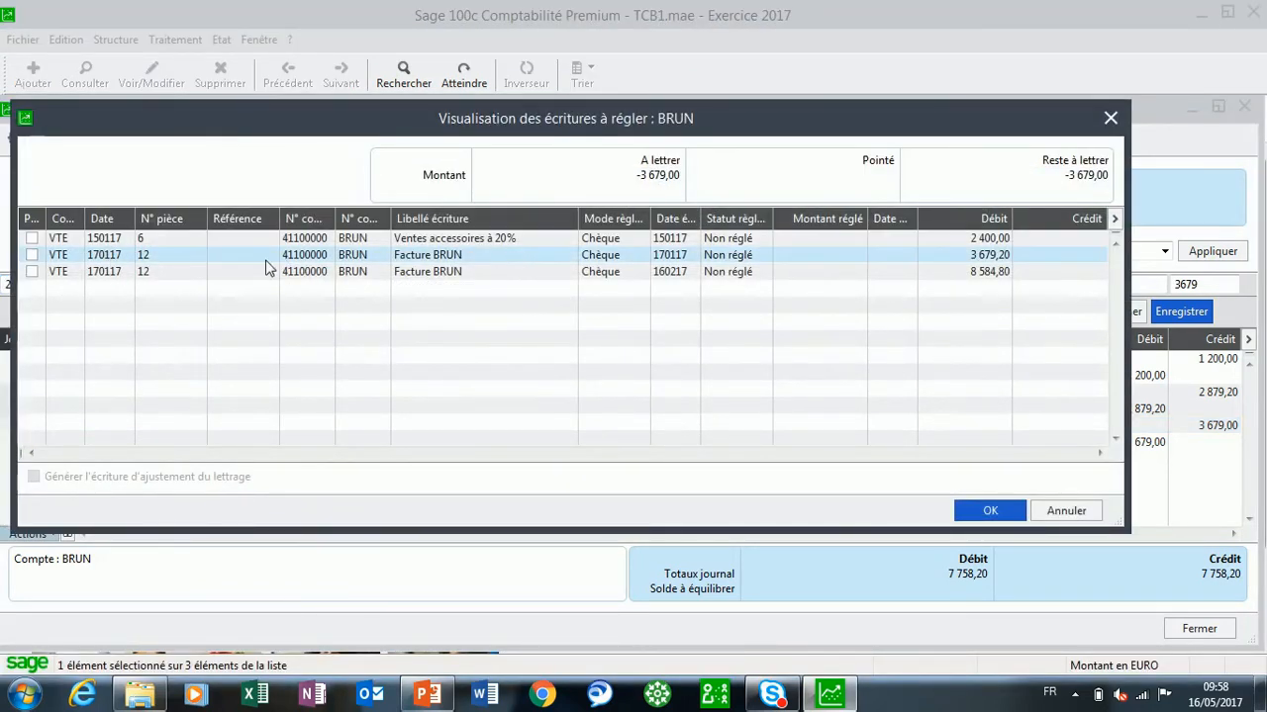
pyautogui.click(32, 254)
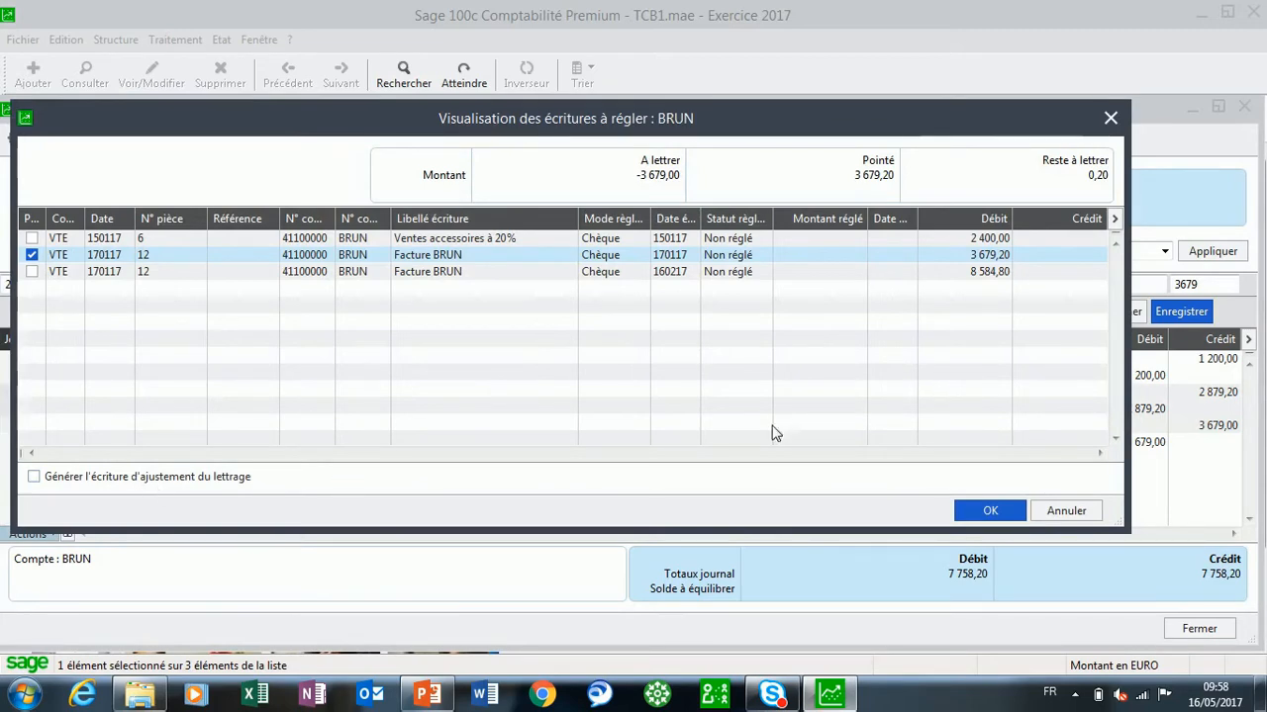
pyautogui.click(983, 513)
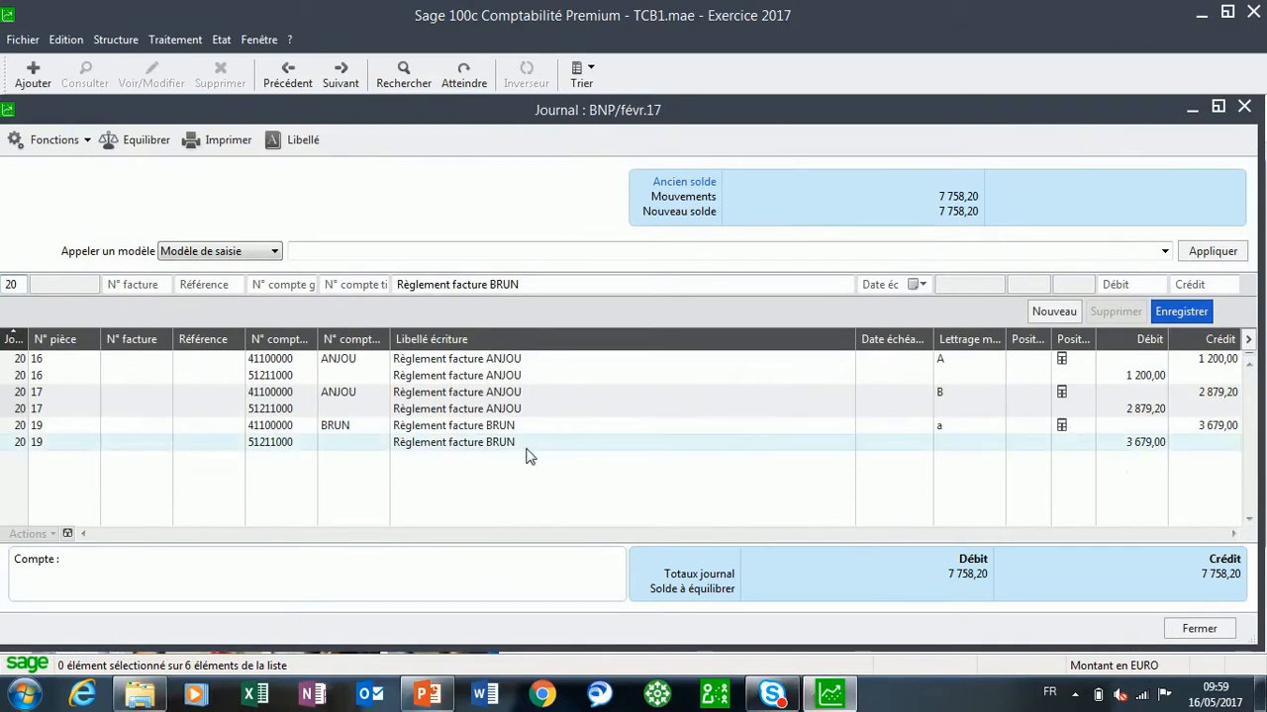
# Open the account query from the second customer's payment line and examine the partially lettered entries.
pyautogui.click(462, 426)
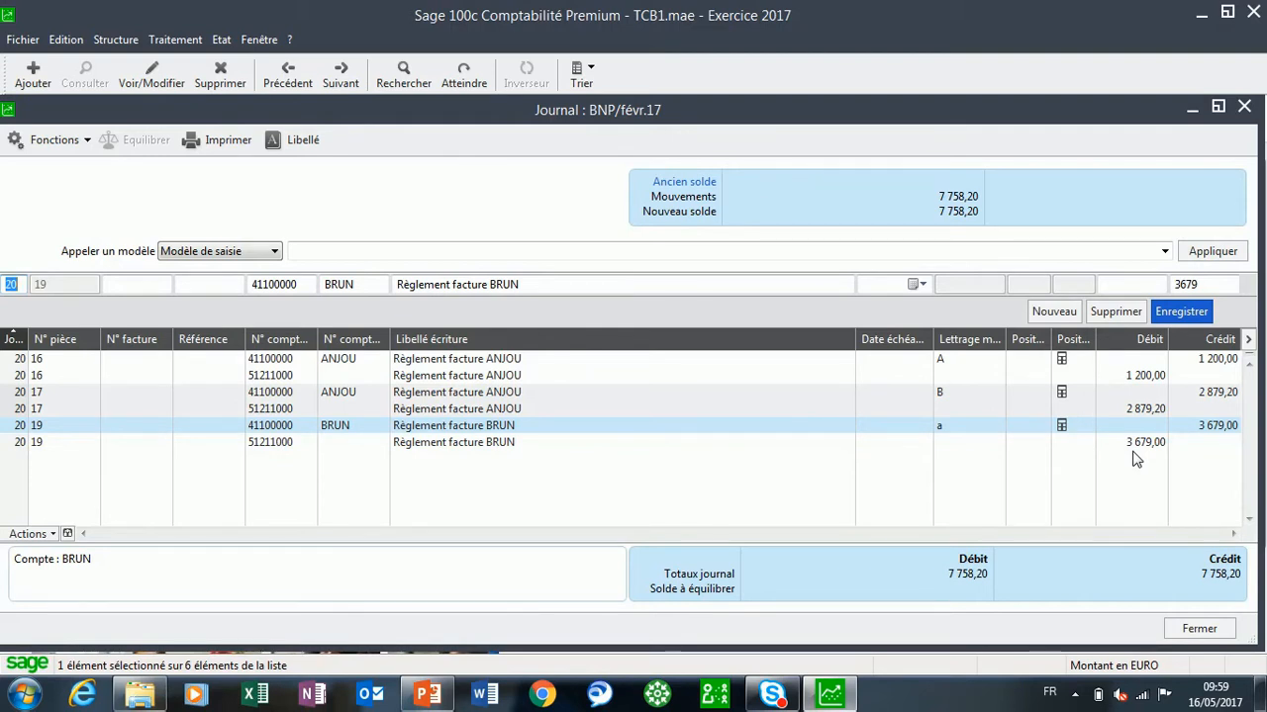
pyautogui.doubleClick(955, 429)
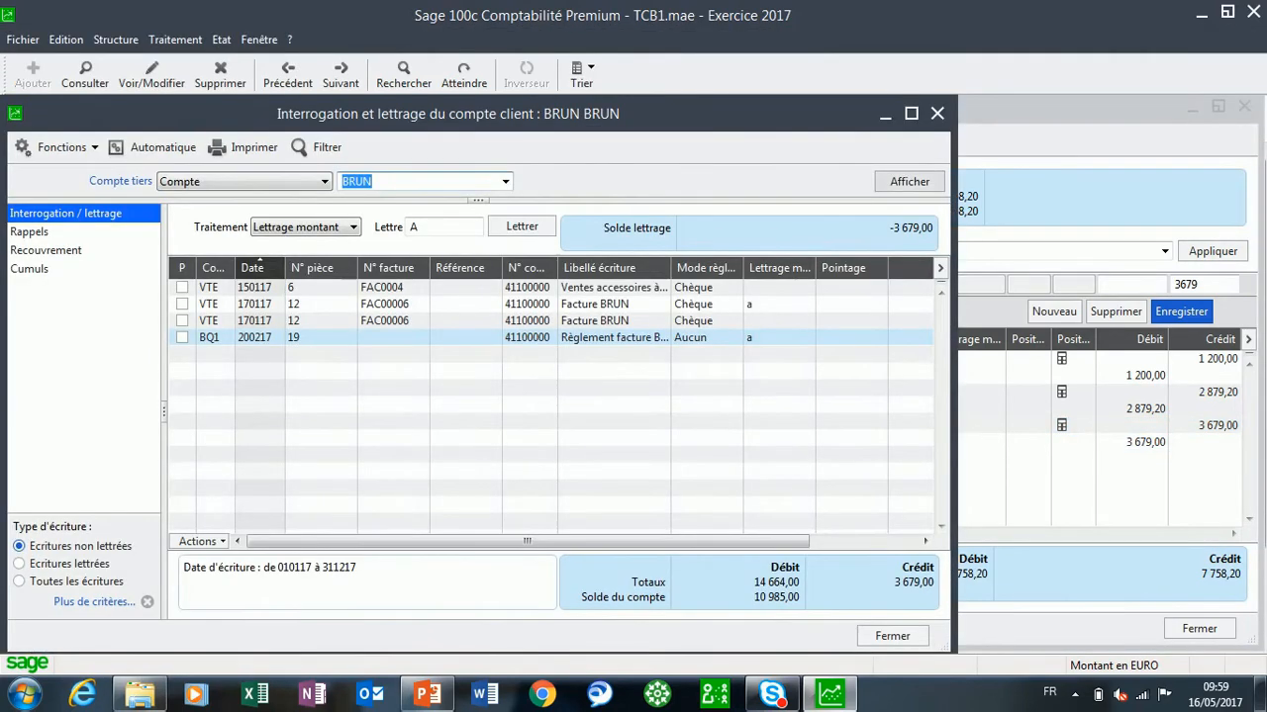
pyautogui.click(911, 113)
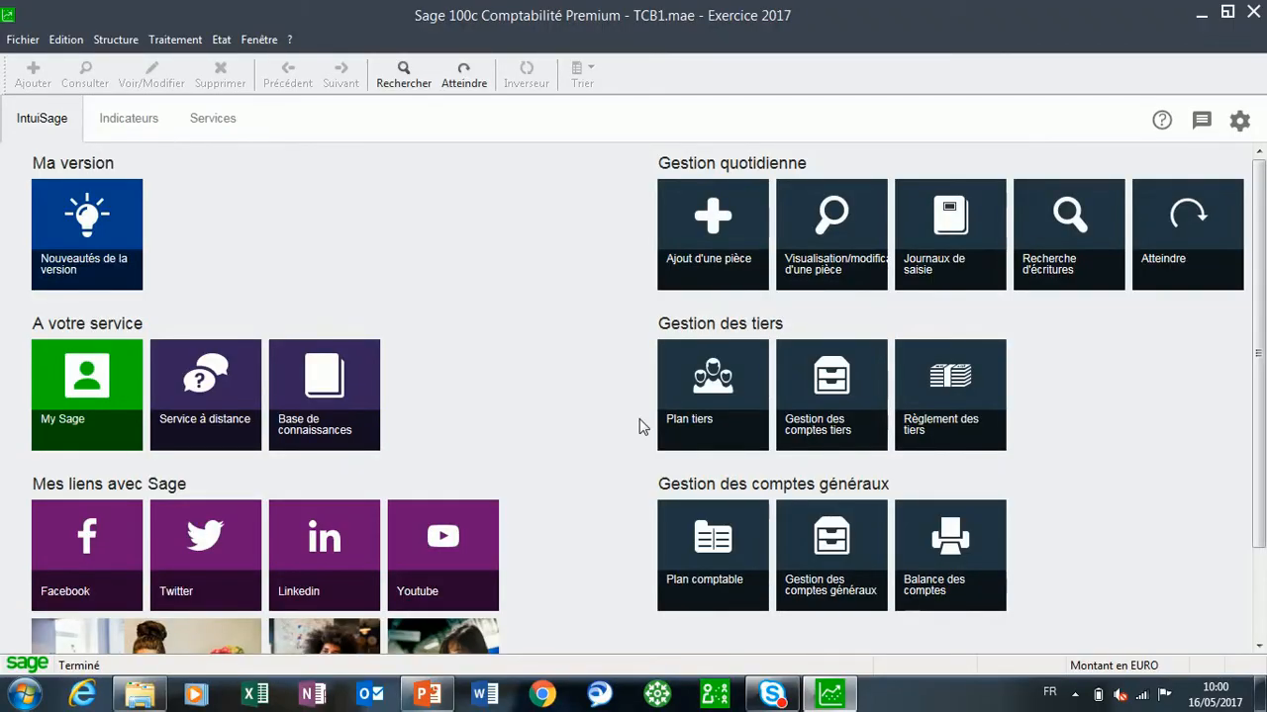
# Reopen the BNP bank journal for February 2017 and maximize it.
pyautogui.click(160, 41)
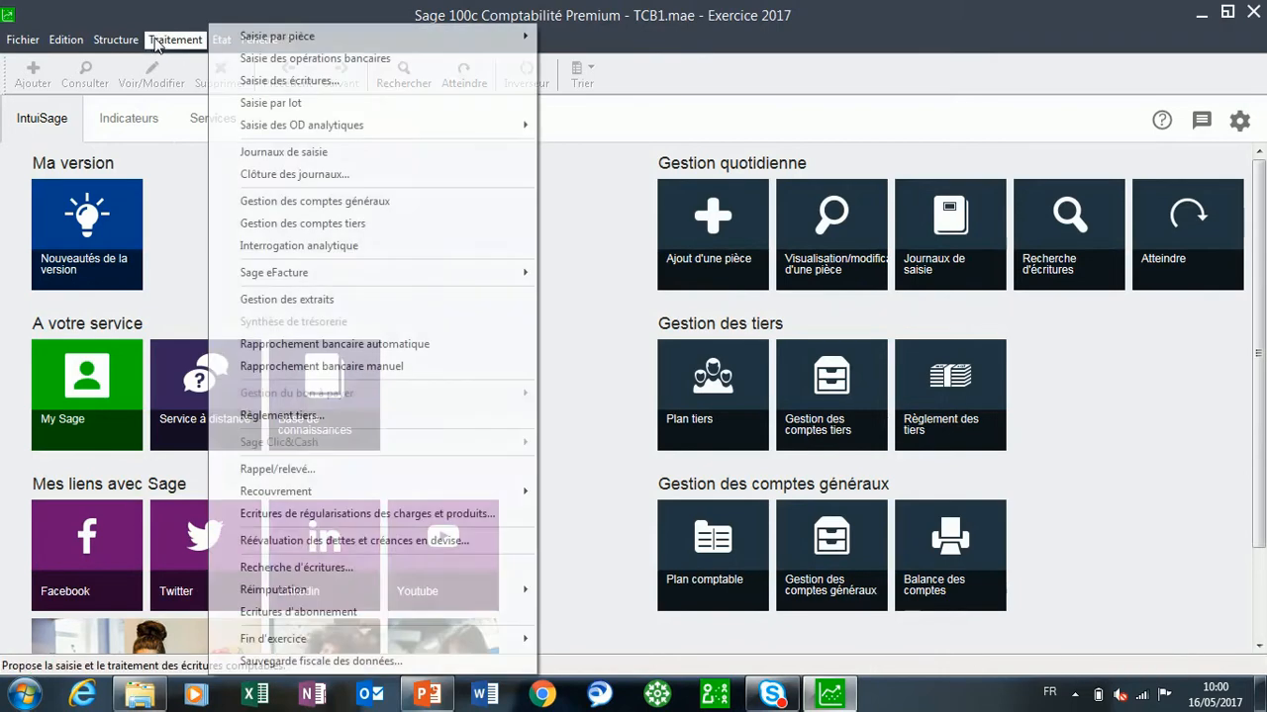
pyautogui.click(269, 154)
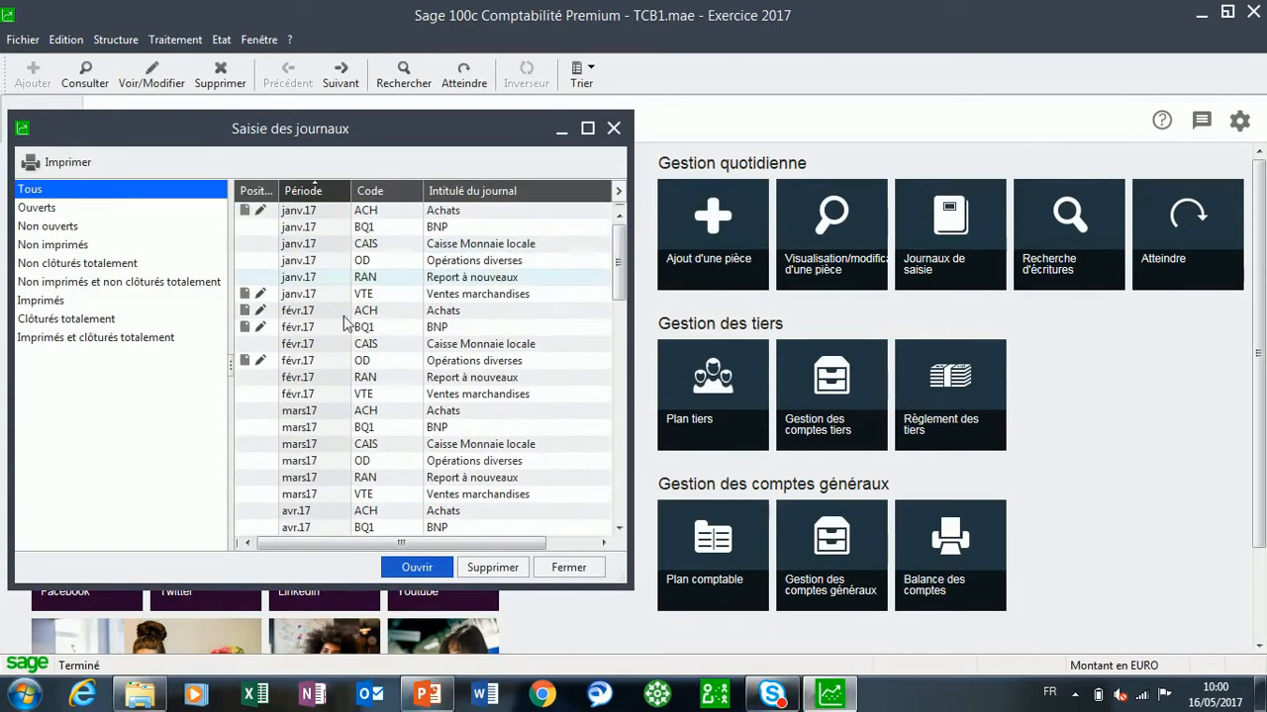
pyautogui.doubleClick(366, 331)
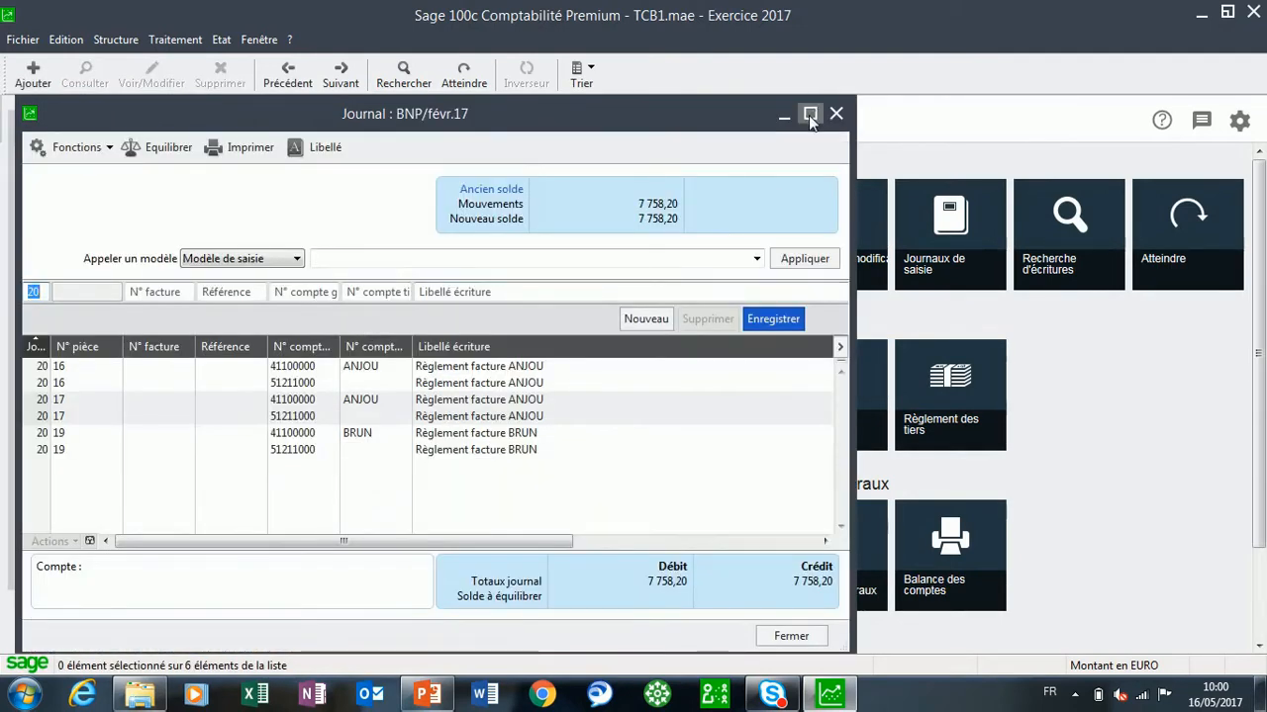
pyautogui.click(809, 115)
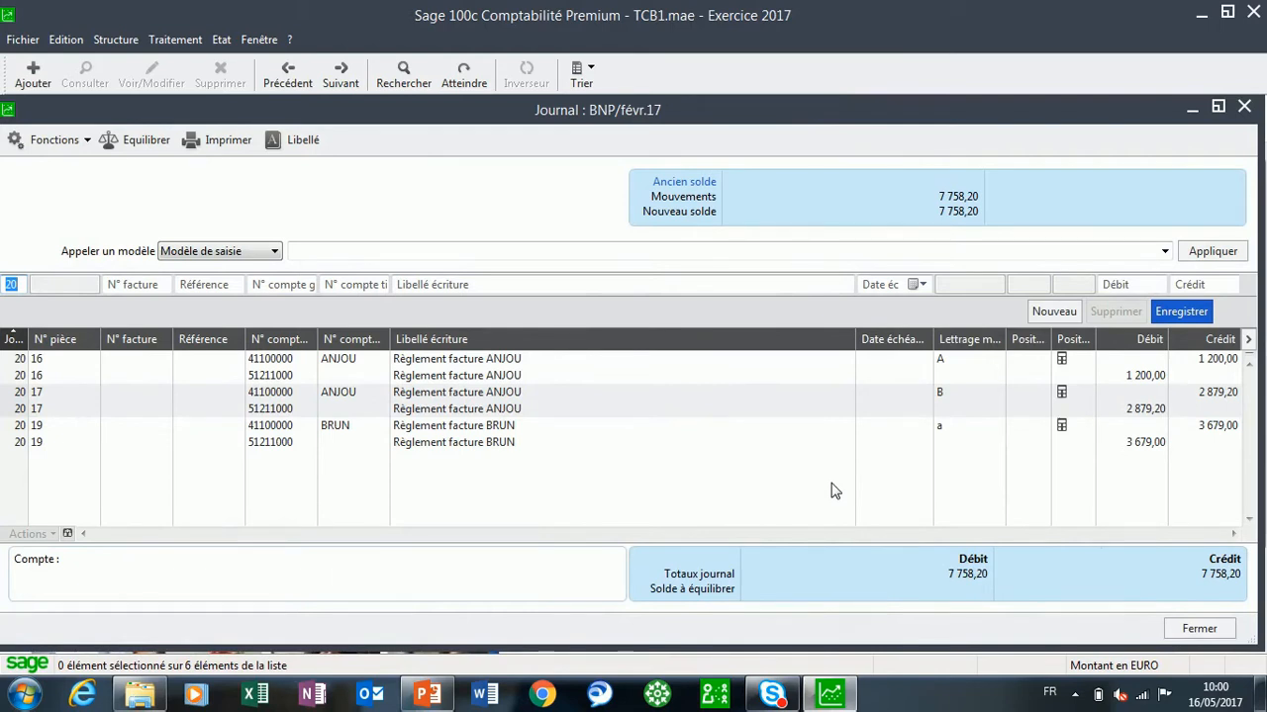
# Start a new journal line dated the 10th for the third-party account ACDFDROMEARDECHE.
pyautogui.write('10')
pyautogui.press('Tab')
pyautogui.press('Tab')
pyautogui.press('Tab')
pyautogui.press('Tab')
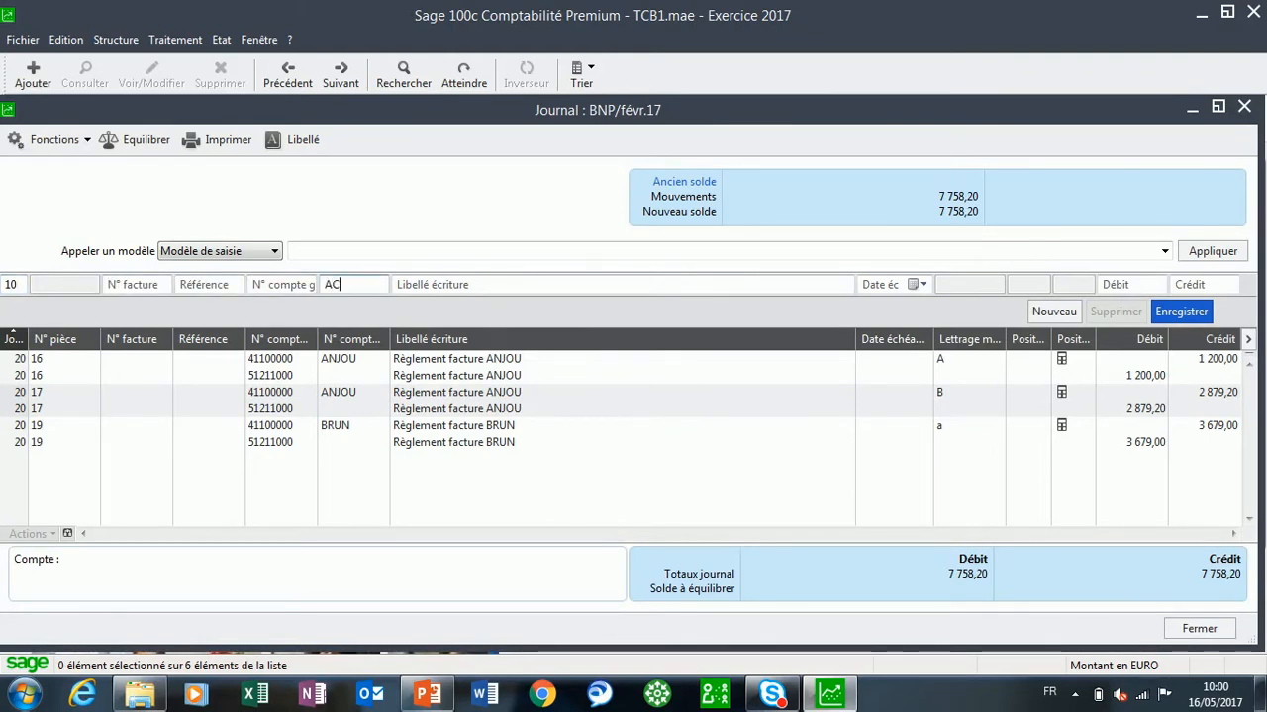
pyautogui.write('ACF')
pyautogui.press('Tab')
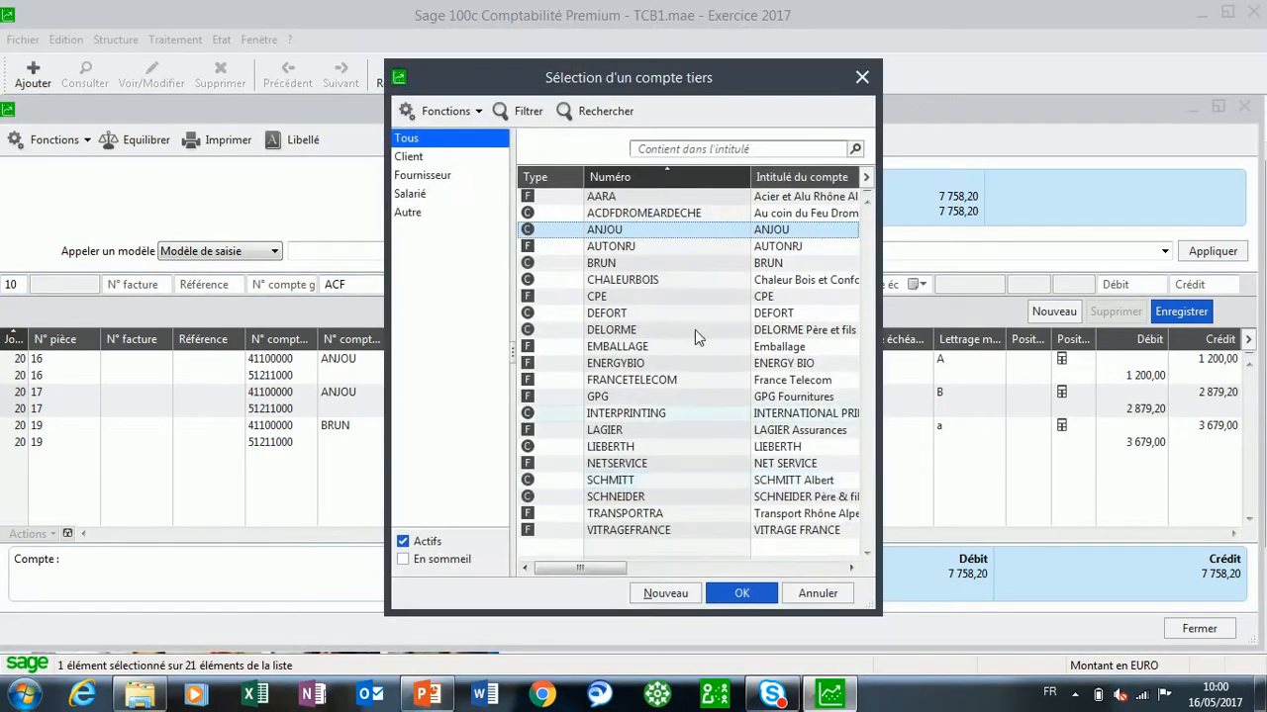
pyautogui.doubleClick(608, 219)
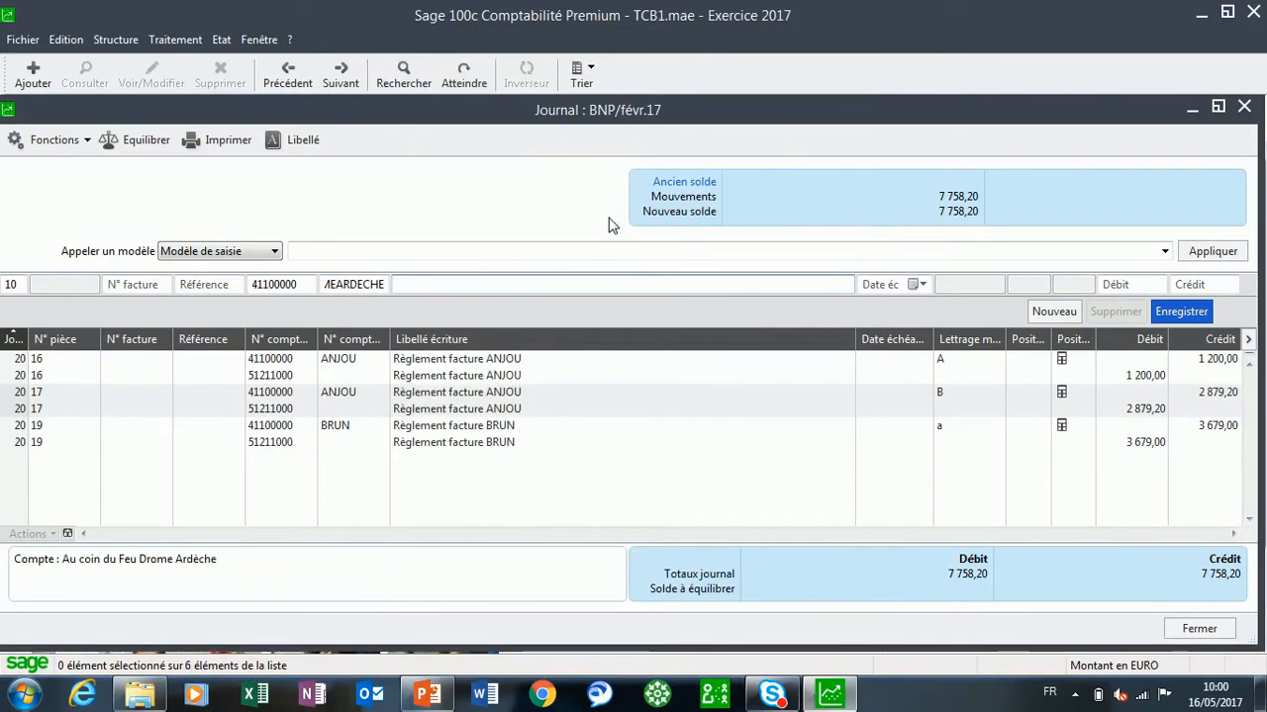
# Label the line with the predefined text "Règlement facture" followed by the account title, giving "Règlement facture Au coin du Feu Dr".
pyautogui.click(299, 140)
pyautogui.click(560, 335)
pyautogui.doubleClick(559, 335)
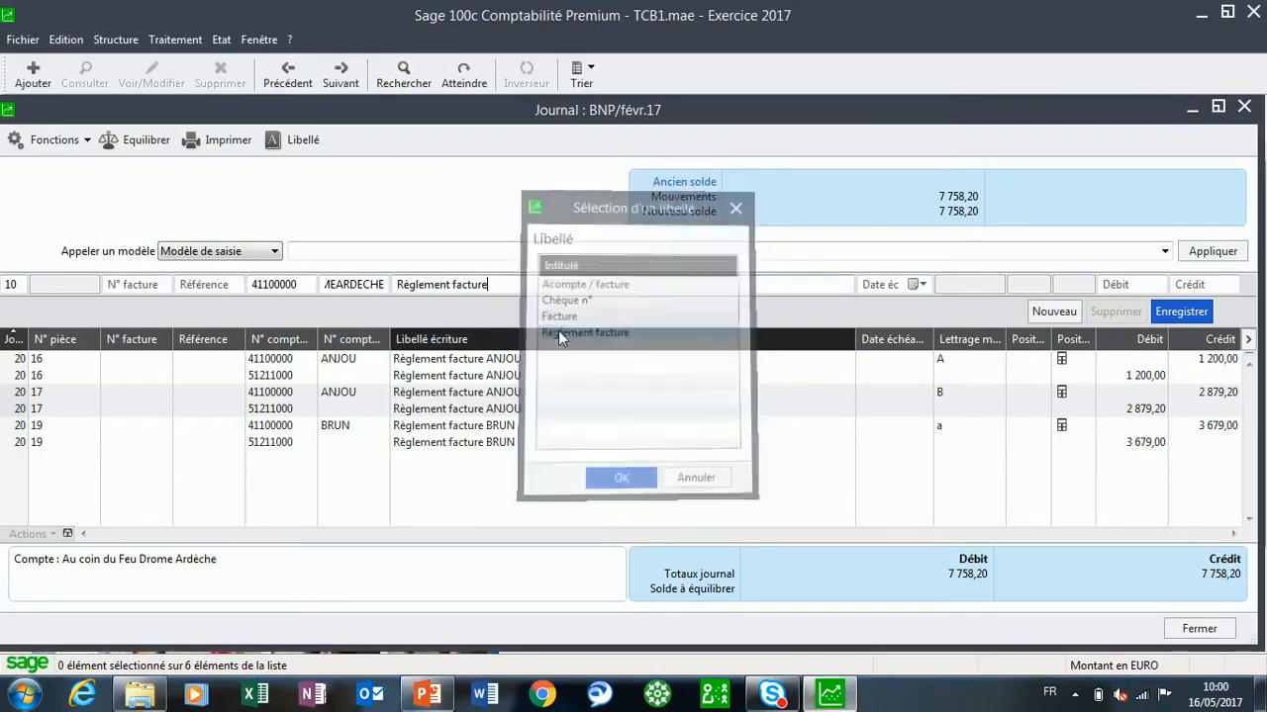
pyautogui.click(149, 568)
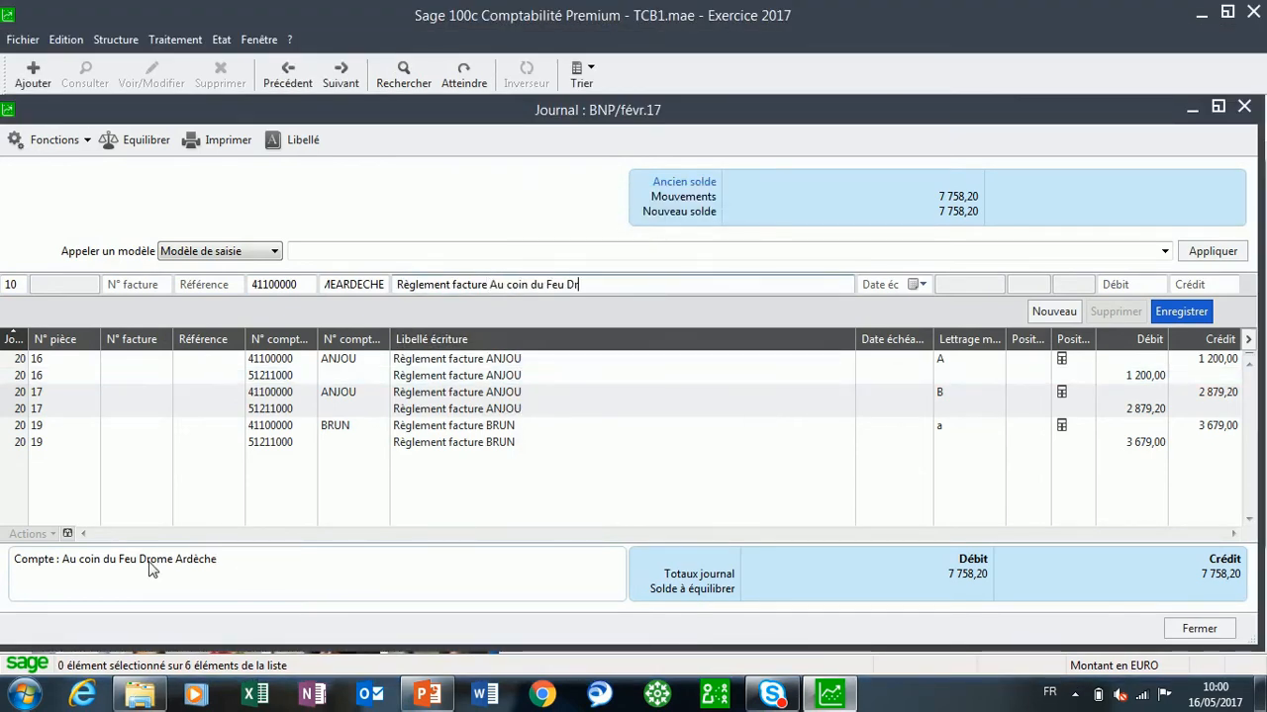
# Credit the Au coin du Feu payment line with 18000 and save it.
pyautogui.press('Tab')
pyautogui.press('Tab')
pyautogui.press('Tab')
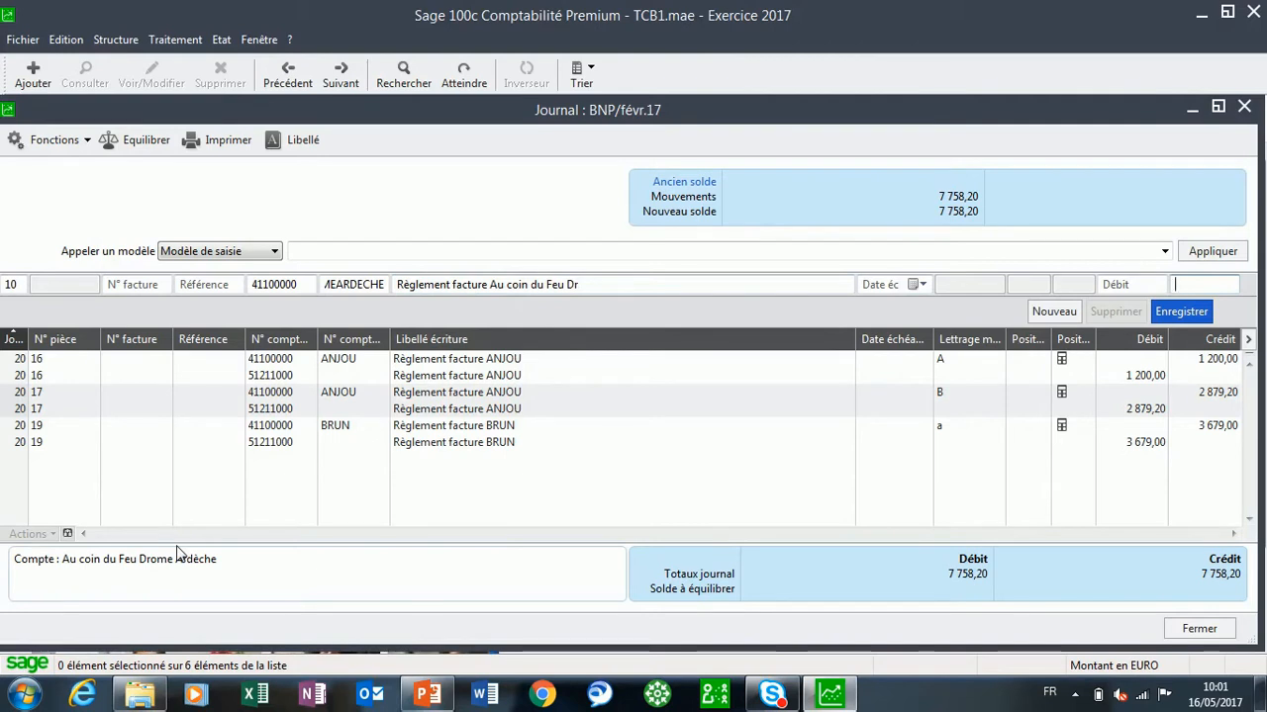
pyautogui.write('1')
pyautogui.write('0')
pyautogui.press('Return')
# Balance the Au coin du Feu payment with a bank counterpart line debiting 18000, and save it.
pyautogui.press('Tab')
pyautogui.press('Tab')
pyautogui.press('Tab')
pyautogui.press('Tab')
pyautogui.press('Tab')
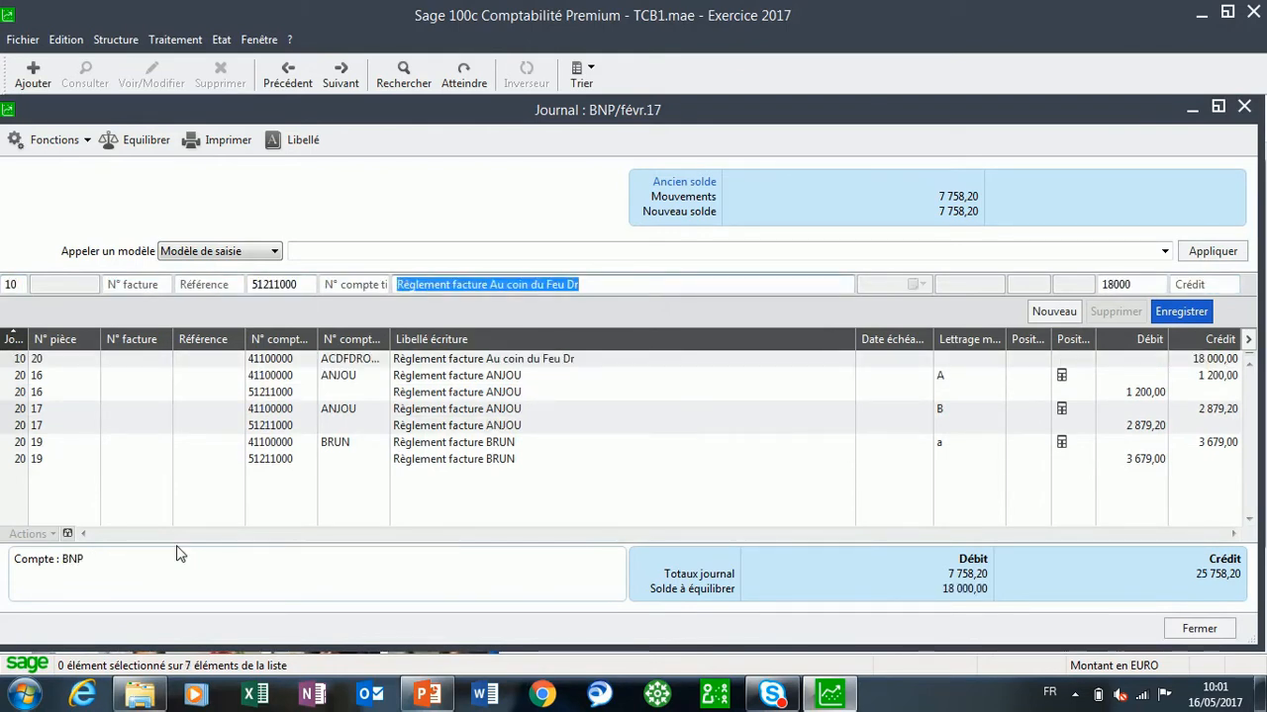
pyautogui.press('Return')
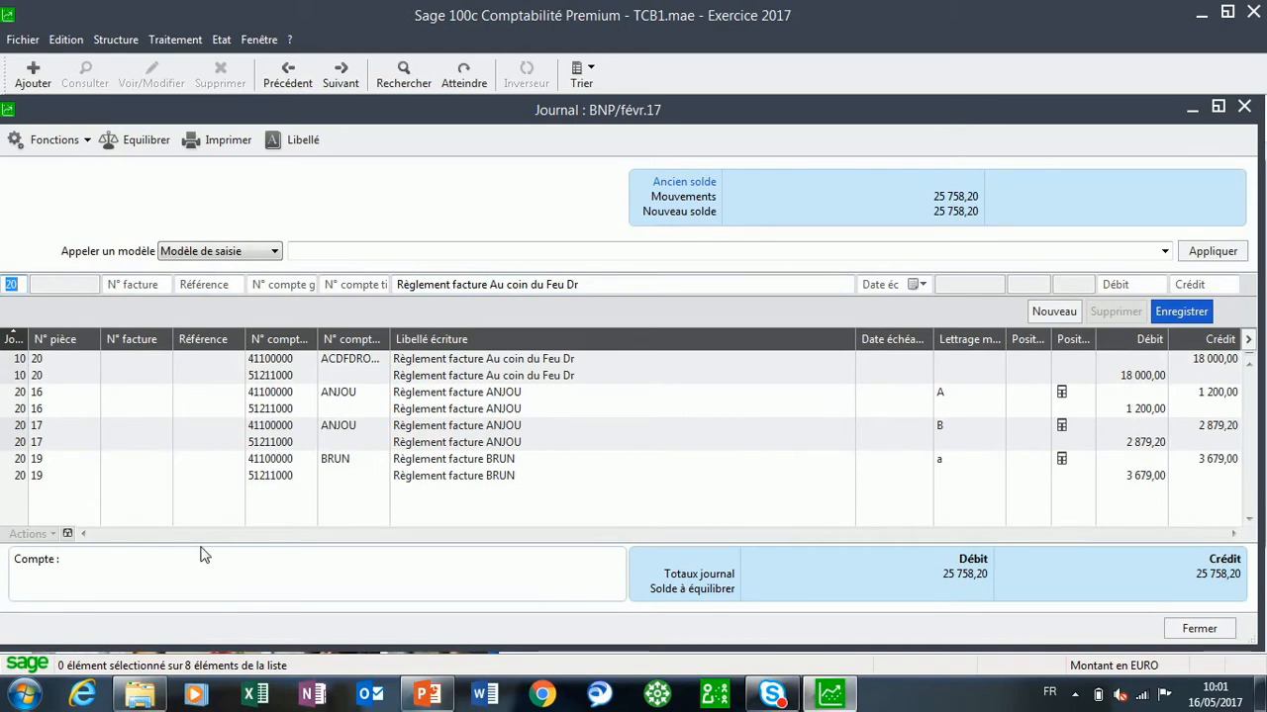
# Start a new journal line dated the 10th for the supplier account EMBALLAGE.
pyautogui.write('10')
pyautogui.press('Tab')
pyautogui.press('Tab')
pyautogui.press('Tab')
pyautogui.press('Tab')
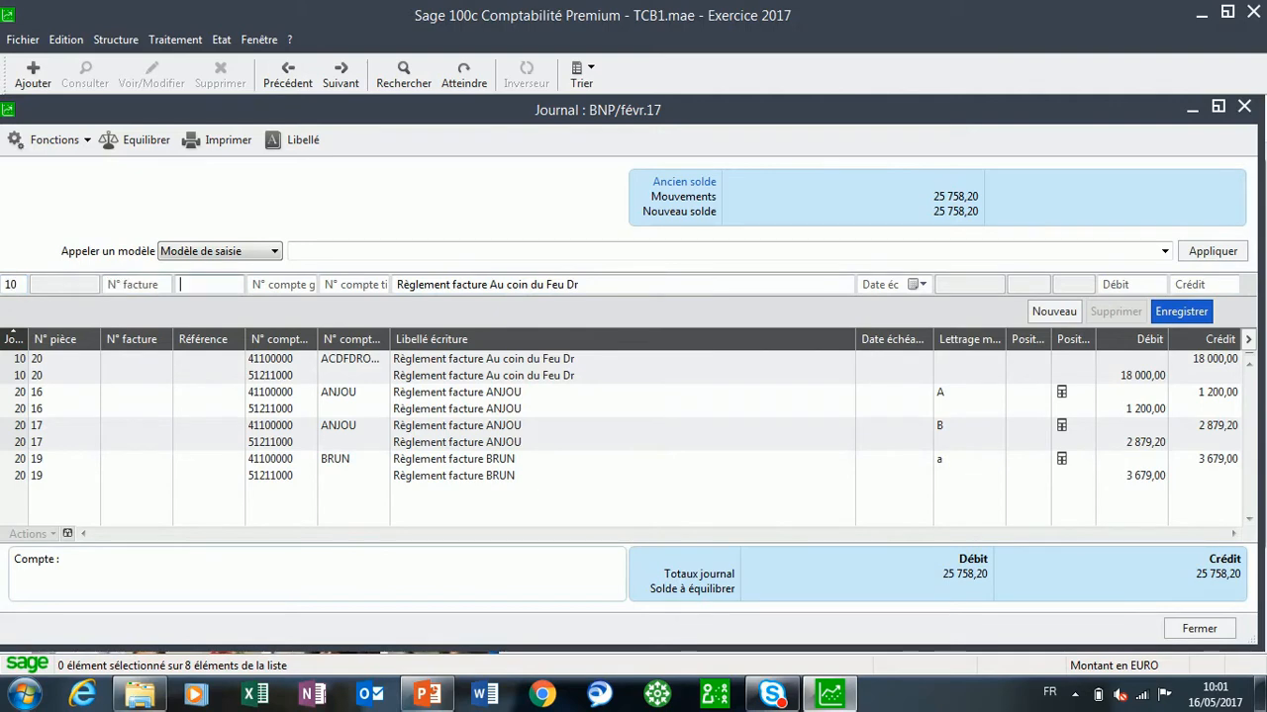
pyautogui.write('EMB')
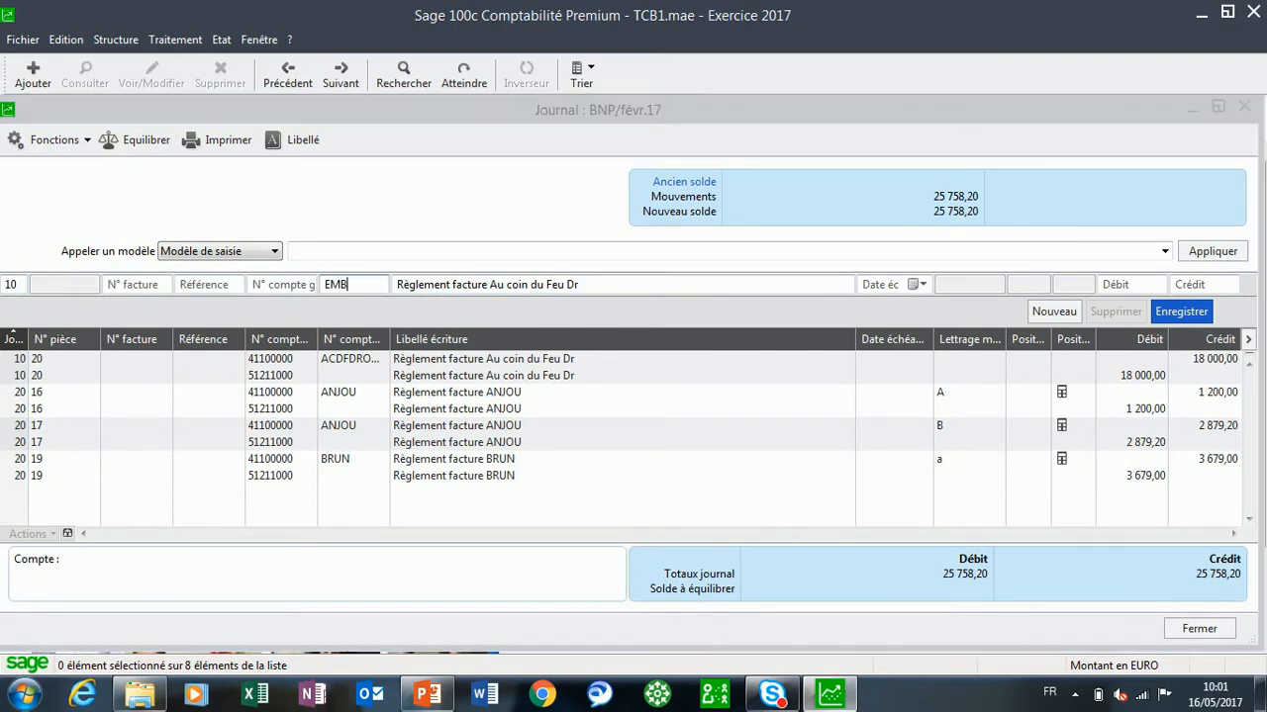
pyautogui.press('Tab')
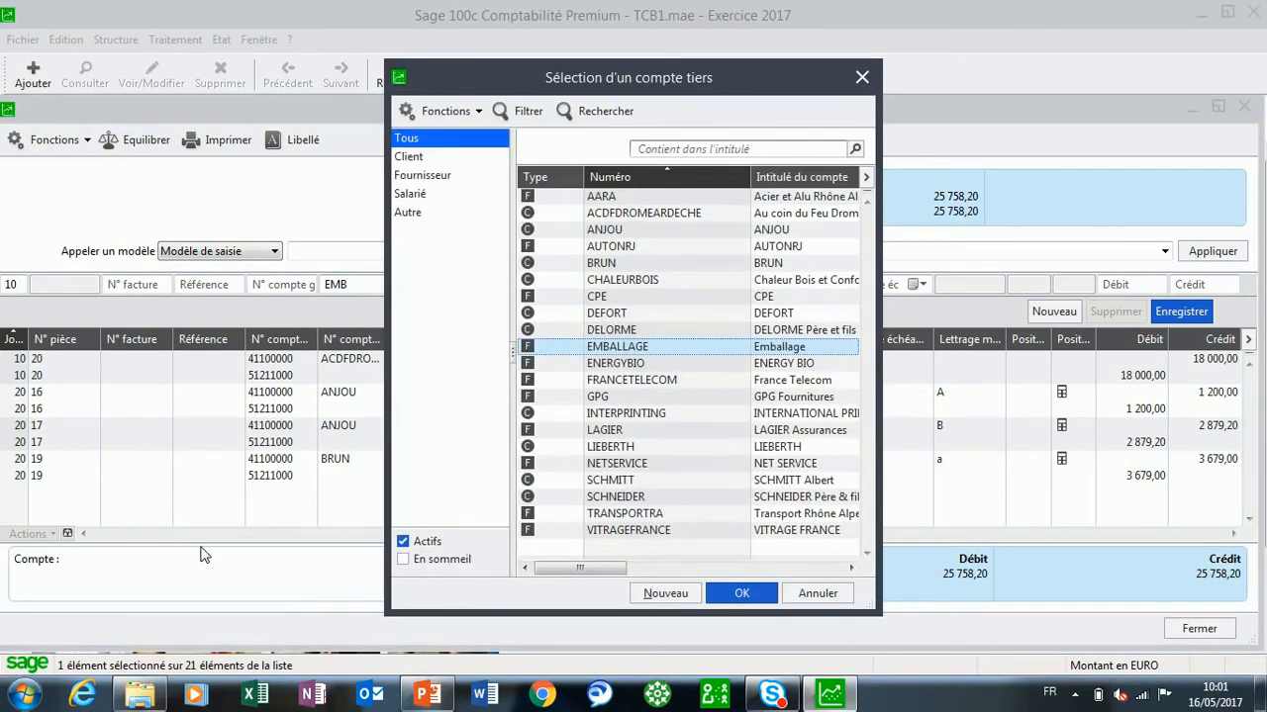
pyautogui.doubleClick(587, 346)
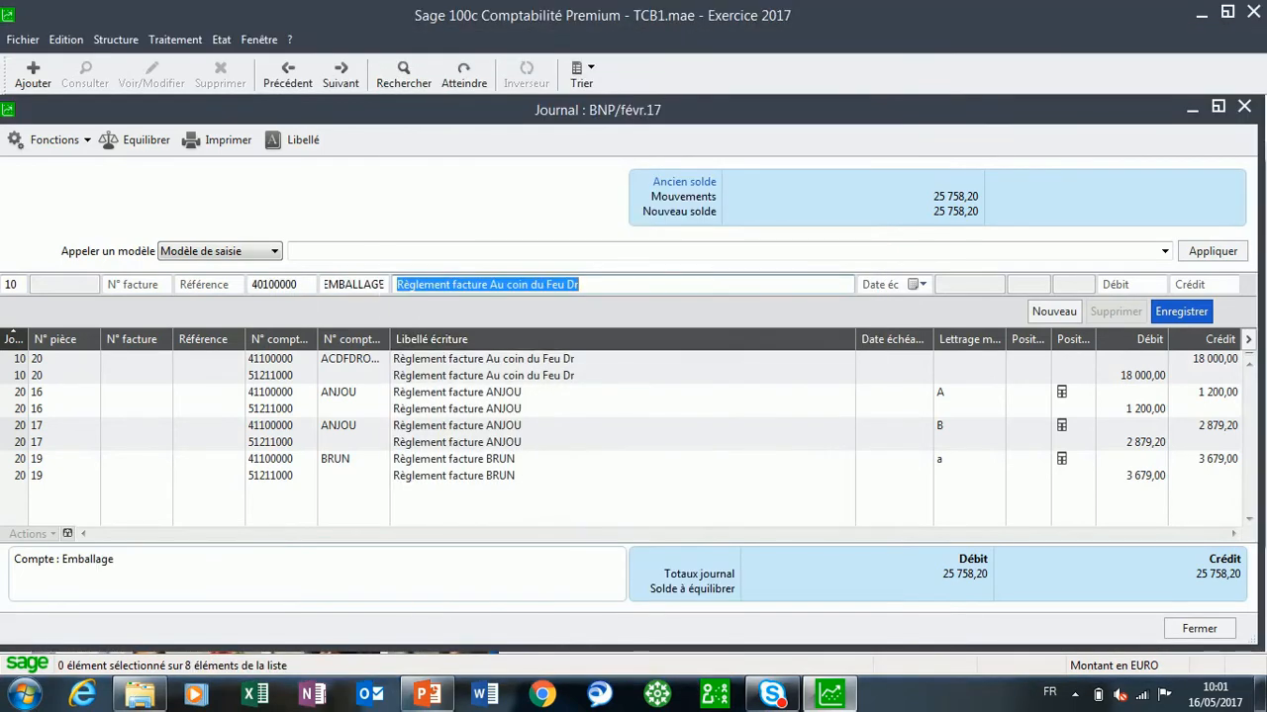
# Set the supplier line's label to "Règlement facture Emballage" using the predefined text and account title, removing the duplicated title.
pyautogui.click(302, 142)
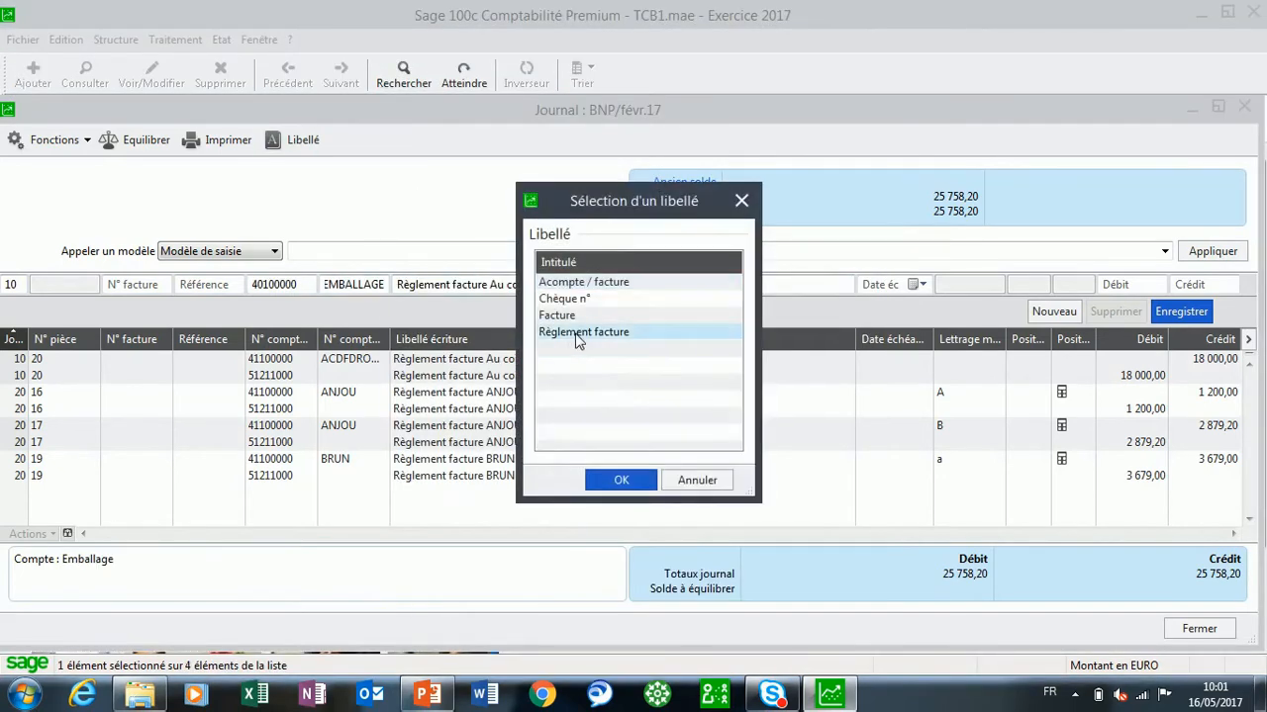
pyautogui.doubleClick(578, 333)
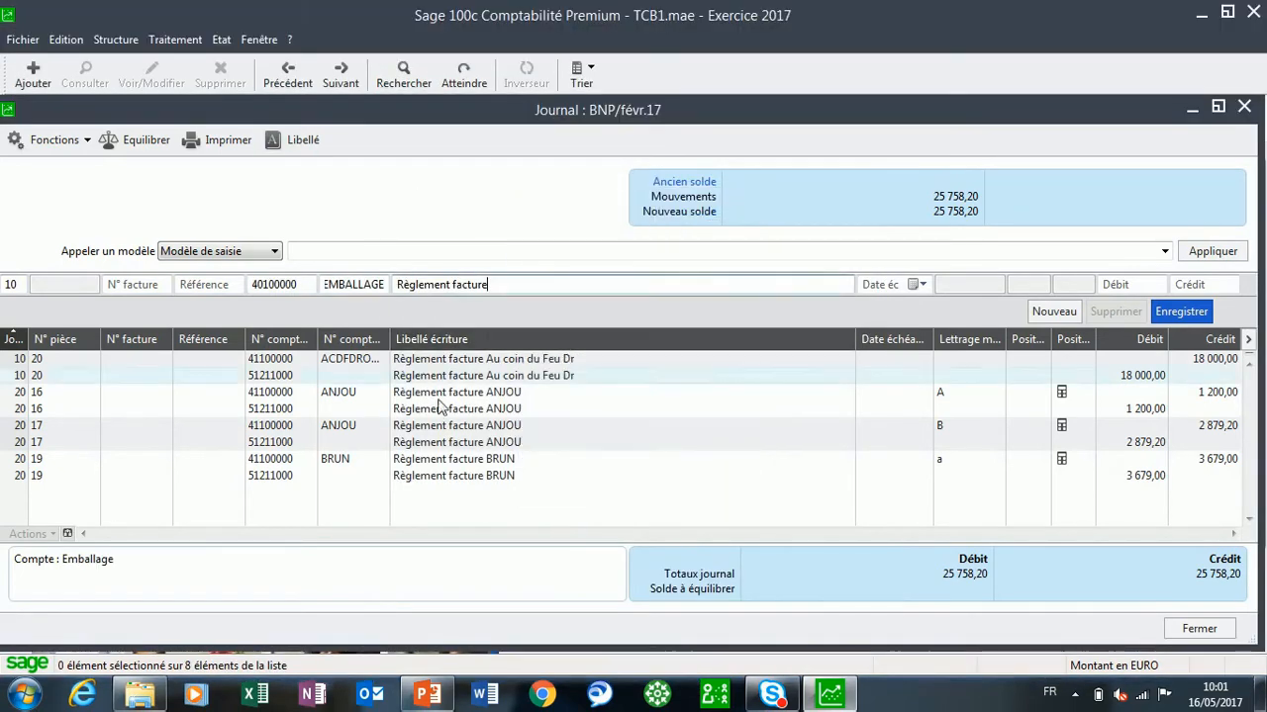
pyautogui.doubleClick(82, 563)
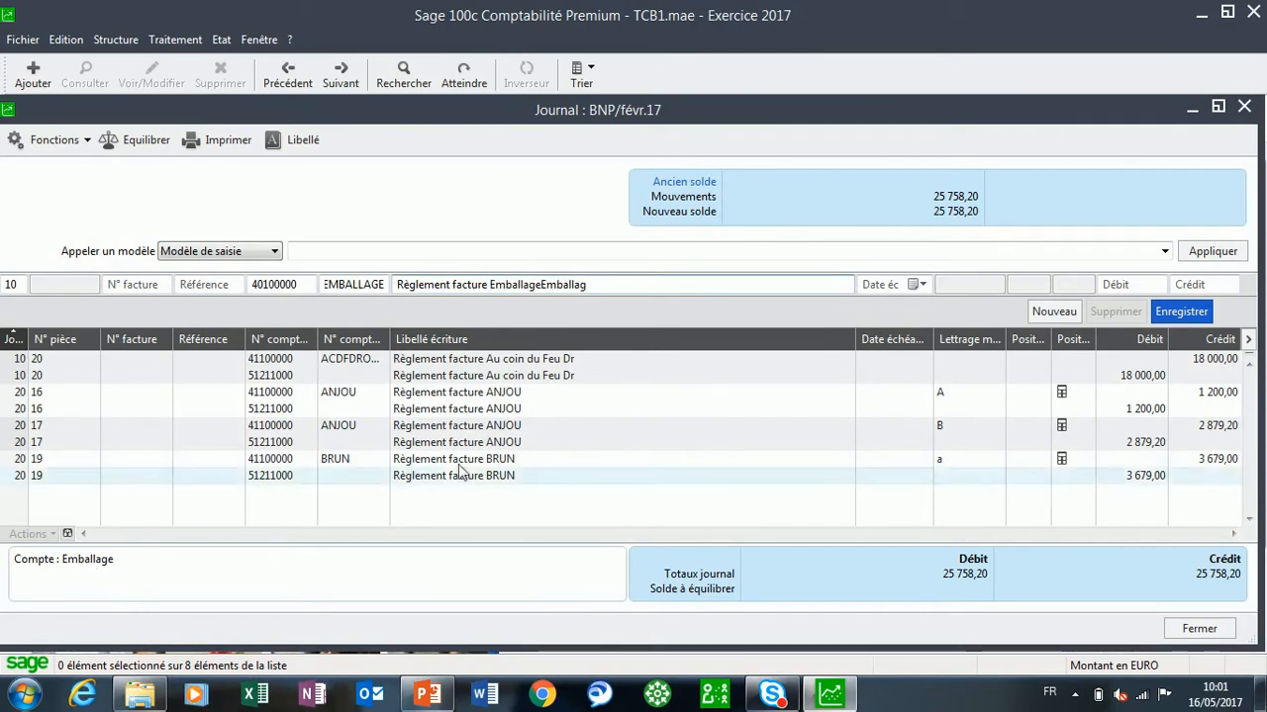
pyautogui.press('BackSpace')
pyautogui.press('BackSpace')
pyautogui.press('BackSpace')
pyautogui.press('BackSpace')
pyautogui.press('BackSpace')
pyautogui.press('BackSpace')
pyautogui.press('BackSpace')
pyautogui.press('BackSpace')
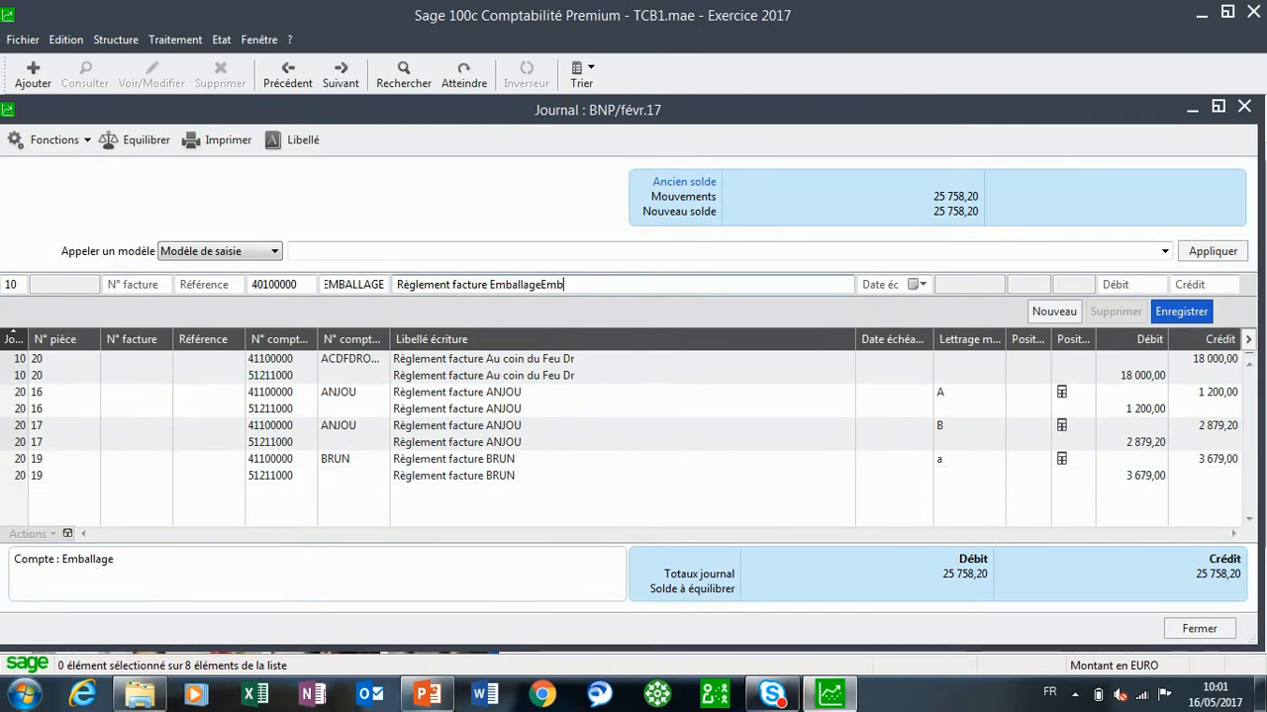
# Debit the Emballage payment line with 1152, assign it invoice number FAF000002, and save it.
pyautogui.press('Tab')
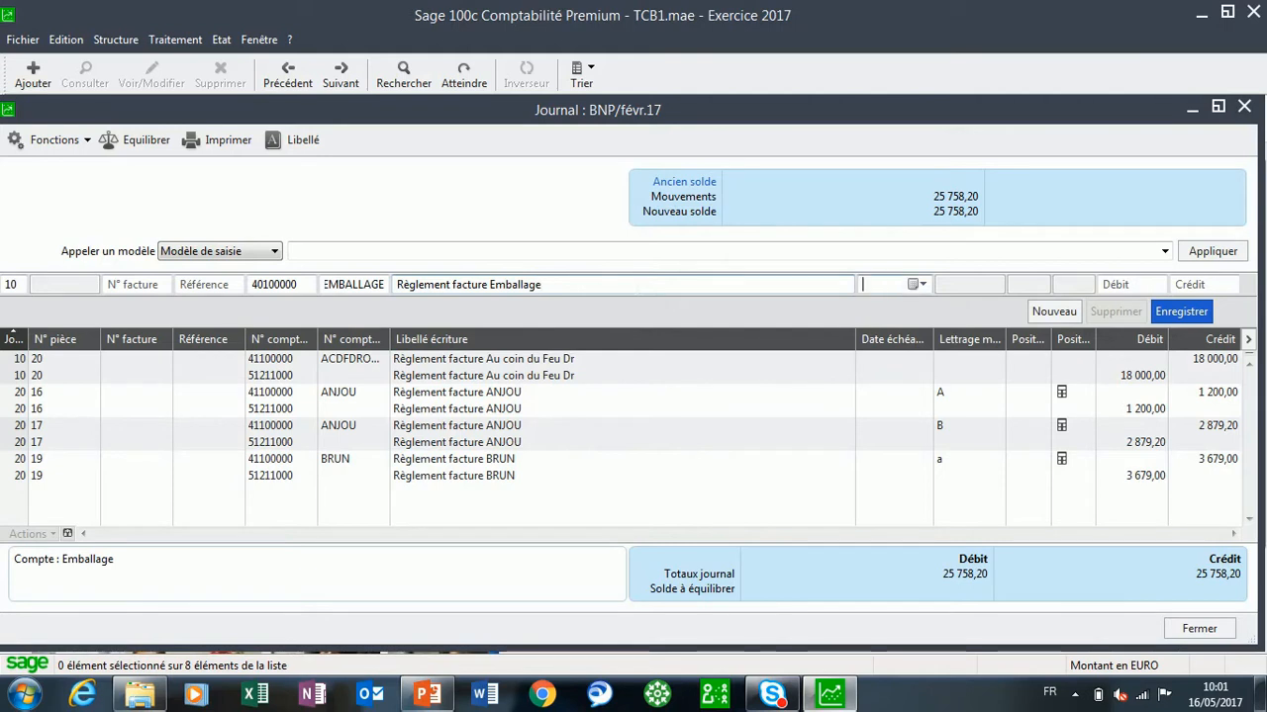
pyautogui.press('Tab')
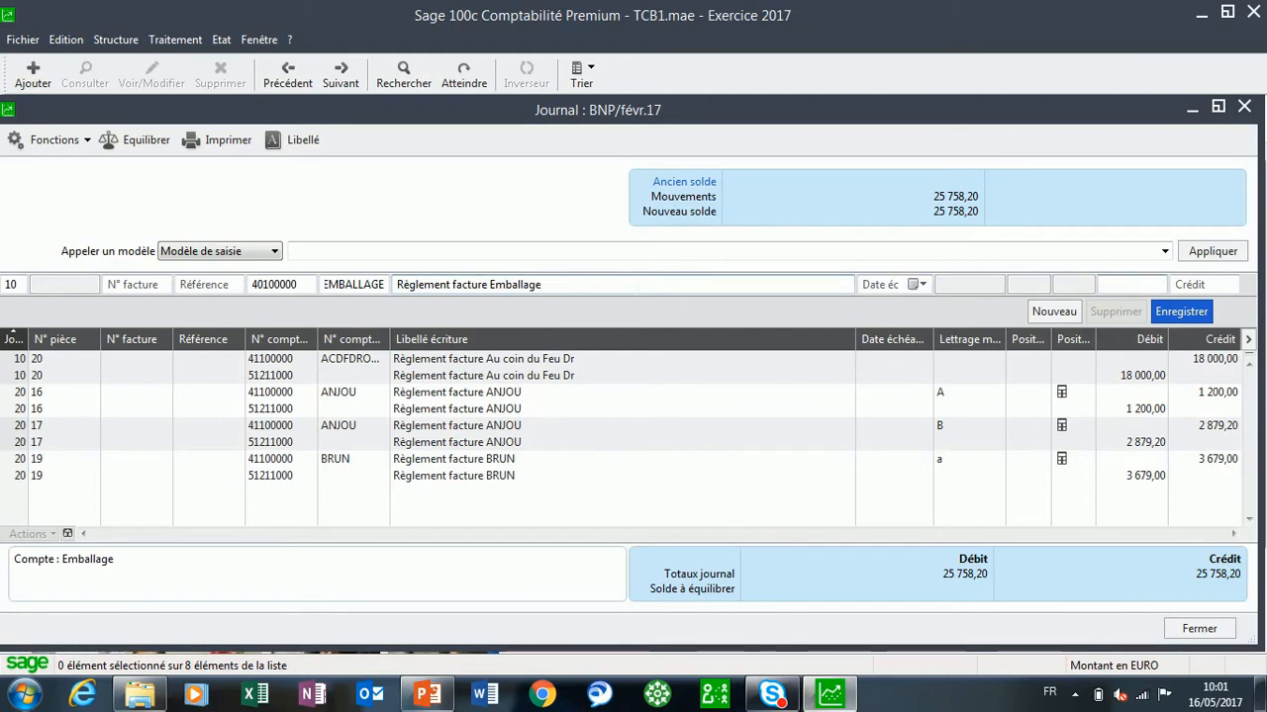
pyautogui.write('1152')
pyautogui.click(109, 284)
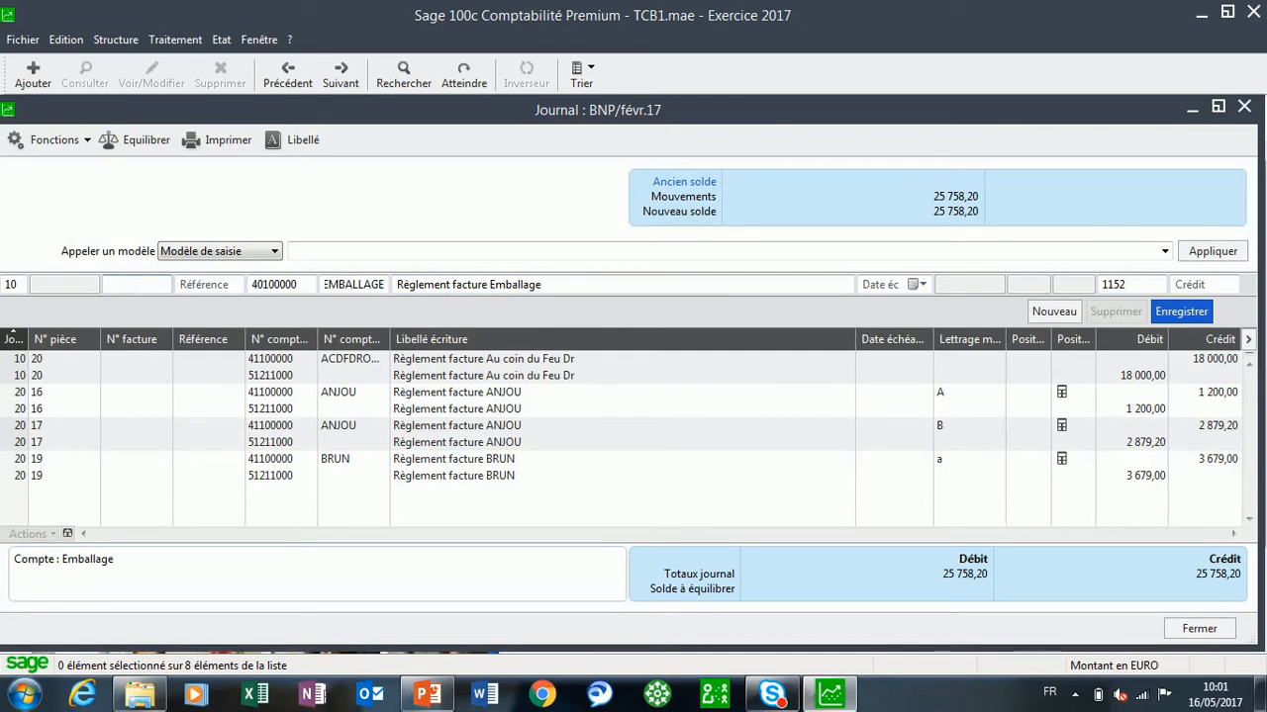
pyautogui.write('FAF000002')
pyautogui.press('Return')
# Balance the Emballage payment with a bank counterpart line crediting 1152, and save it.
pyautogui.press('Tab')
pyautogui.press('Tab')
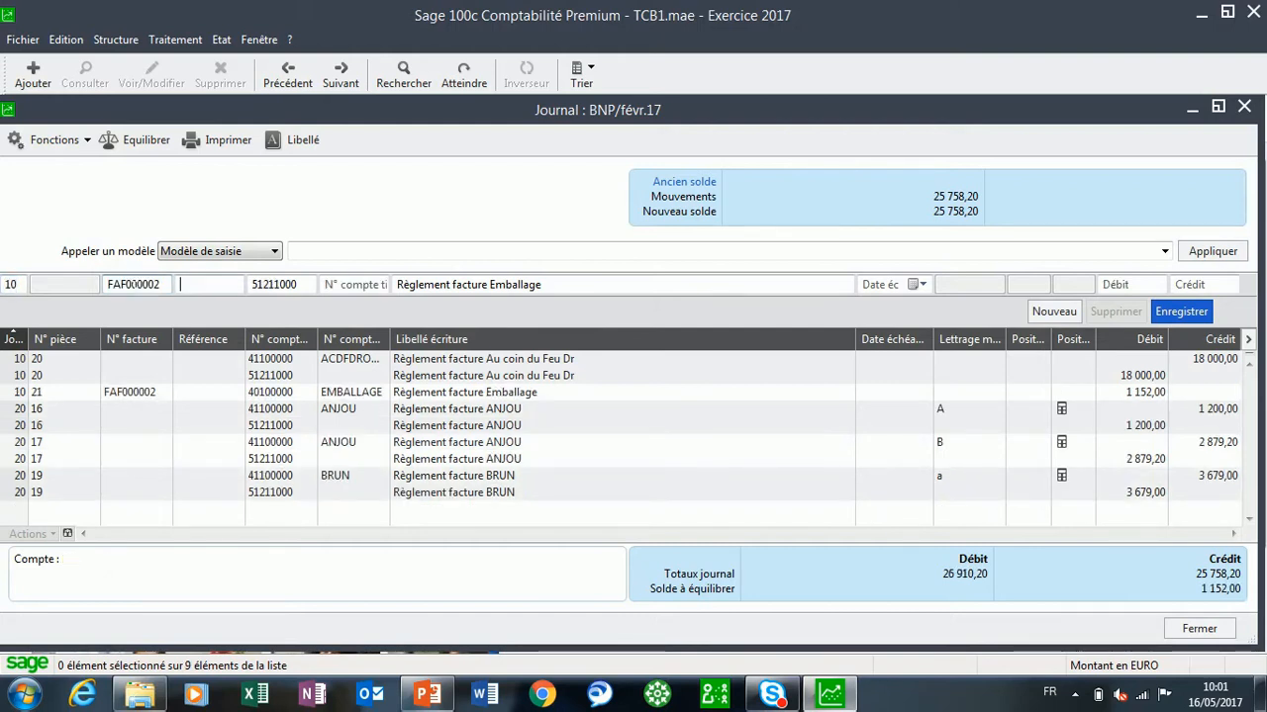
pyautogui.press('Tab')
pyautogui.press('Tab')
pyautogui.press('Tab')
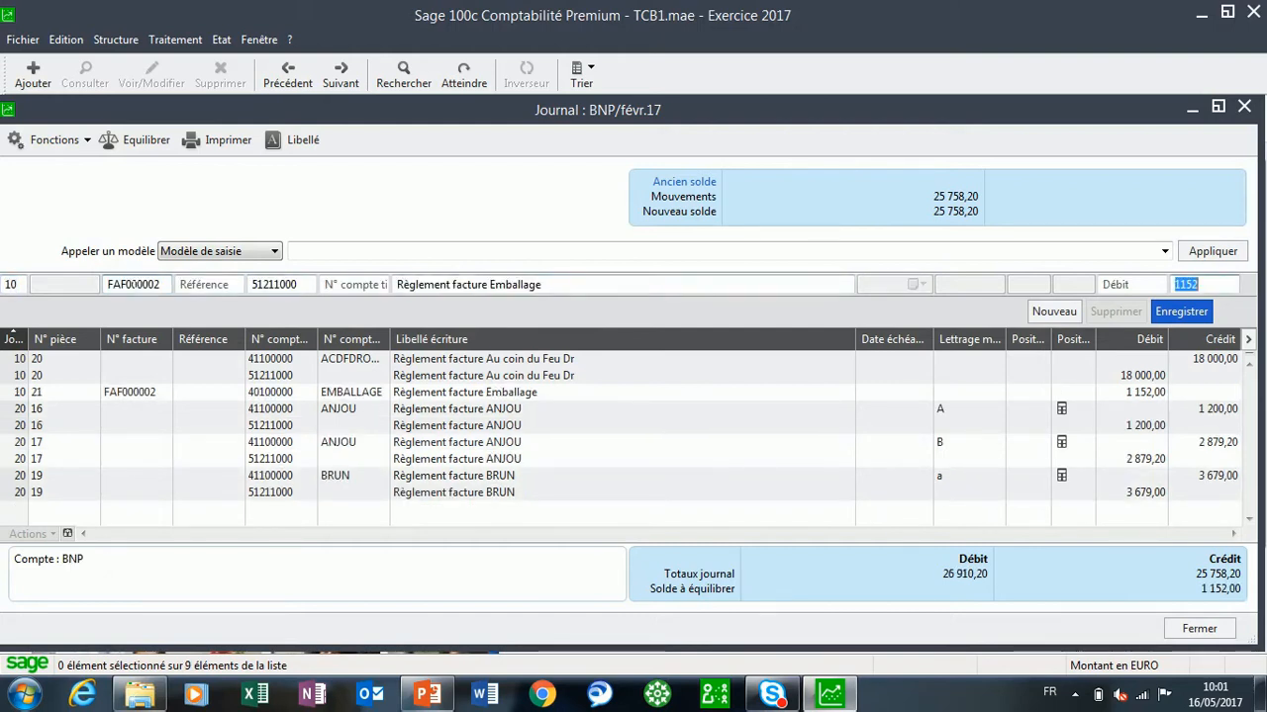
pyautogui.press('Return')
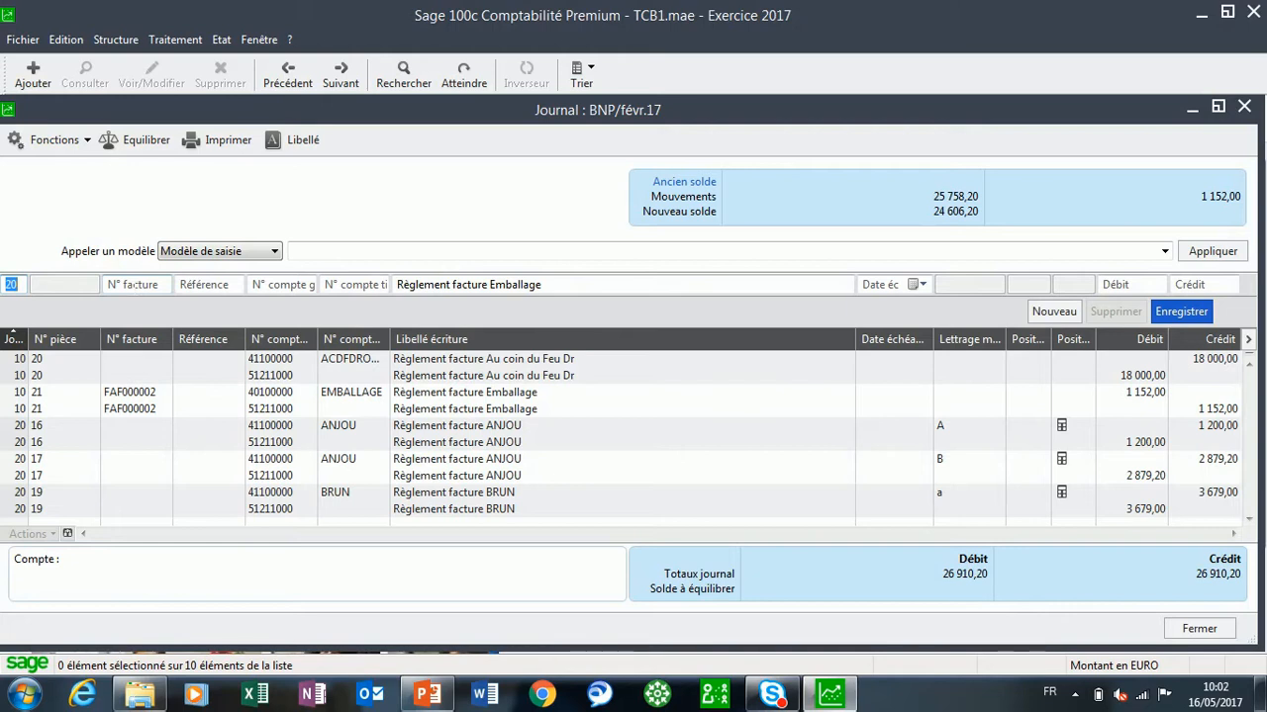
# Start a new journal line dated the 15th for the supplier account AARA.
pyautogui.write('15')
pyautogui.press('Tab')
pyautogui.press('Tab')
pyautogui.press('Tab')
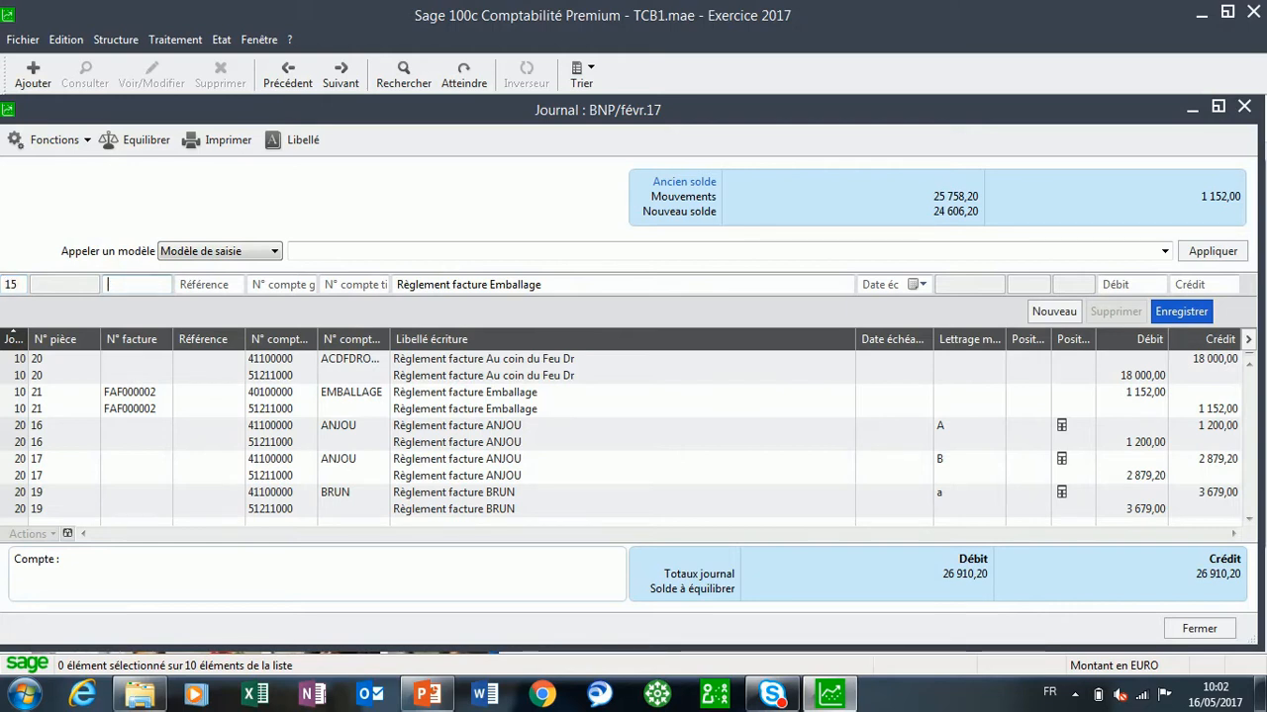
pyautogui.press('Tab')
pyautogui.write('AARA')
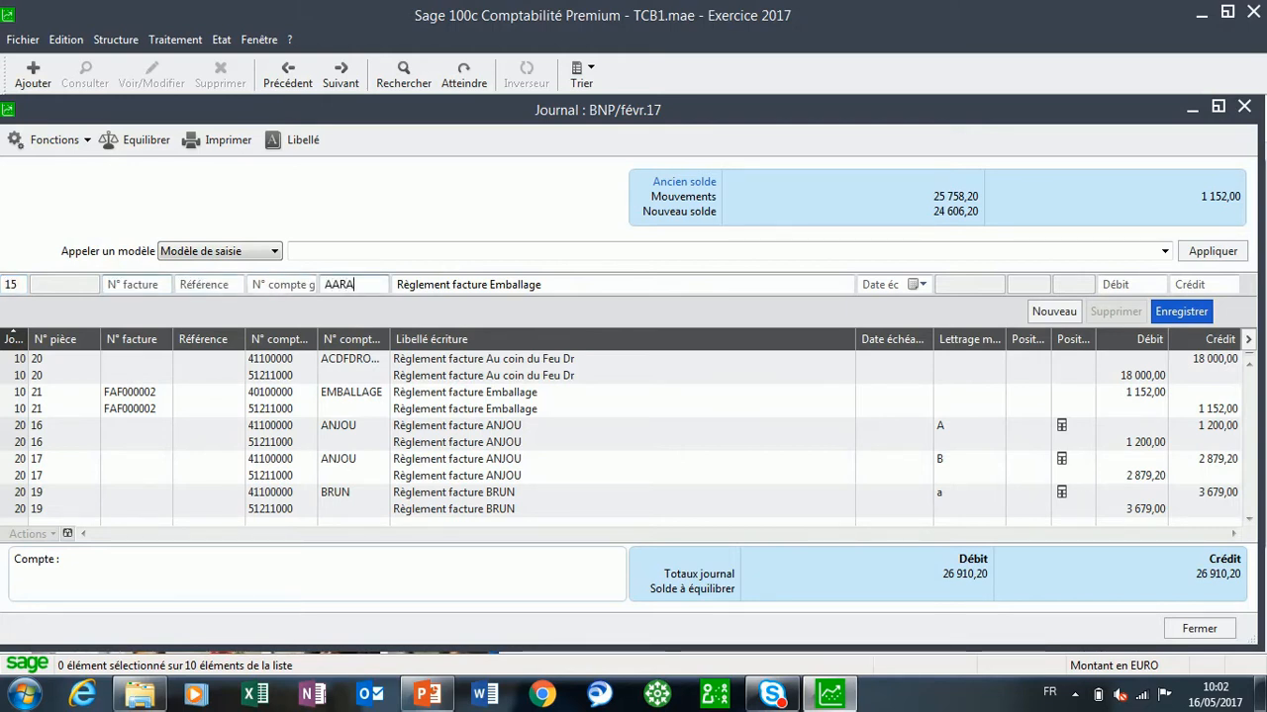
pyautogui.press('Tab')
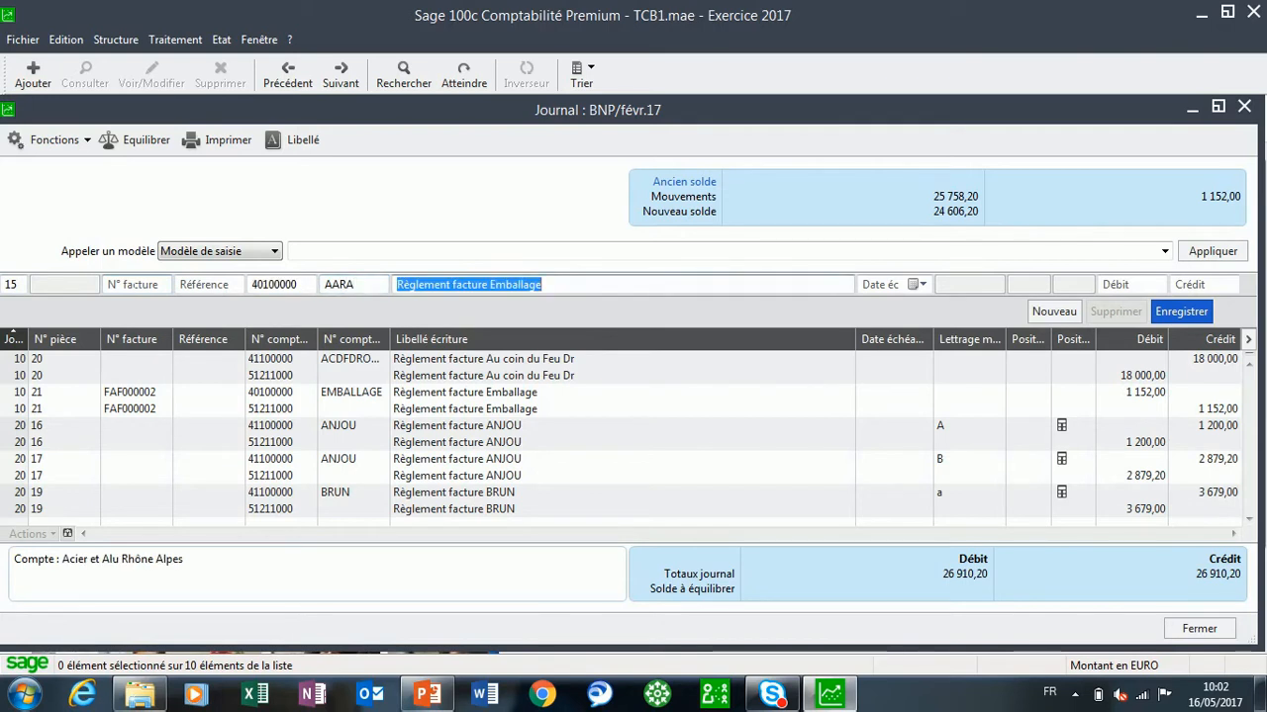
# Change the AARA line's label to "Règlement facture Acier et Alu Rhôn", replacing Emballage with the account title.
pyautogui.press('End')
pyautogui.press('BackSpace')
pyautogui.press('BackSpace')
pyautogui.press('BackSpace')
pyautogui.press('BackSpace')
pyautogui.press('BackSpace')
pyautogui.press('BackSpace')
pyautogui.press('BackSpace')
pyautogui.press('BackSpace')
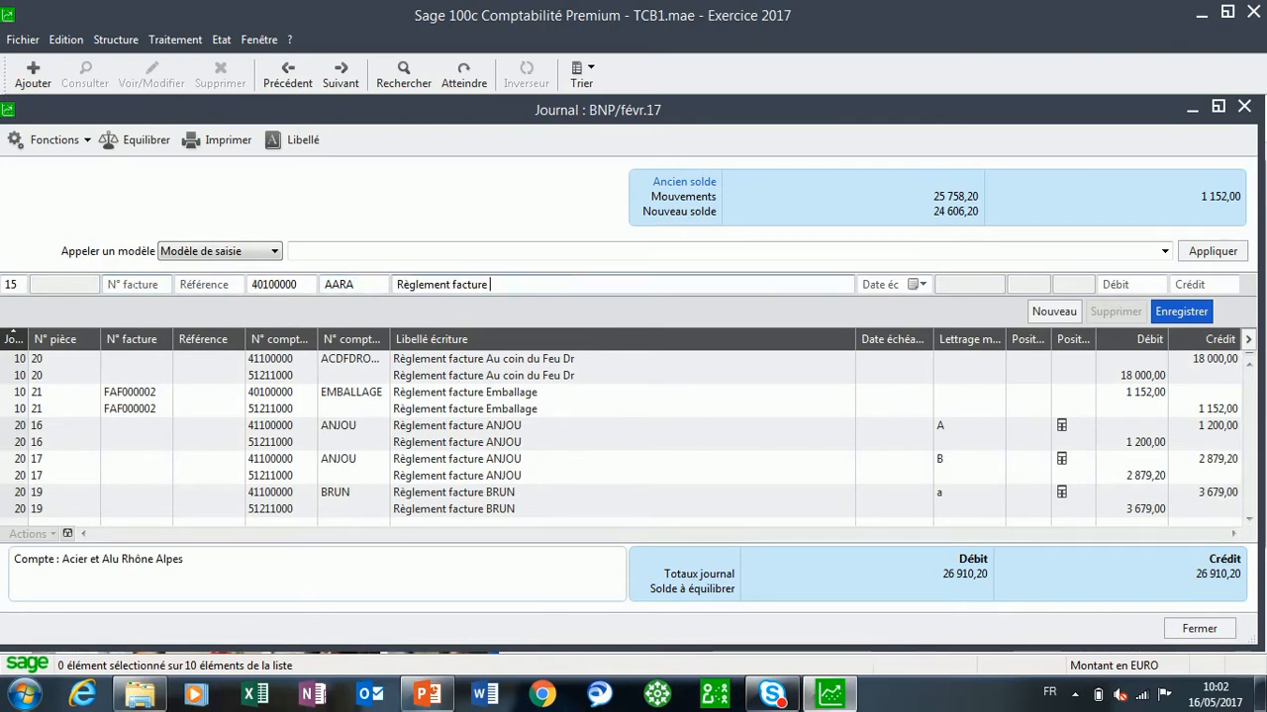
pyautogui.click(153, 563)
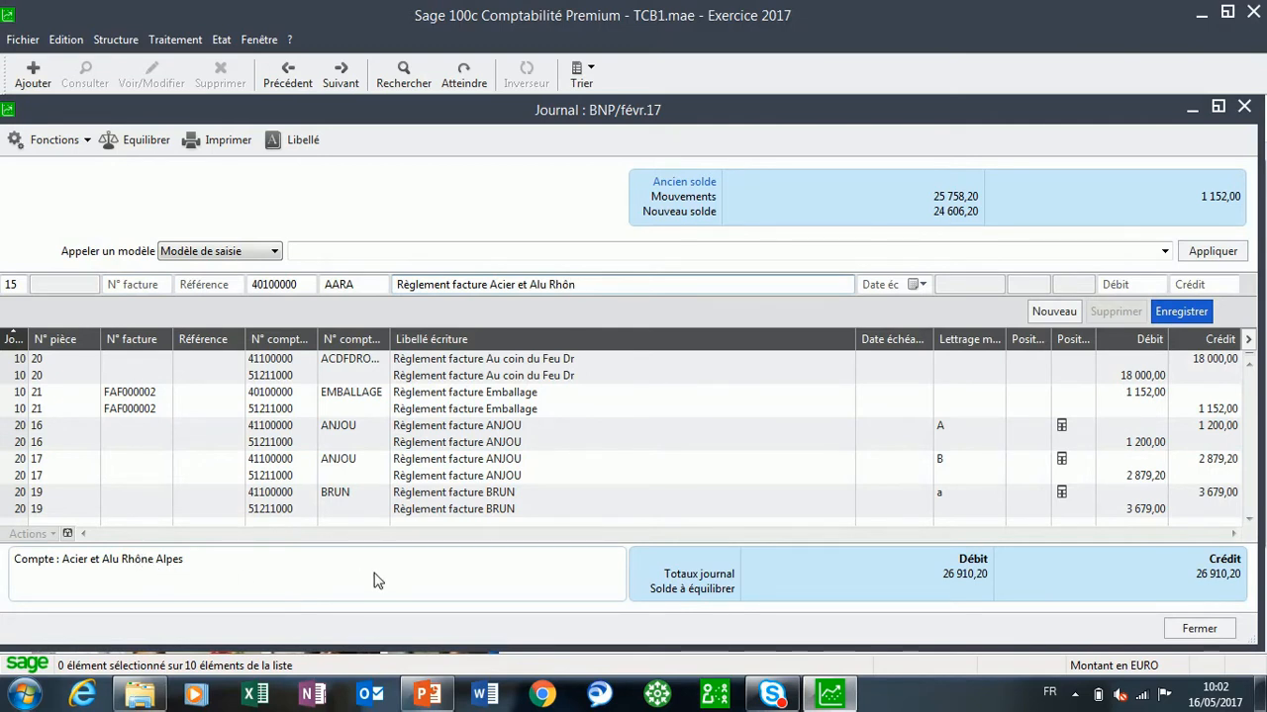
# Debit the Acier et Alu Rhône Alpes payment line with 6499 and save it.
pyautogui.press('Tab')
pyautogui.press('Tab')
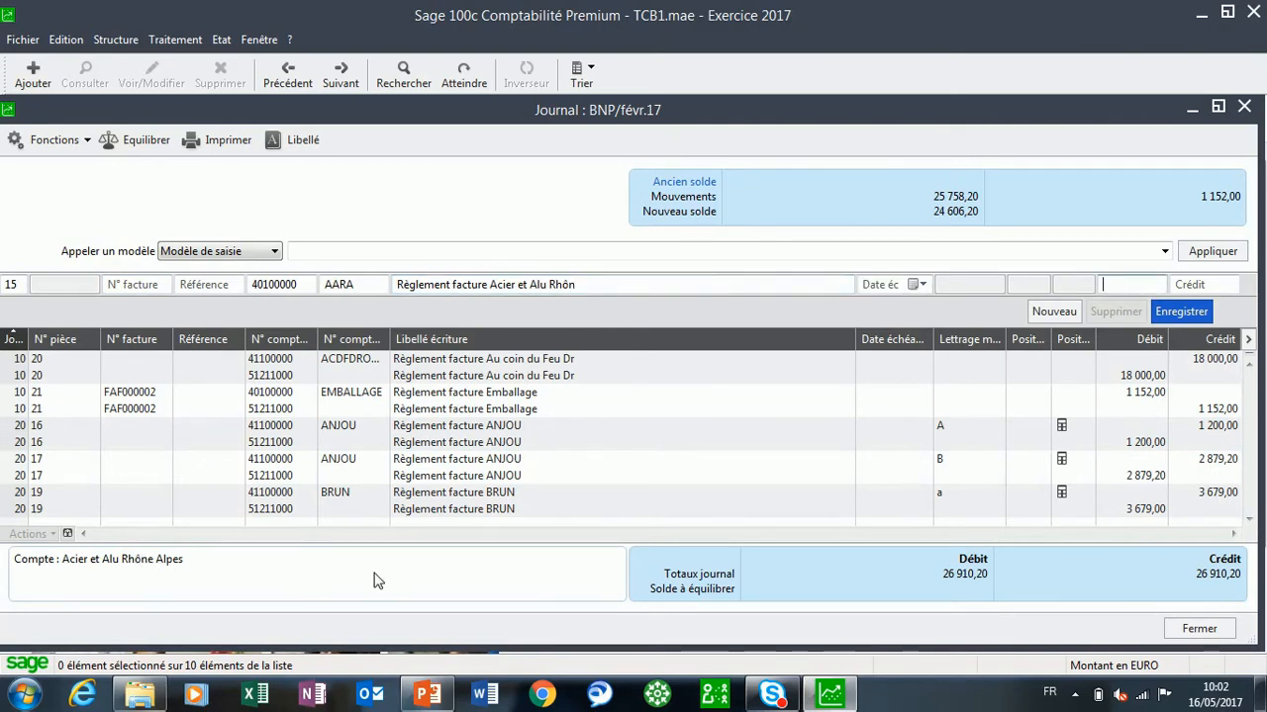
pyautogui.write('6499')
pyautogui.press('Return')
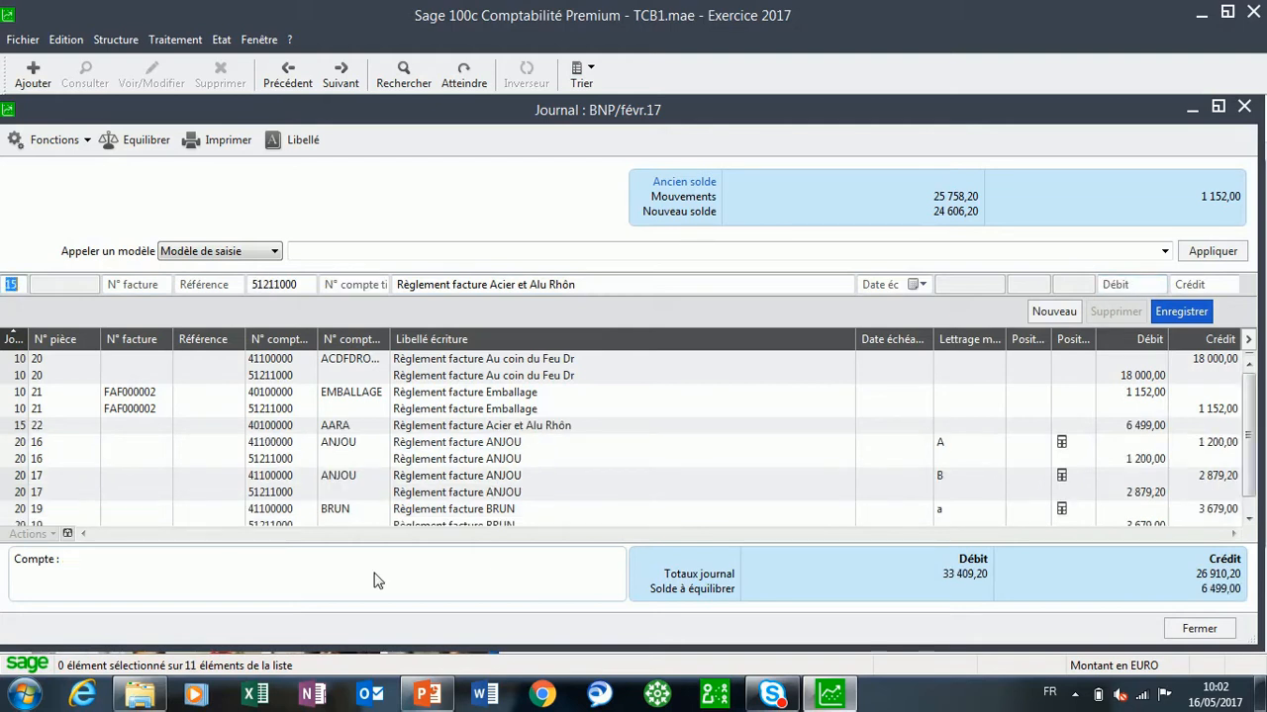
# Balance the Acier et Alu Rhône Alpes payment with a bank counterpart line crediting 6499, and save it.
pyautogui.press('Tab')
pyautogui.press('Tab')
pyautogui.press('Tab')
pyautogui.press('Tab')
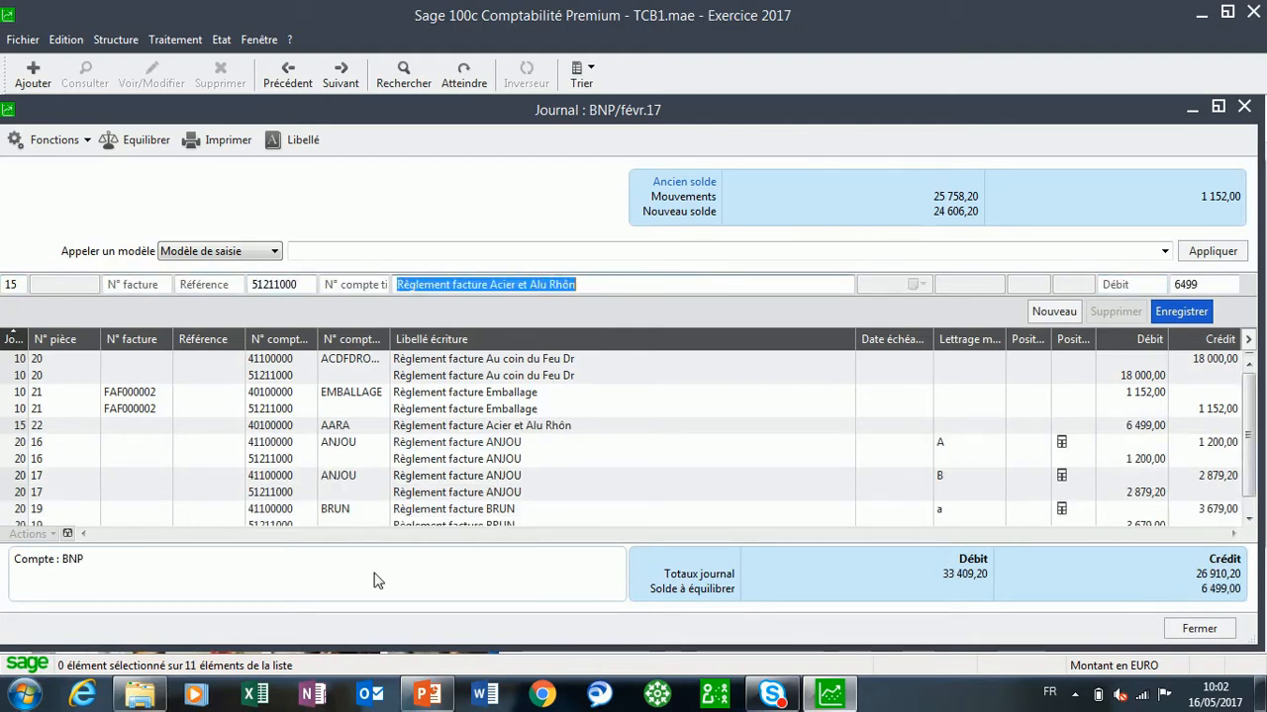
pyautogui.press('Return')
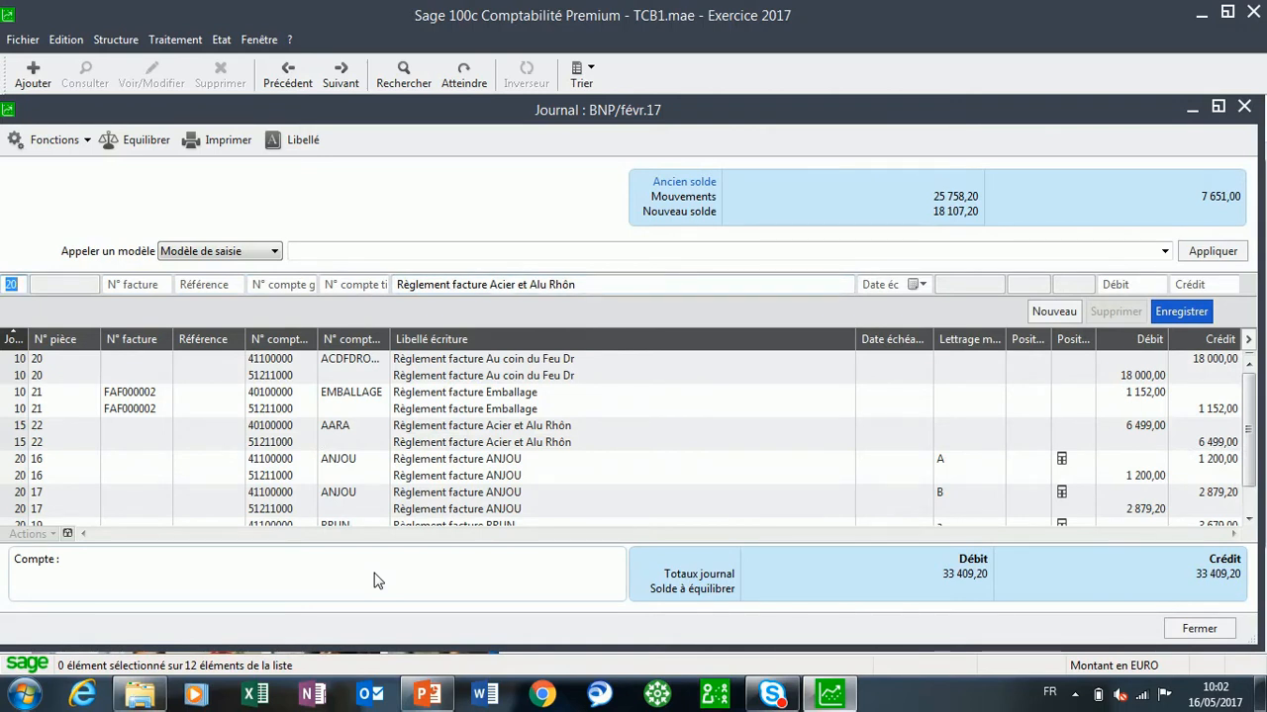
# Start a new journal line dated the 22nd for the customer account BRUN.
pyautogui.write('22')
pyautogui.press('Tab')
pyautogui.press('Tab')
pyautogui.press('Tab')
pyautogui.press('Tab')
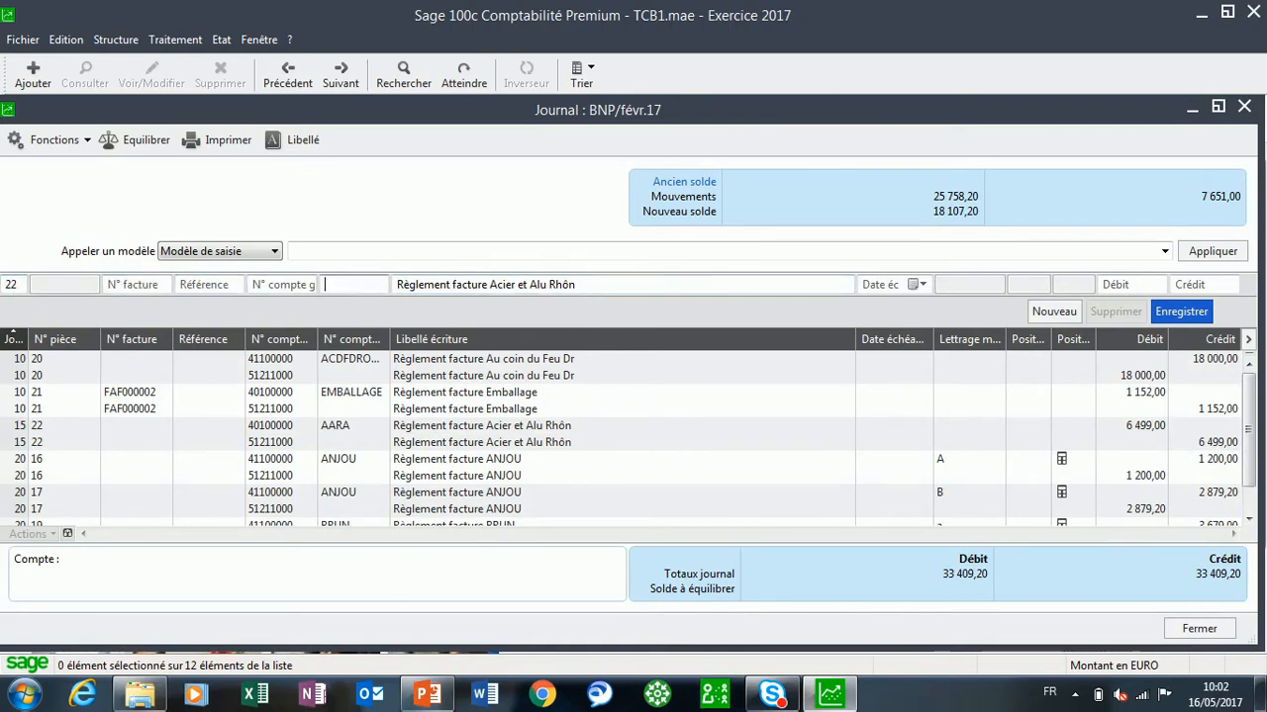
pyautogui.write('BRUN')
pyautogui.press('Tab')
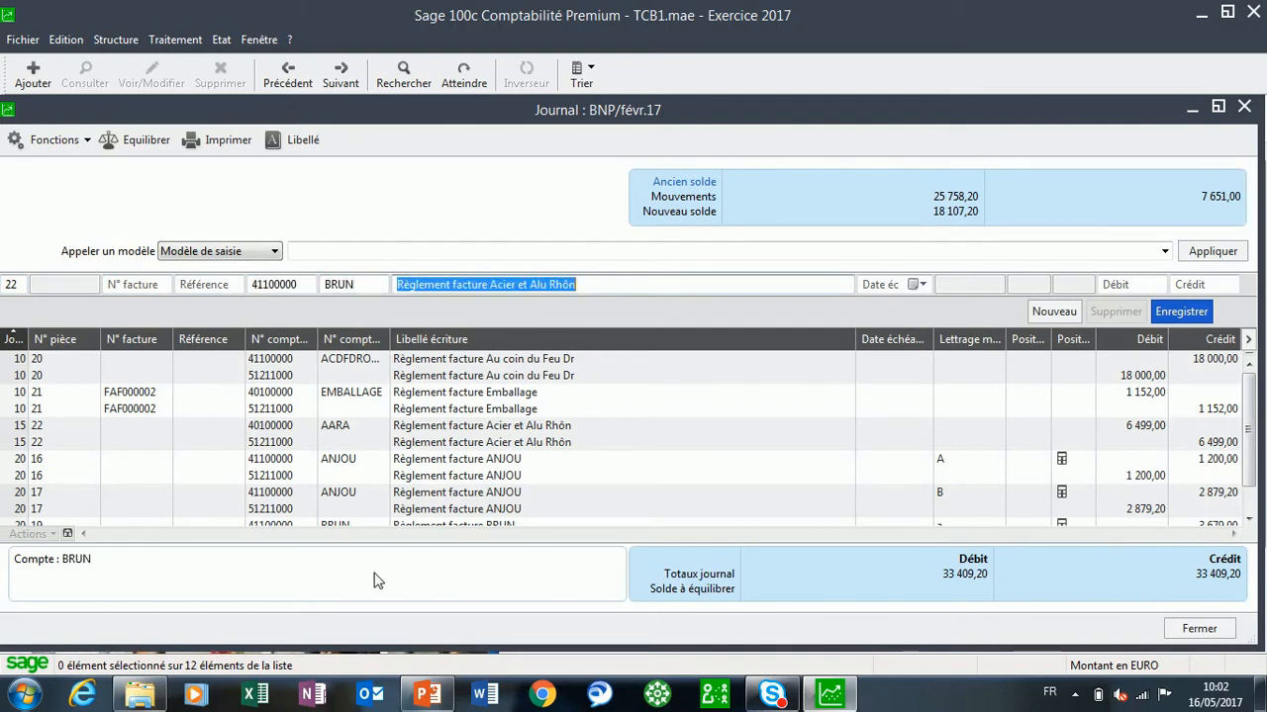
# Change the BRUN line's label to "Règlement facture BRUN", replacing the previous supplier's name.
pyautogui.press('End')
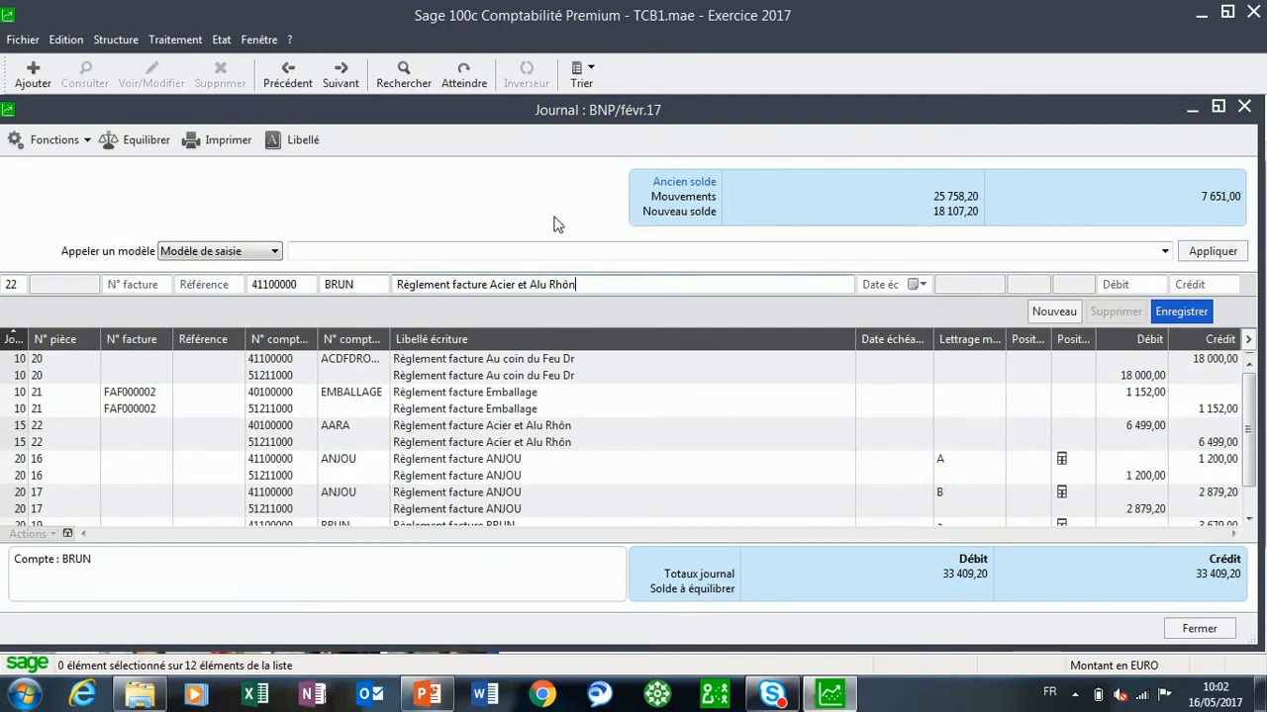
pyautogui.moveTo(490, 284); pyautogui.dragTo(576, 284)
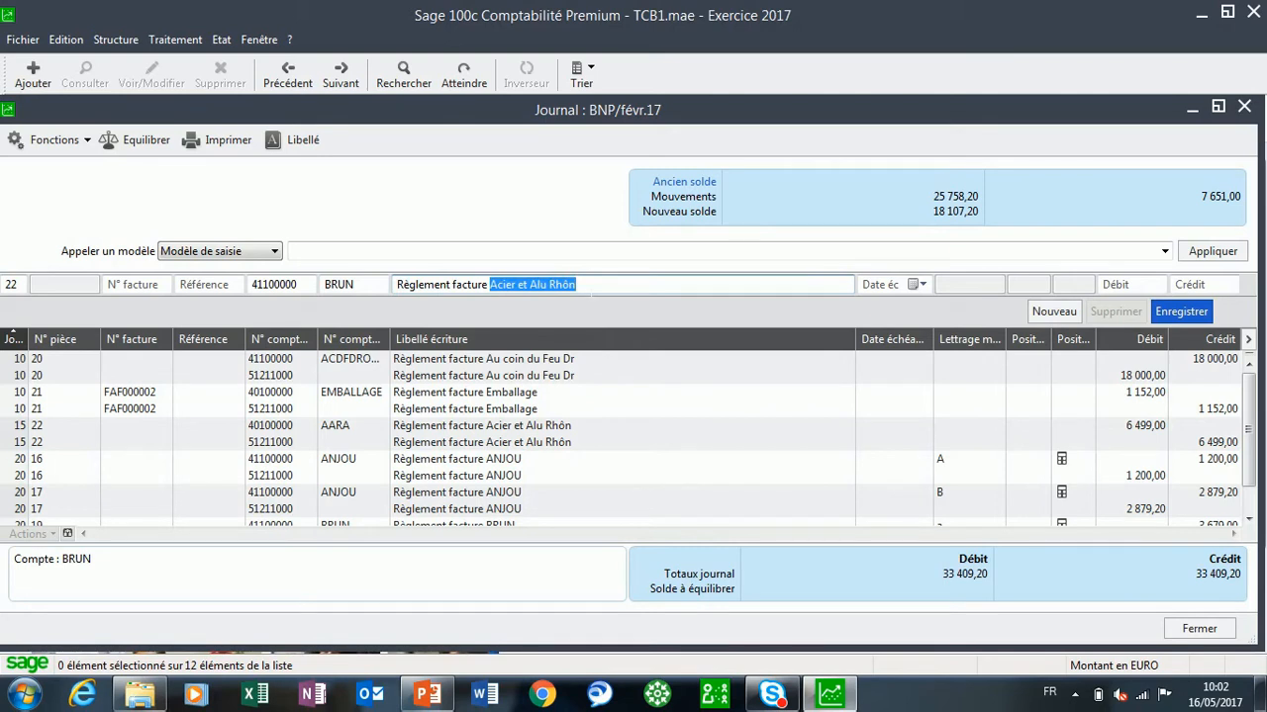
pyautogui.press('BackSpace')
pyautogui.write('BRUN')
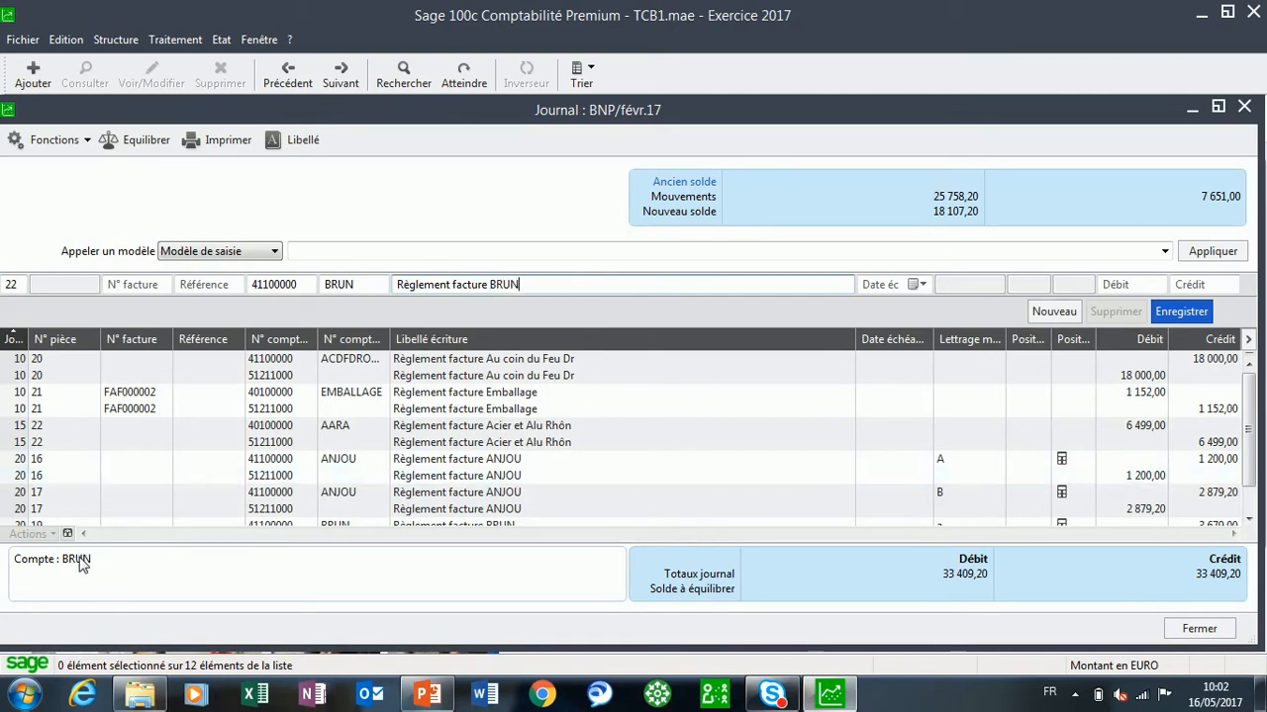
# Credit the BRUN payment line with 584,80 and save it.
pyautogui.press('Tab')
pyautogui.press('Tab')
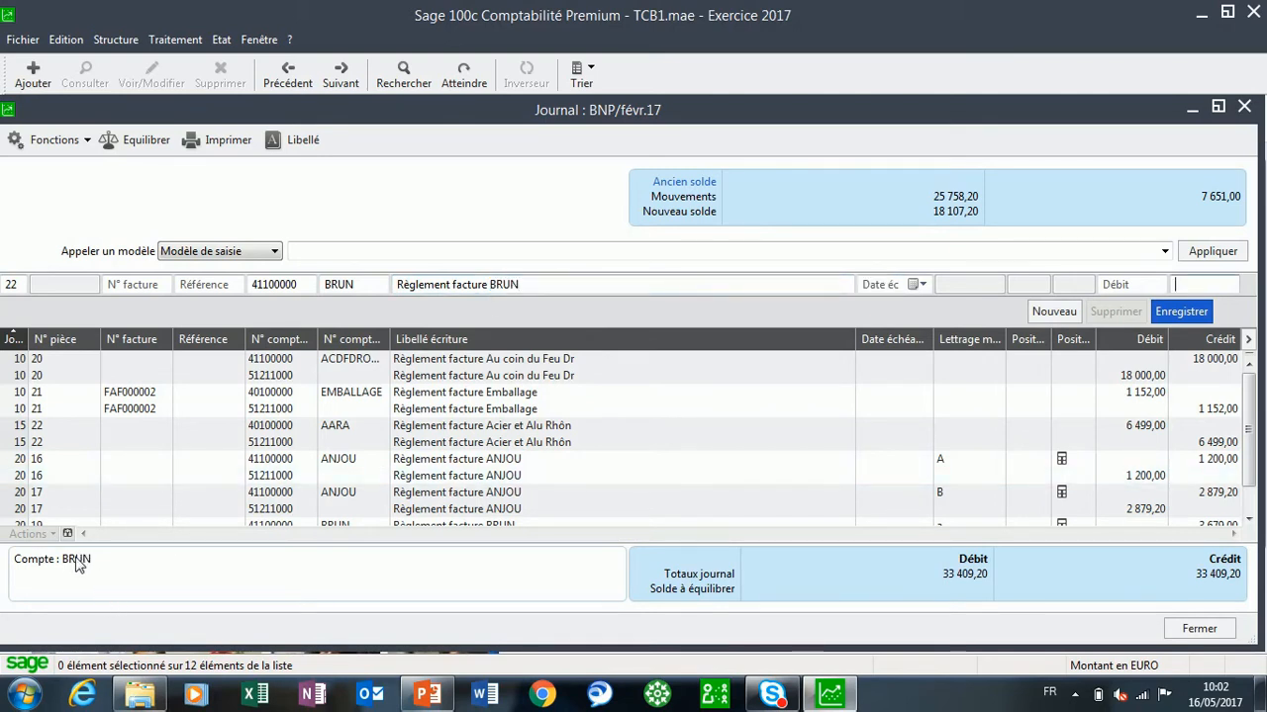
pyautogui.write('58480')
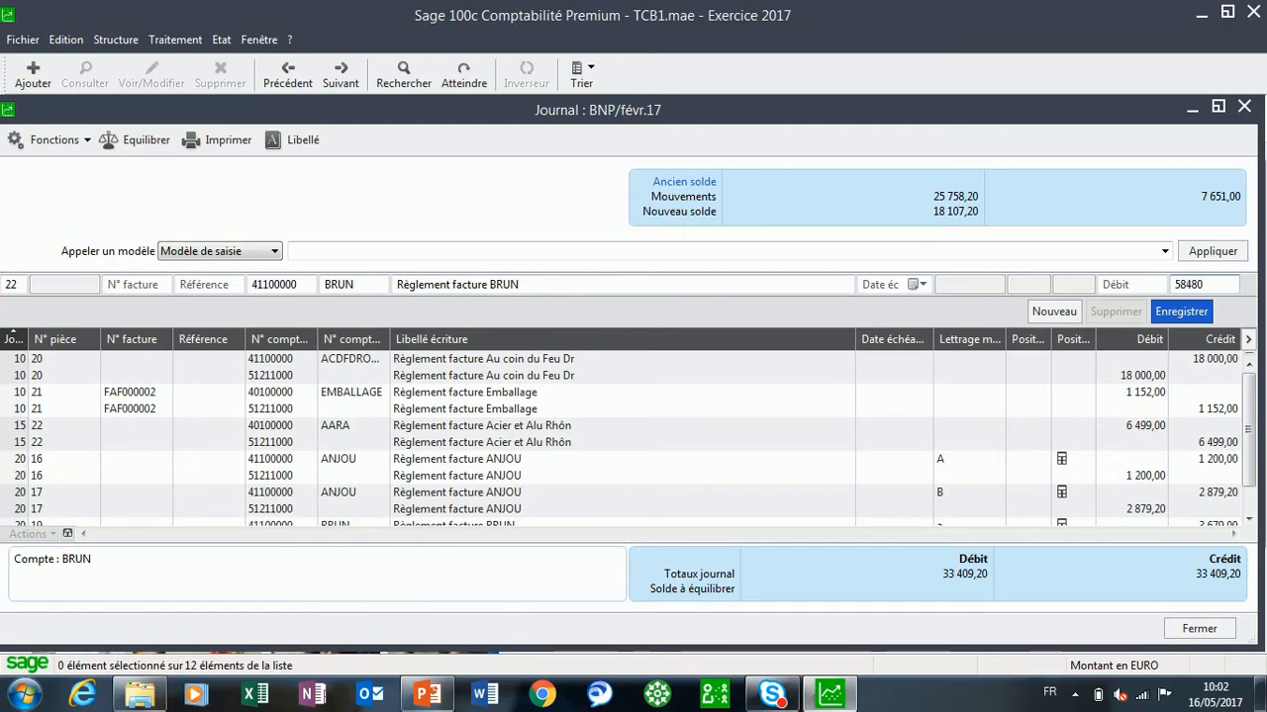
pyautogui.press('BackSpace')
pyautogui.press('BackSpace')
pyautogui.write(',80')
pyautogui.press('Return')
# Balance the BRUN payment with a bank counterpart line debiting 584,80, and save it.
pyautogui.press('Tab')
pyautogui.press('Tab')
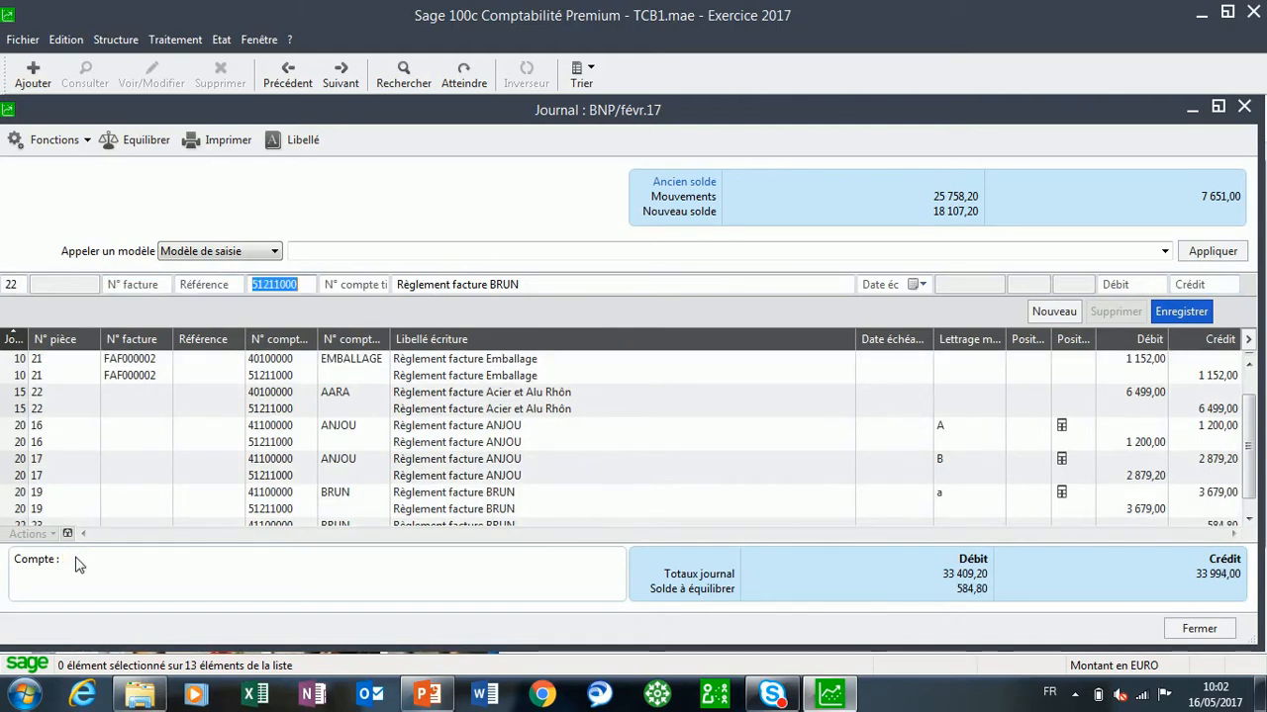
pyautogui.press('Tab')
pyautogui.press('Return')
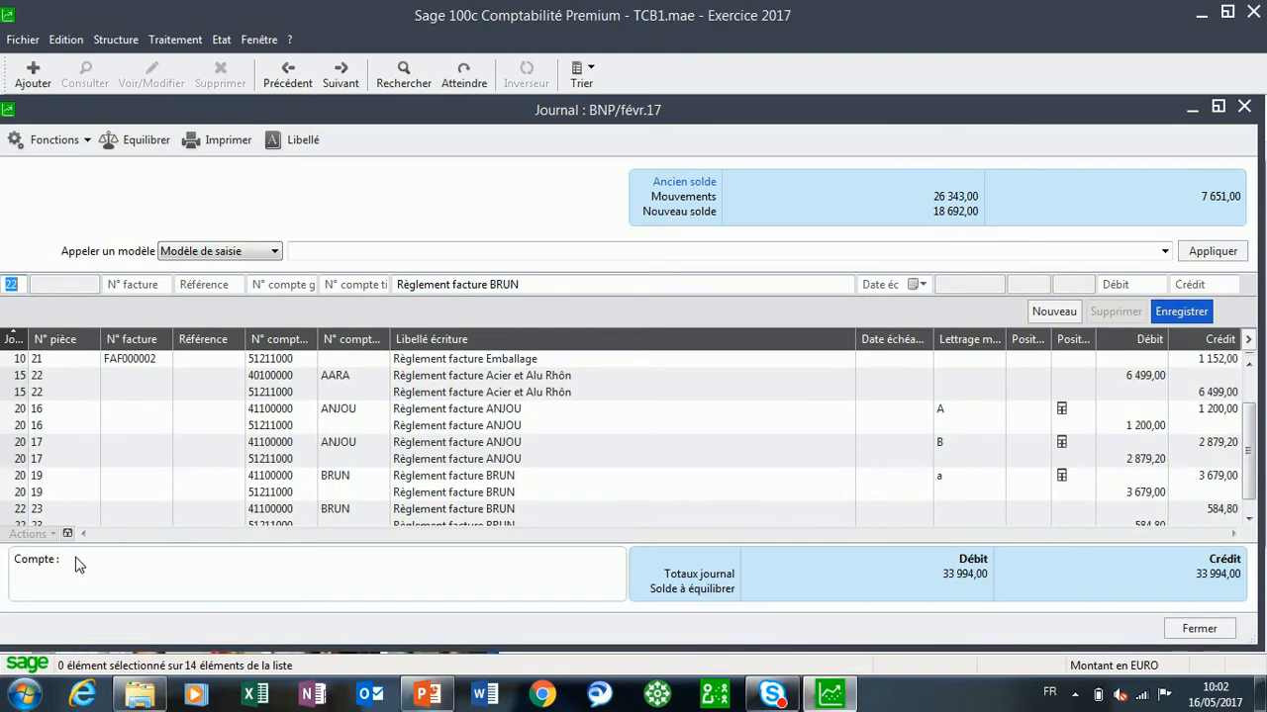
# Start a new journal line dated the 25th for the customer account ANJOU.
pyautogui.write('25')
pyautogui.press('Tab')
pyautogui.press('Tab')
pyautogui.press('Tab')
pyautogui.press('Tab')
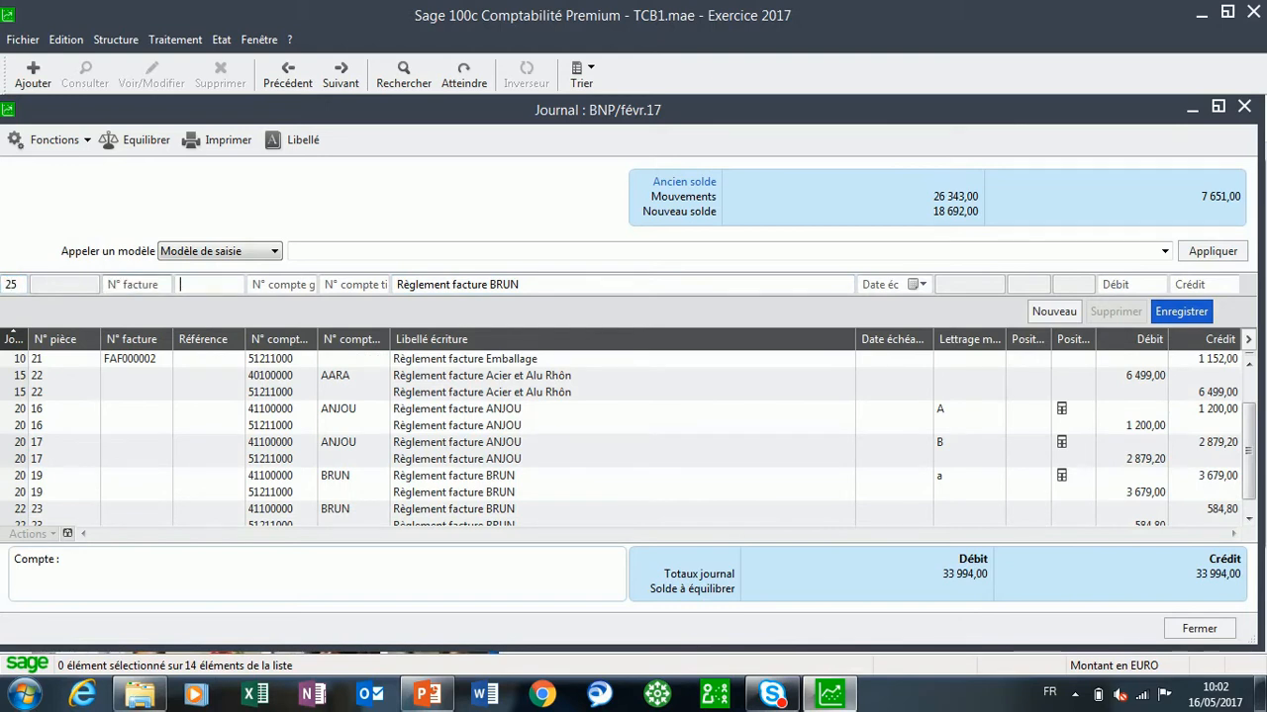
pyautogui.write('ANJOU')
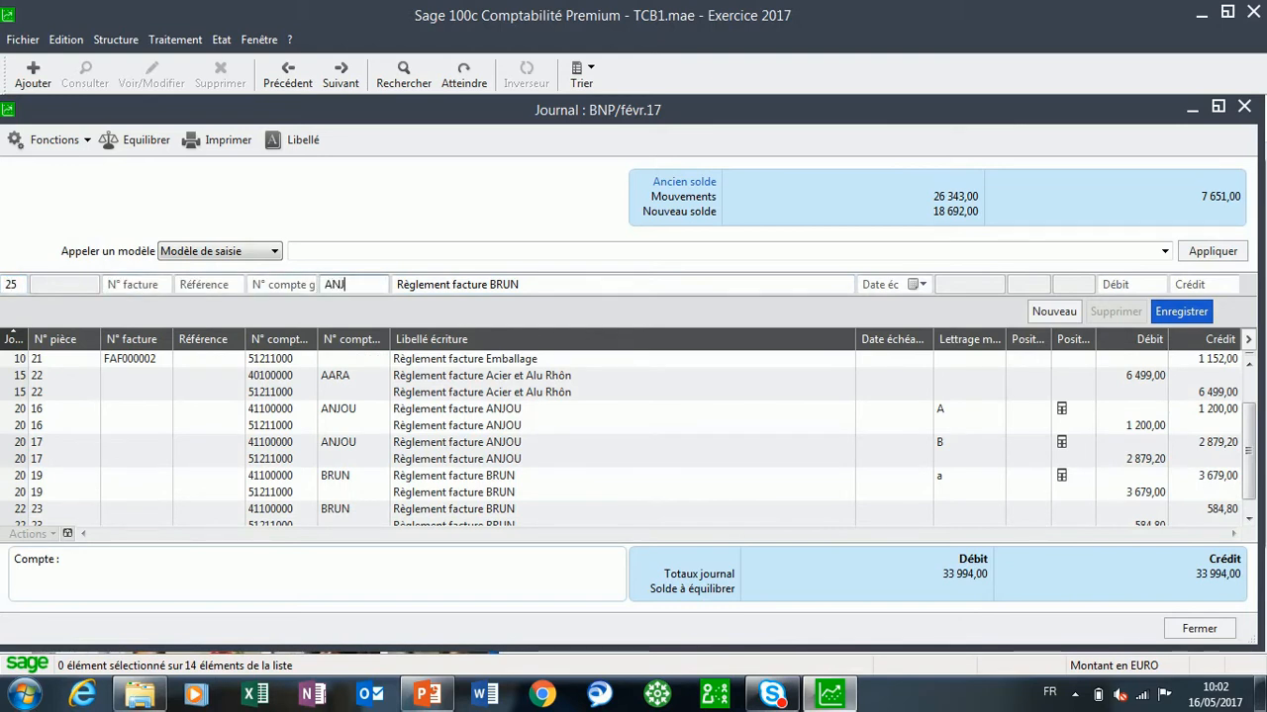
pyautogui.press('Tab')
# Change the ANJOU line's label to "Règlement facture ANJOU", replacing BRUN.
pyautogui.press('BackSpace')
pyautogui.press('BackSpace')
pyautogui.press('BackSpace')
pyautogui.press('BackSpace')
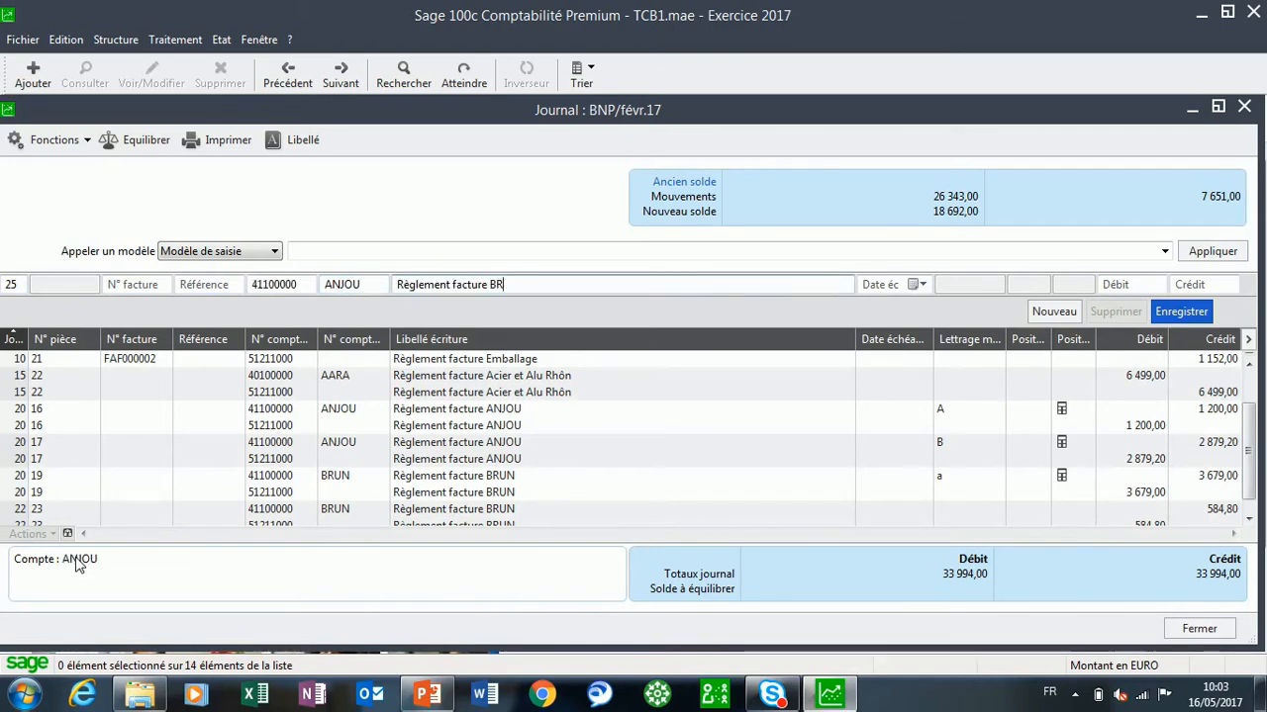
pyautogui.write('ANJOU')
# Credit the ANJOU payment line with 6720 and save it.
pyautogui.press('Tab')
pyautogui.press('Tab')
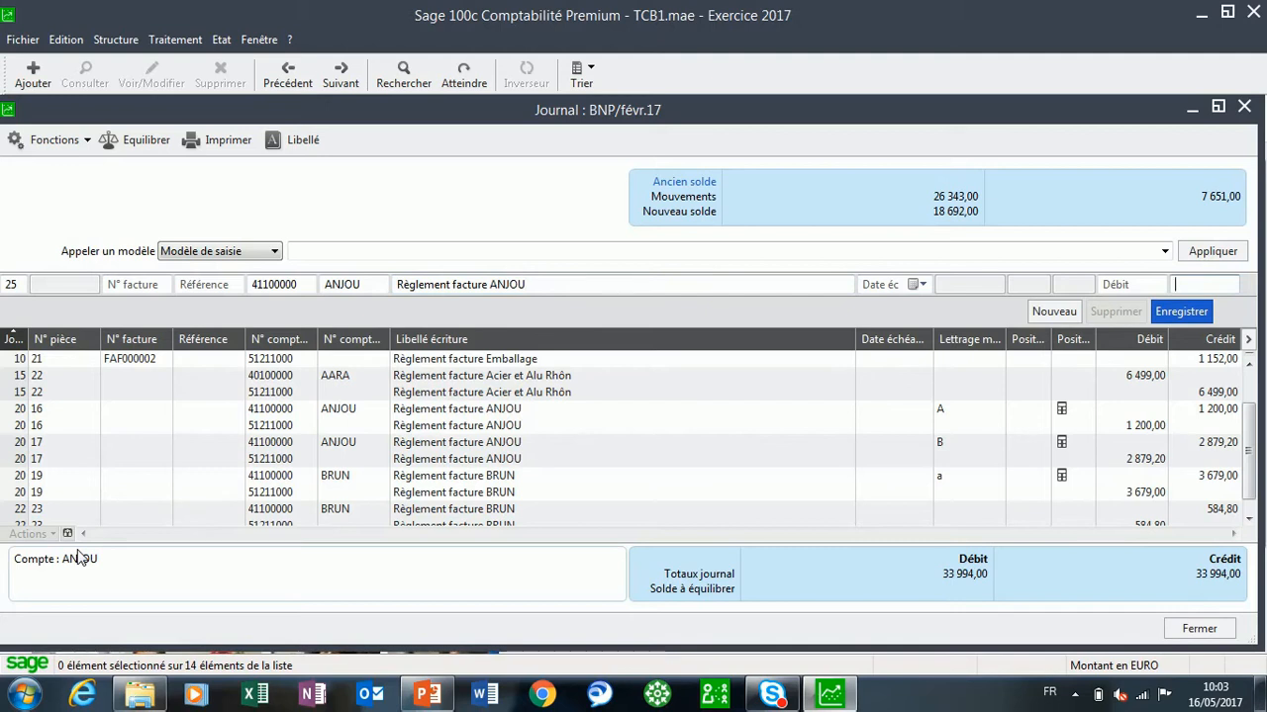
pyautogui.write('6 720')
pyautogui.press('Return')
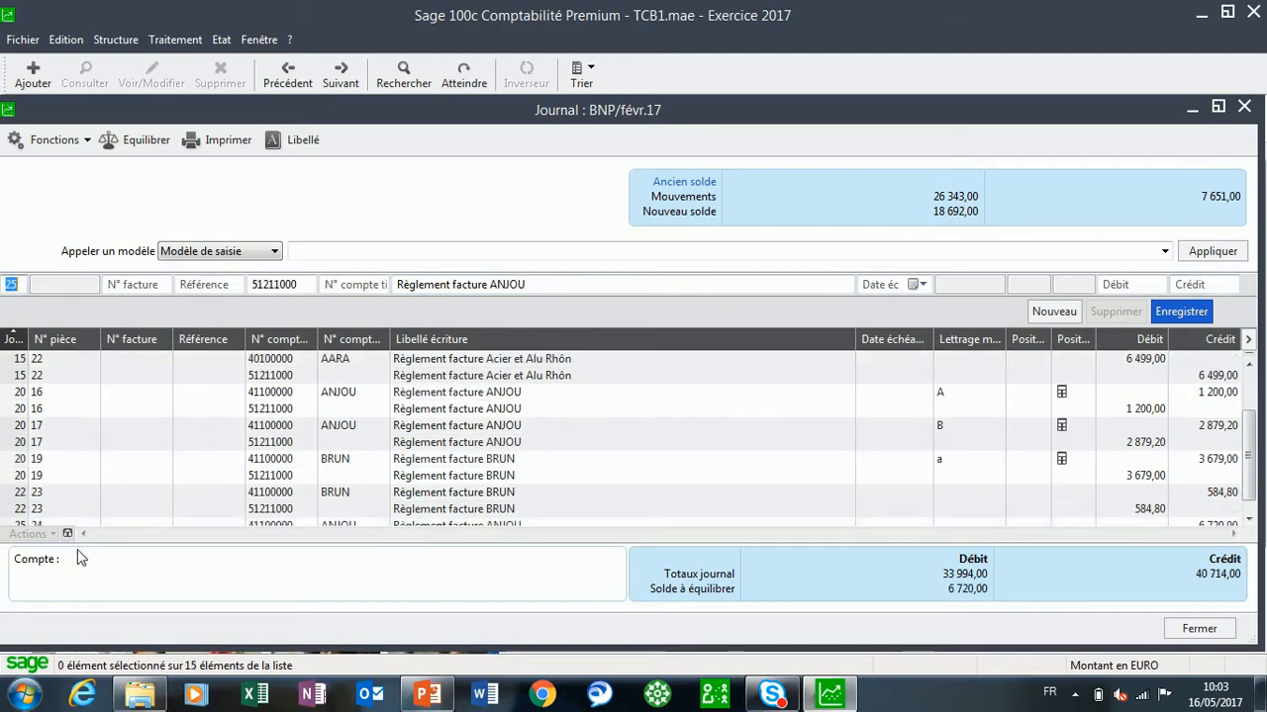
# Balance the ANJOU payment with a bank counterpart line debiting 6720, and save it.
pyautogui.press('Tab')
pyautogui.press('Tab')
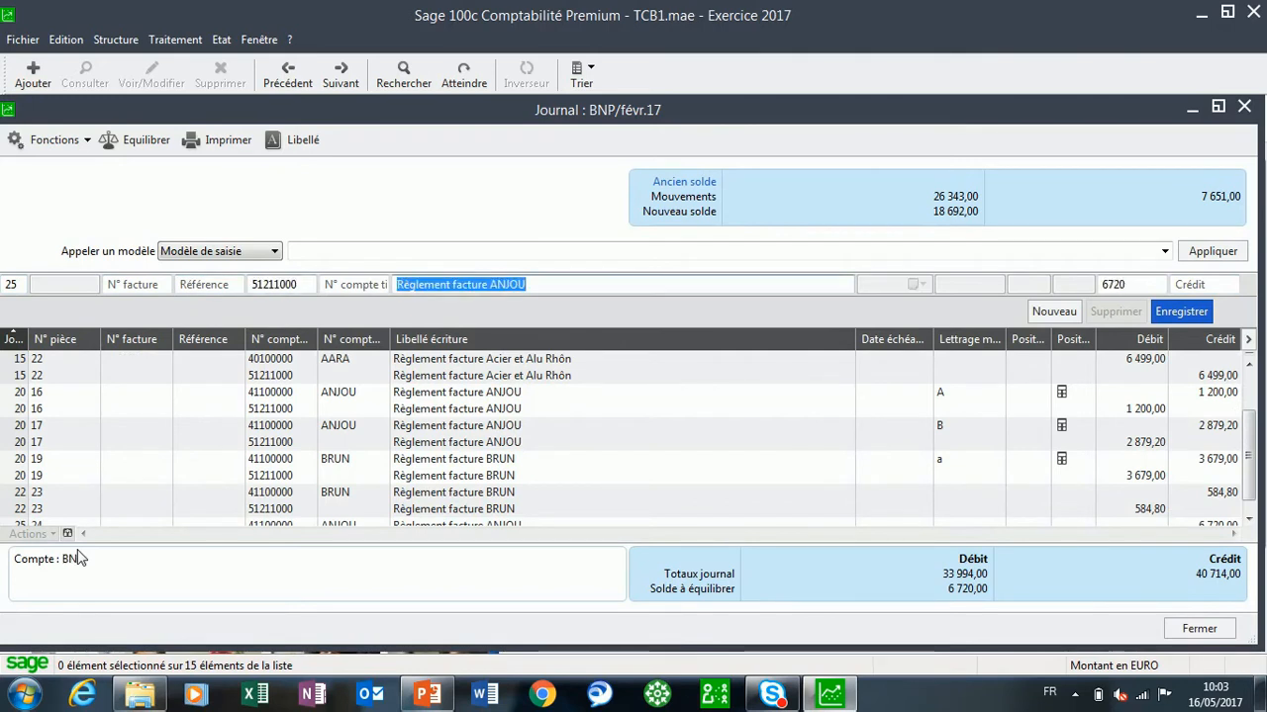
pyautogui.press('Return')
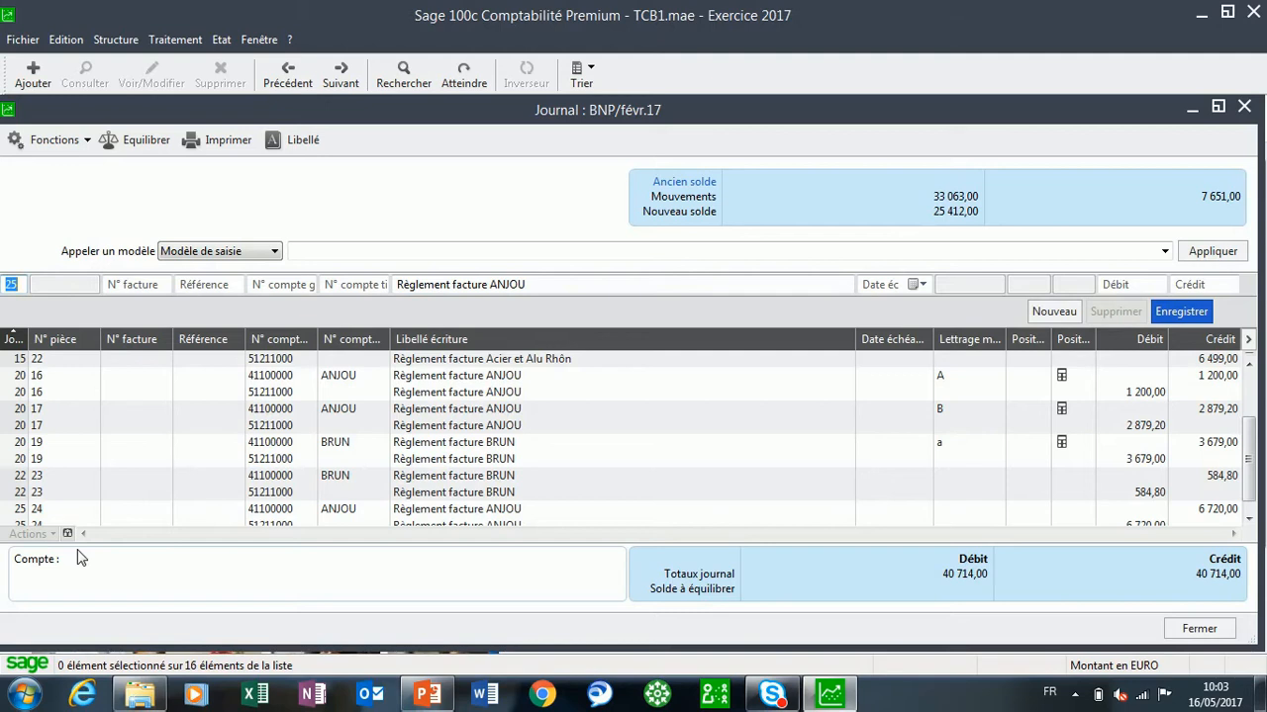
# Close the bank journal and open the lettering window of customer account ACDFDROMEARDECHE from the third-party account management.
pyautogui.click(1198, 628)
pyautogui.click(614, 127)
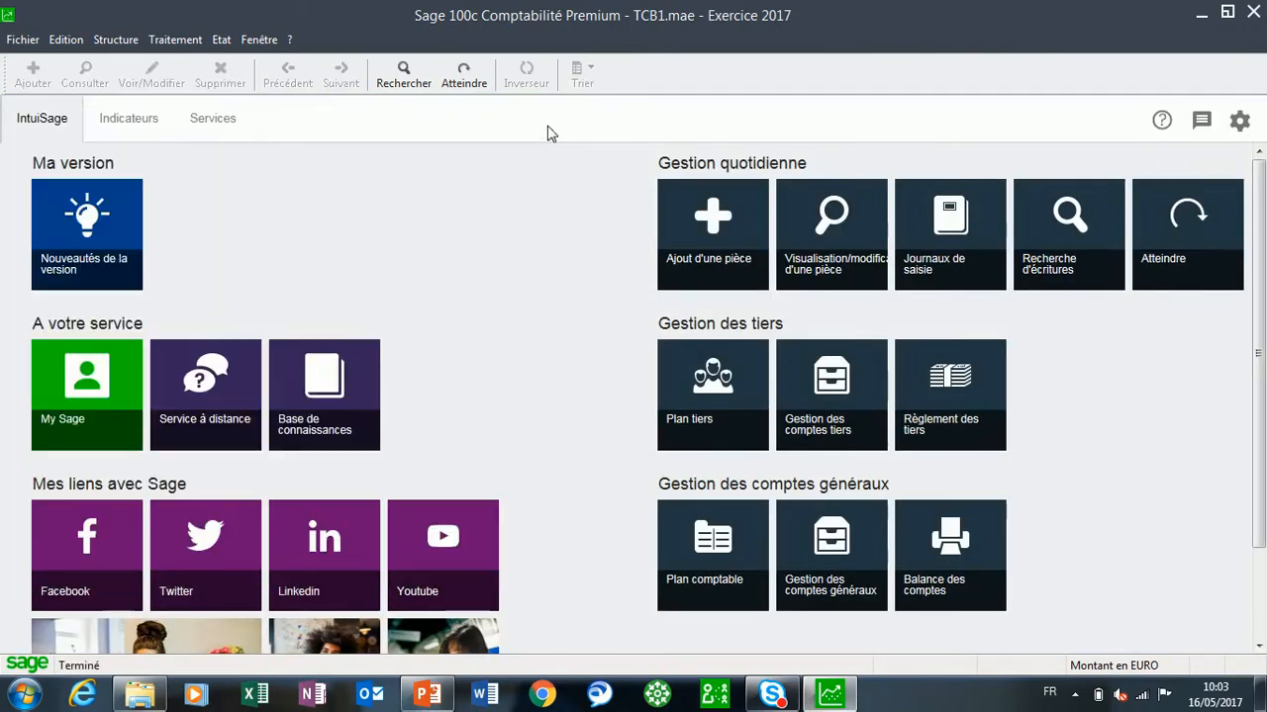
pyautogui.click(176, 45)
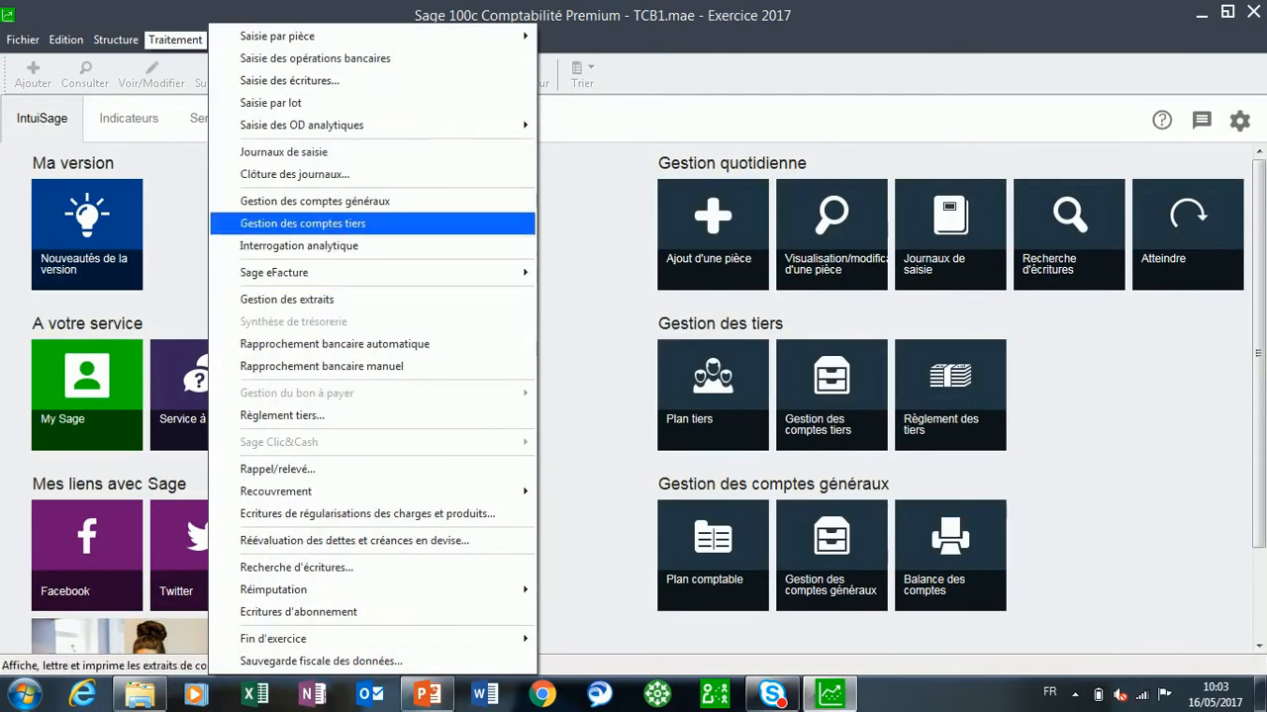
pyautogui.click(332, 221)
pyautogui.click(459, 113)
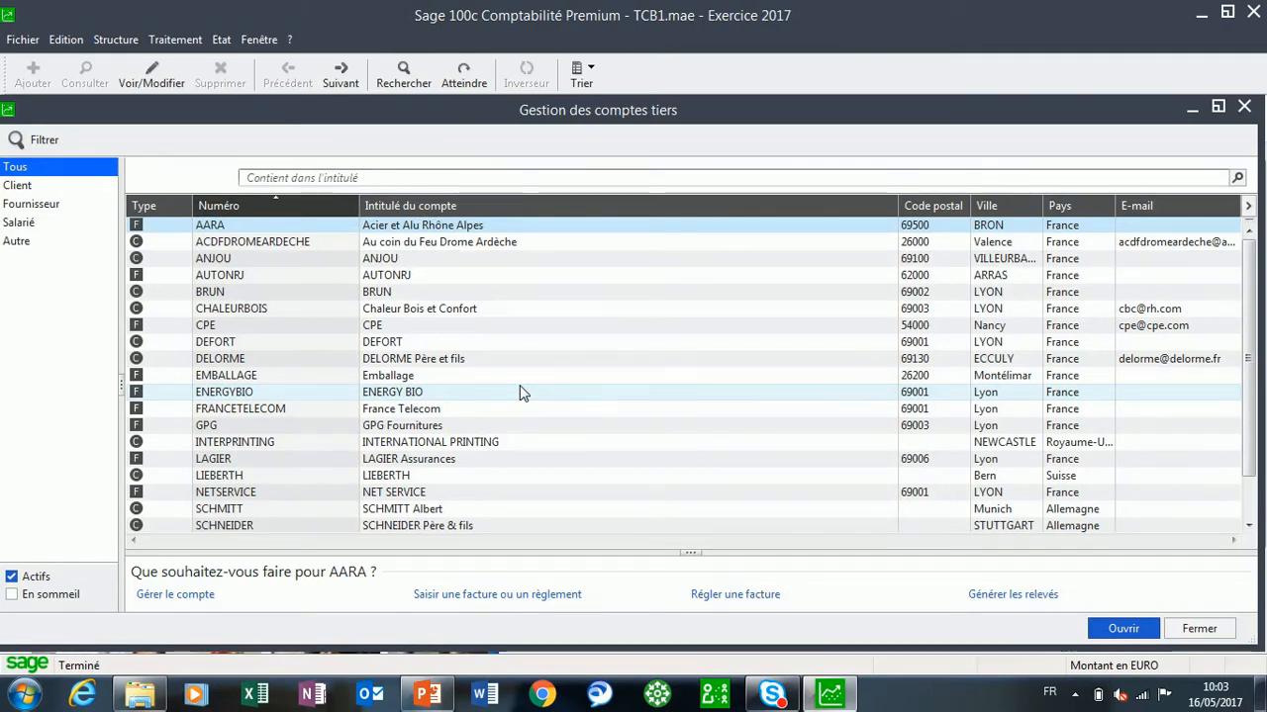
pyautogui.click(390, 246)
pyautogui.doubleClick(391, 245)
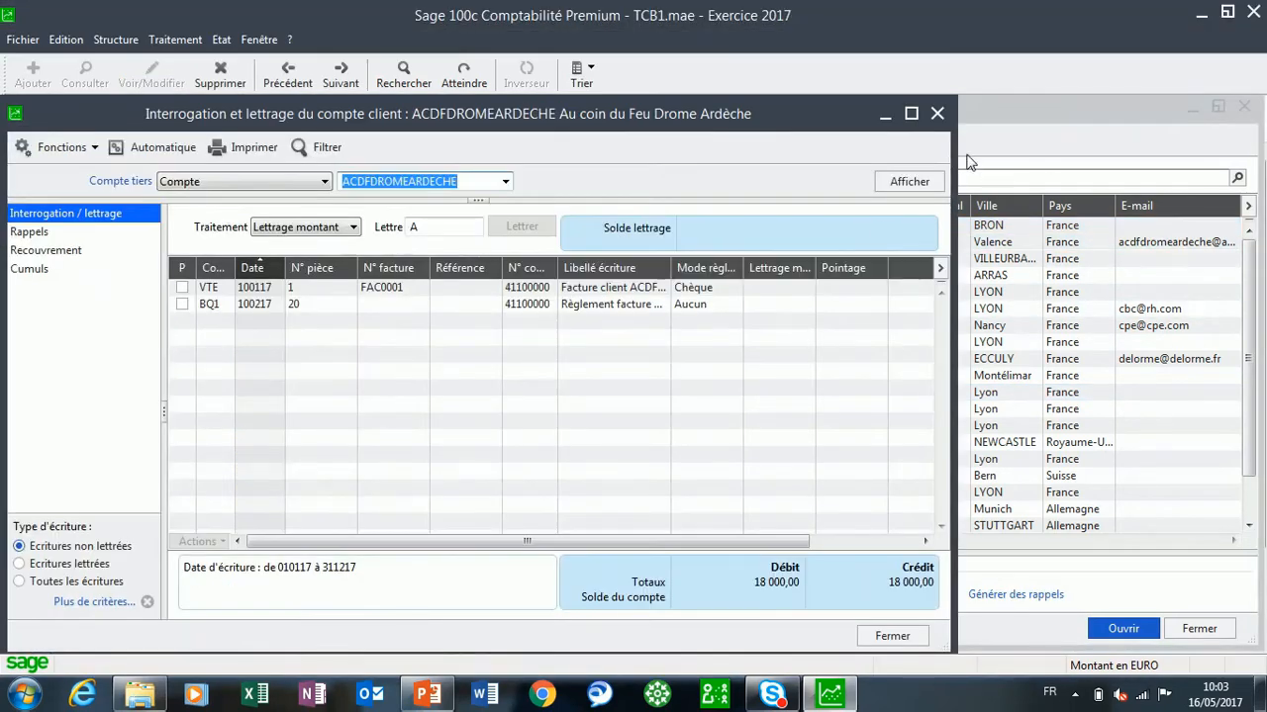
# Letter invoice FAC0001 with bank payment piece 20 on customer account ACDFDROMEARDECHE, using amount lettering under letter A.
pyautogui.click(909, 114)
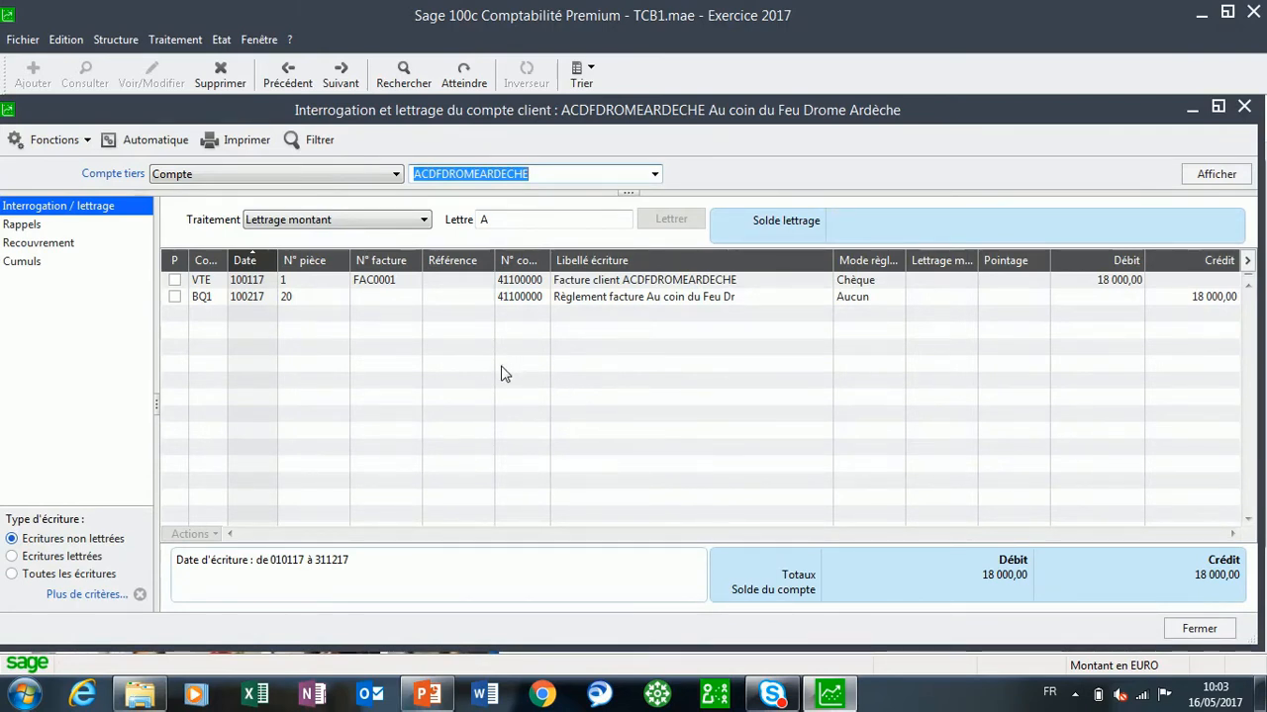
pyautogui.click(175, 282)
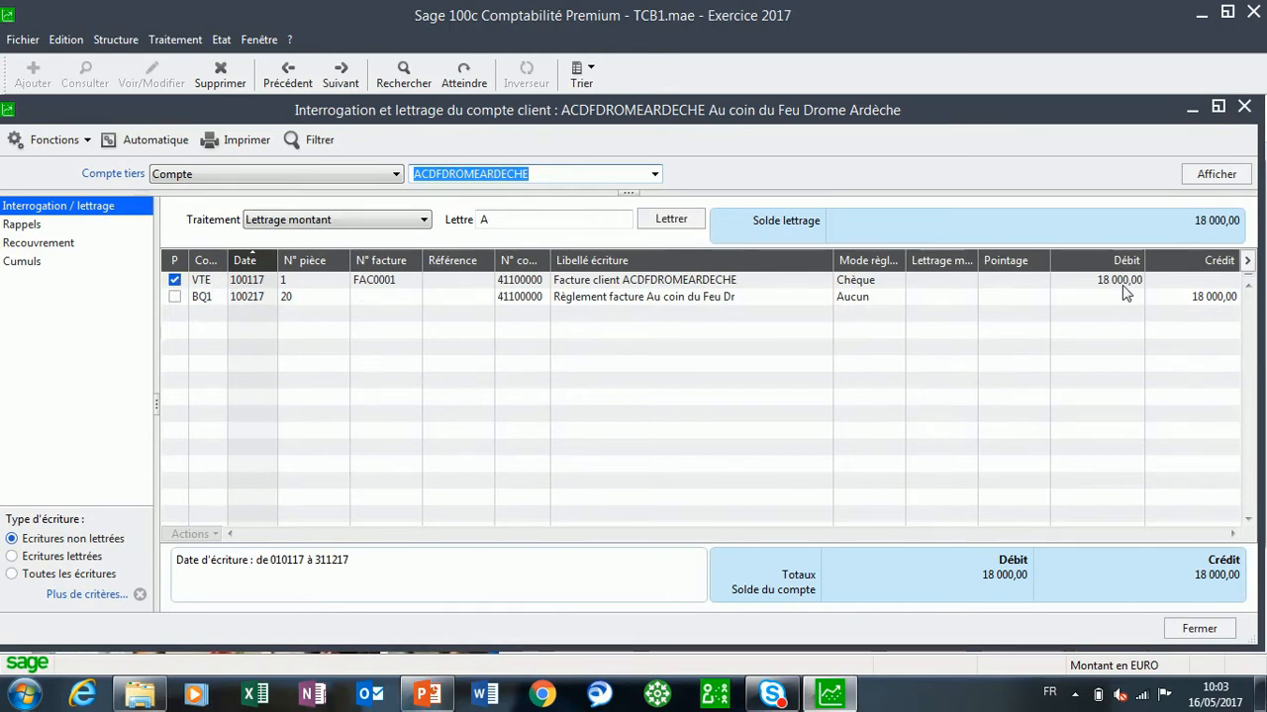
pyautogui.click(175, 297)
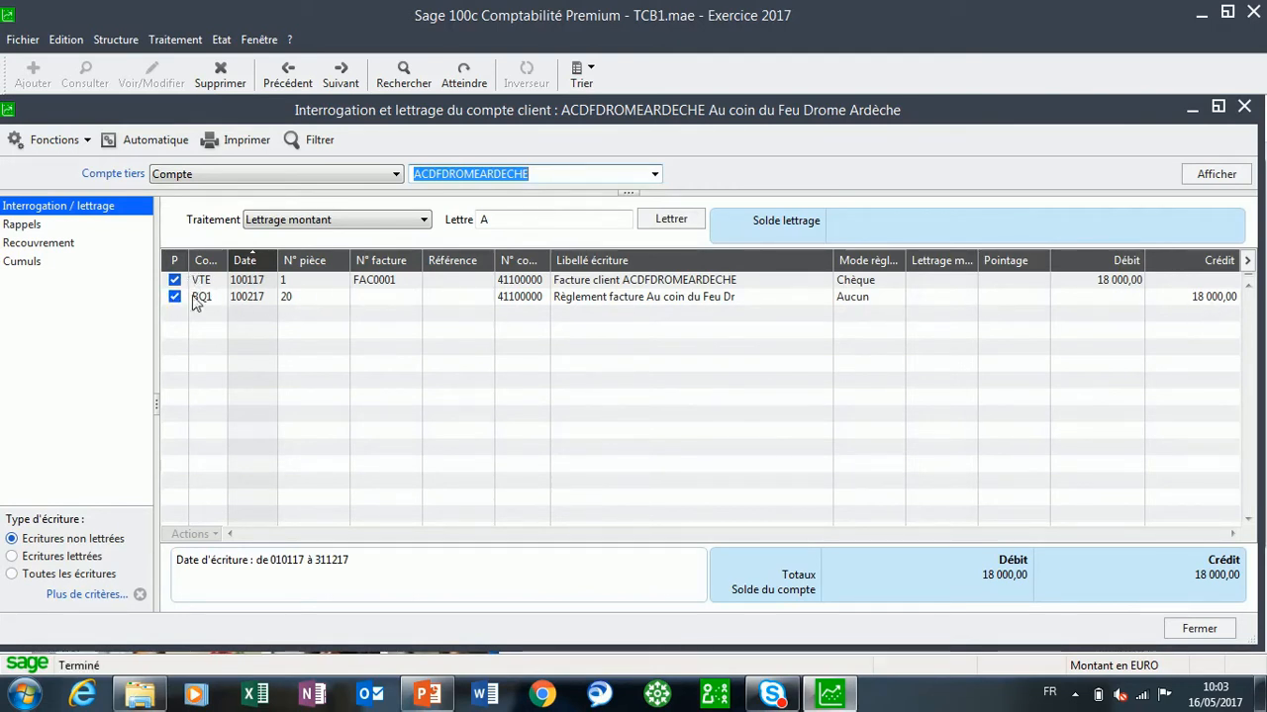
pyautogui.click(320, 221)
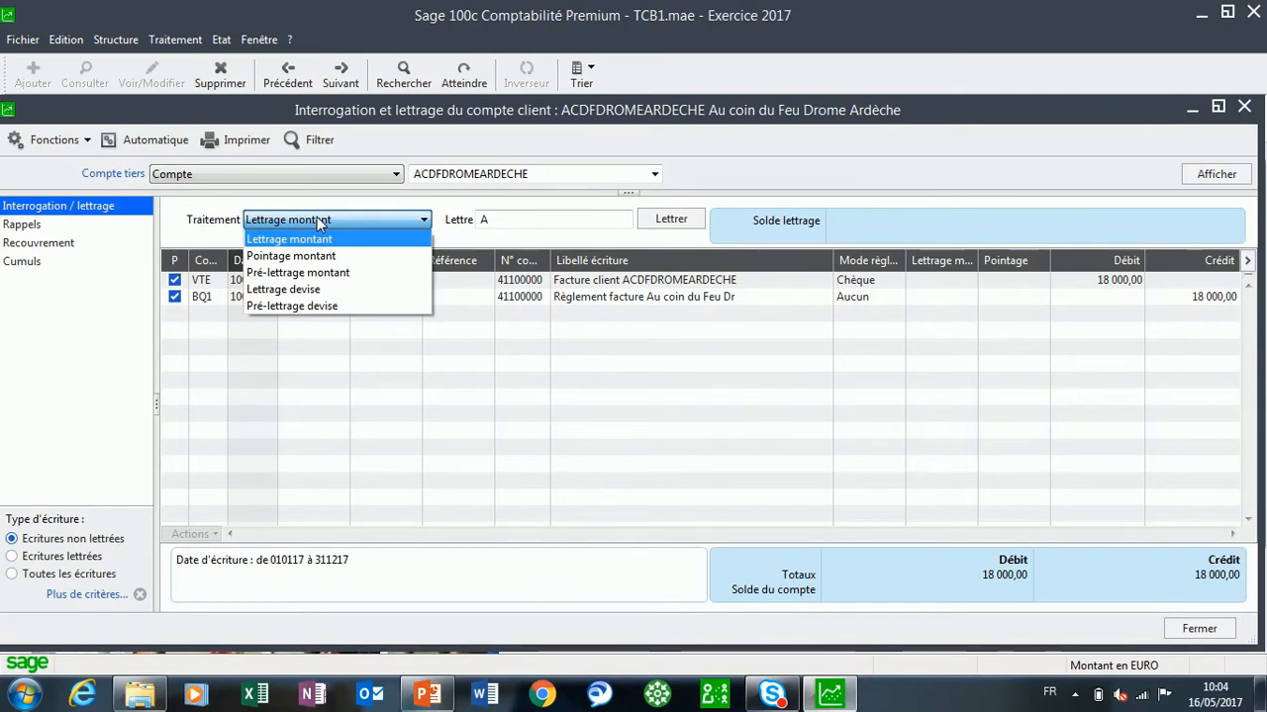
pyautogui.click(319, 222)
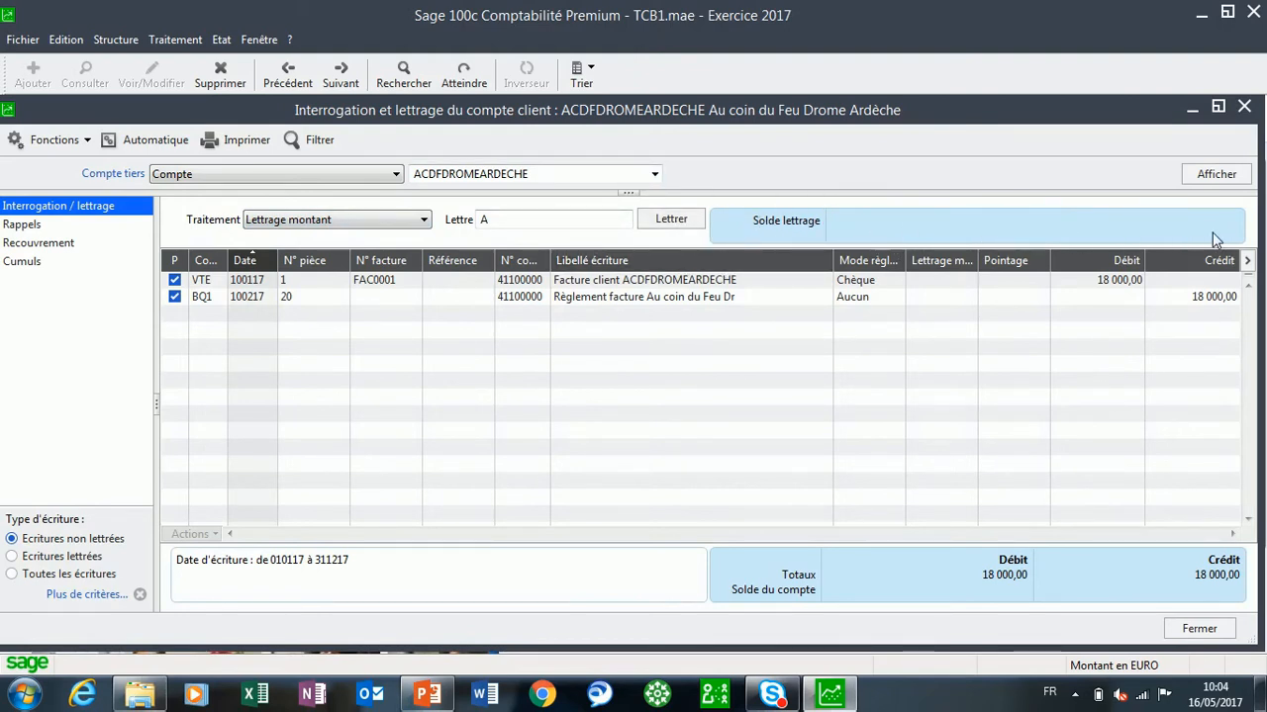
pyautogui.click(175, 298)
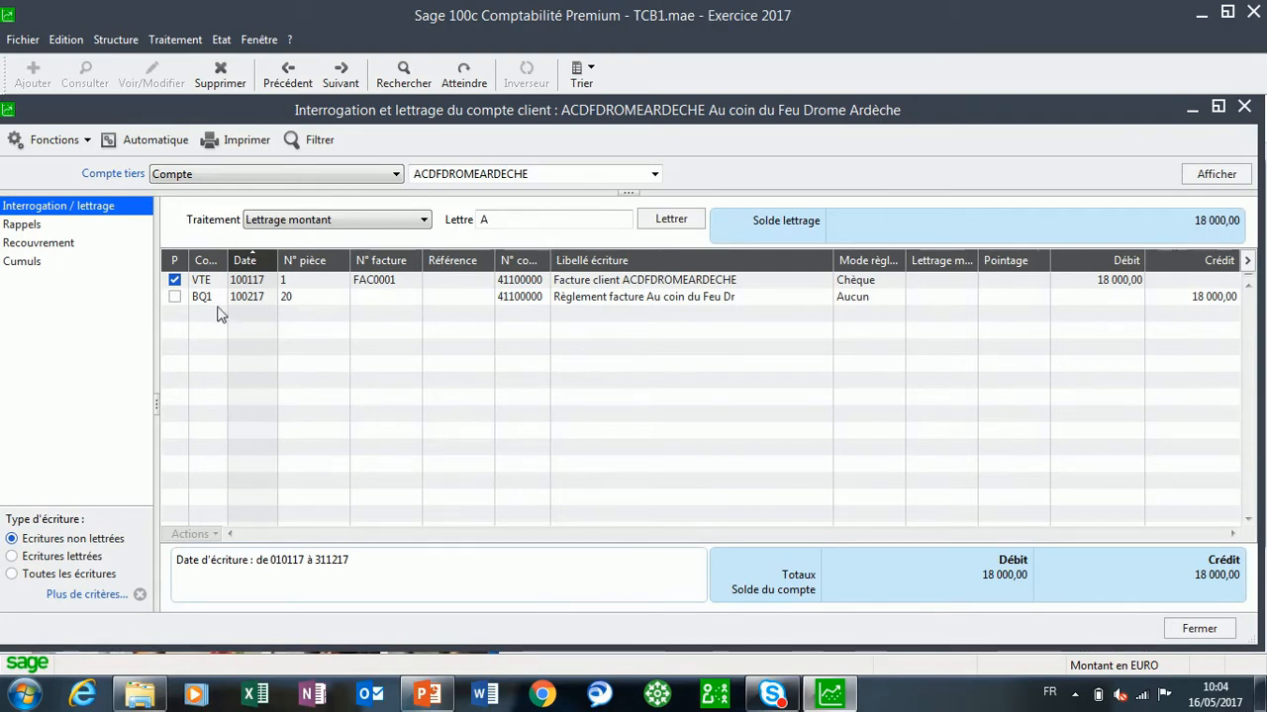
pyautogui.click(175, 298)
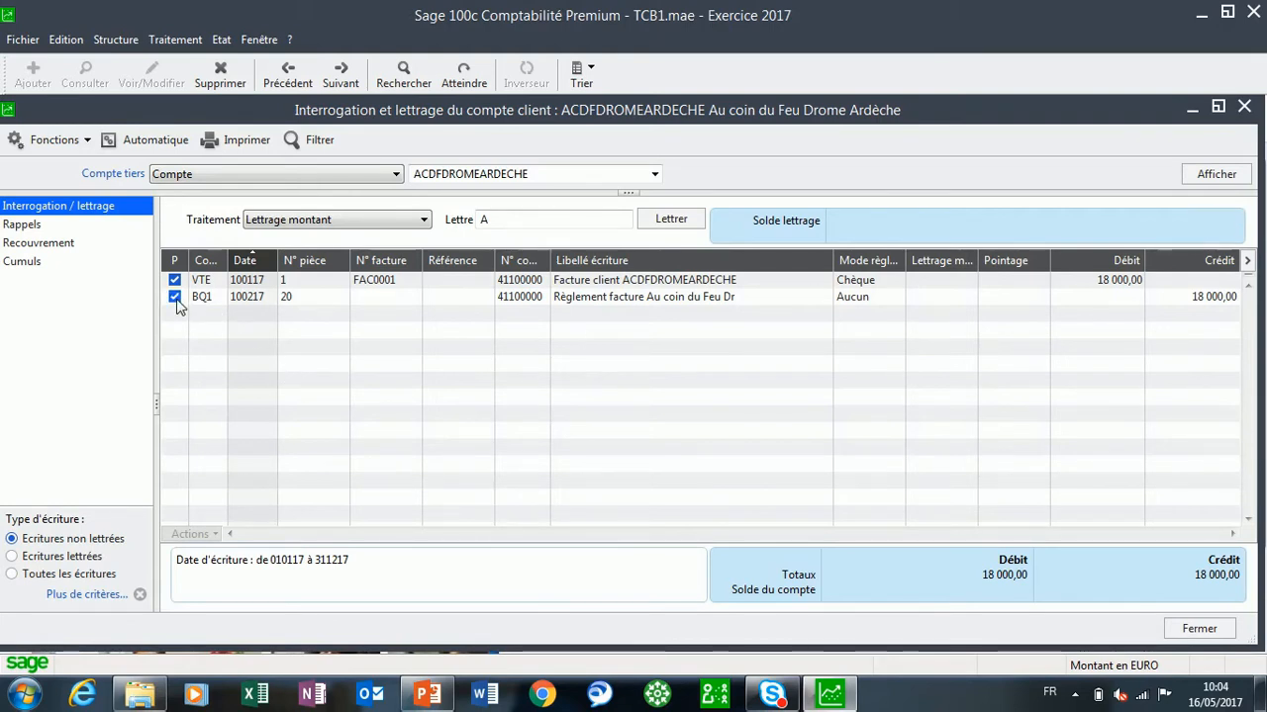
pyautogui.click(671, 224)
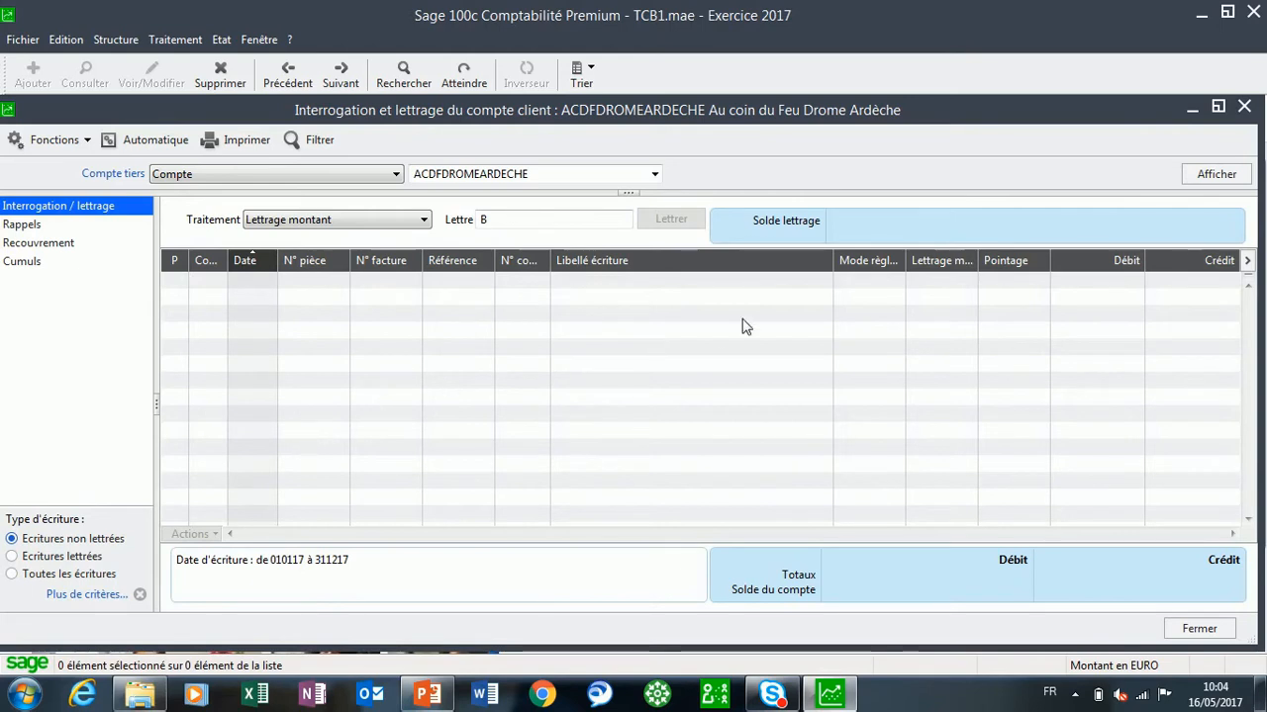
# Display the account's lettered entries, followed by all its entries, and switch the lettering window to supplier account AARA.
pyautogui.click(13, 557)
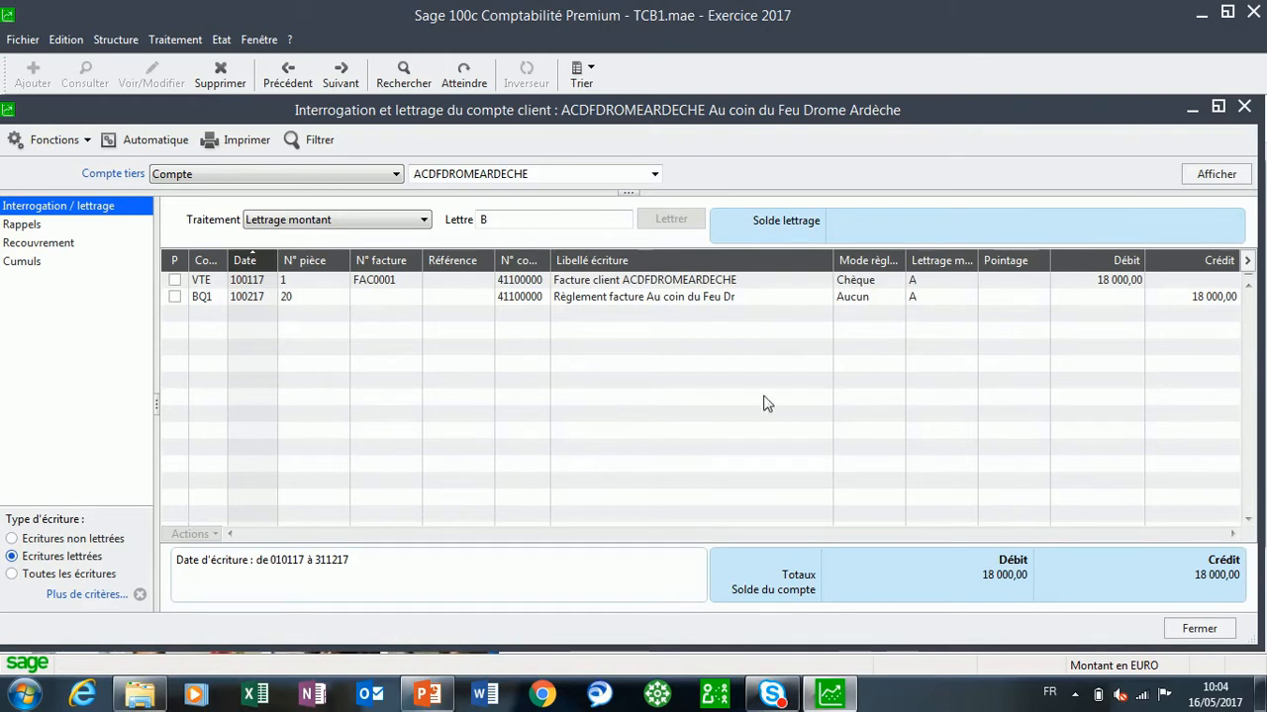
pyautogui.click(12, 575)
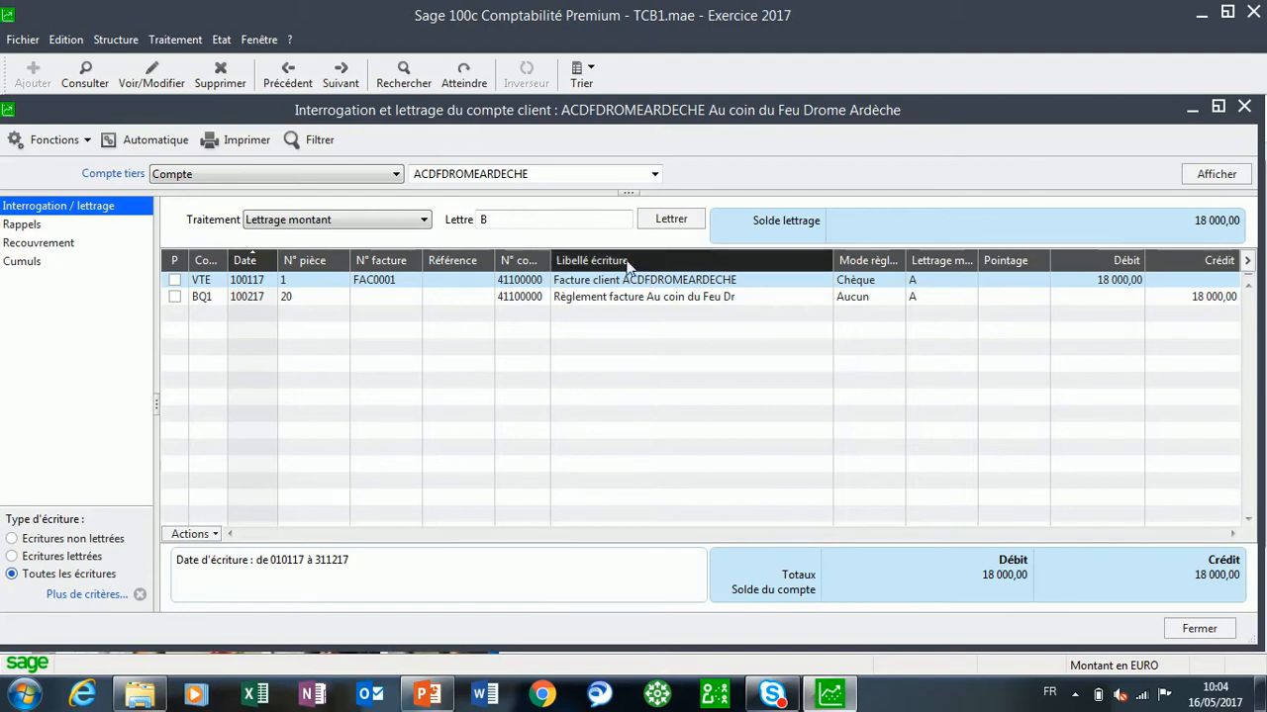
pyautogui.moveTo(540, 175); pyautogui.dragTo(343, 192)
pyautogui.press('Delete')
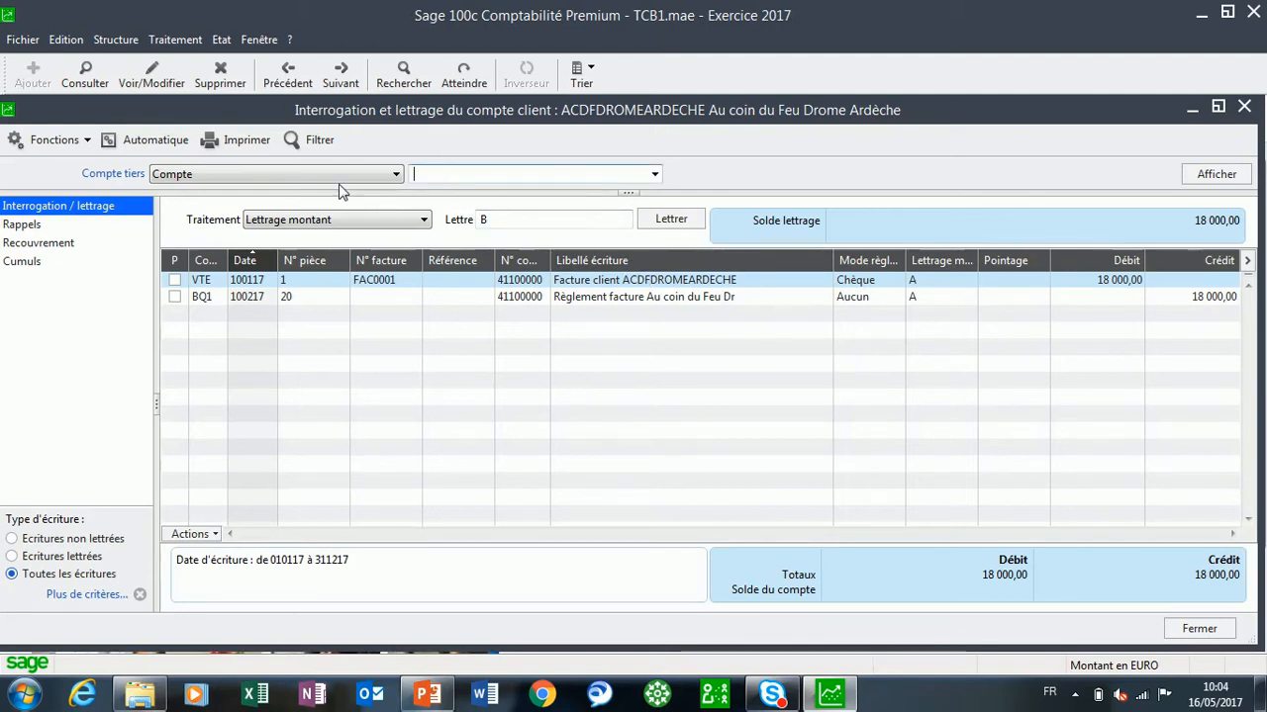
pyautogui.click(655, 176)
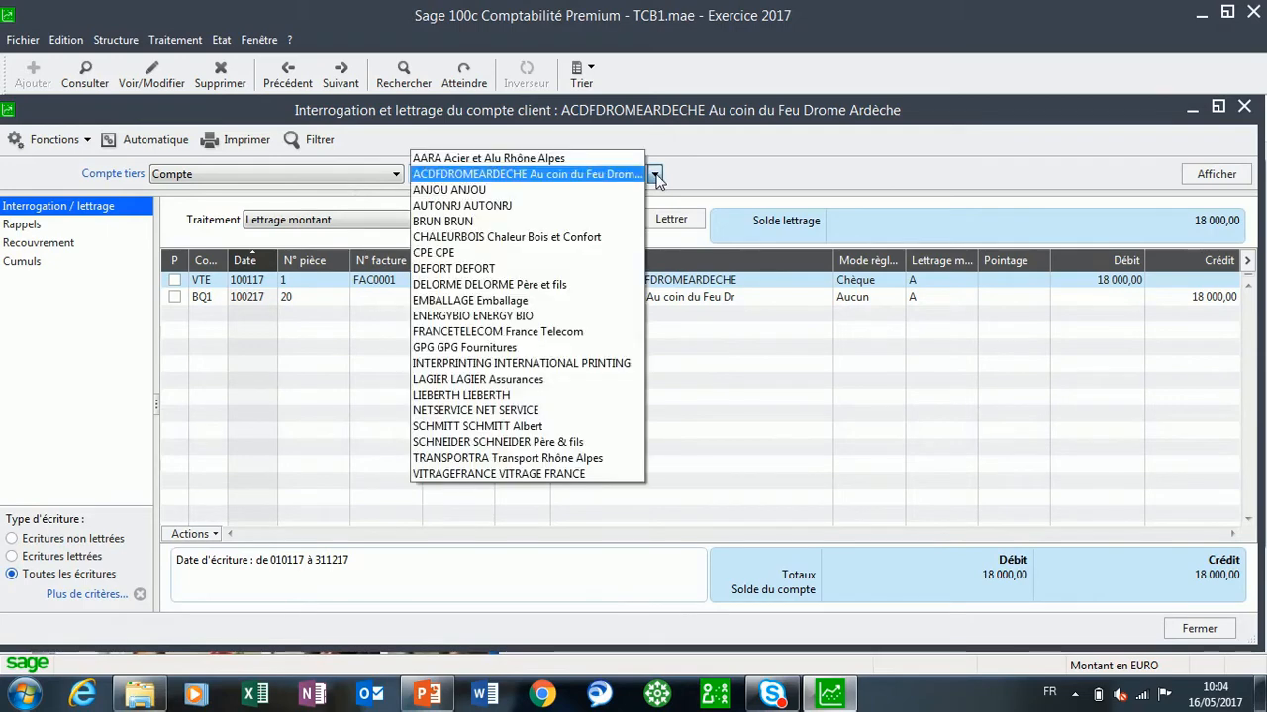
pyautogui.click(465, 160)
pyautogui.press('Tab')
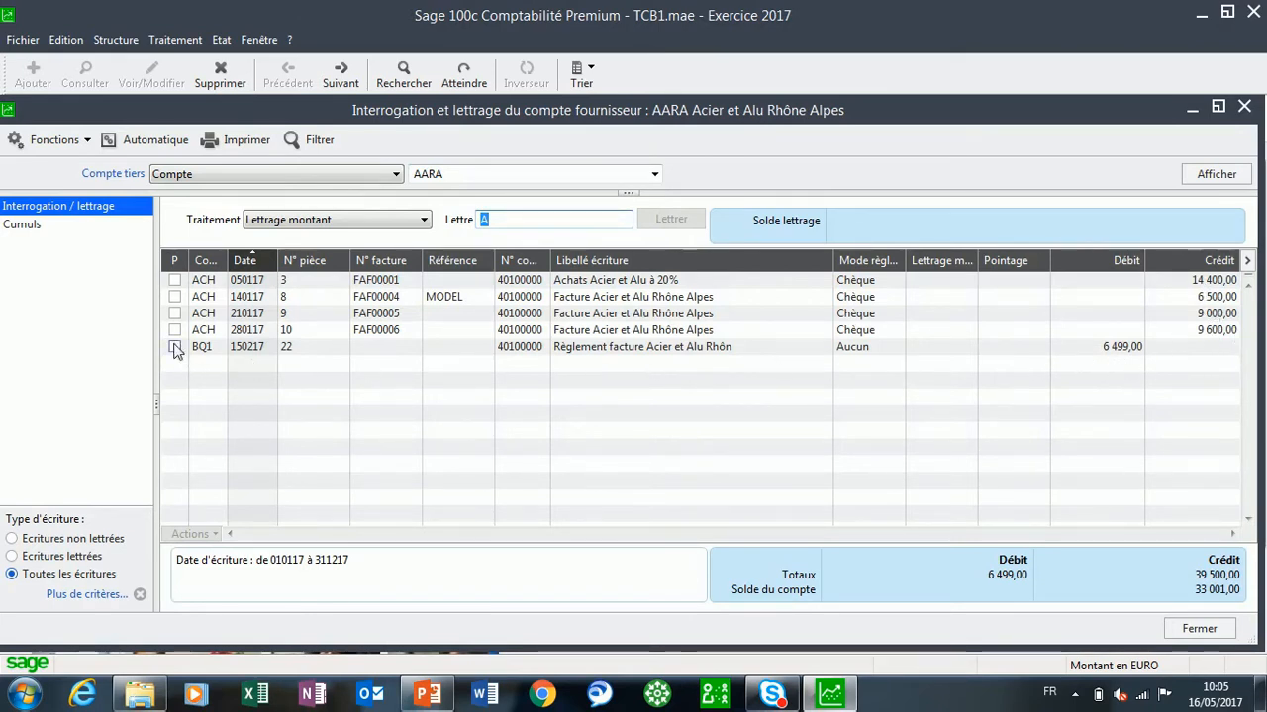
# Try to letter invoice FAF00004 with bank payment piece 22 on the AARA account, declining the balancing entry.
pyautogui.click(174, 297)
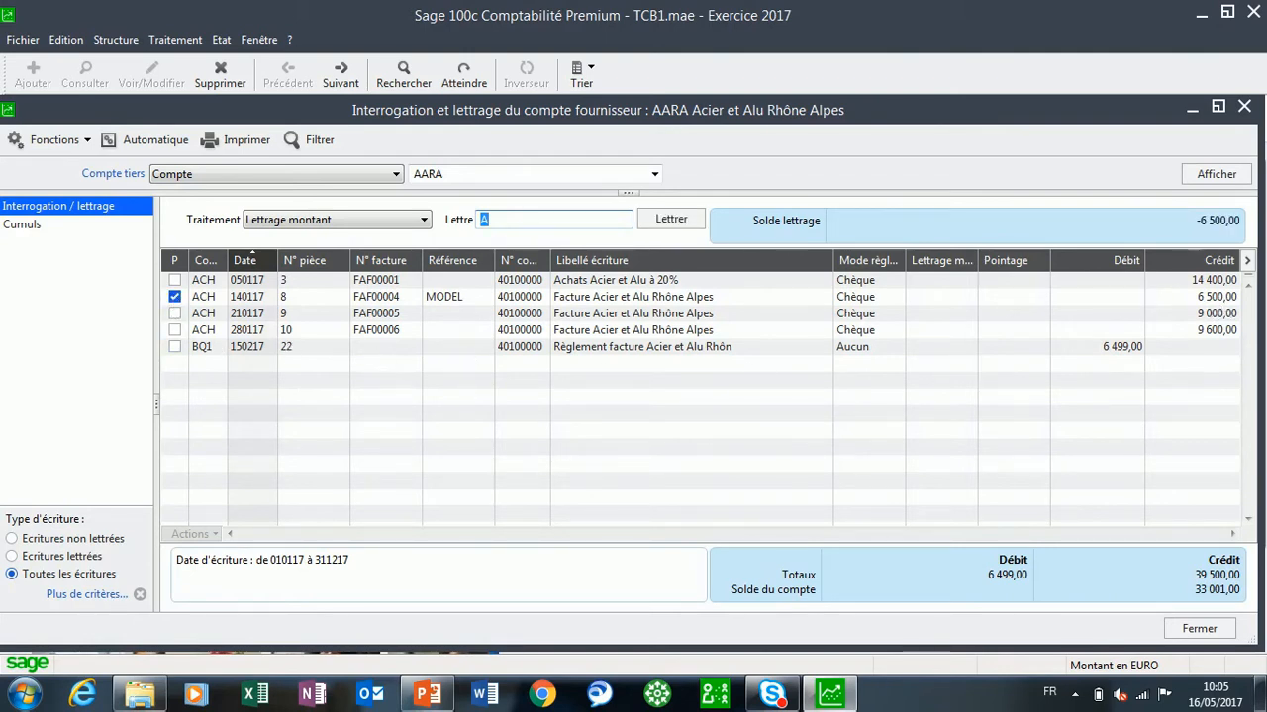
pyautogui.click(174, 347)
pyautogui.click(667, 220)
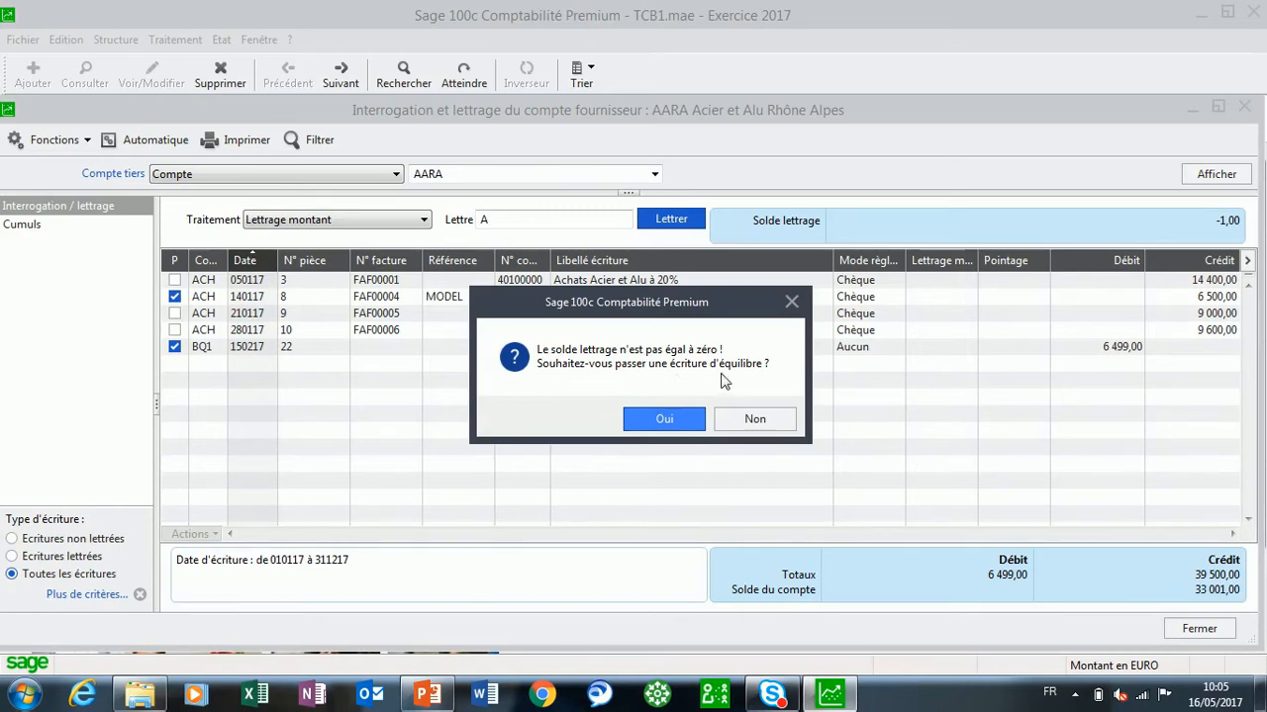
pyautogui.click(758, 423)
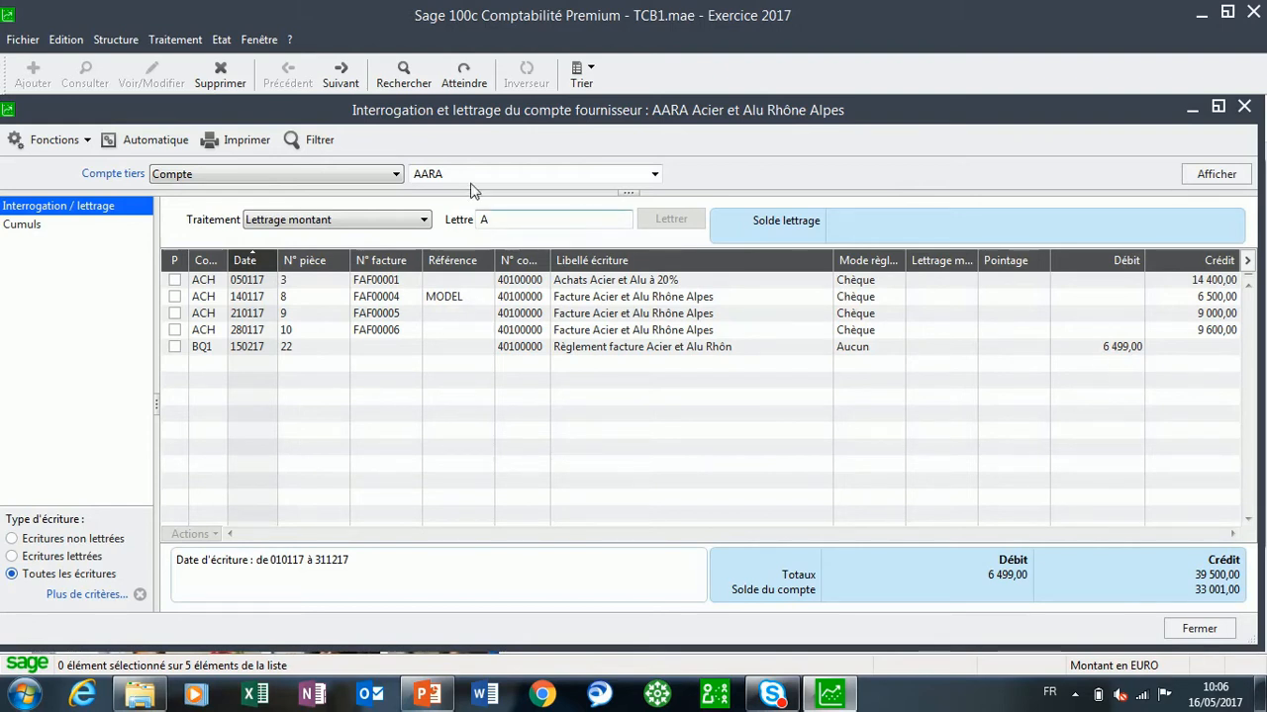
# Switch the lettering window to supplier account EMBALLAGE and show only its unlettered entries.
pyautogui.moveTo(451, 175); pyautogui.dragTo(311, 175)
pyautogui.write('EM')
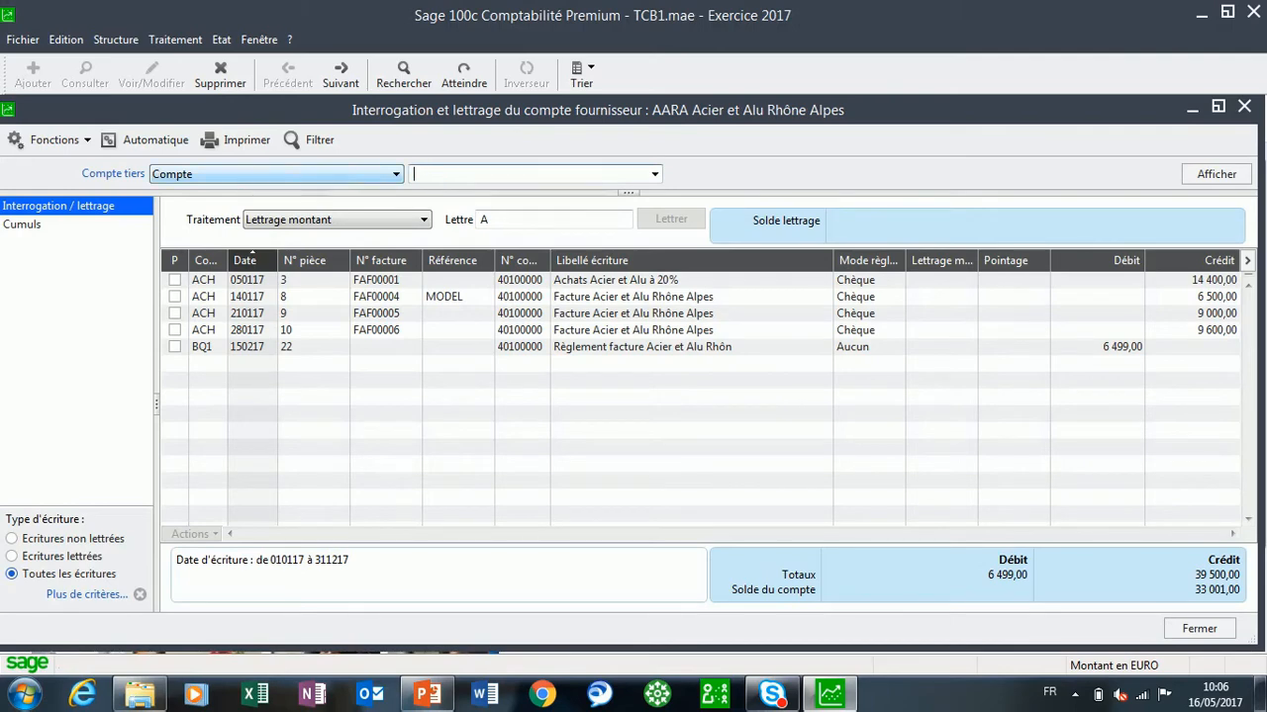
pyautogui.click(654, 177)
pyautogui.press('Tab')
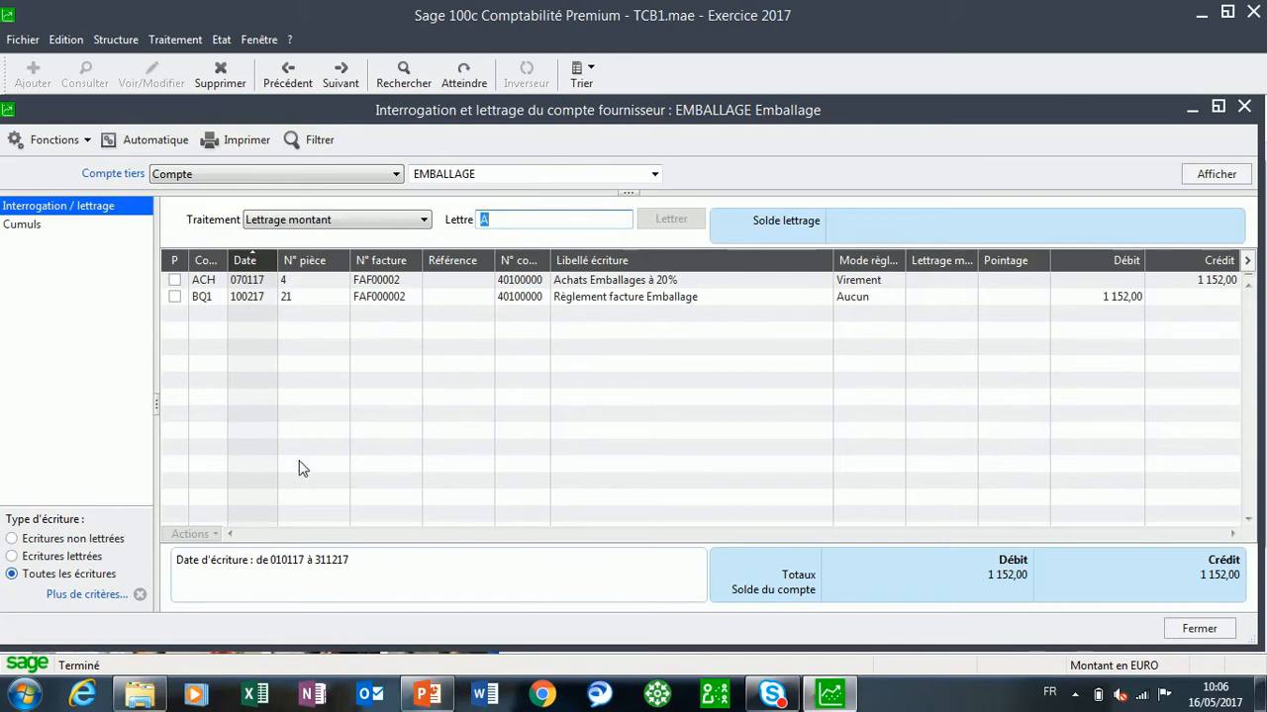
pyautogui.click(65, 540)
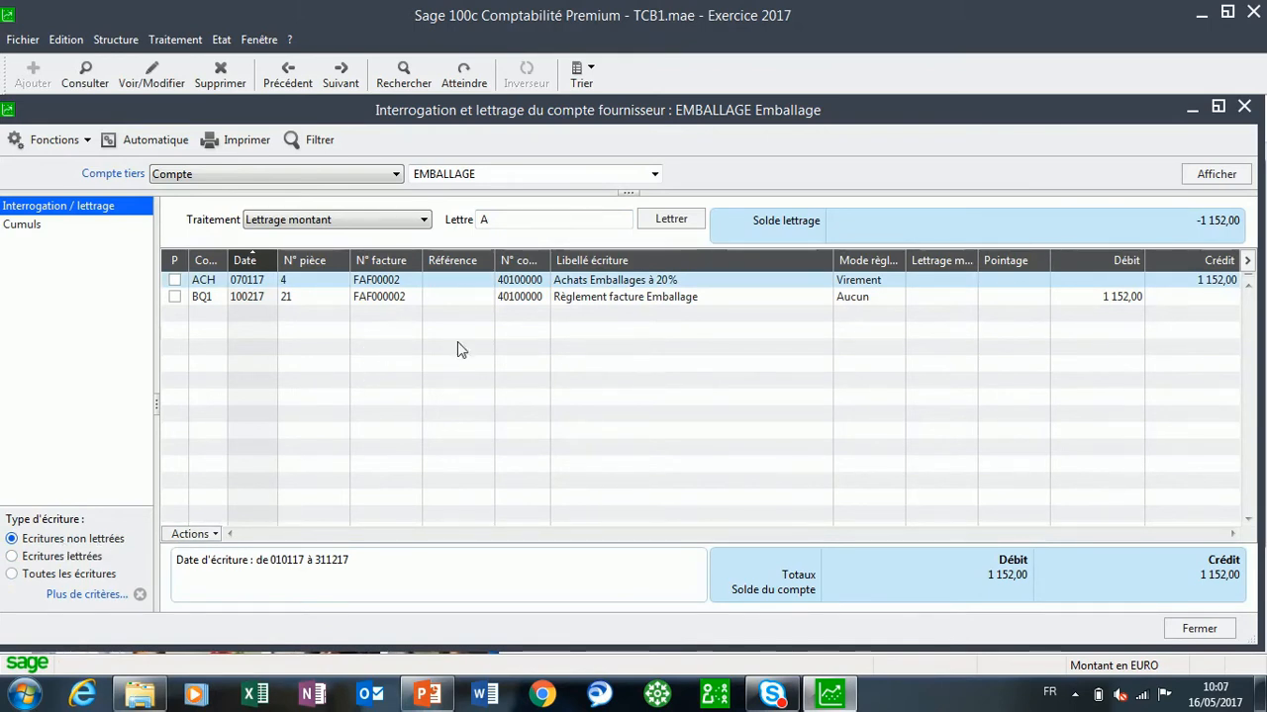
pyautogui.click(86, 141)
pyautogui.click(146, 140)
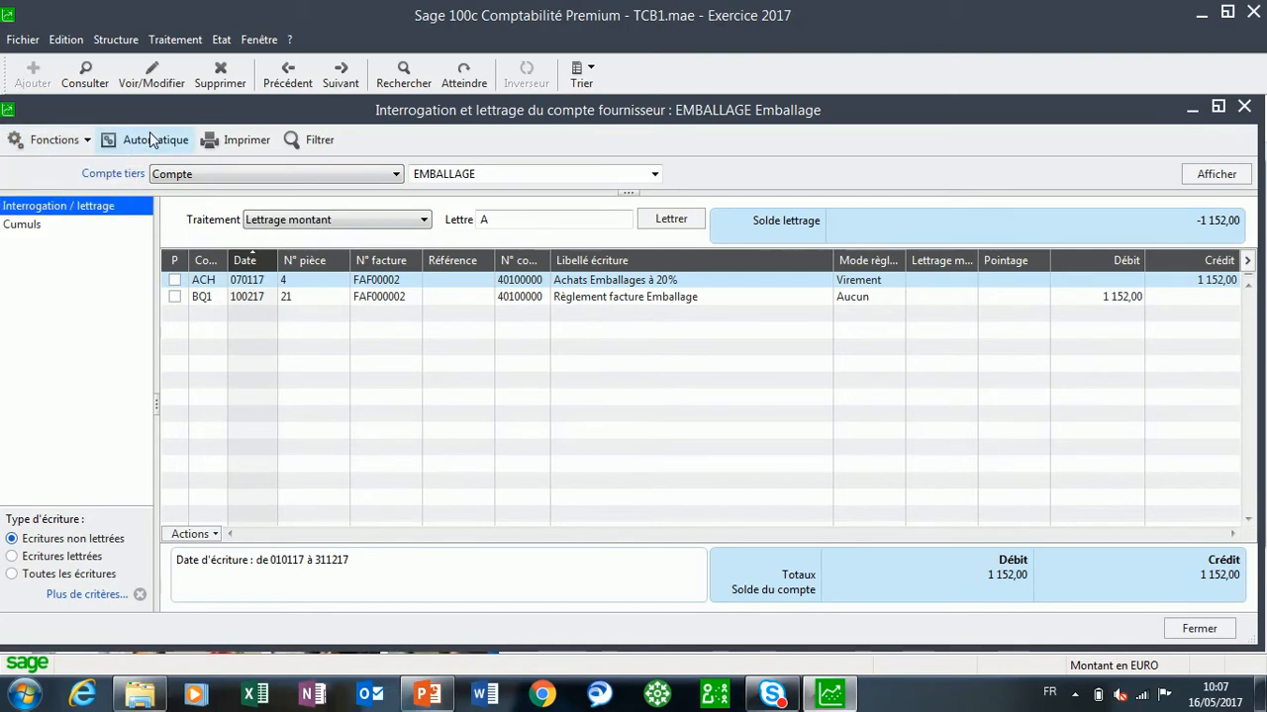
pyautogui.click(108, 141)
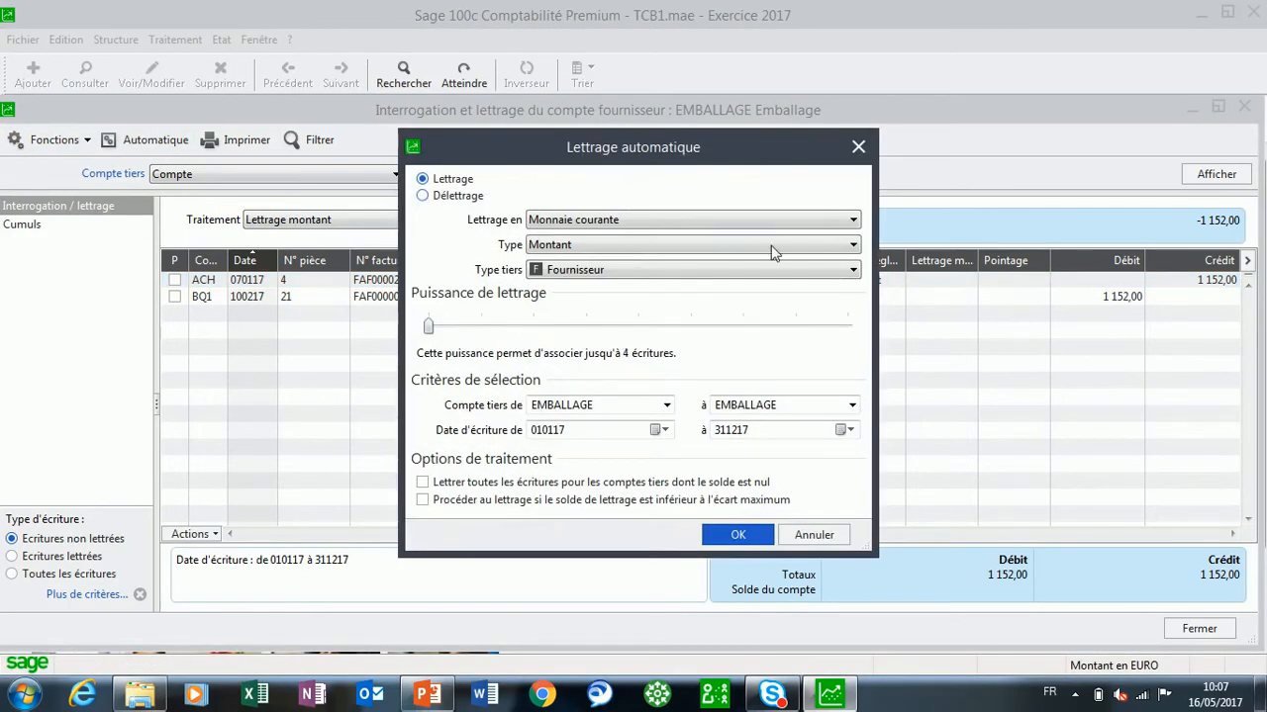
pyautogui.click(814, 535)
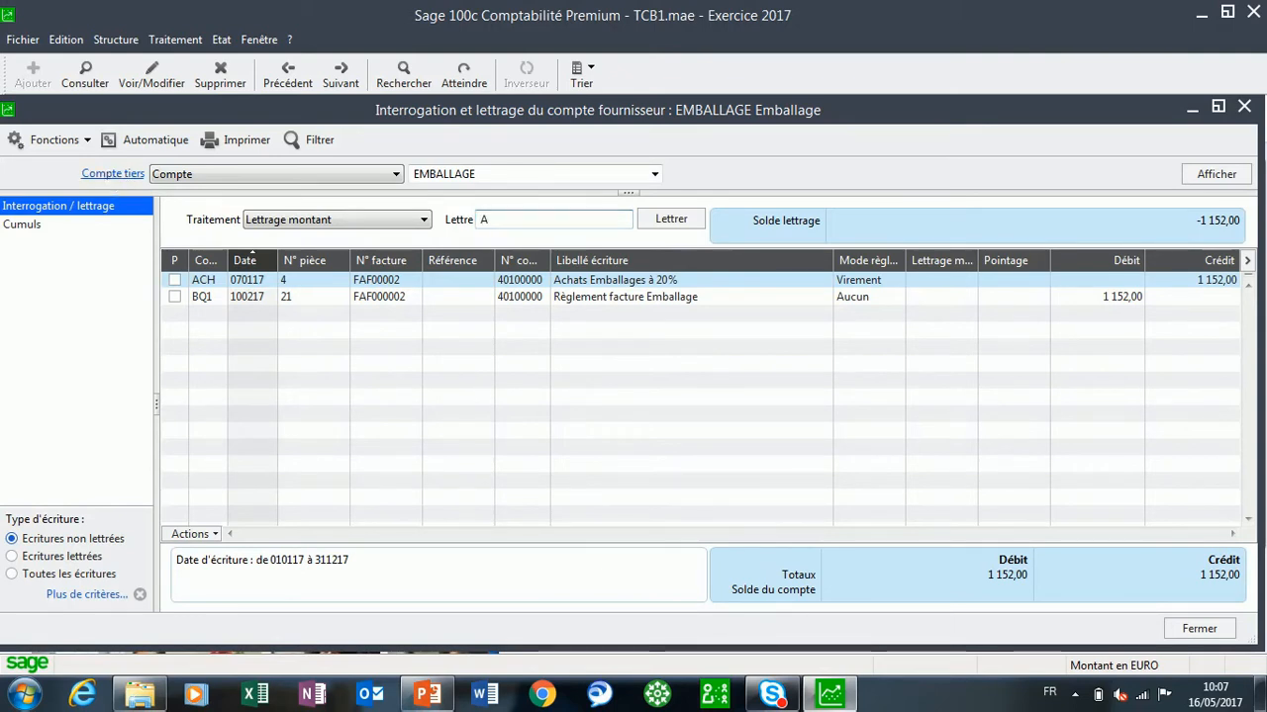
# Disable the automatic lettering authorization in supplier EMBALLAGE's processing options and try automatic lettering on that account.
pyautogui.click(110, 176)
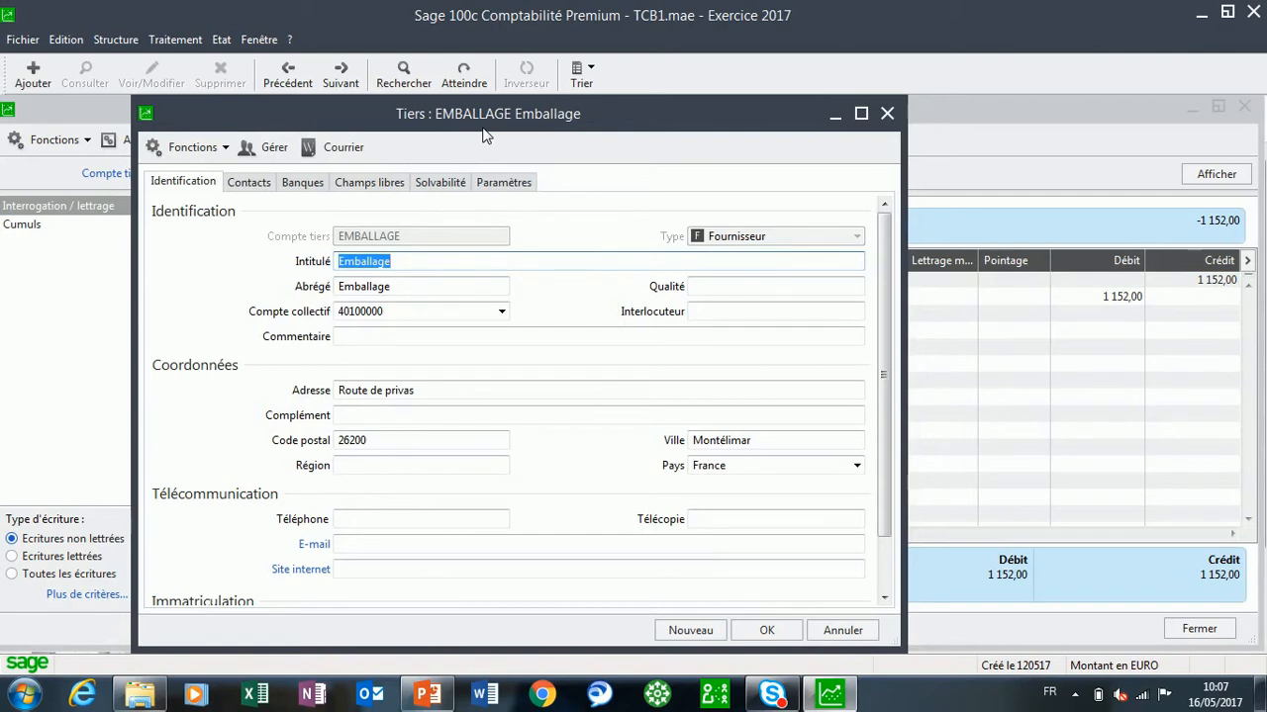
pyautogui.click(509, 180)
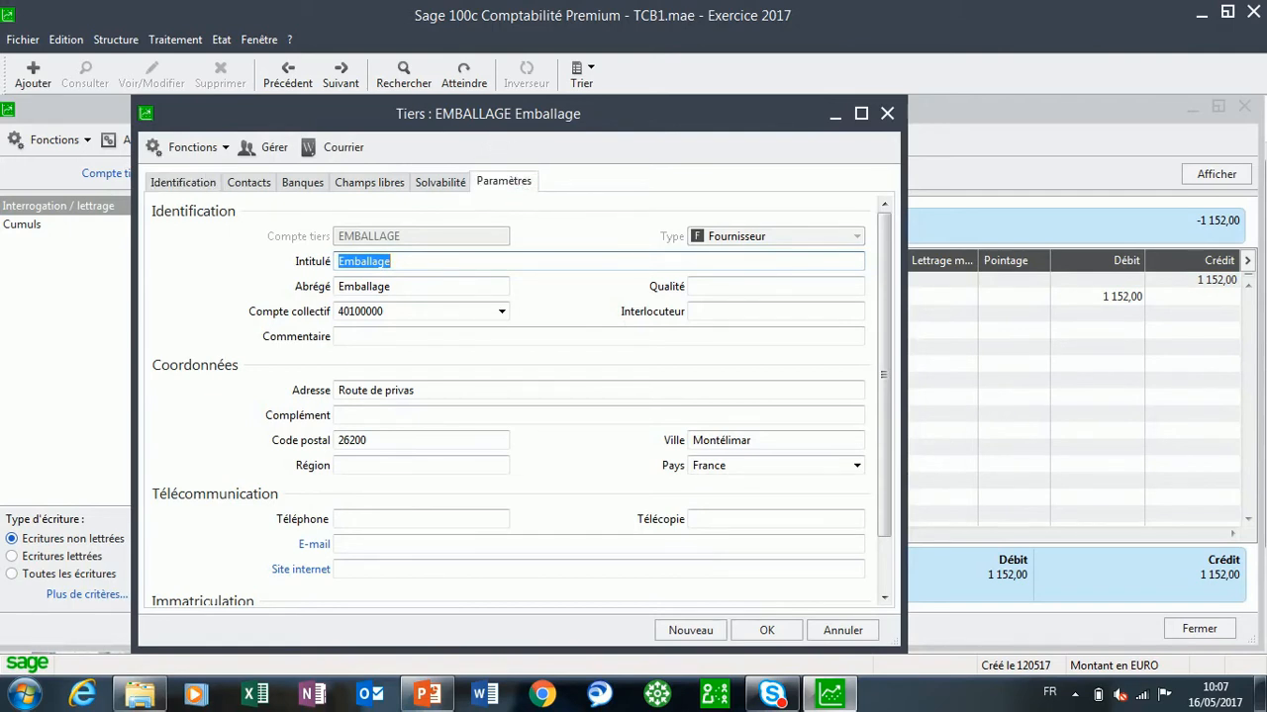
pyautogui.click(249, 232)
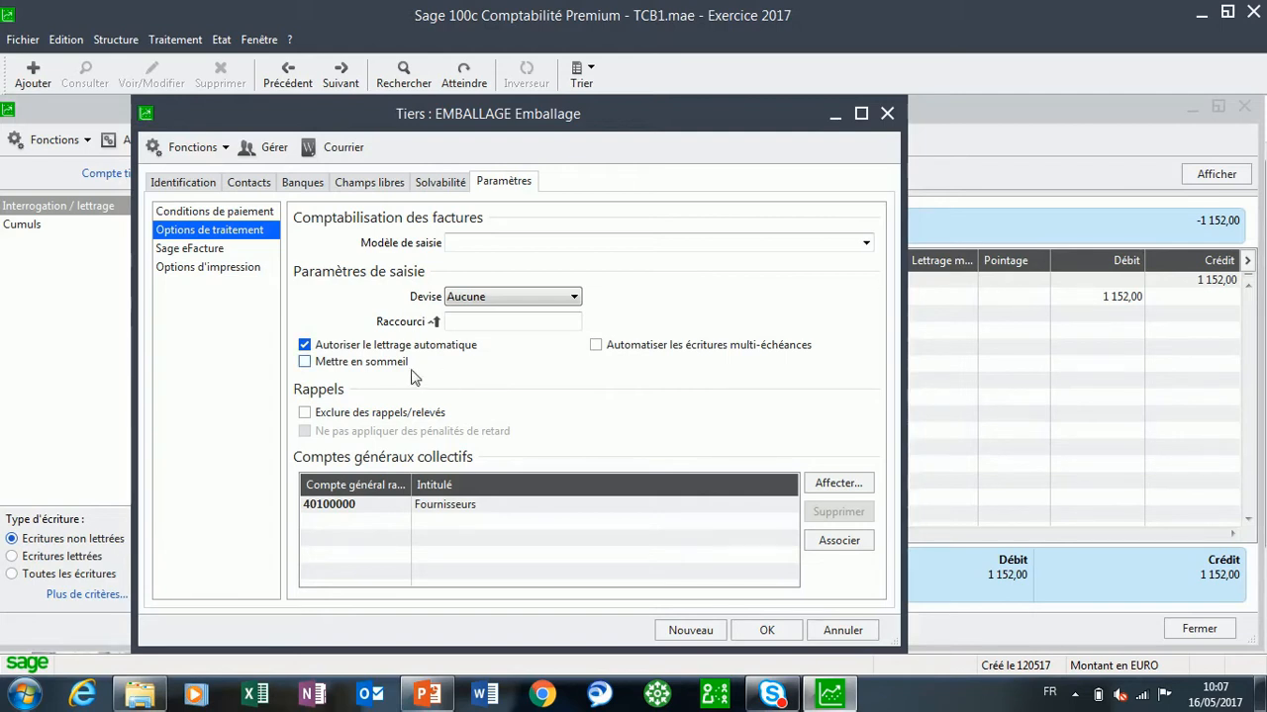
pyautogui.click(318, 348)
pyautogui.click(765, 633)
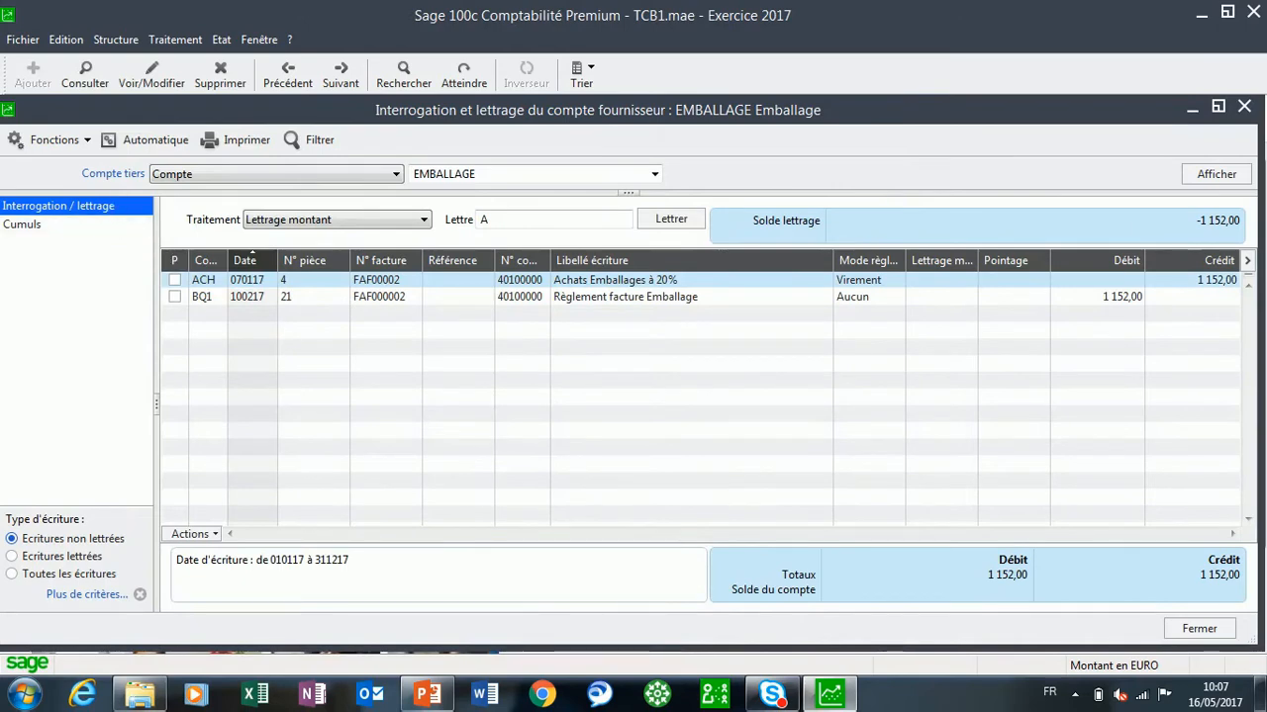
pyautogui.click(148, 142)
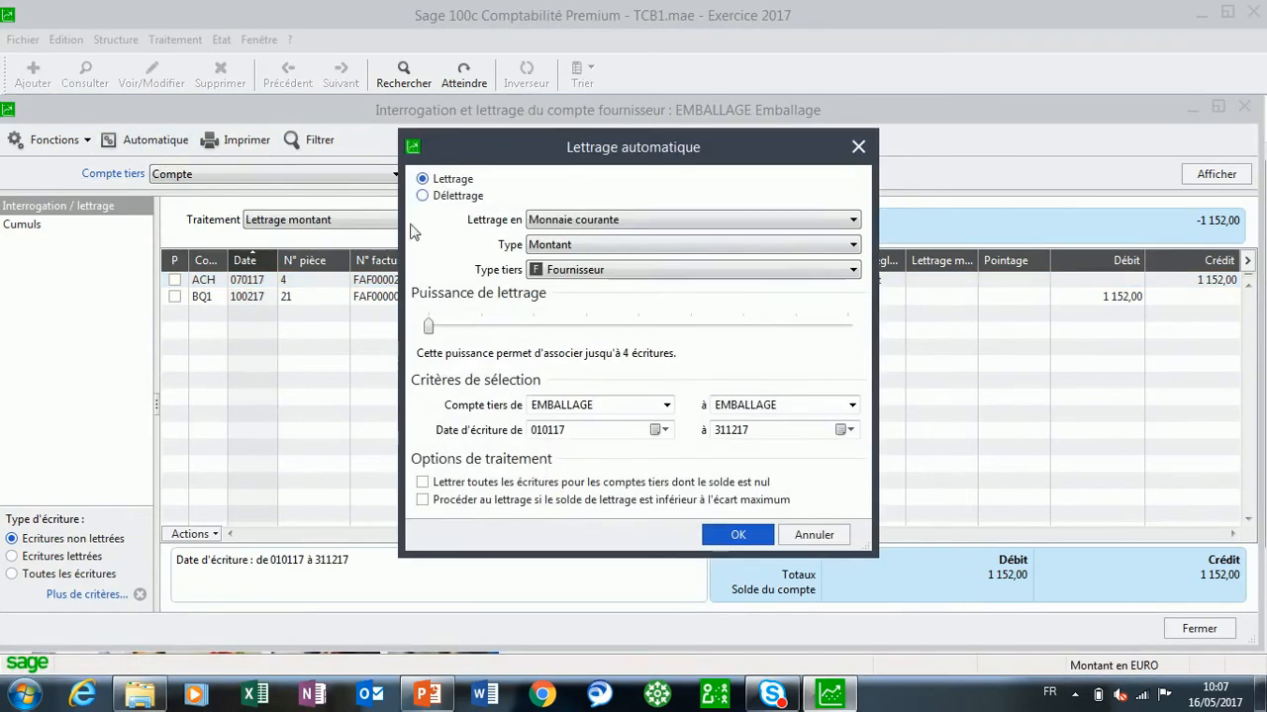
pyautogui.click(736, 536)
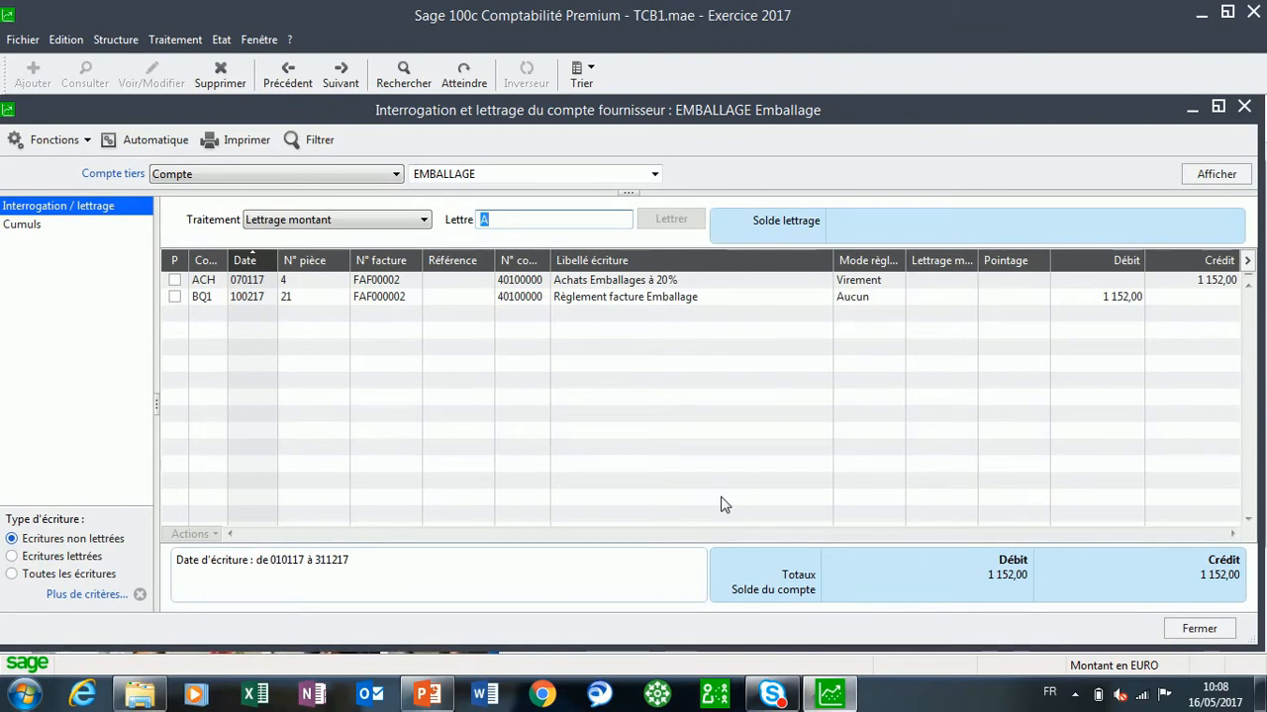
# Authorize automatic lettering again in supplier EMBALLAGE's processing options and save the record.
pyautogui.click(113, 173)
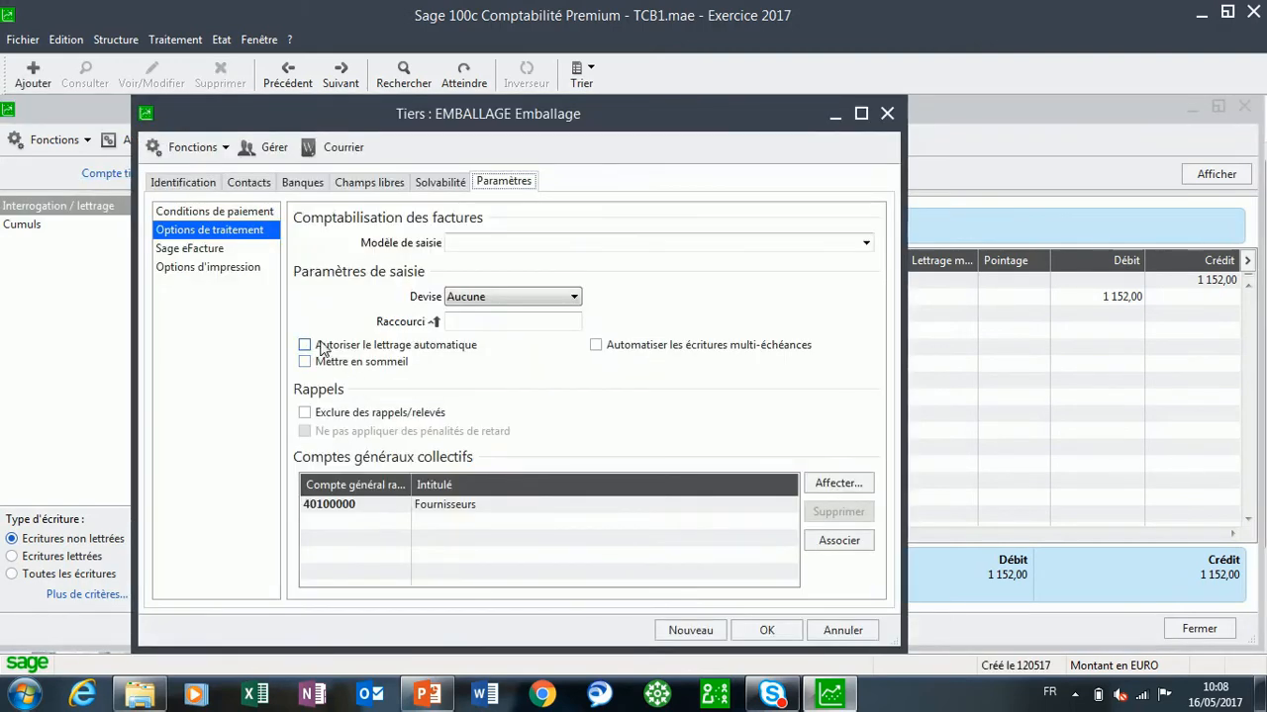
pyautogui.click(305, 345)
pyautogui.click(764, 629)
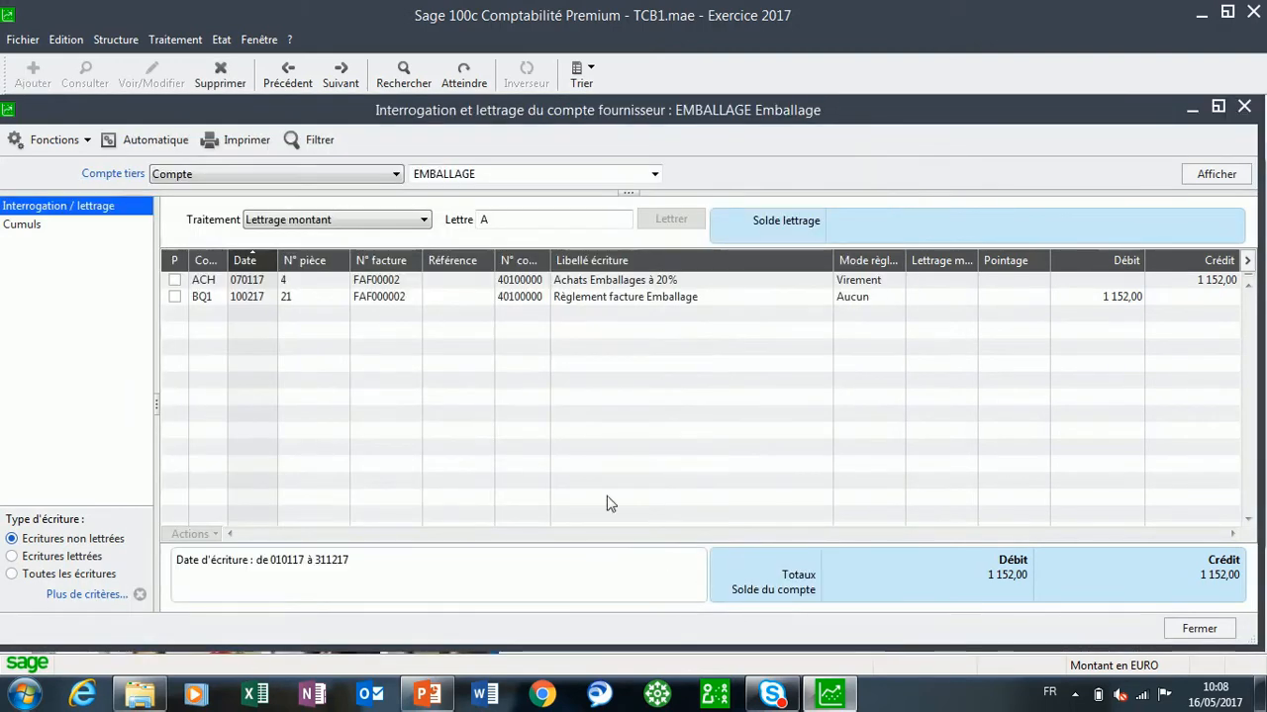
# Run automatic amount lettering on supplier EMBALLAGE for entry dates 010117 to 311217 and display the lettered entries.
pyautogui.click(134, 145)
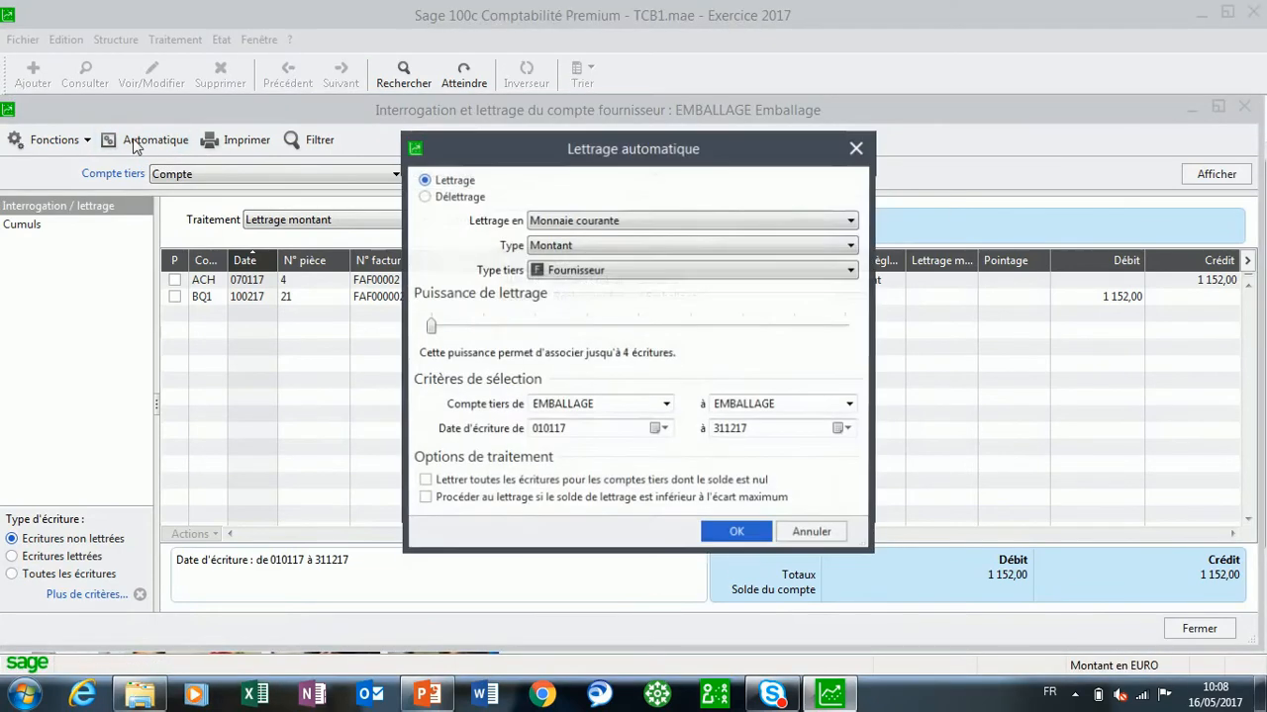
pyautogui.click(738, 535)
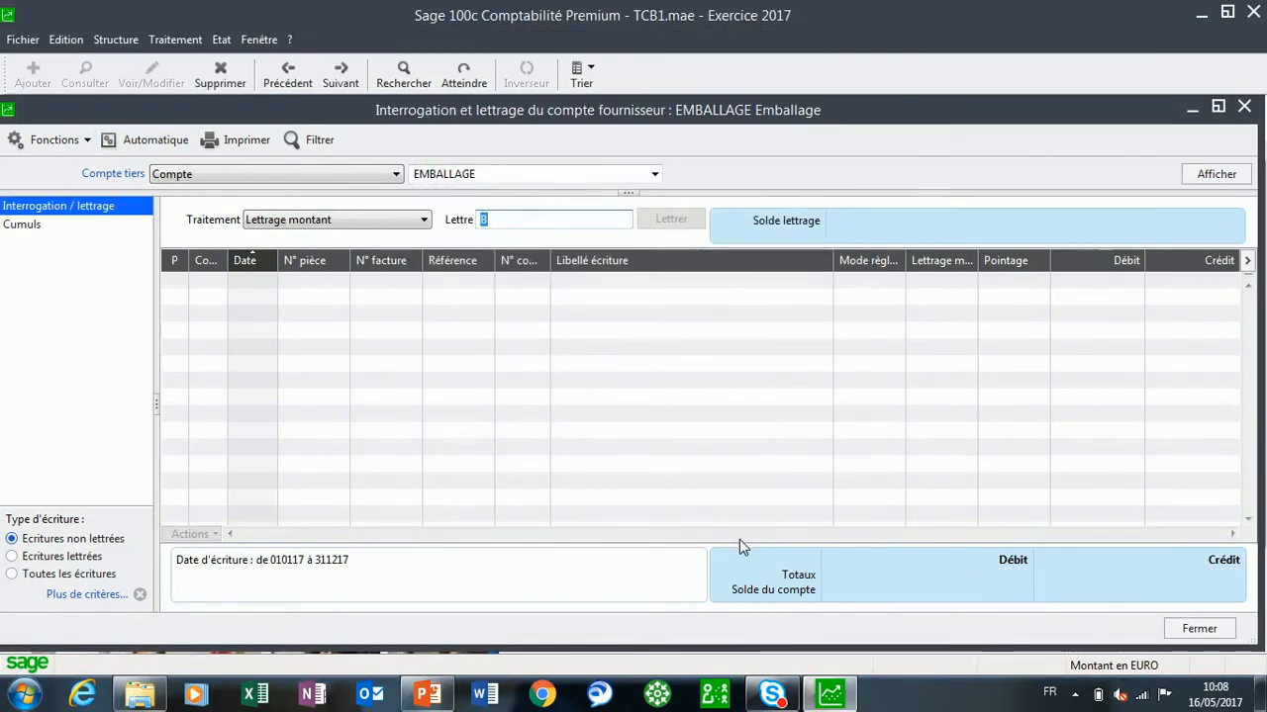
pyautogui.click(12, 557)
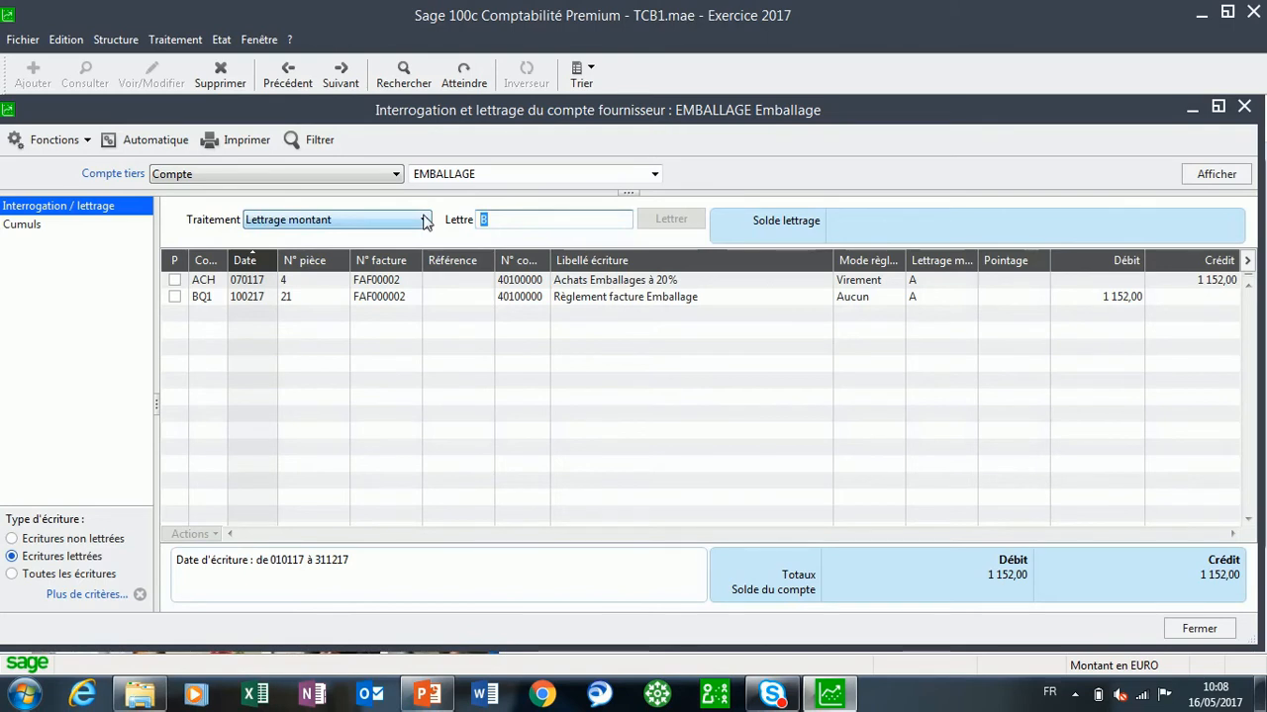
# Delete amount lettering A on supplier account EMBALLAGE and show its unlettered entries.
pyautogui.write('A')
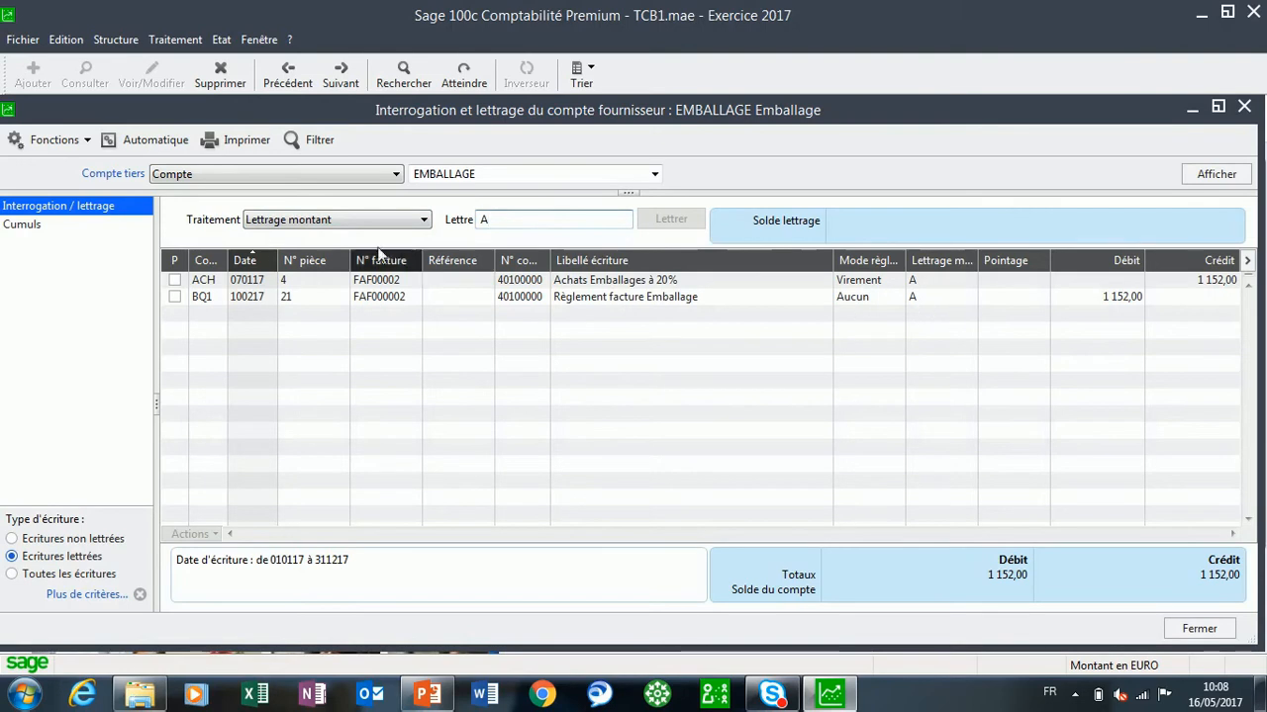
pyautogui.click(220, 71)
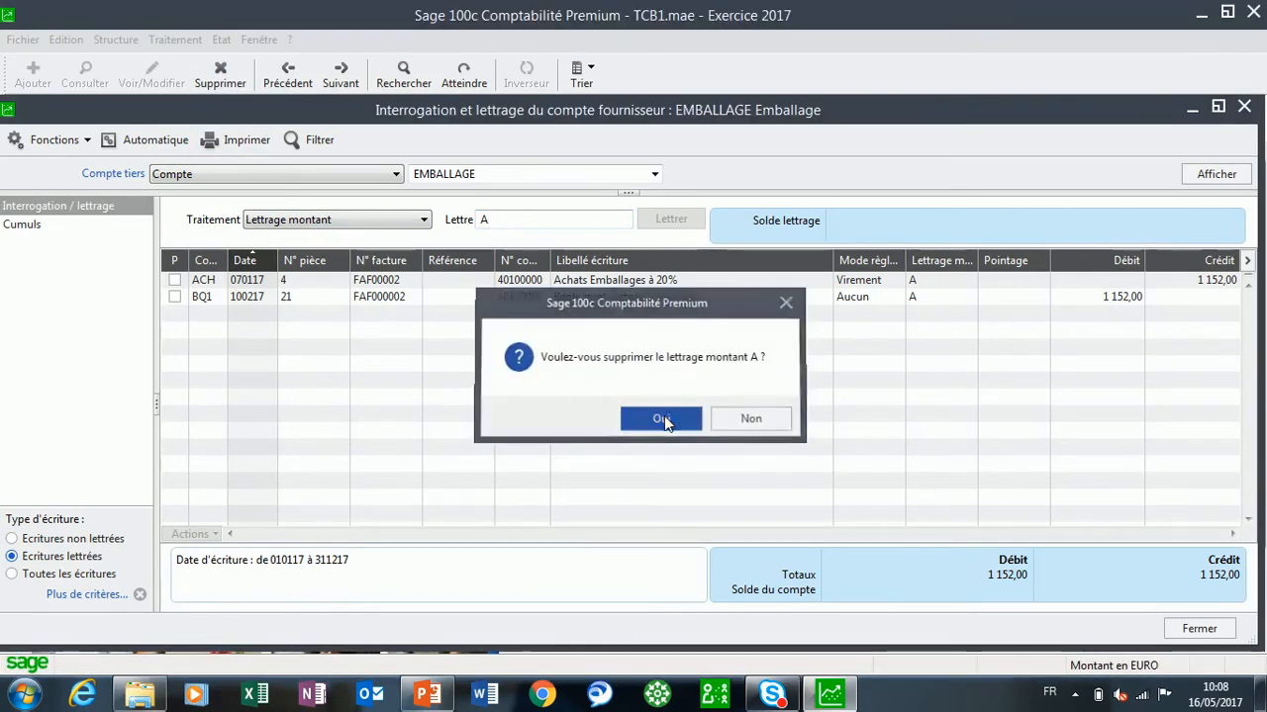
pyautogui.click(661, 418)
pyautogui.click(39, 541)
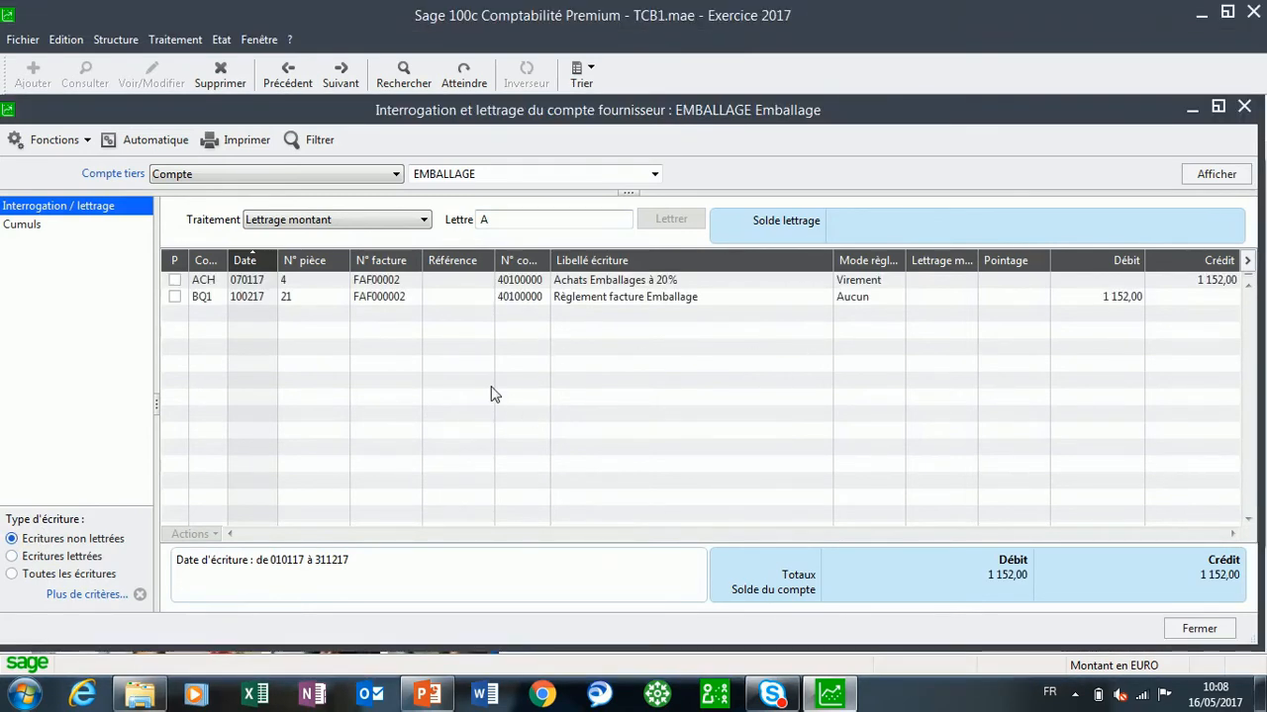
# Open automatic lettering for EMBALLAGE and examine the currency and type choices, trying N° facture before returning to Montant.
pyautogui.click(147, 139)
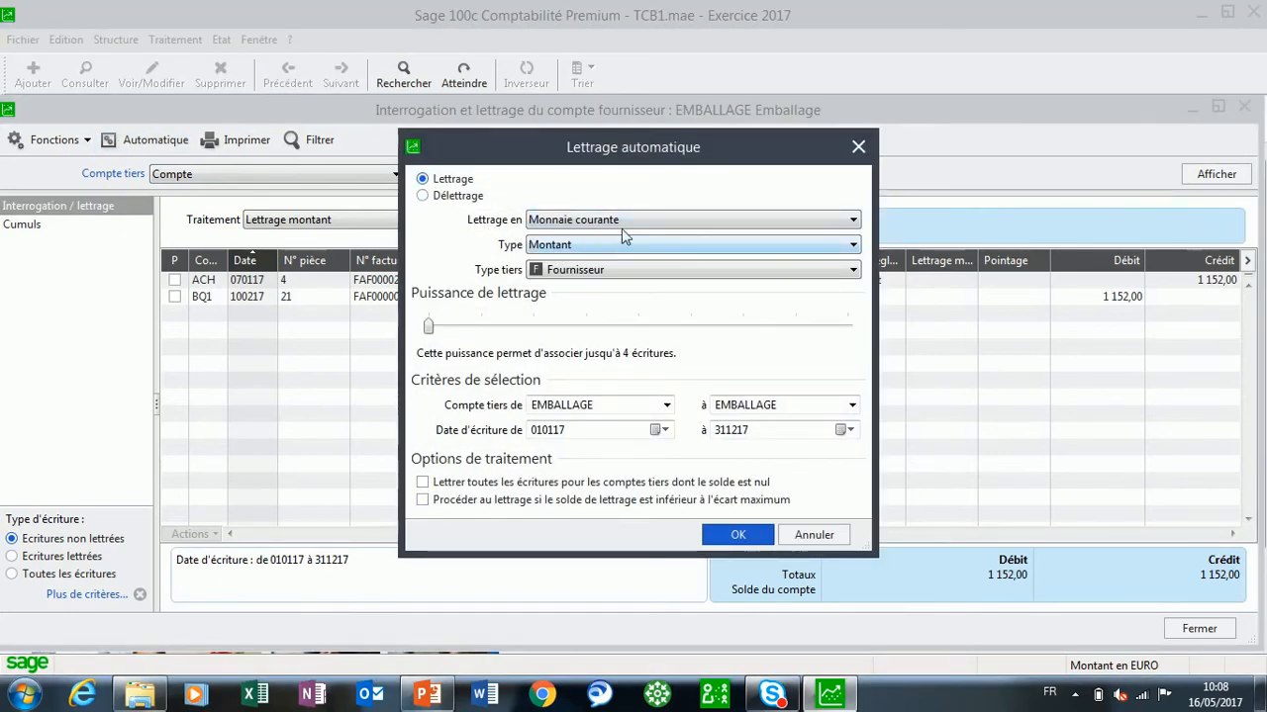
pyautogui.click(645, 219)
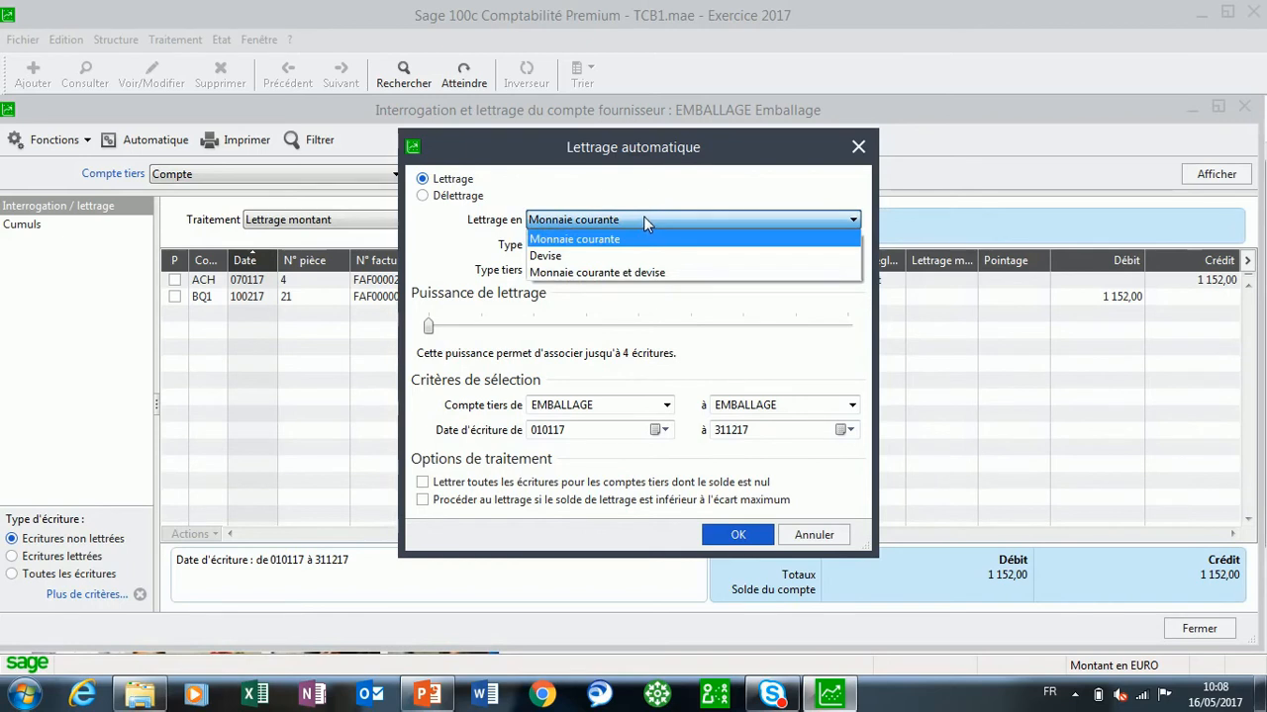
pyautogui.click(643, 218)
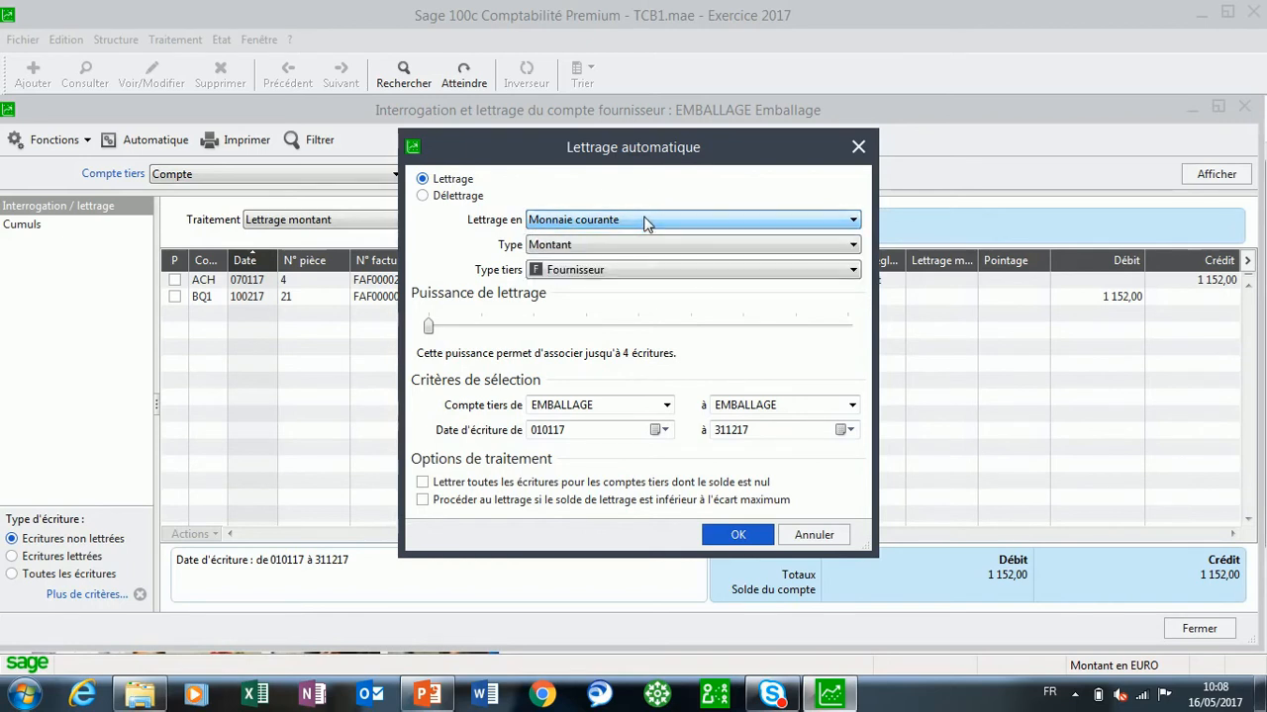
pyautogui.click(655, 245)
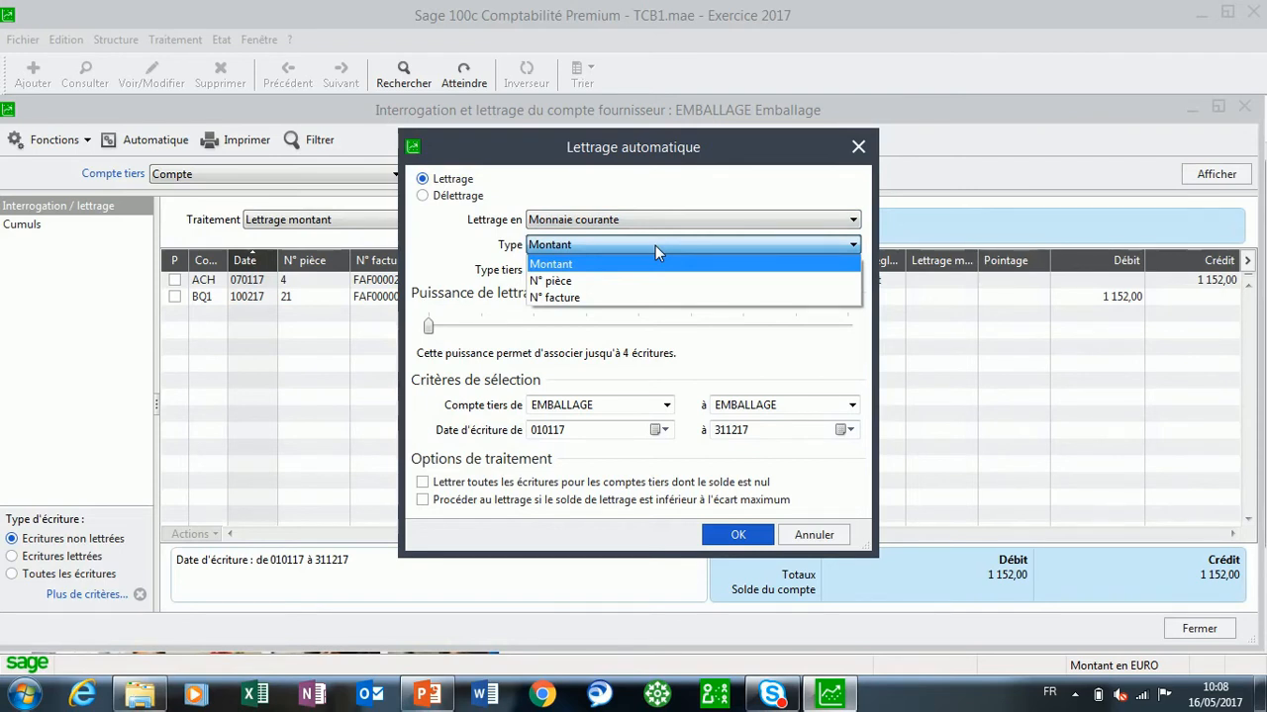
pyautogui.click(708, 153)
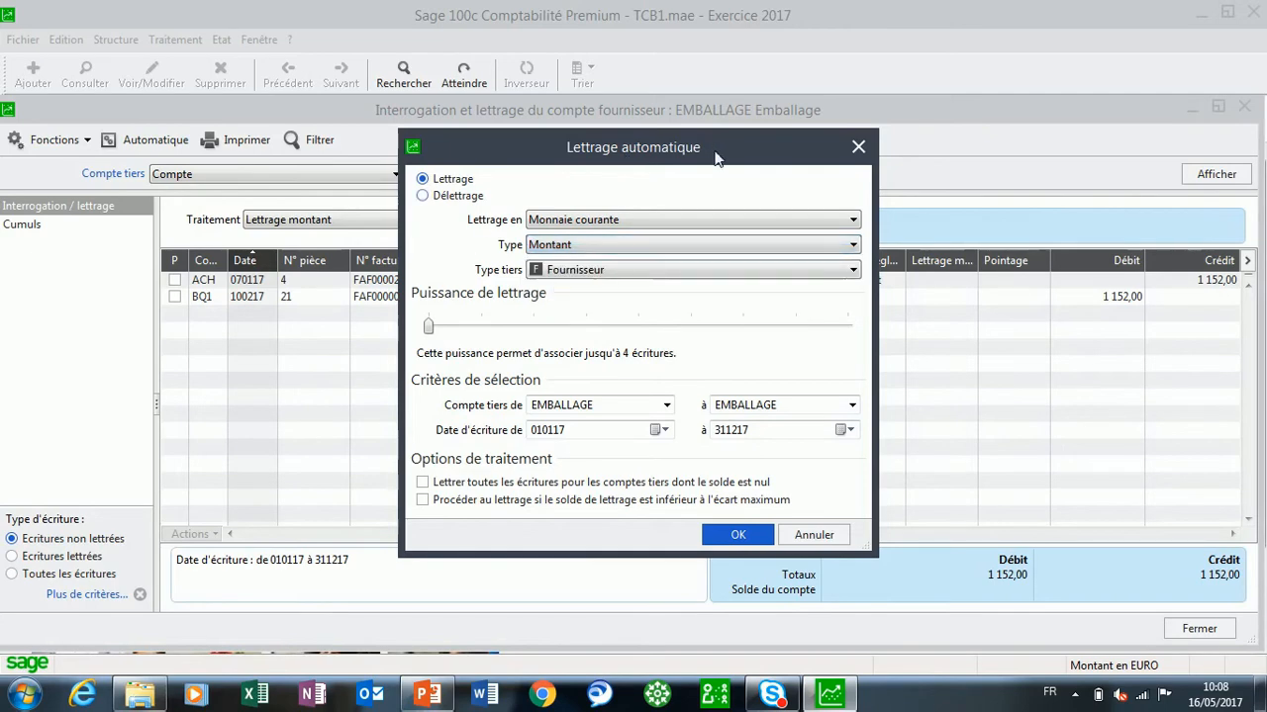
pyautogui.moveTo(708, 154); pyautogui.dragTo(904, 162)
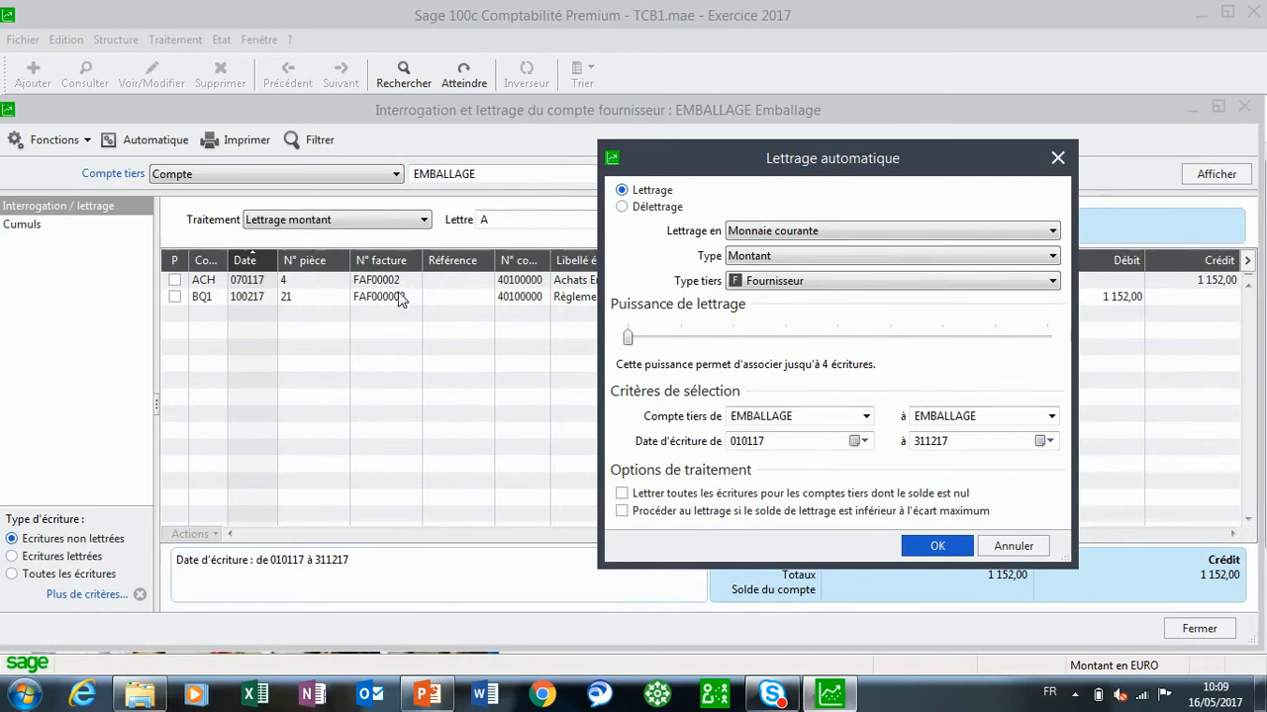
pyautogui.click(839, 257)
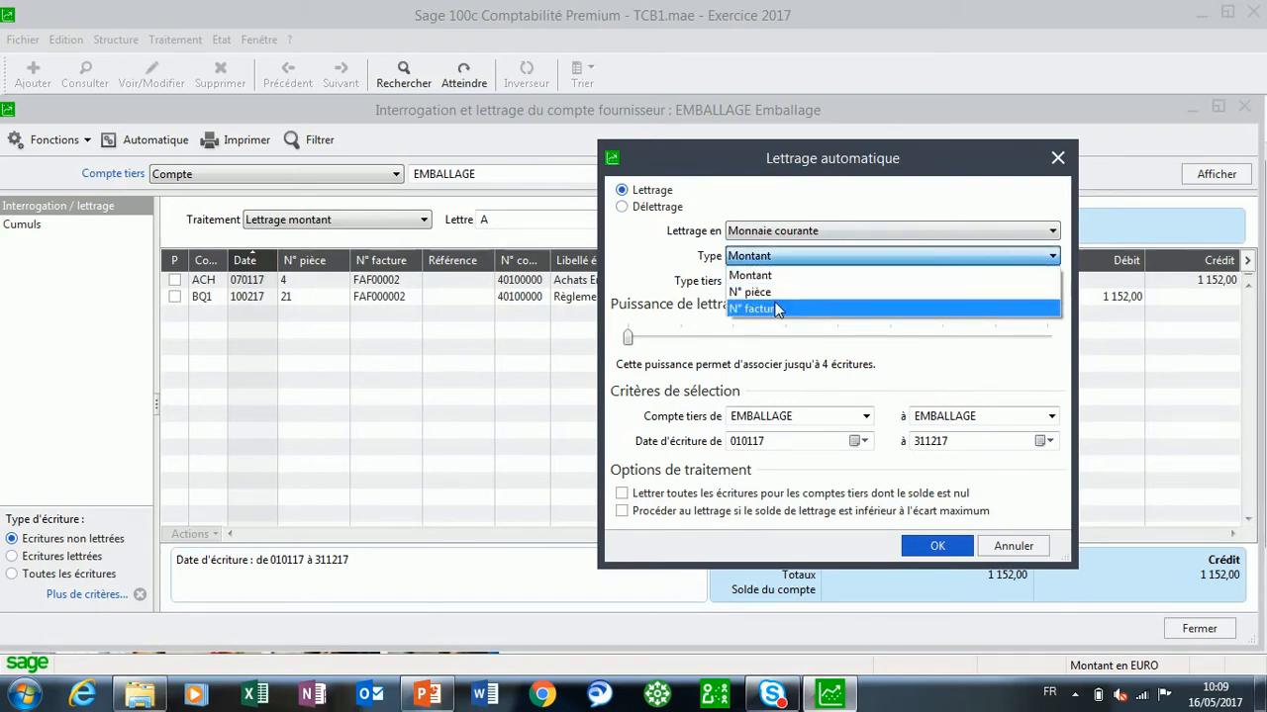
pyautogui.click(757, 308)
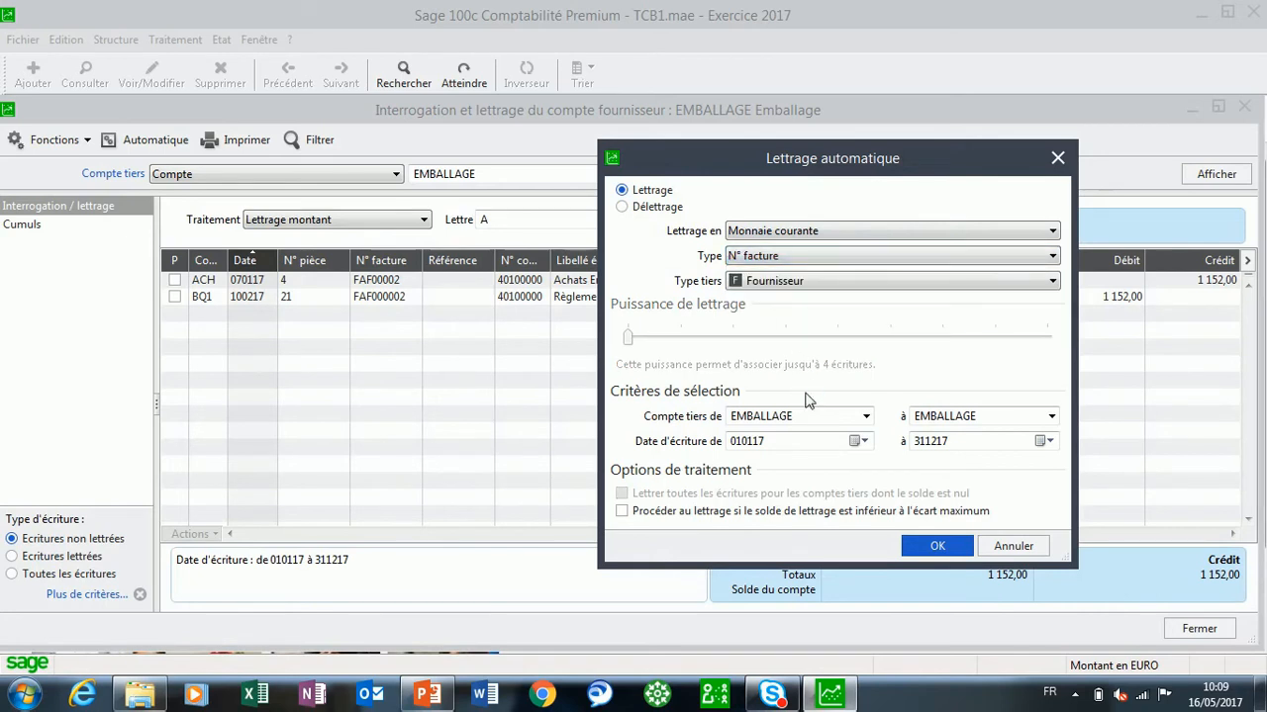
pyautogui.click(788, 255)
pyautogui.click(761, 281)
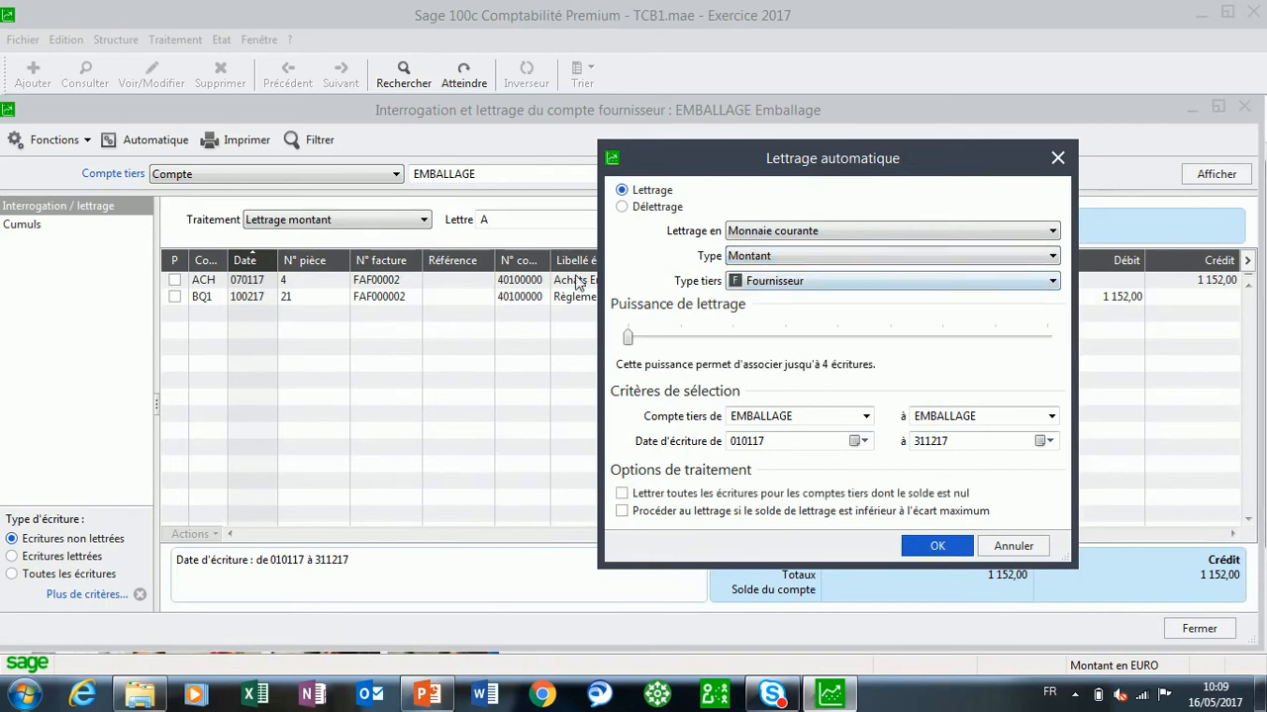
pyautogui.moveTo(751, 159); pyautogui.dragTo(518, 159)
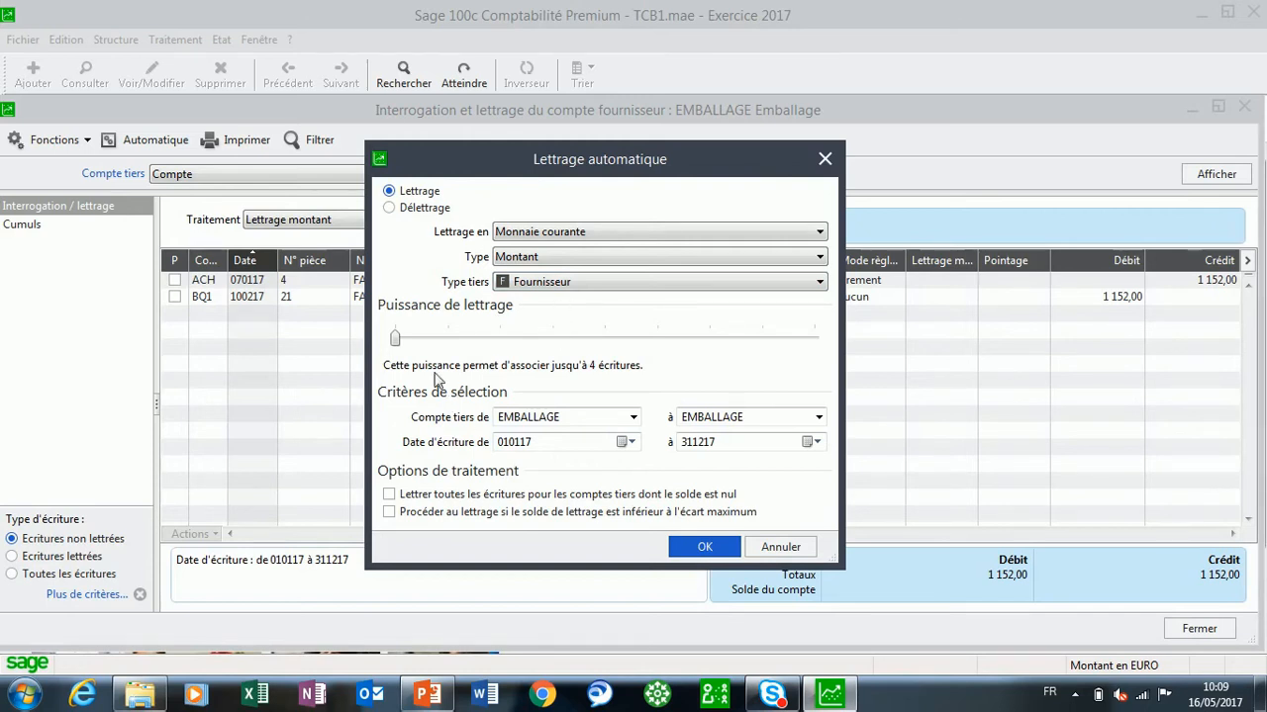
# Try higher lettering power levels and return the power to associating up to 4 entries.
pyautogui.click(455, 343)
pyautogui.click(817, 342)
pyautogui.click(817, 342)
pyautogui.click(818, 342)
pyautogui.click(817, 342)
pyautogui.click(818, 342)
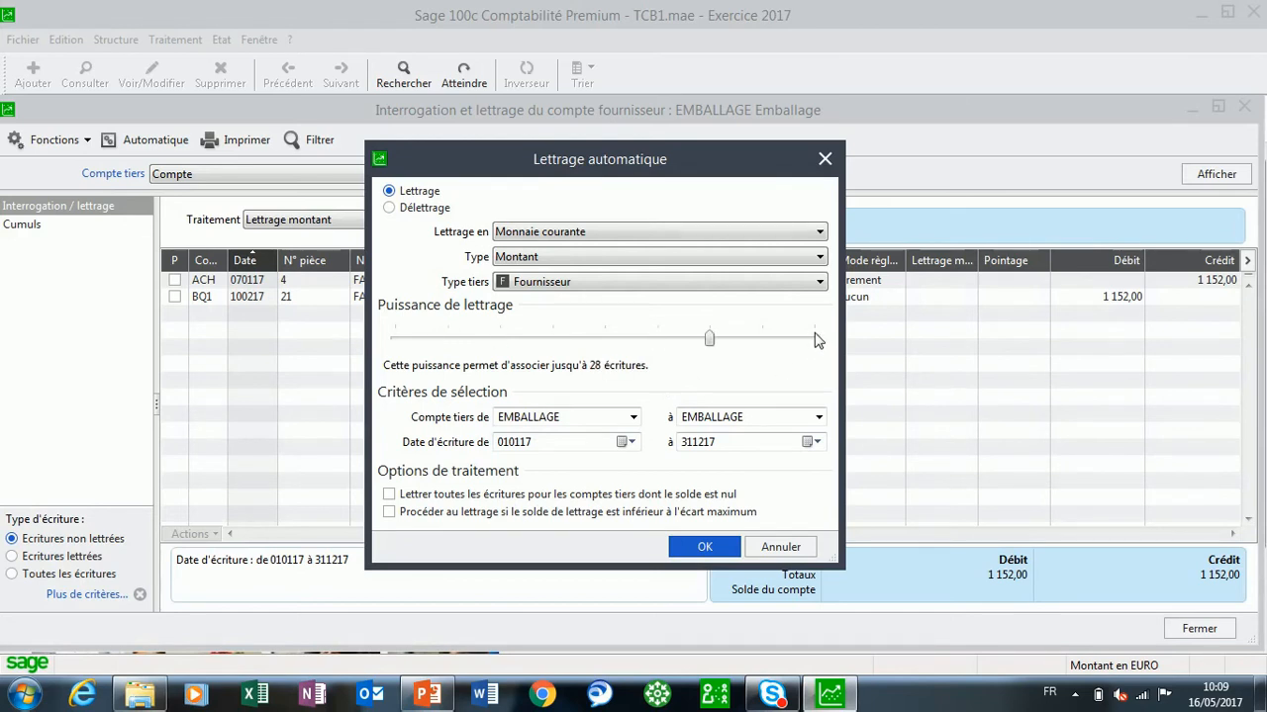
pyautogui.click(817, 342)
pyautogui.click(817, 342)
pyautogui.click(401, 344)
pyautogui.click(447, 345)
pyautogui.click(446, 344)
pyautogui.click(446, 344)
pyautogui.click(447, 344)
pyautogui.click(400, 345)
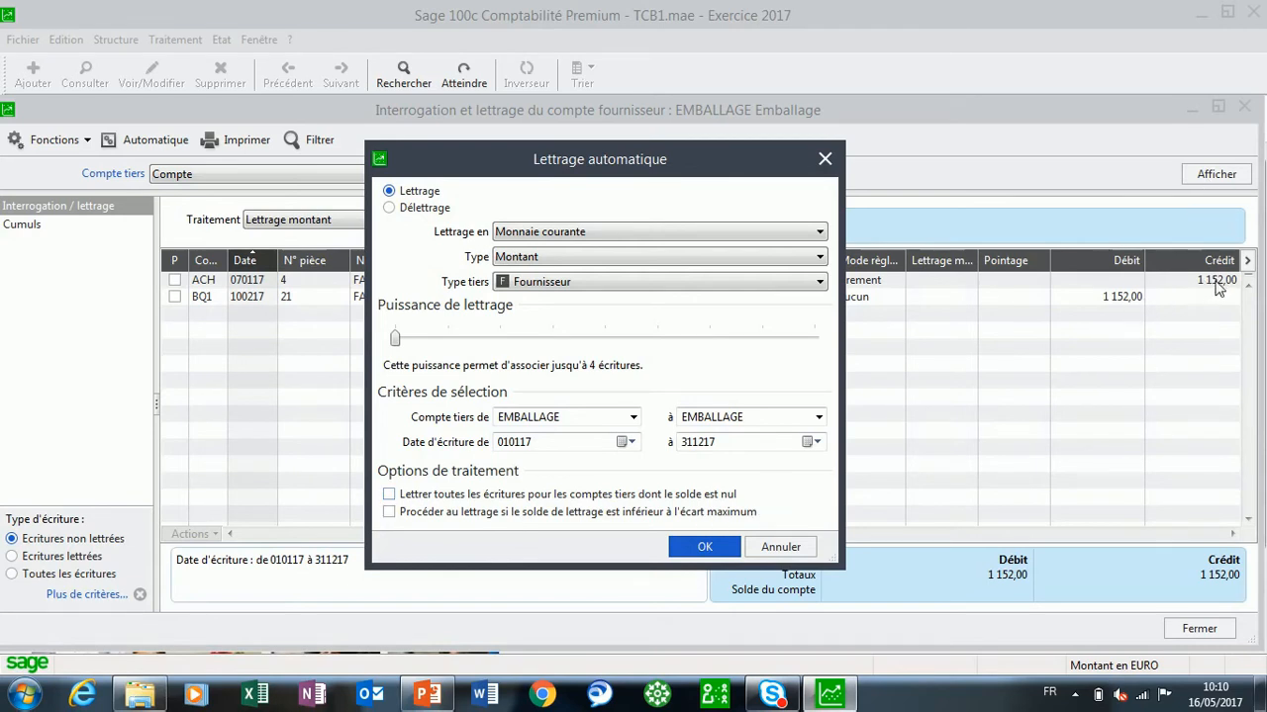
# Run automatic lettering on EMBALLAGE, allowing balances below the maximum difference, and display the lettered entries.
pyautogui.click(391, 512)
pyautogui.click(698, 548)
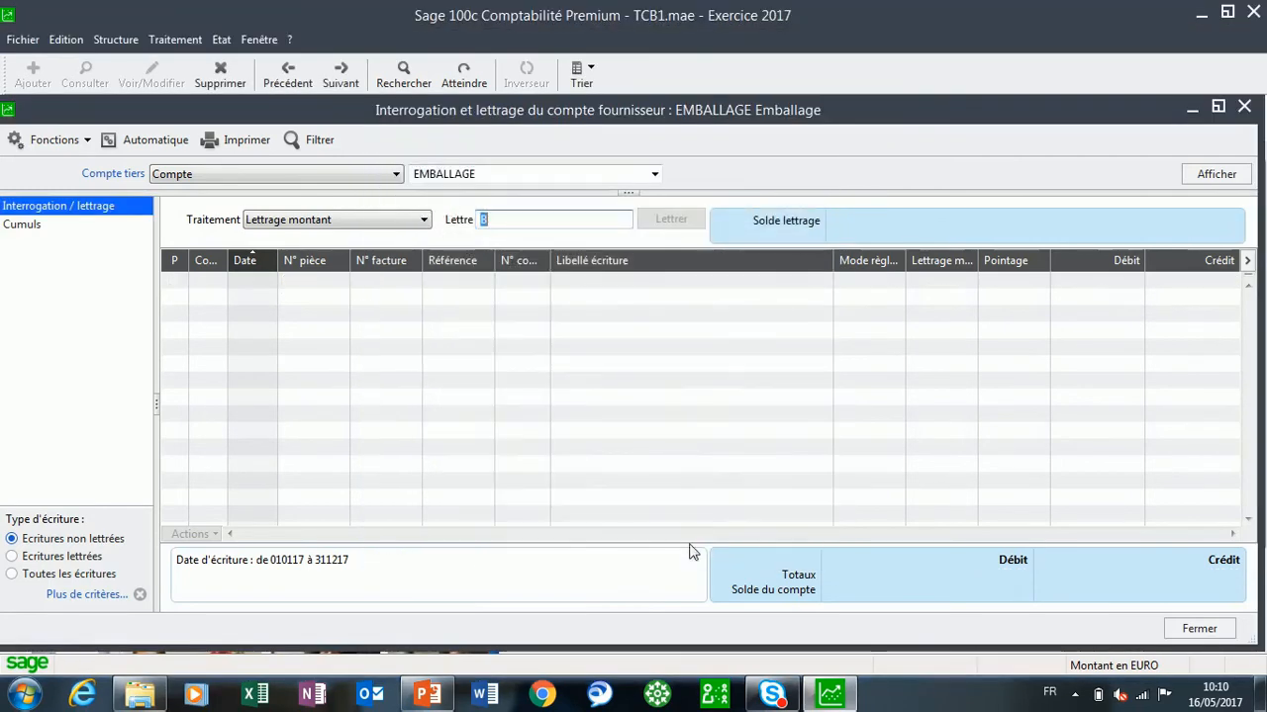
pyautogui.click(74, 556)
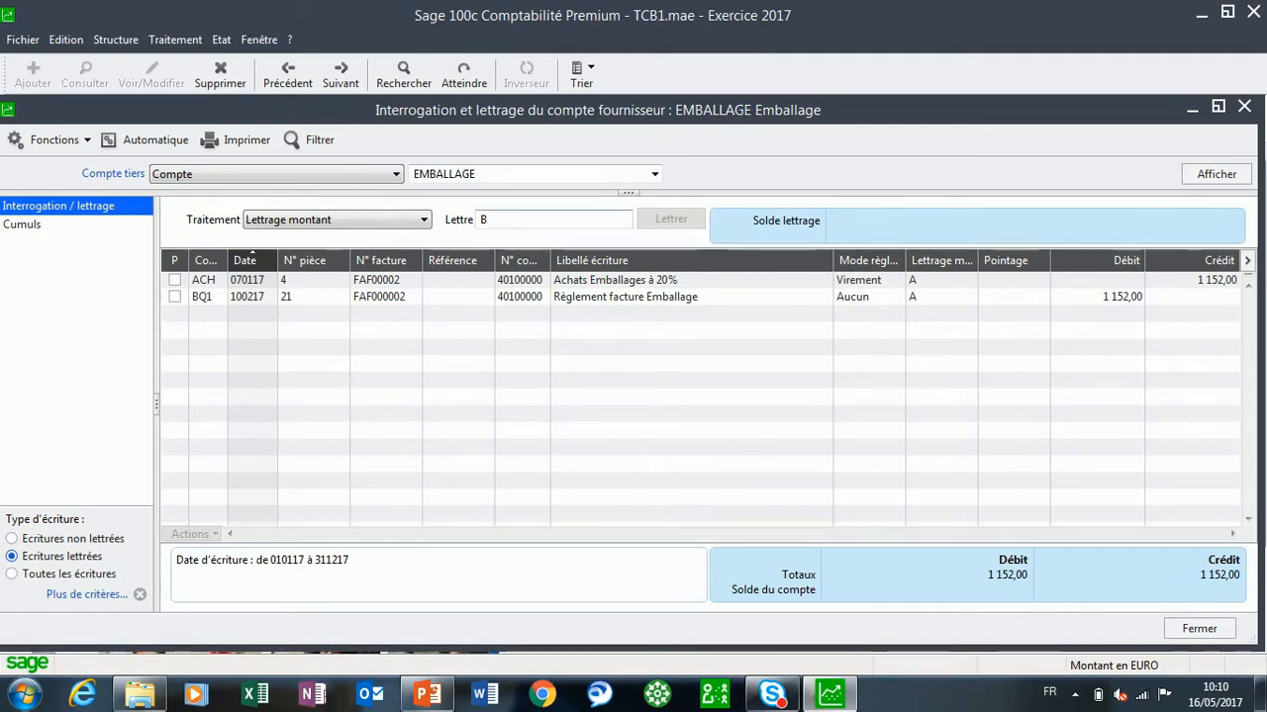
# Switch the lettering window to customer account BRUN, show its unlettered entries, and check the lettering balance of payment entry 23.
pyautogui.moveTo(493, 175); pyautogui.dragTo(342, 179)
pyautogui.write('BRUN')
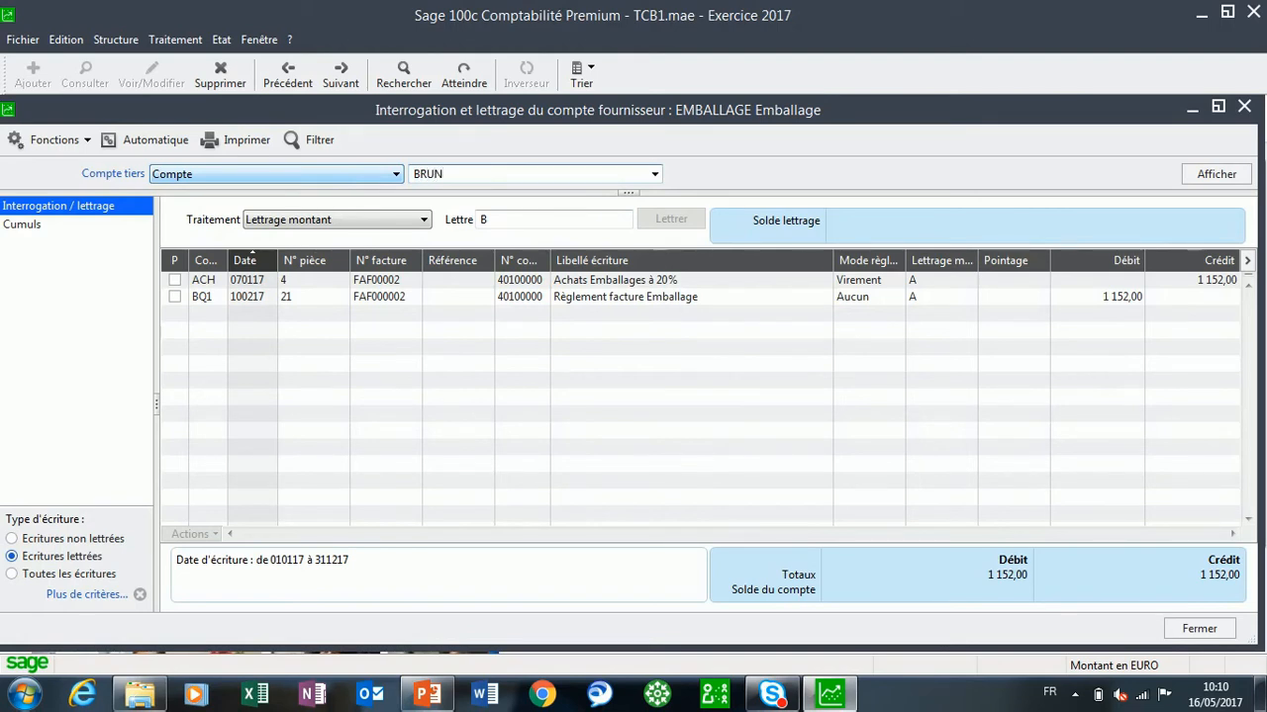
pyautogui.click(1215, 177)
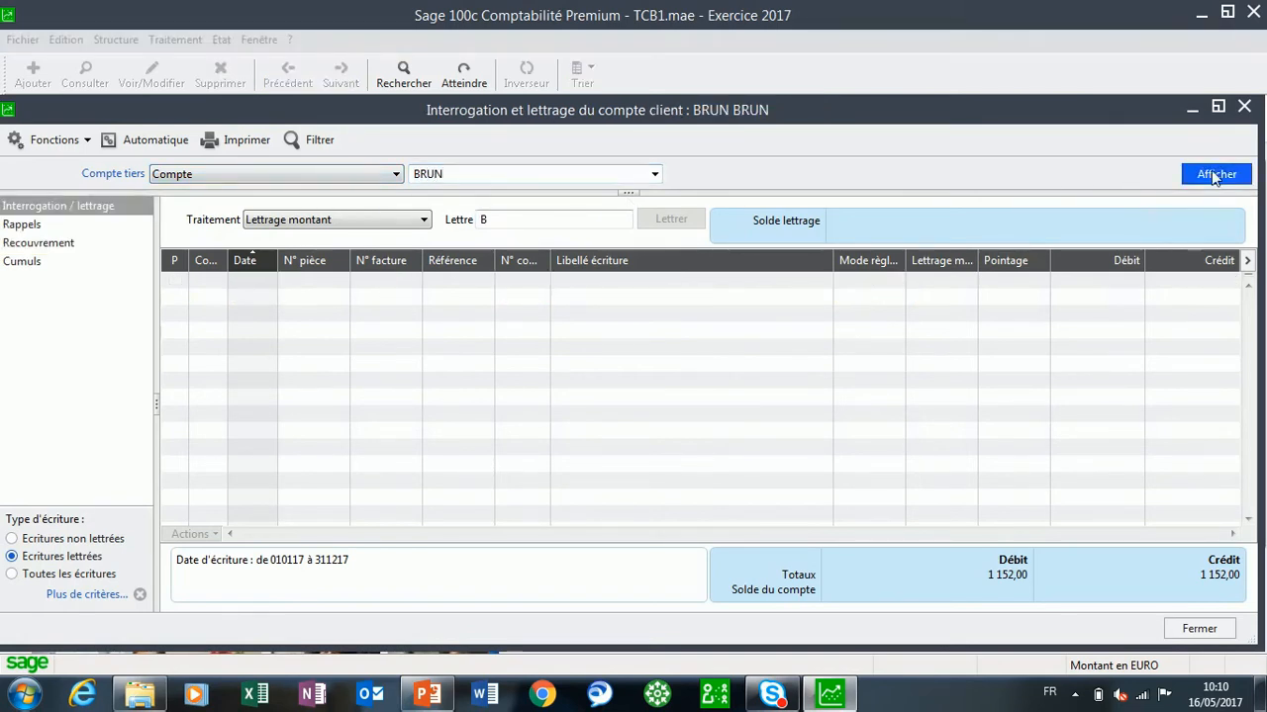
pyautogui.click(67, 541)
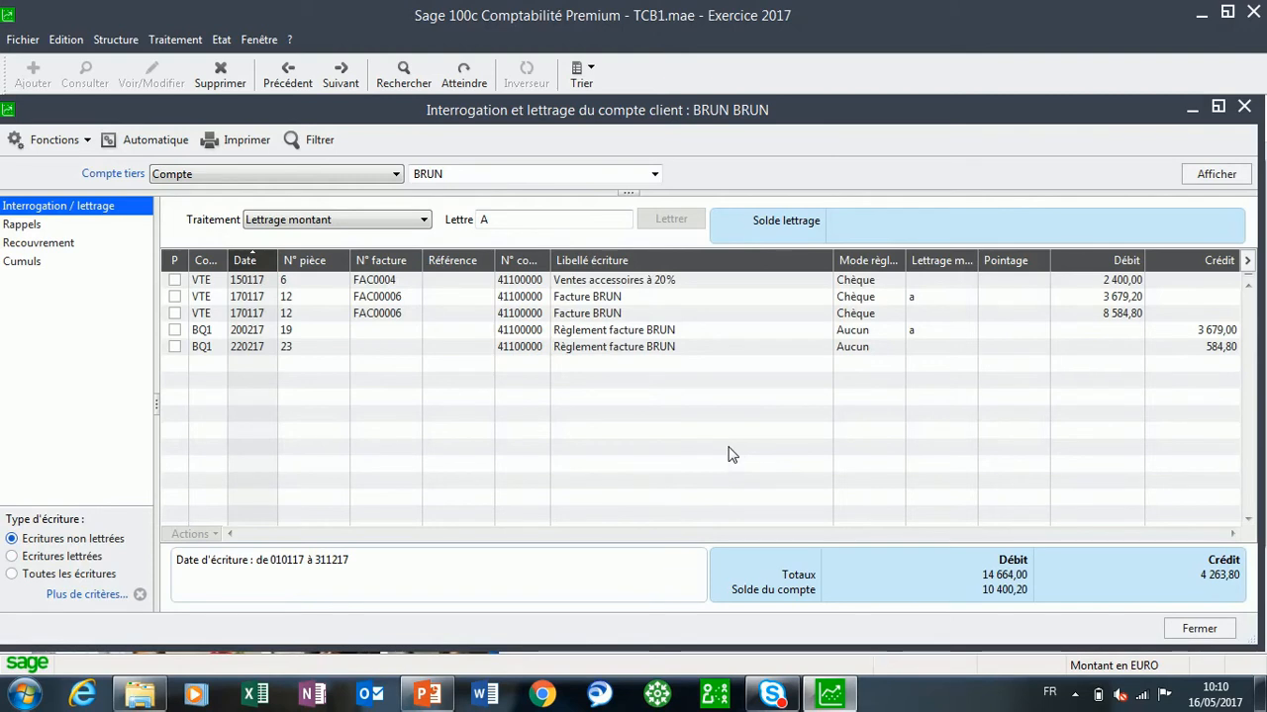
pyautogui.click(176, 348)
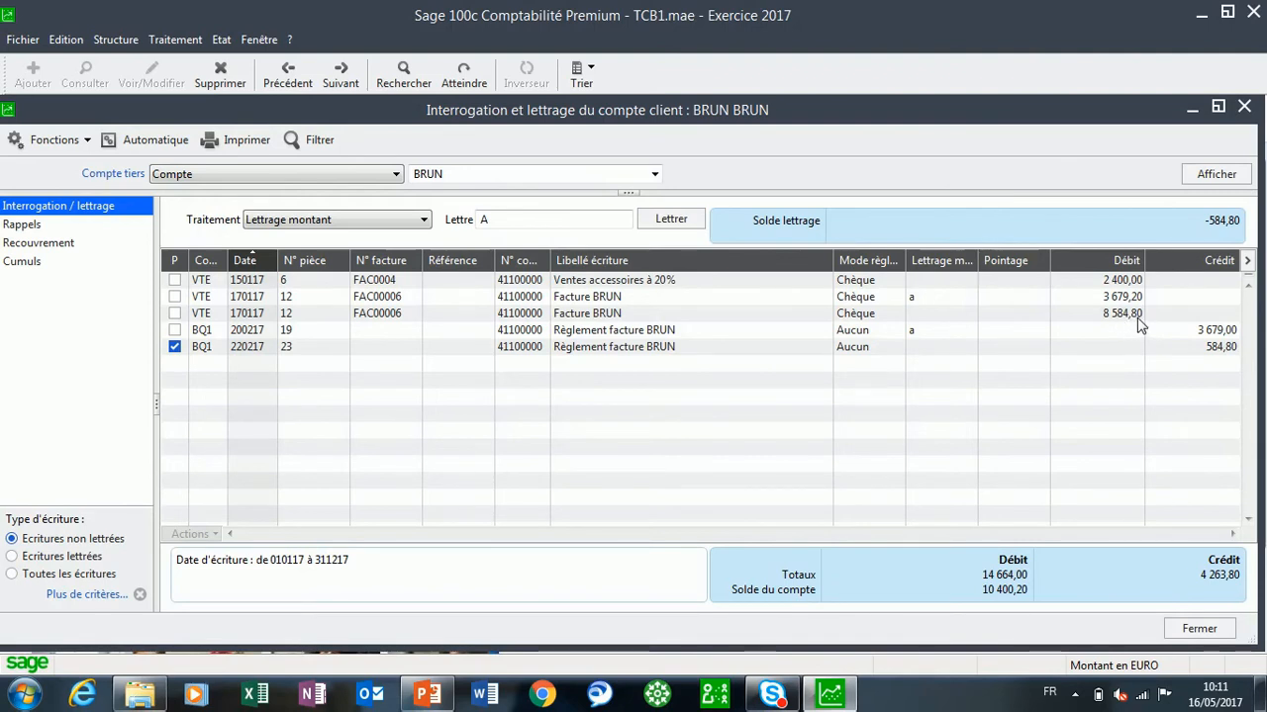
pyautogui.click(174, 346)
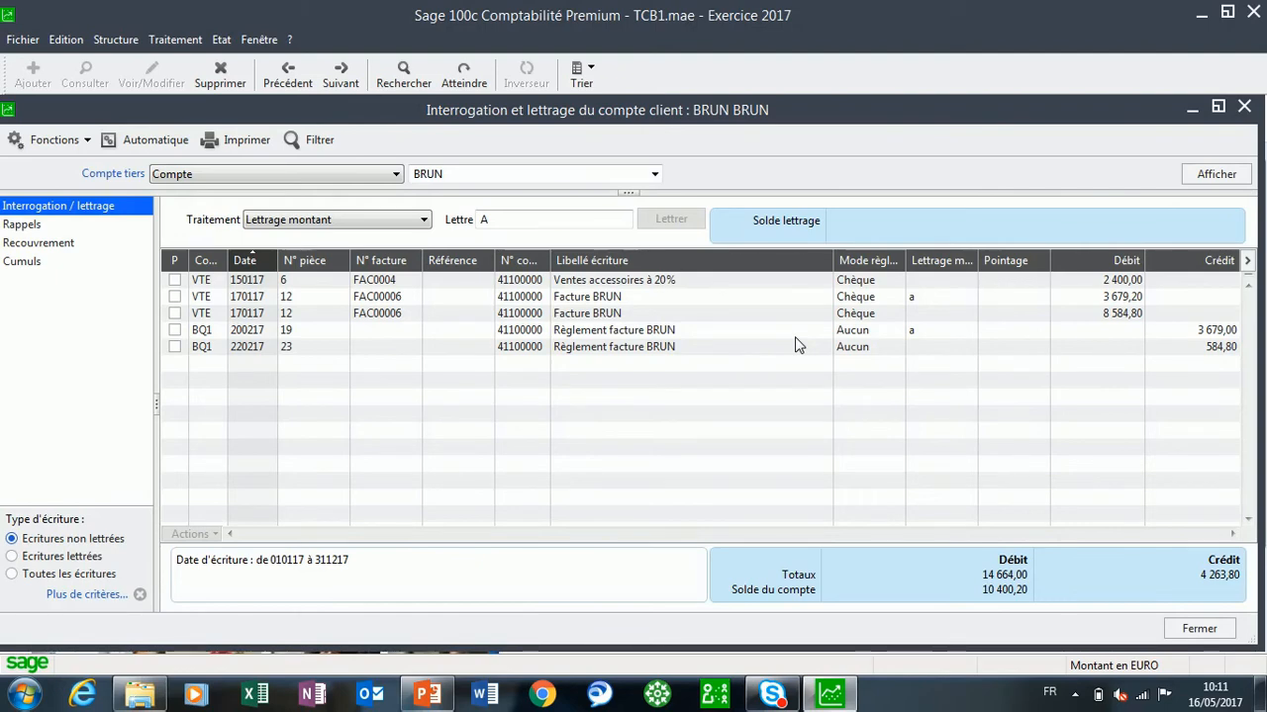
# Run automatic amount lettering on customer BRUN, allowing balances below the maximum difference, and display the lettered entries.
pyautogui.click(159, 142)
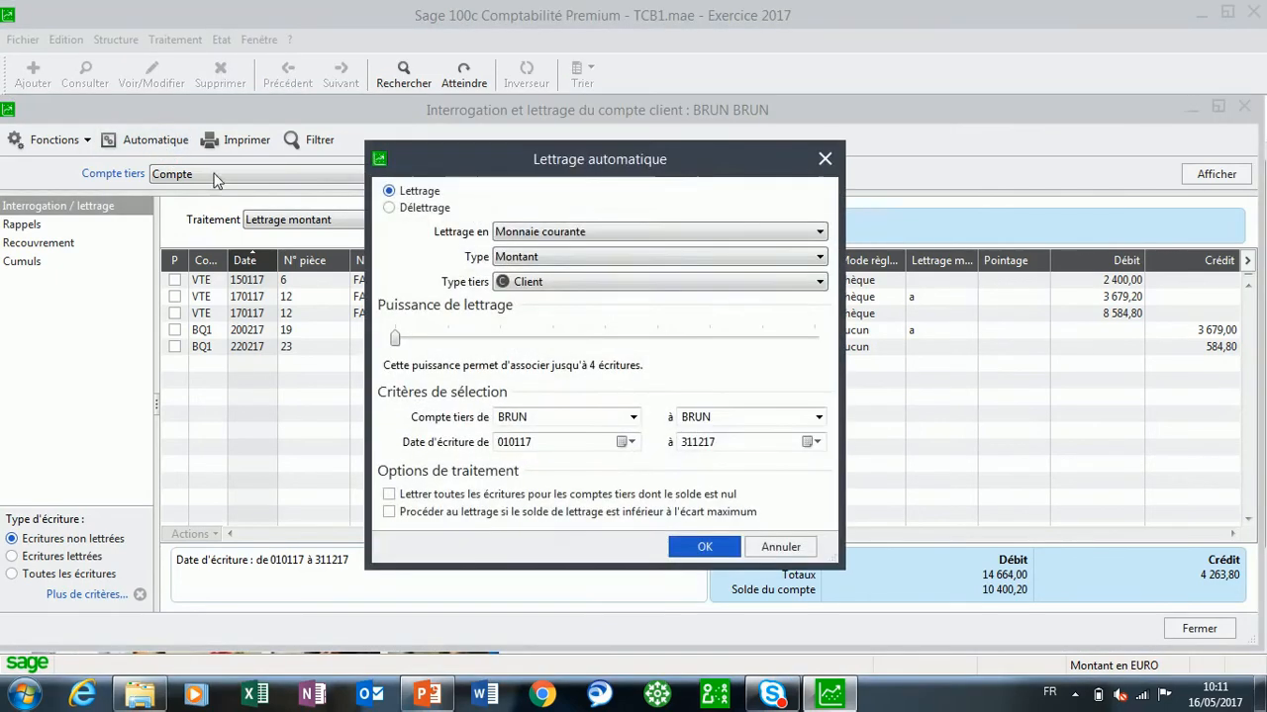
pyautogui.click(390, 512)
pyautogui.click(708, 546)
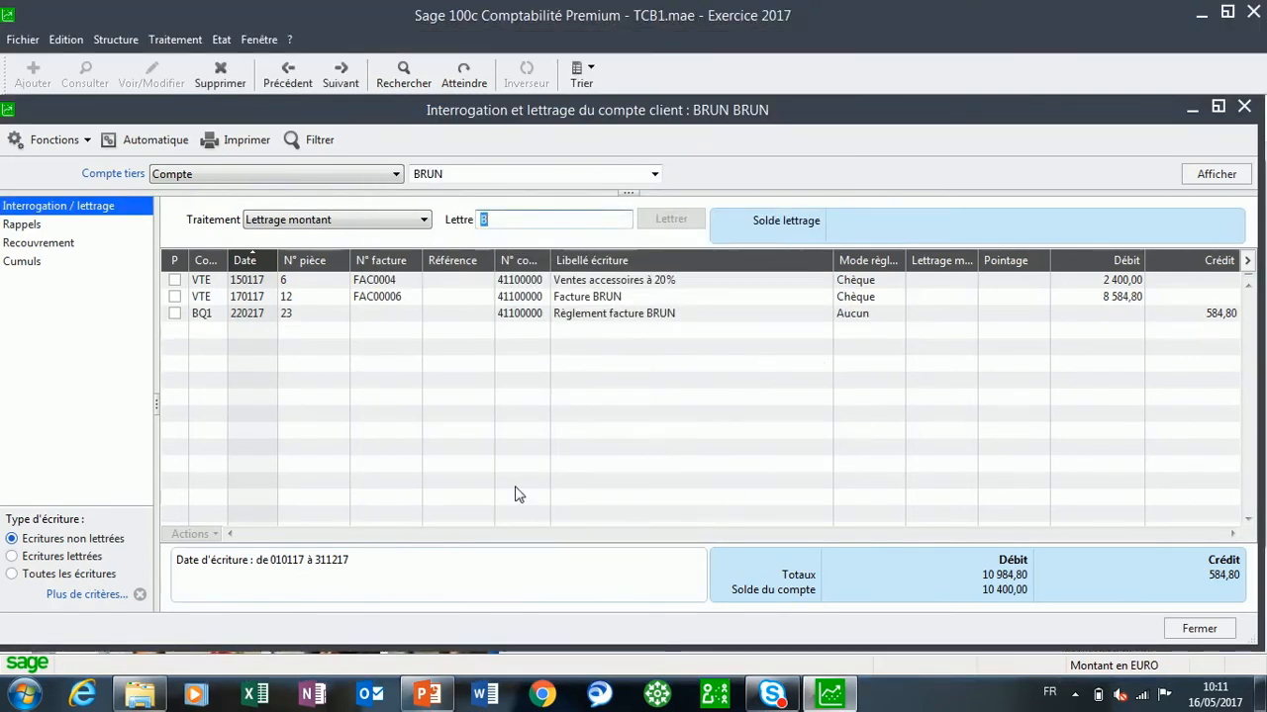
pyautogui.click(69, 557)
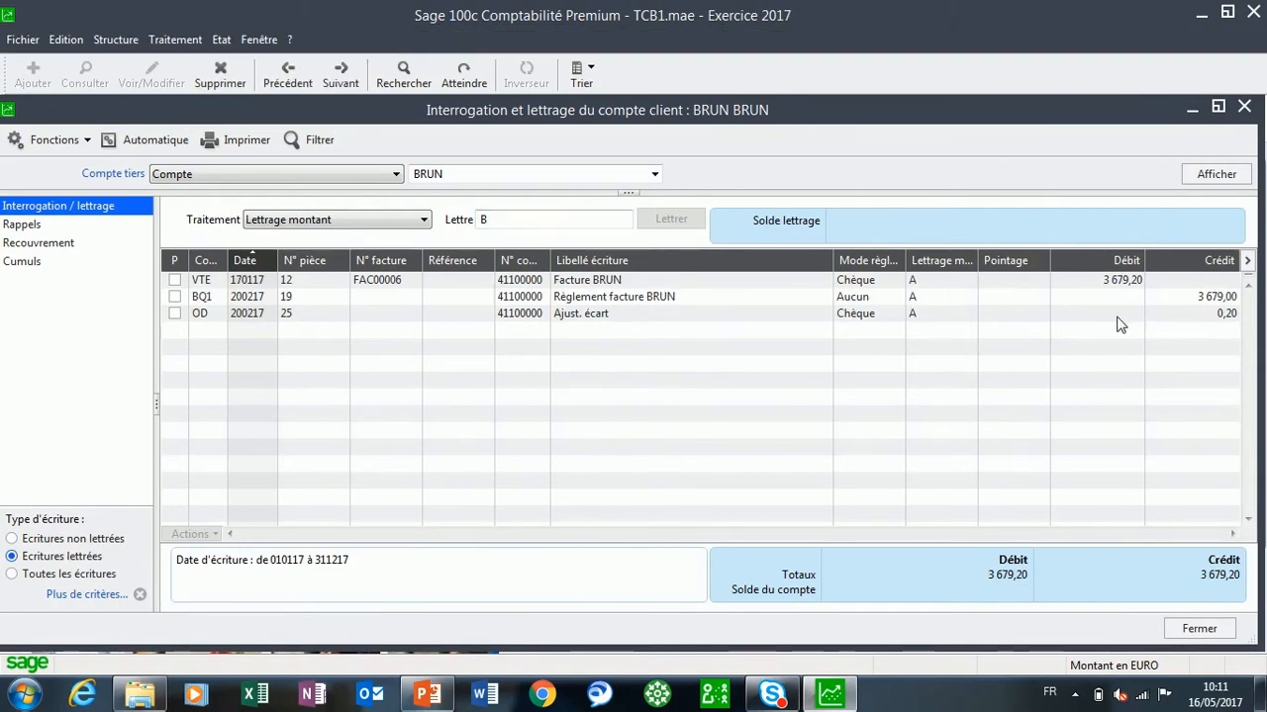
# Examine the difference adjustment entry for BRUN in the February 2017 Opérations diverses journal and close the journal.
pyautogui.doubleClick(642, 316)
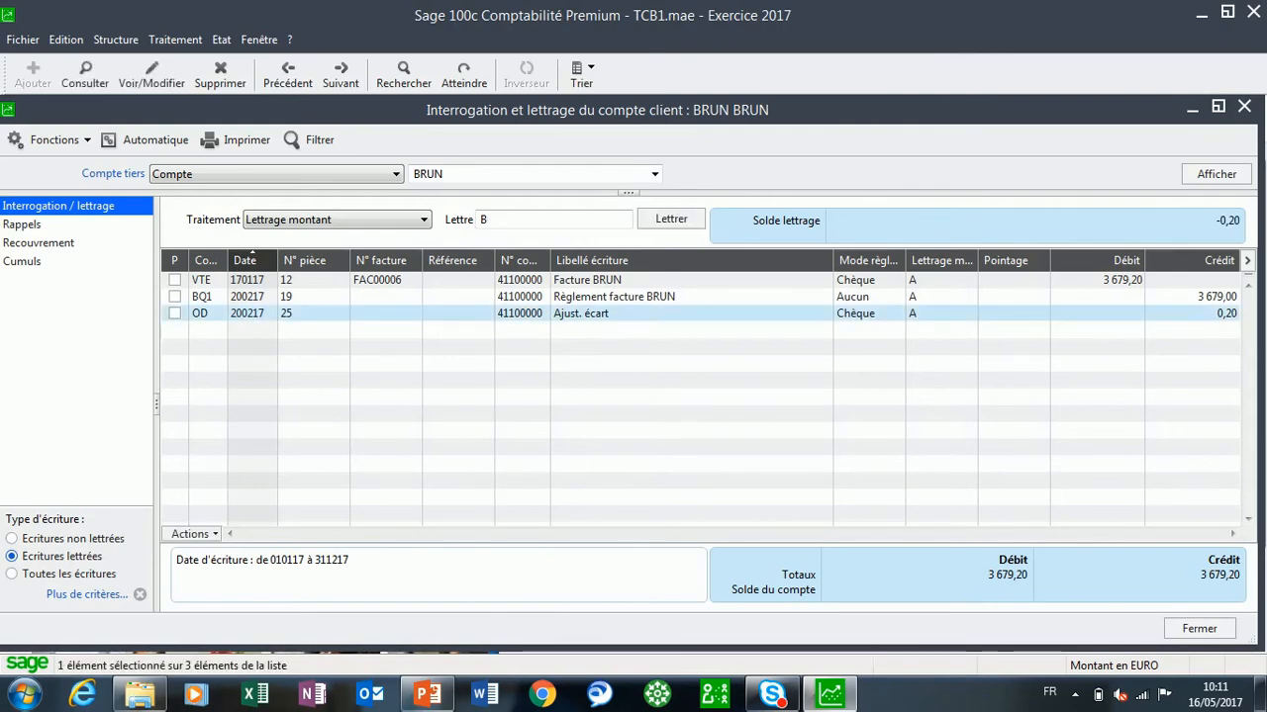
pyautogui.click(794, 113)
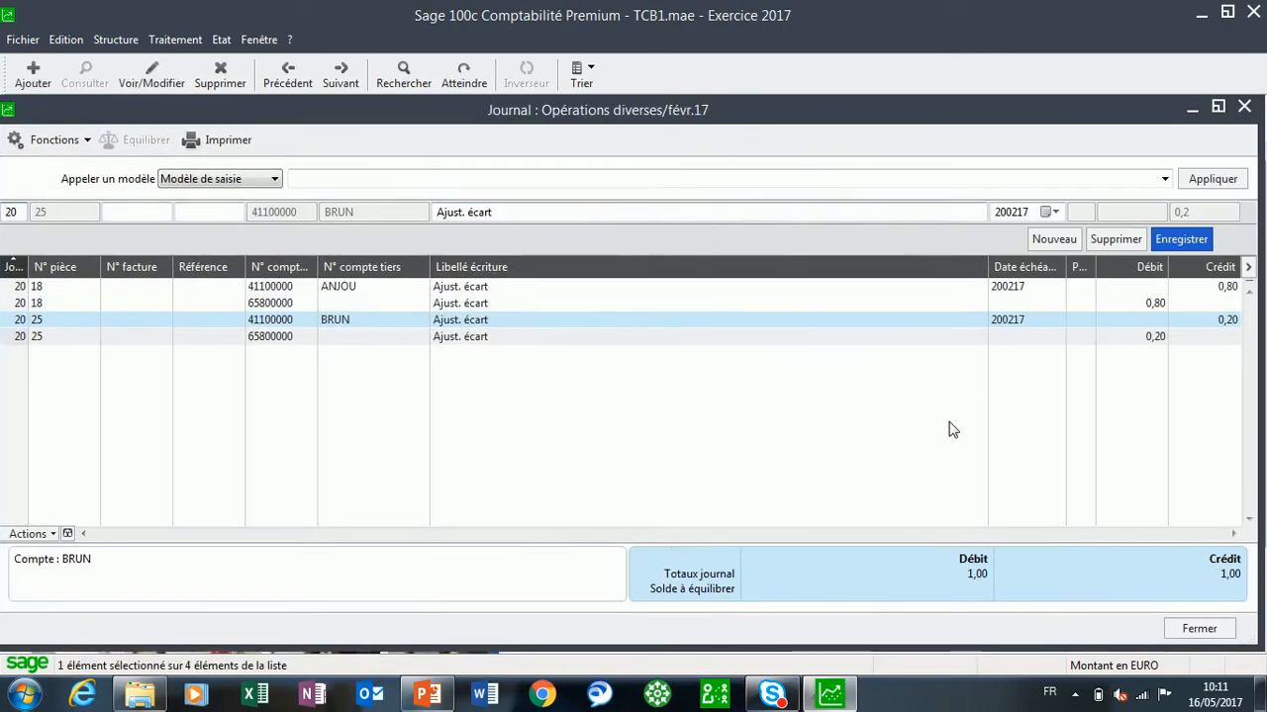
pyautogui.click(1245, 109)
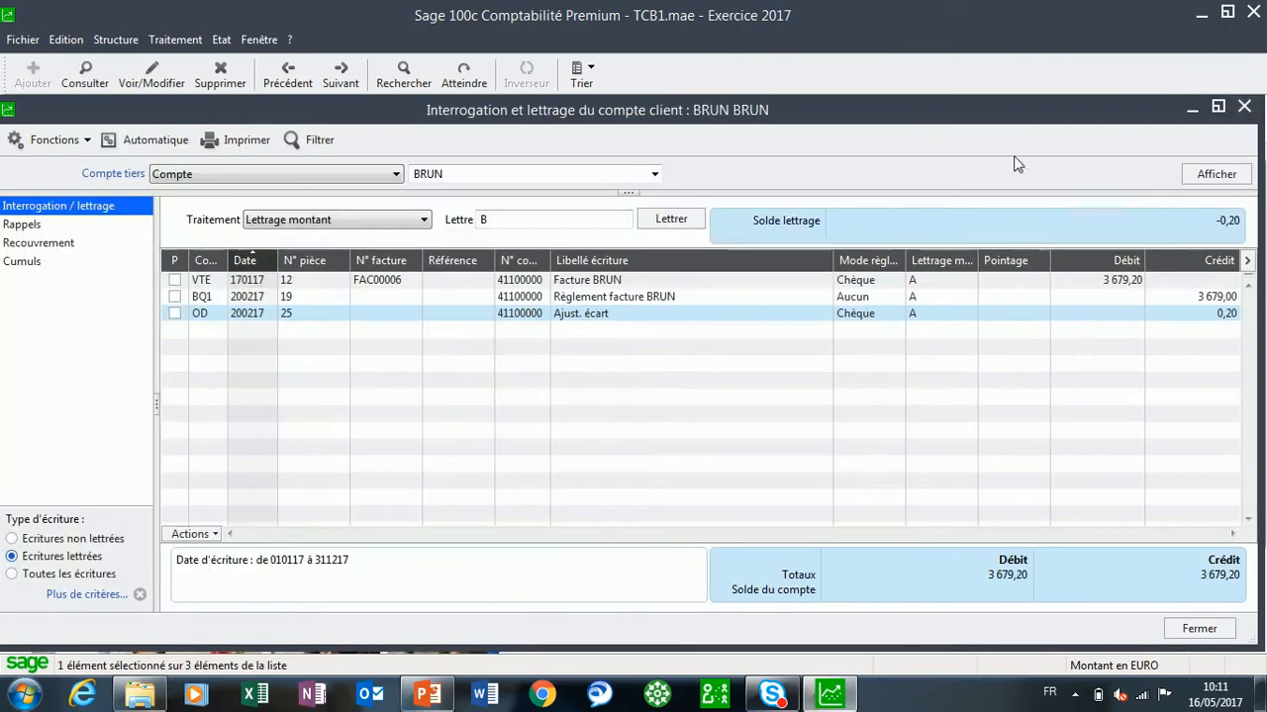
# Pre-letter the unlettered 8 584,80 invoice FAC00006 with payment entry 23 under letter a, and return the processing to Lettrage montant.
pyautogui.click(11, 539)
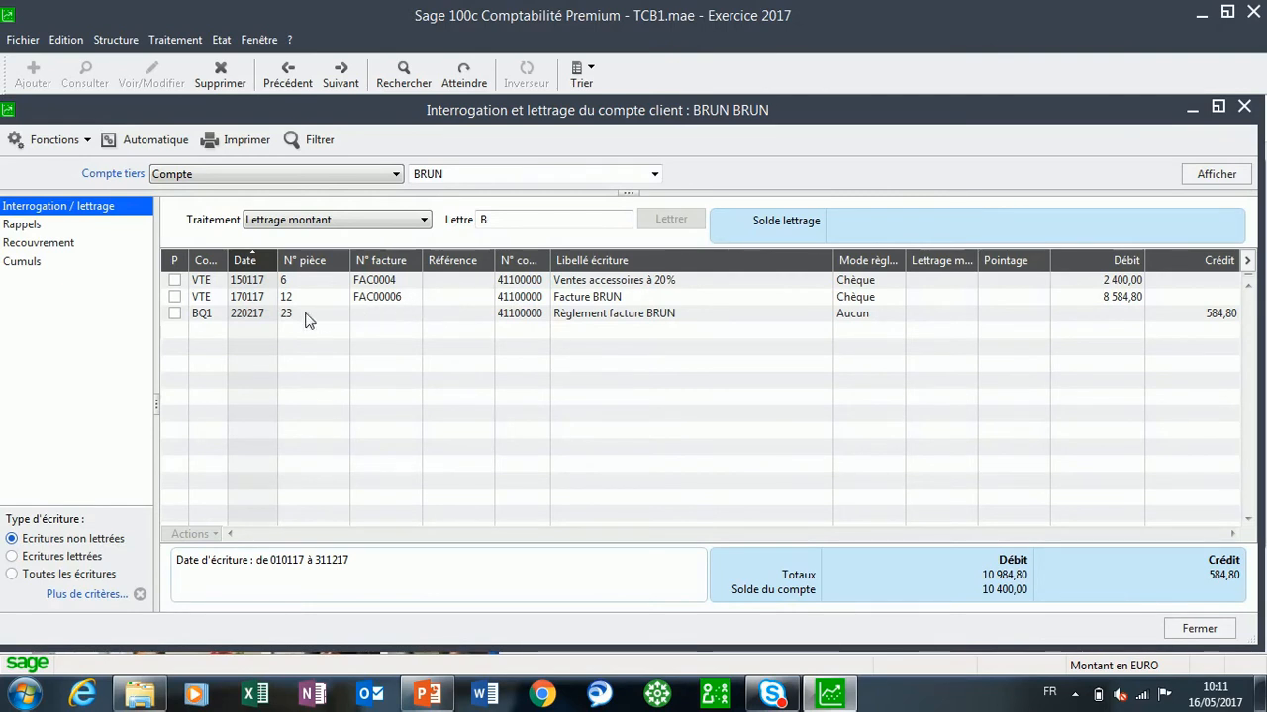
pyautogui.click(377, 225)
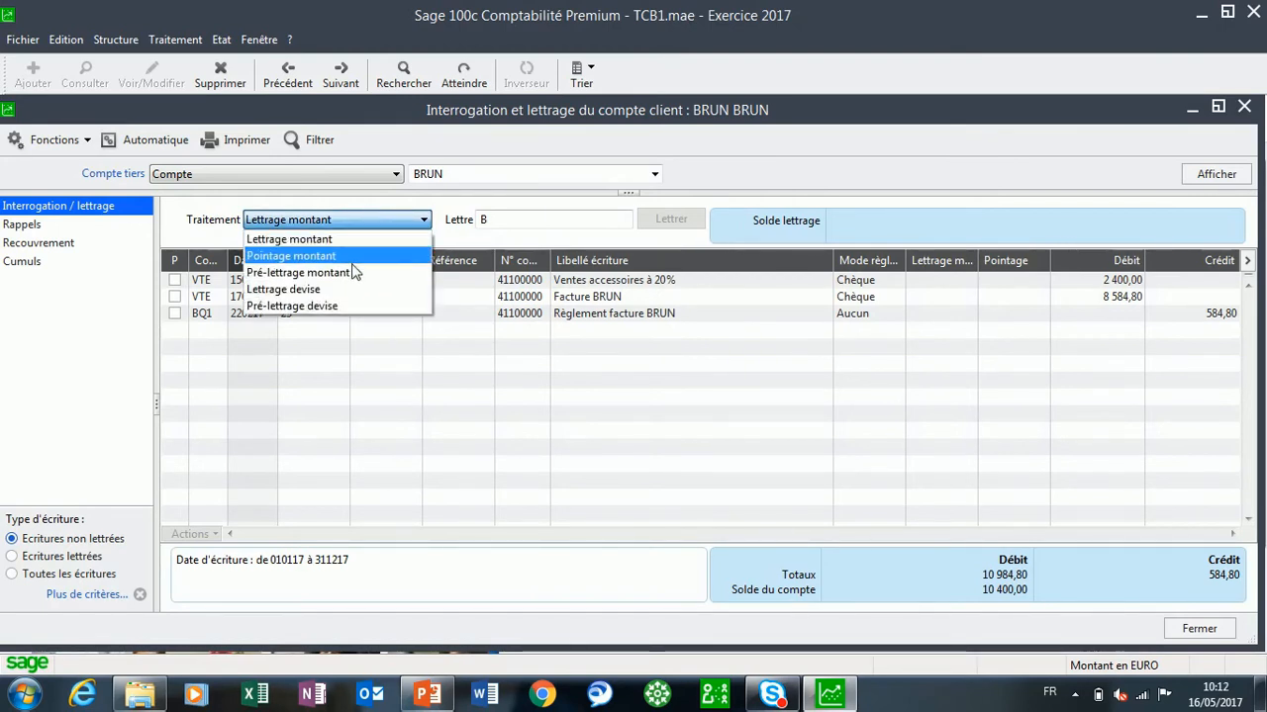
pyautogui.click(319, 273)
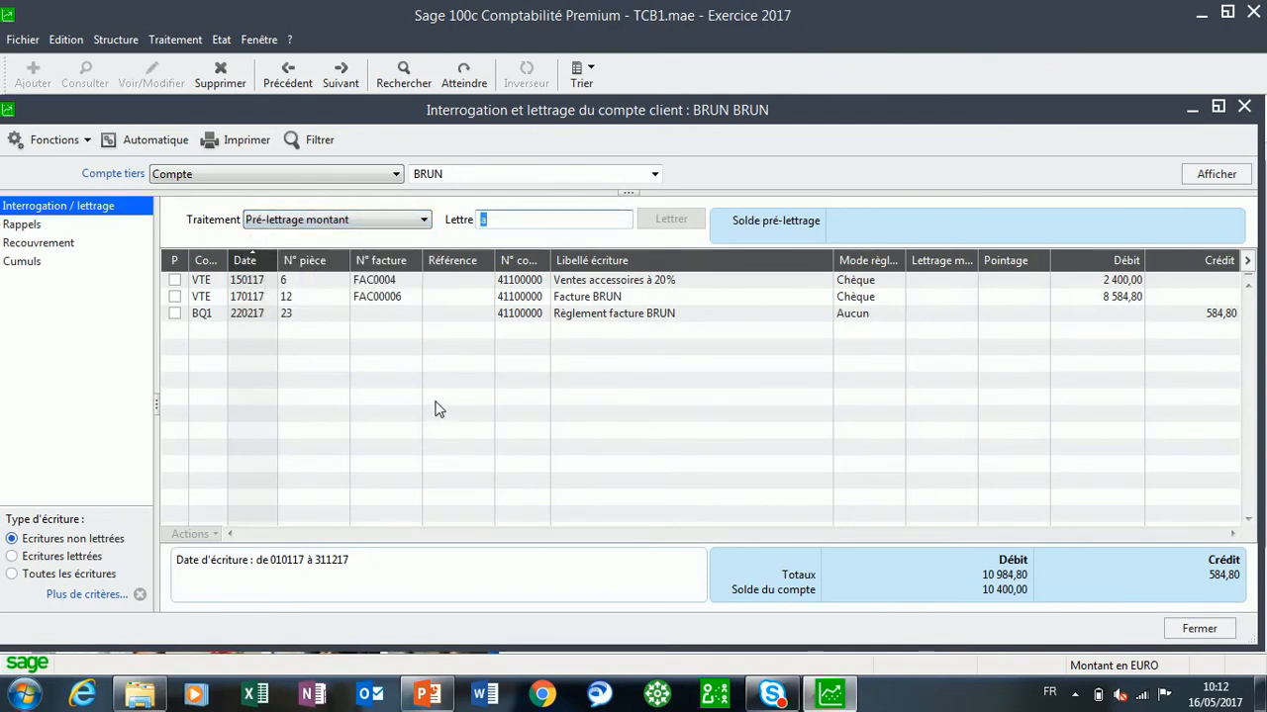
pyautogui.click(174, 296)
pyautogui.click(174, 313)
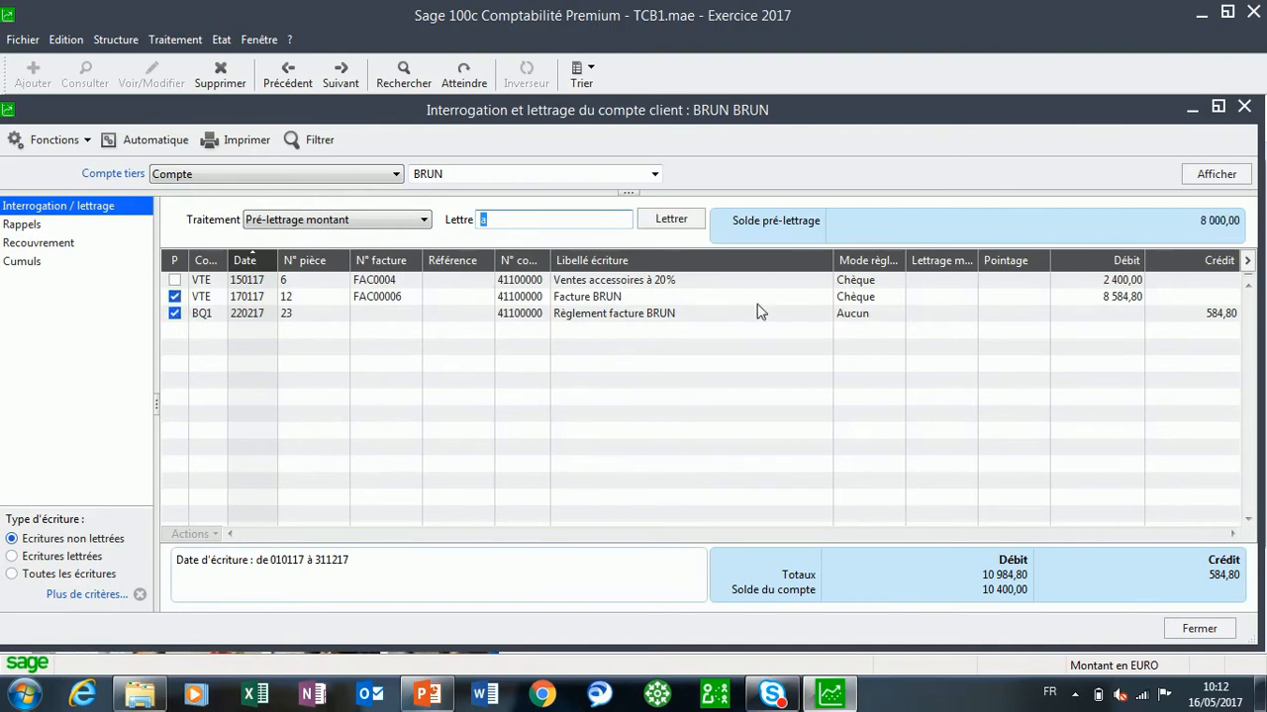
pyautogui.click(663, 224)
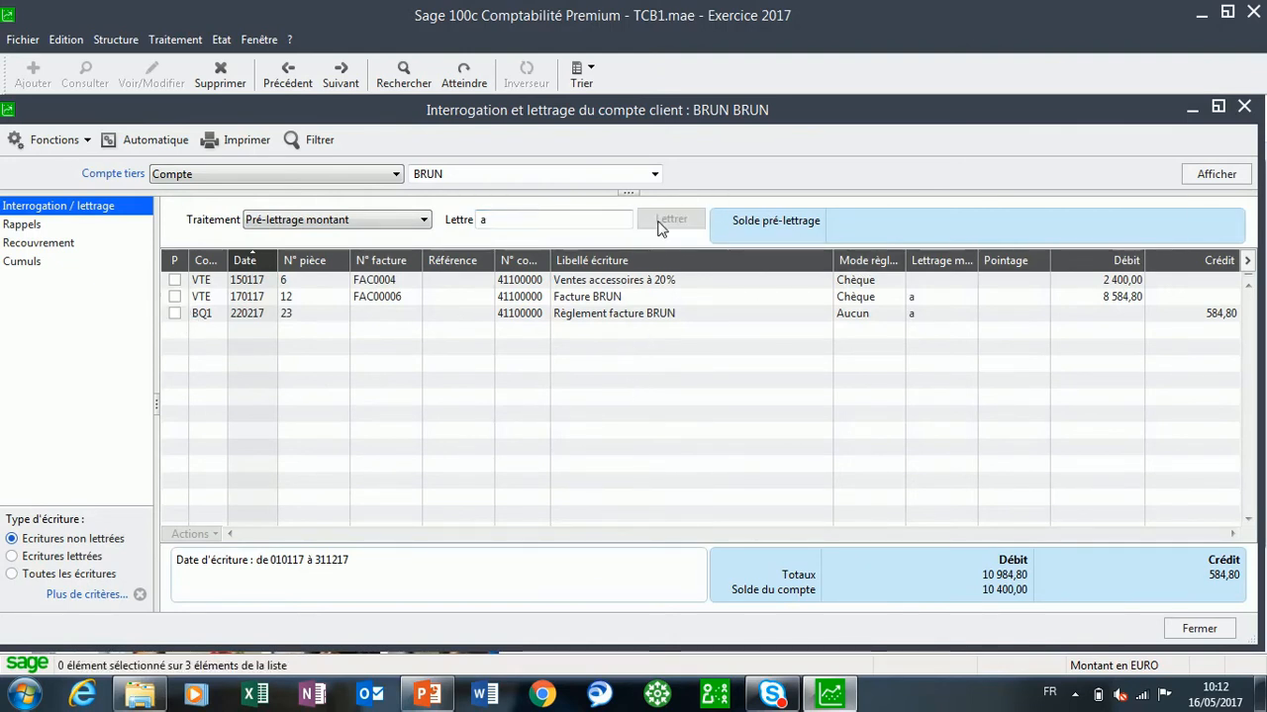
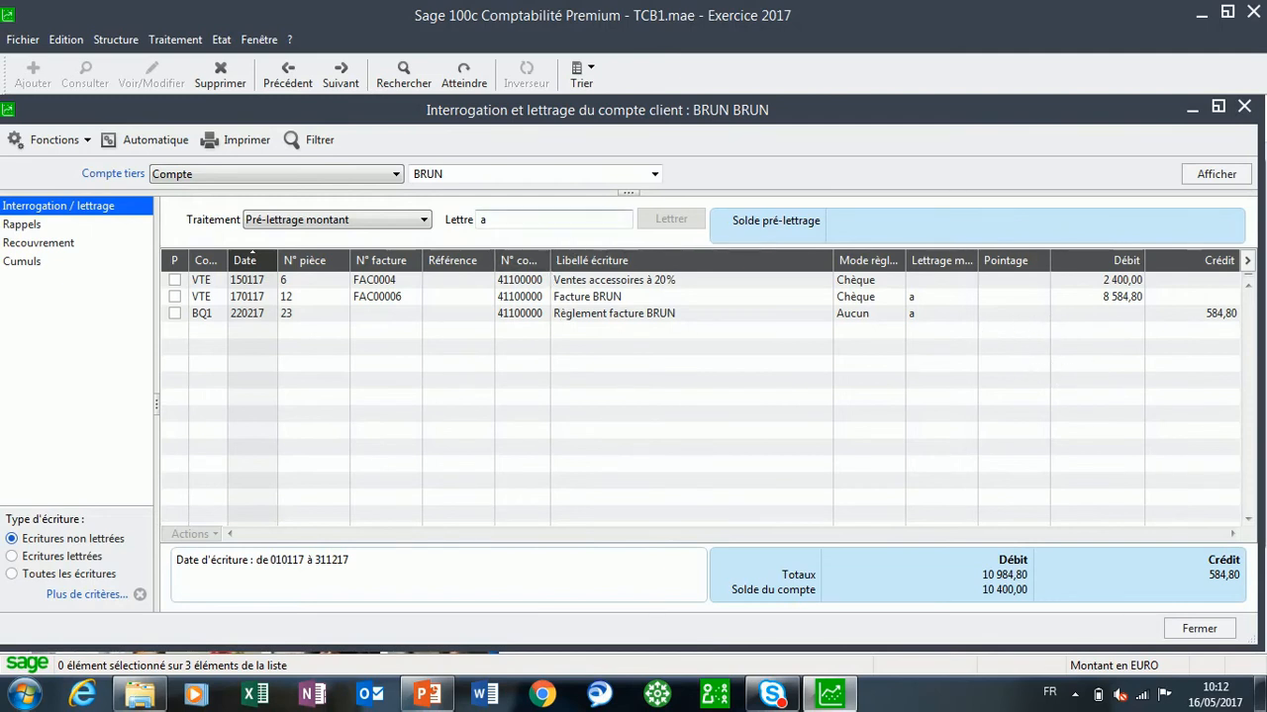
pyautogui.click(352, 220)
pyautogui.click(299, 240)
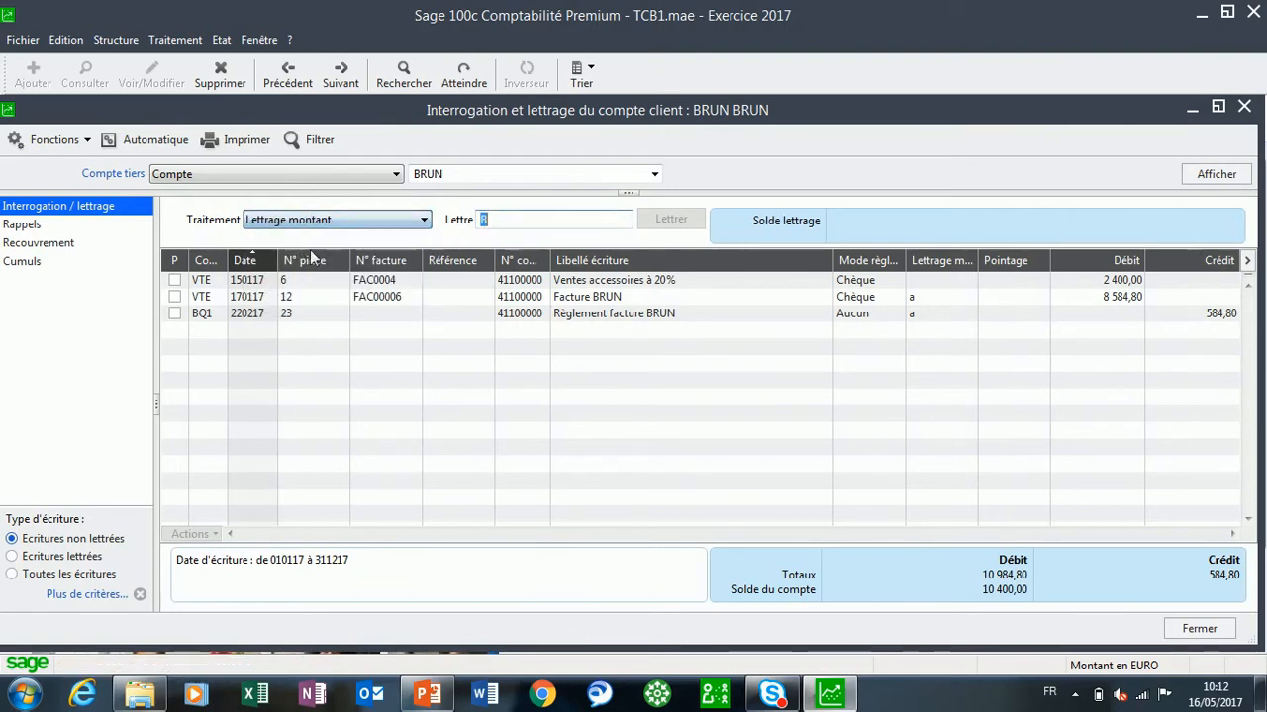
# Try to letter BRUN's 8 584,80 invoice FAC00006 with payment entry 23 under letter B, and decline the balancing entry.
pyautogui.click(174, 297)
pyautogui.click(174, 313)
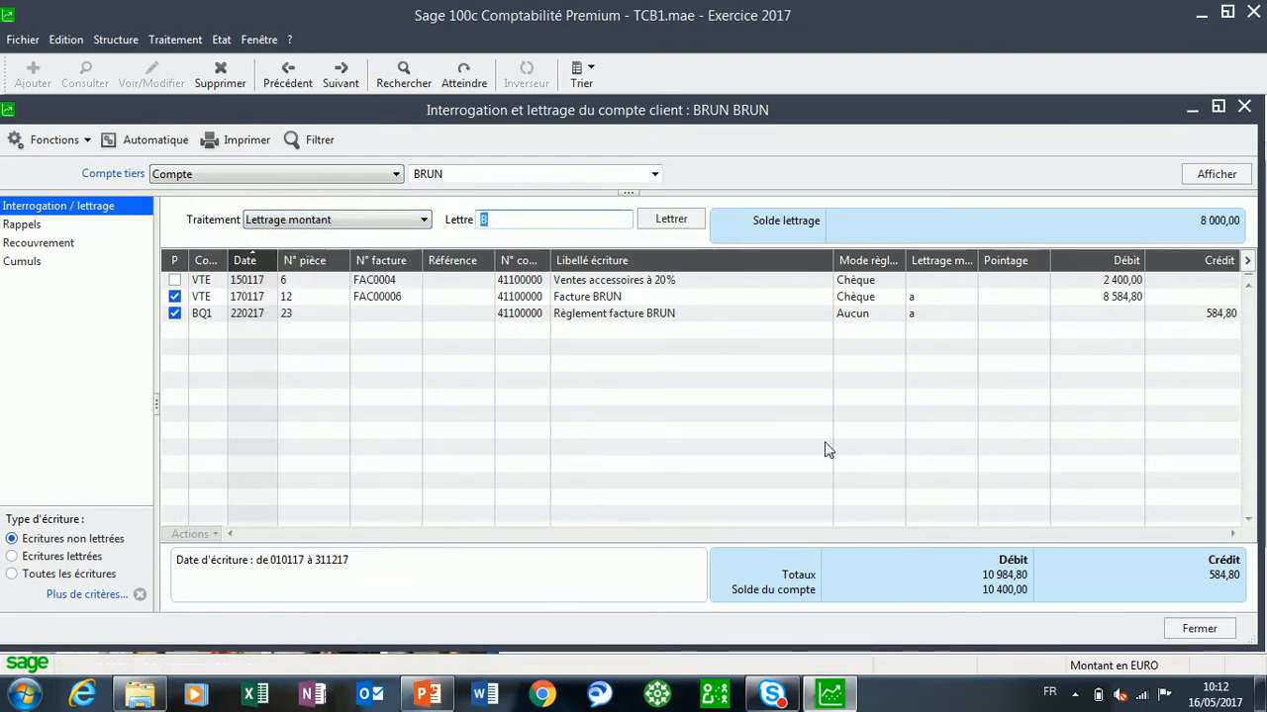
pyautogui.click(670, 222)
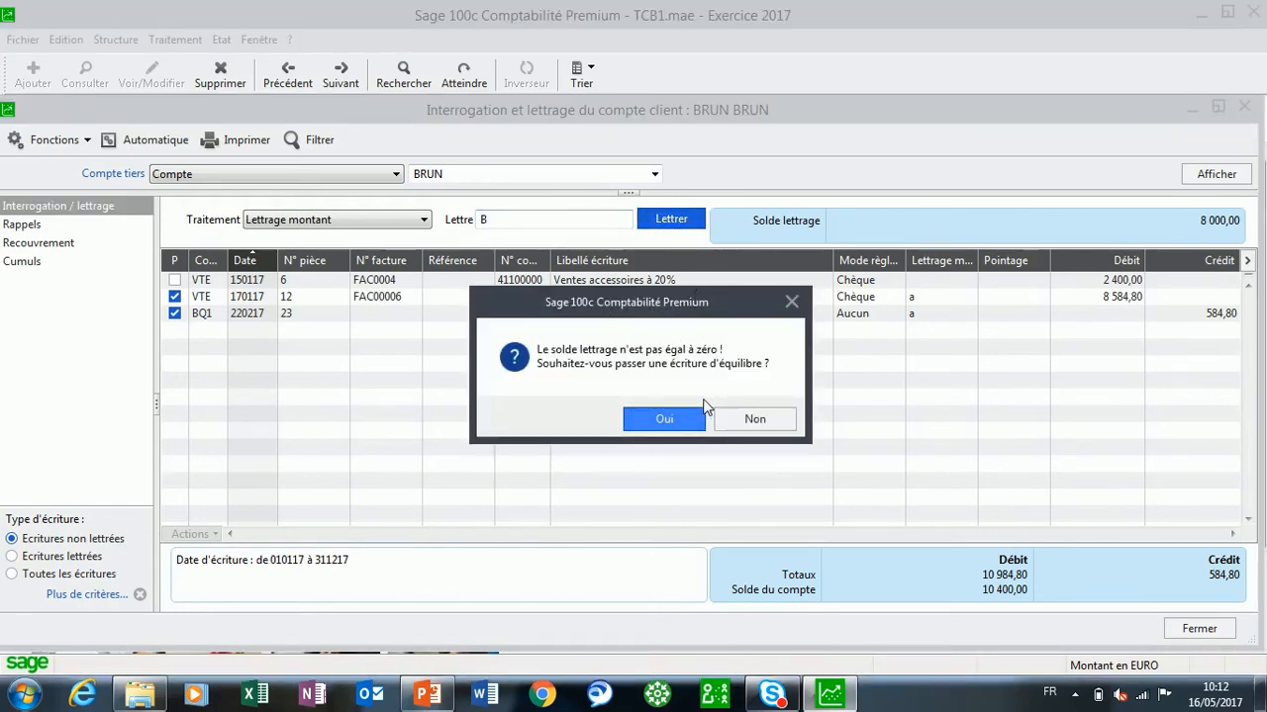
pyautogui.click(771, 420)
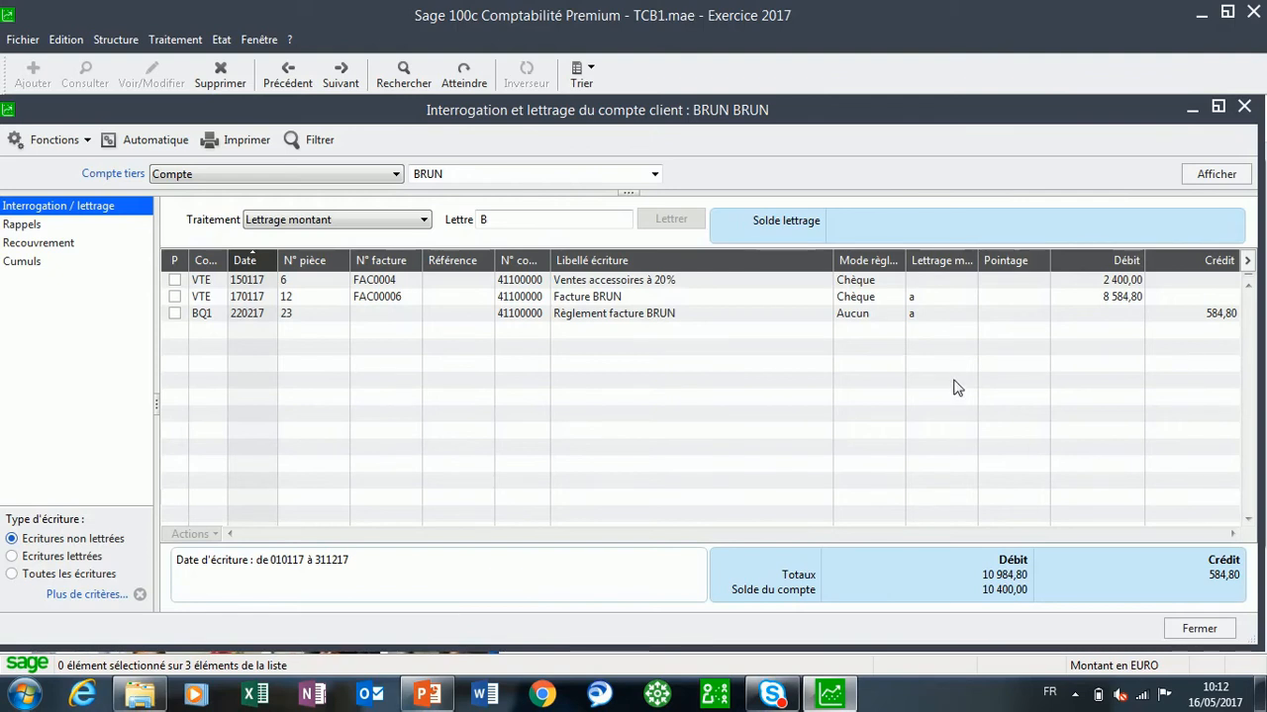
# Switch the lettering window to customer account ANJOU and display its unlettered entries.
pyautogui.click(435, 174)
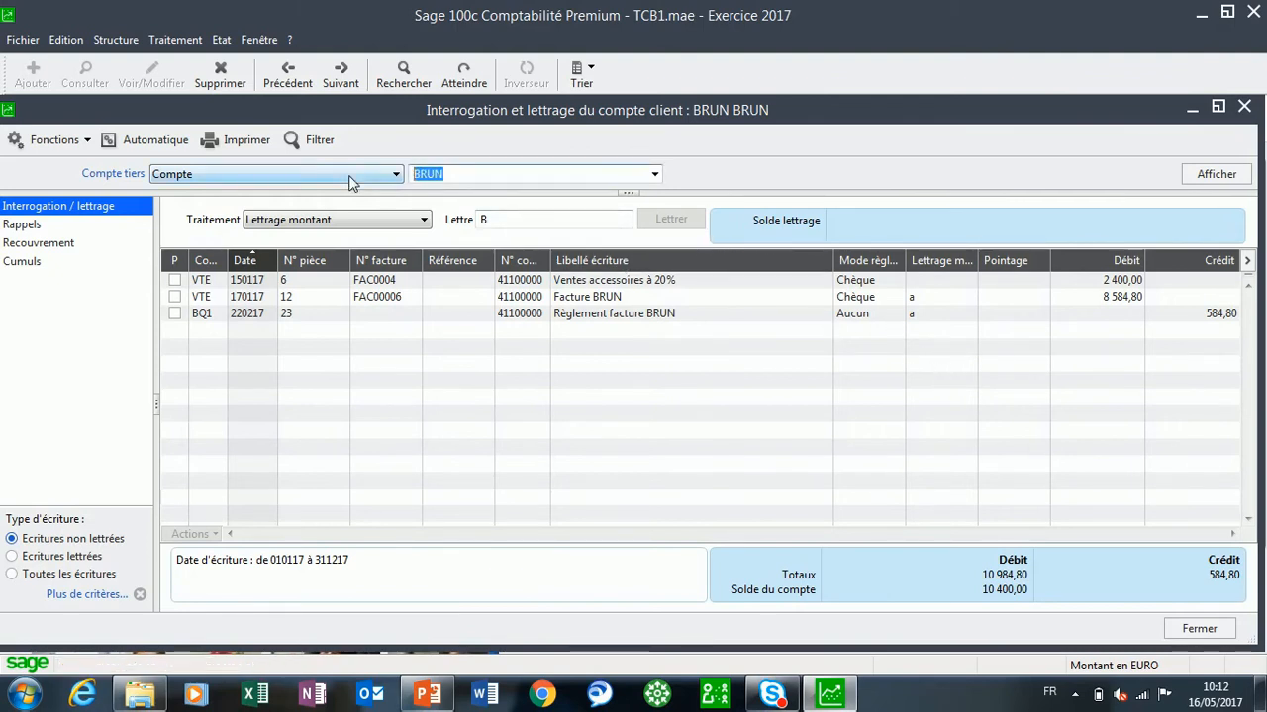
pyautogui.write('A')
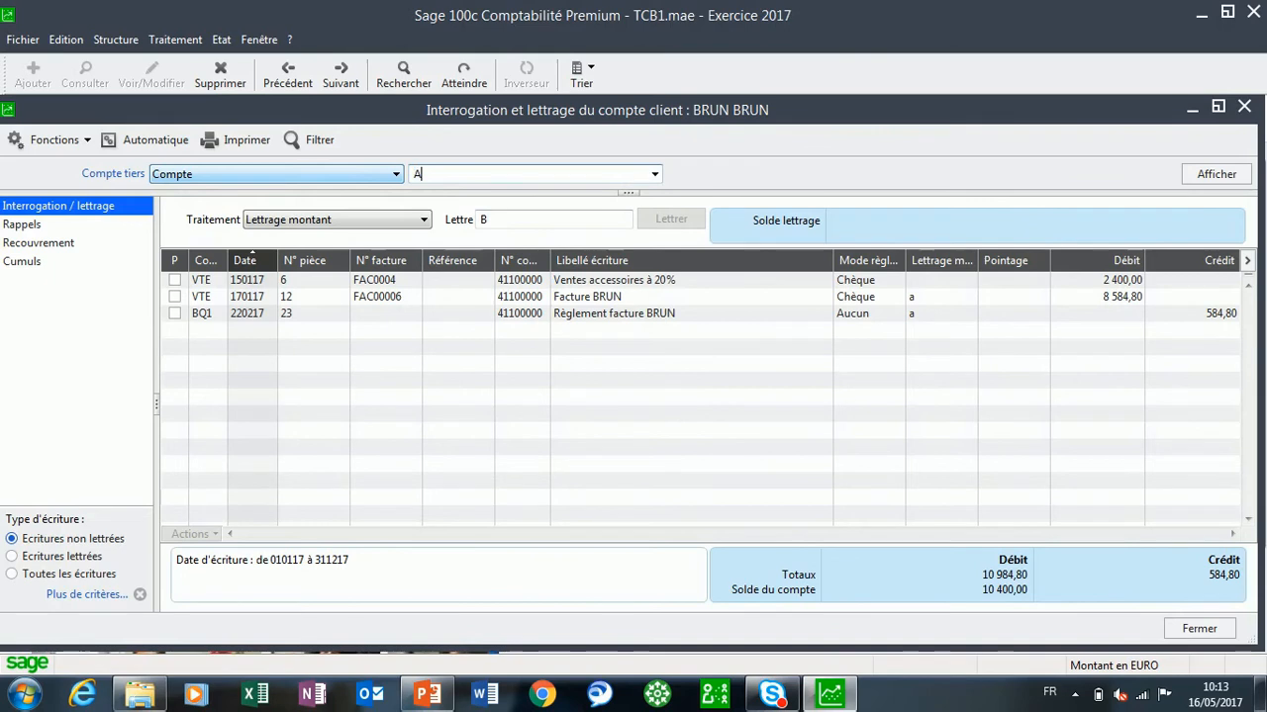
pyautogui.click(655, 175)
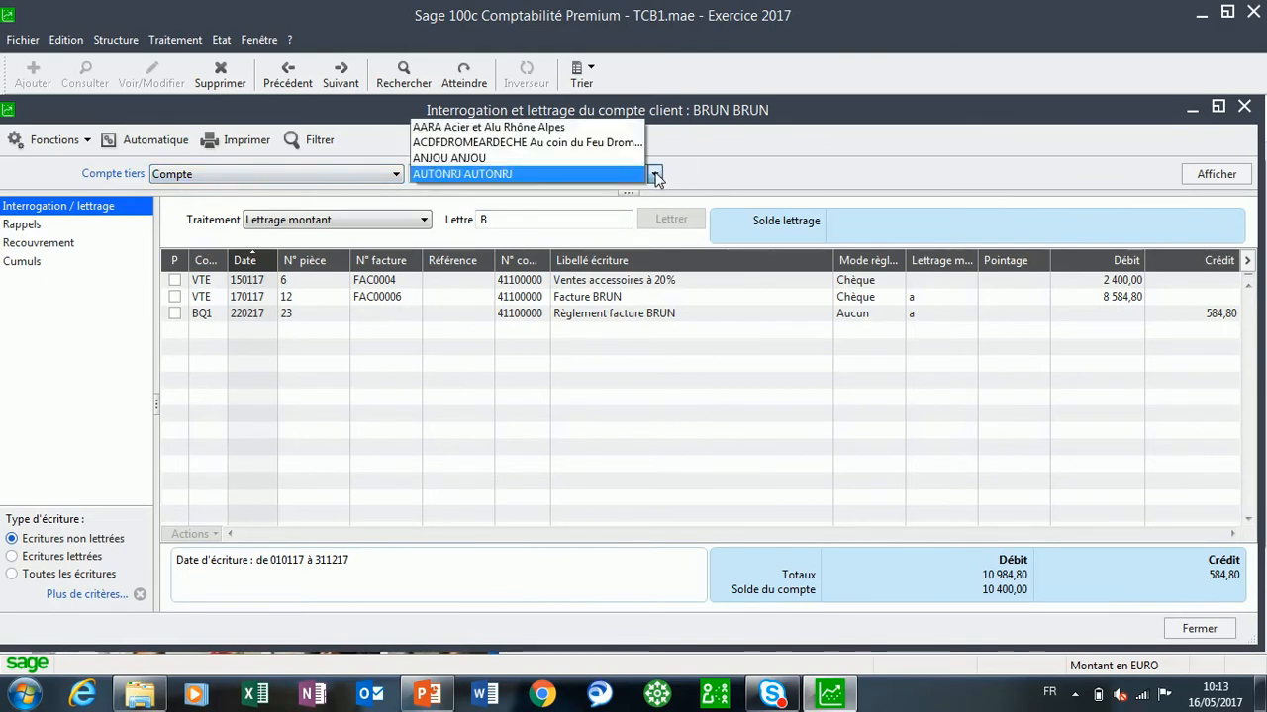
pyautogui.click(477, 172)
pyautogui.click(1192, 178)
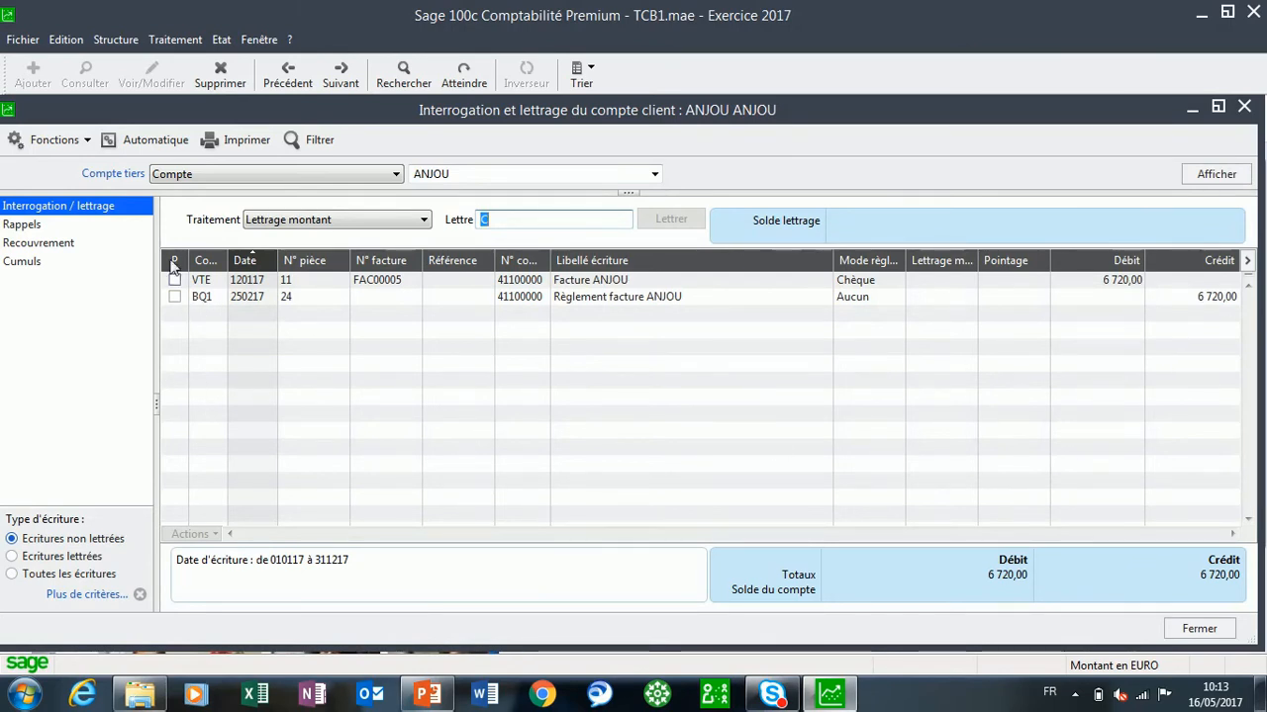
# Run automatic amount lettering on customer ANJOU with the default criteria, and display the lettered entries.
pyautogui.click(130, 143)
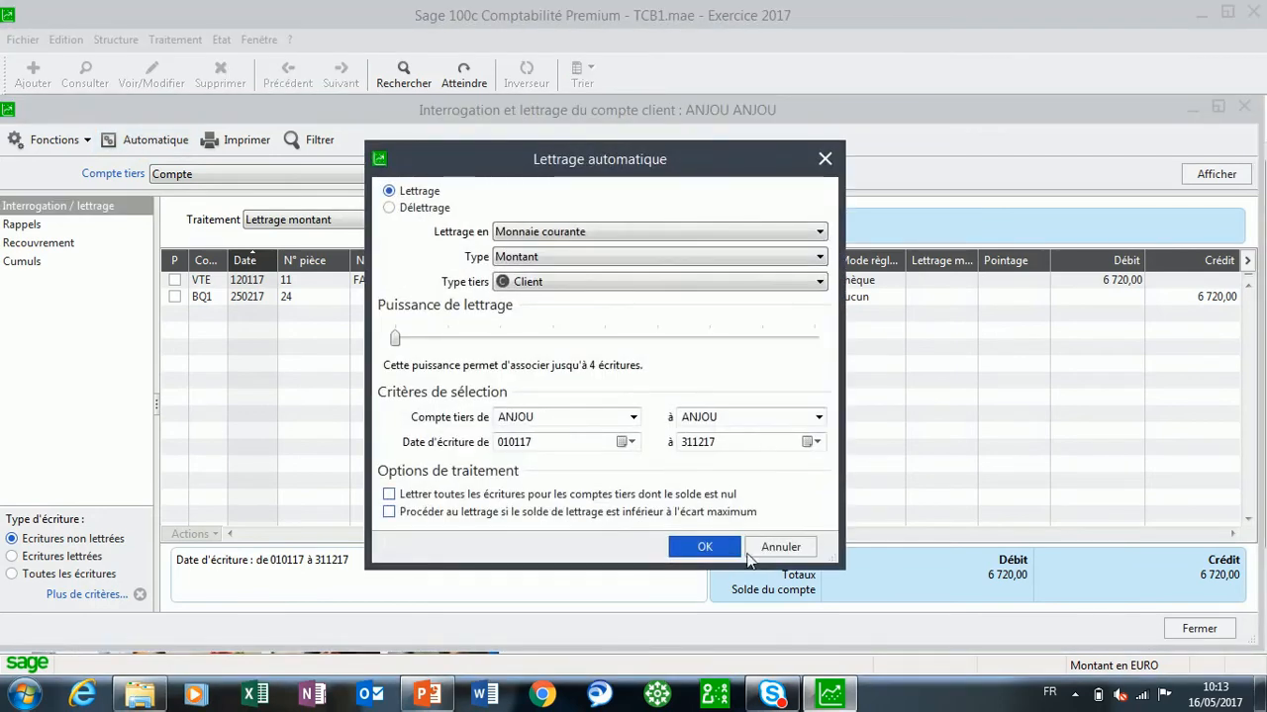
pyautogui.click(691, 543)
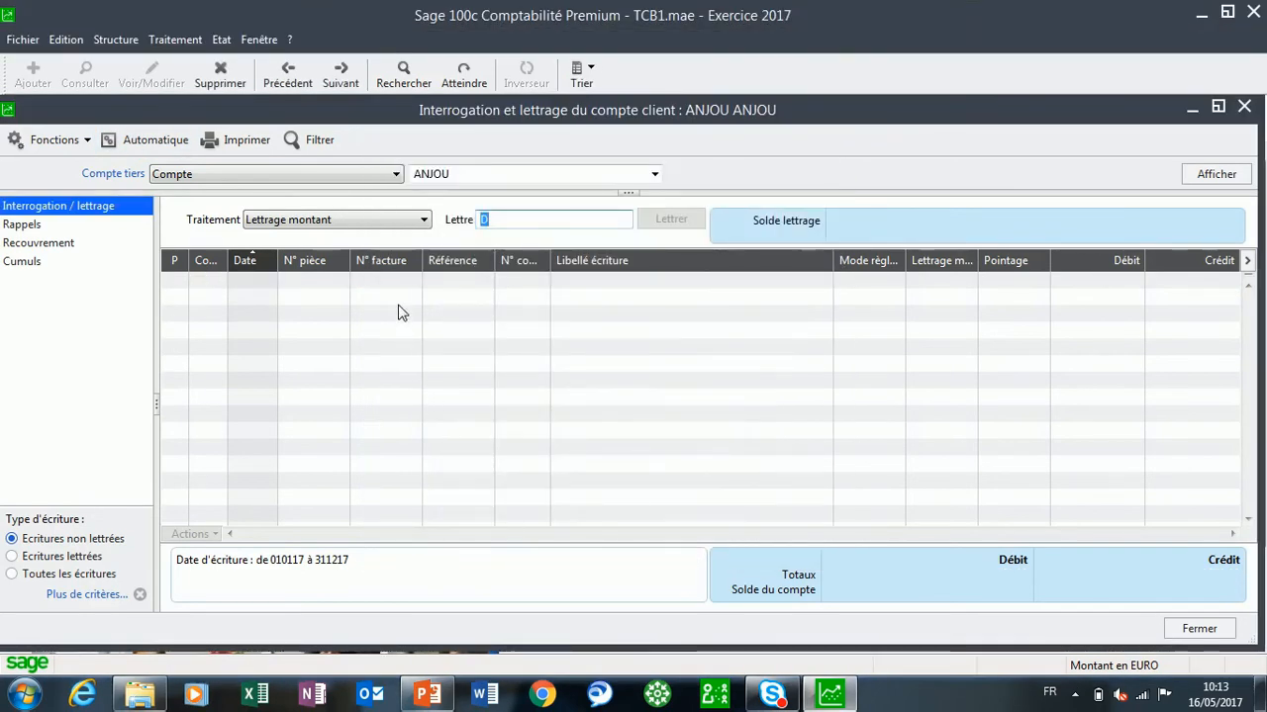
pyautogui.click(40, 556)
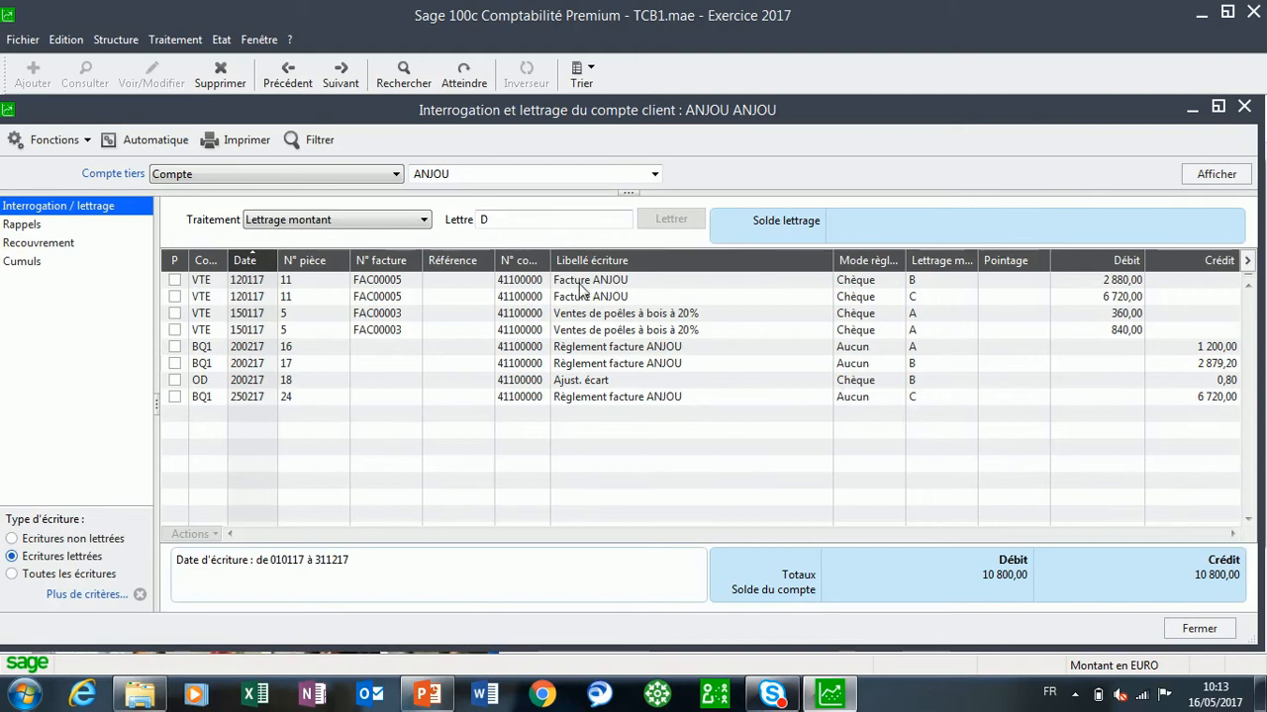
# Enter lettering letter C for ANJOU, request deletion of that amount lettering, and decline the confirmation.
pyautogui.moveTo(502, 220); pyautogui.dragTo(414, 225)
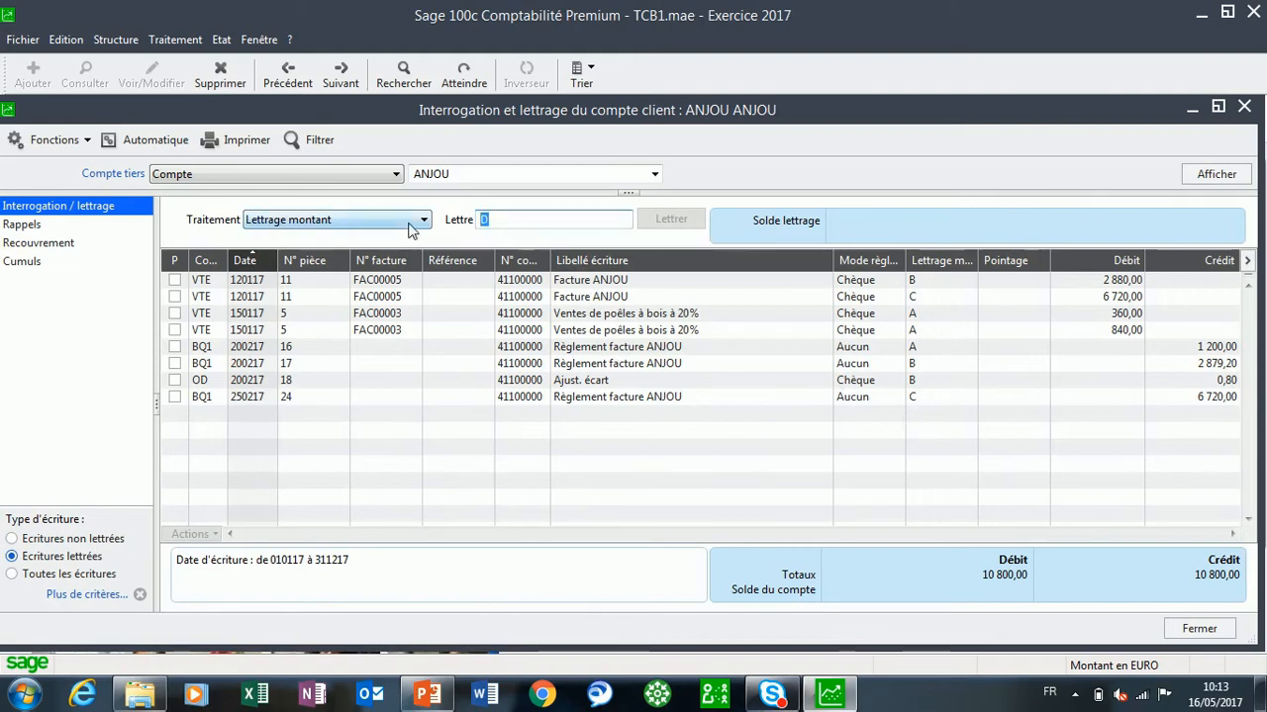
pyautogui.write('C')
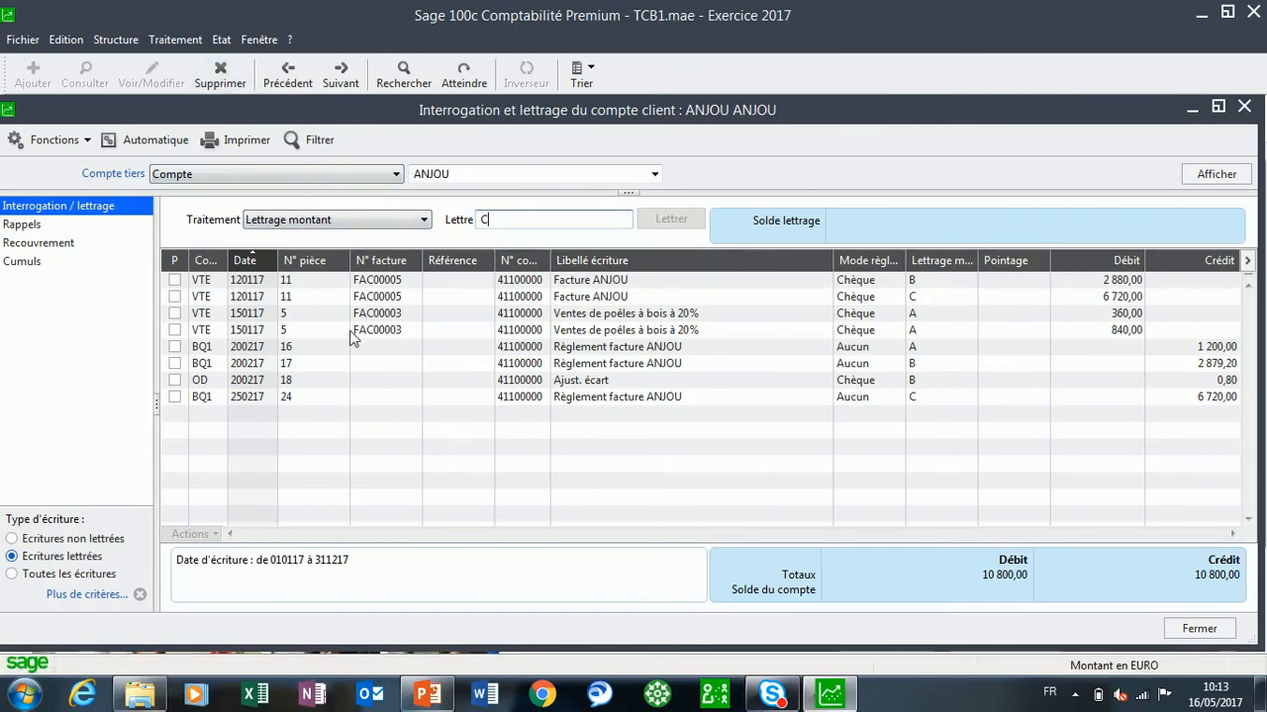
pyautogui.click(219, 72)
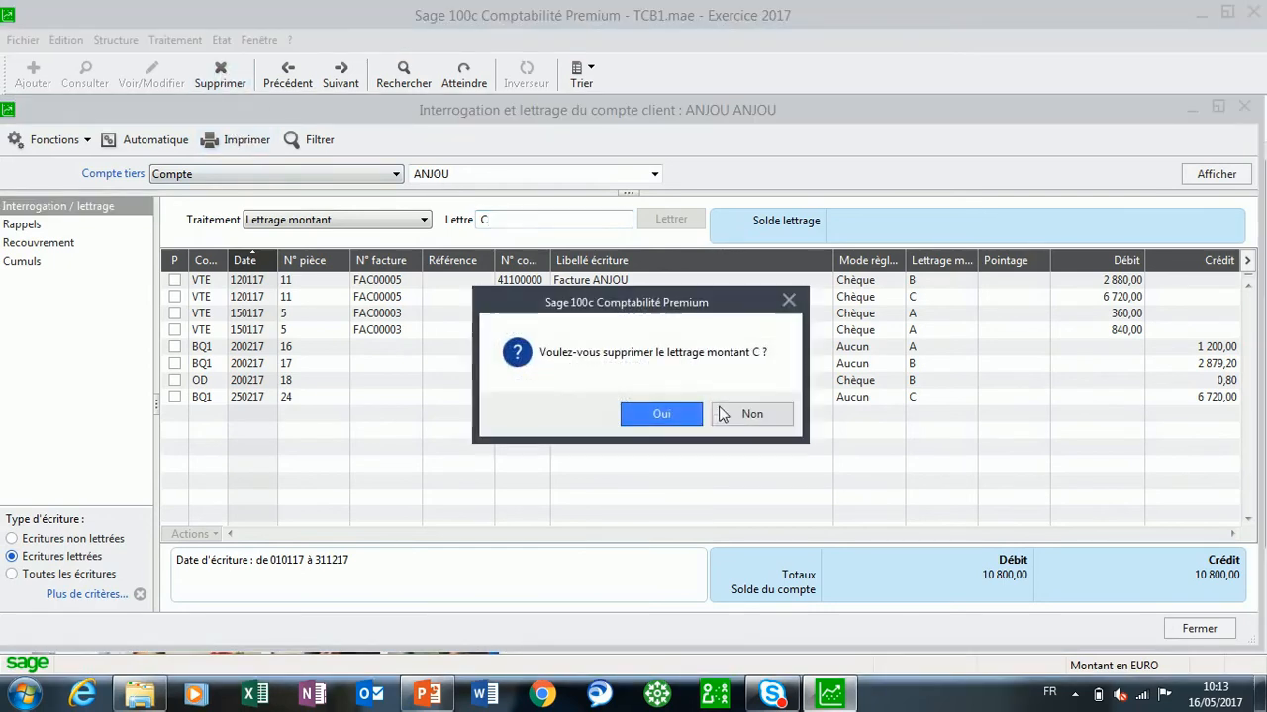
pyautogui.click(780, 422)
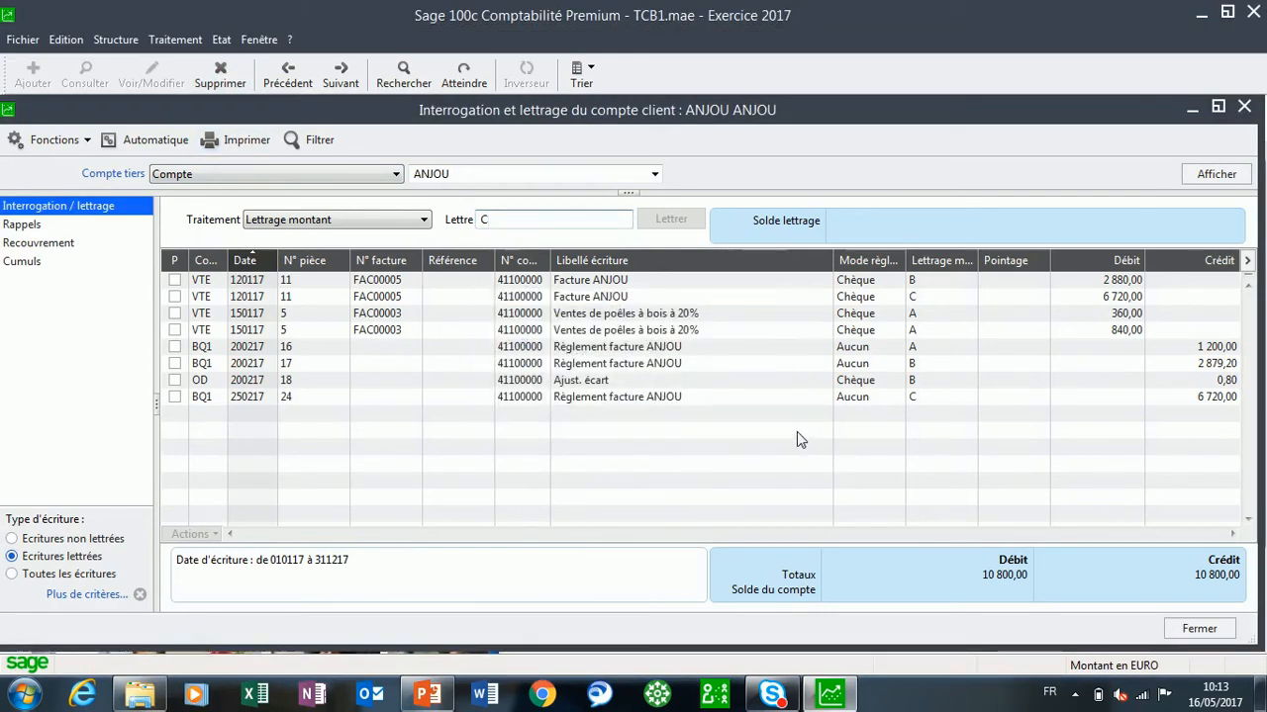
# Delete amount lettering C from ANJOU's 6 720,00 invoice FAC00005 and payment entry 24, and display the unlettered entries.
pyautogui.click(174, 297)
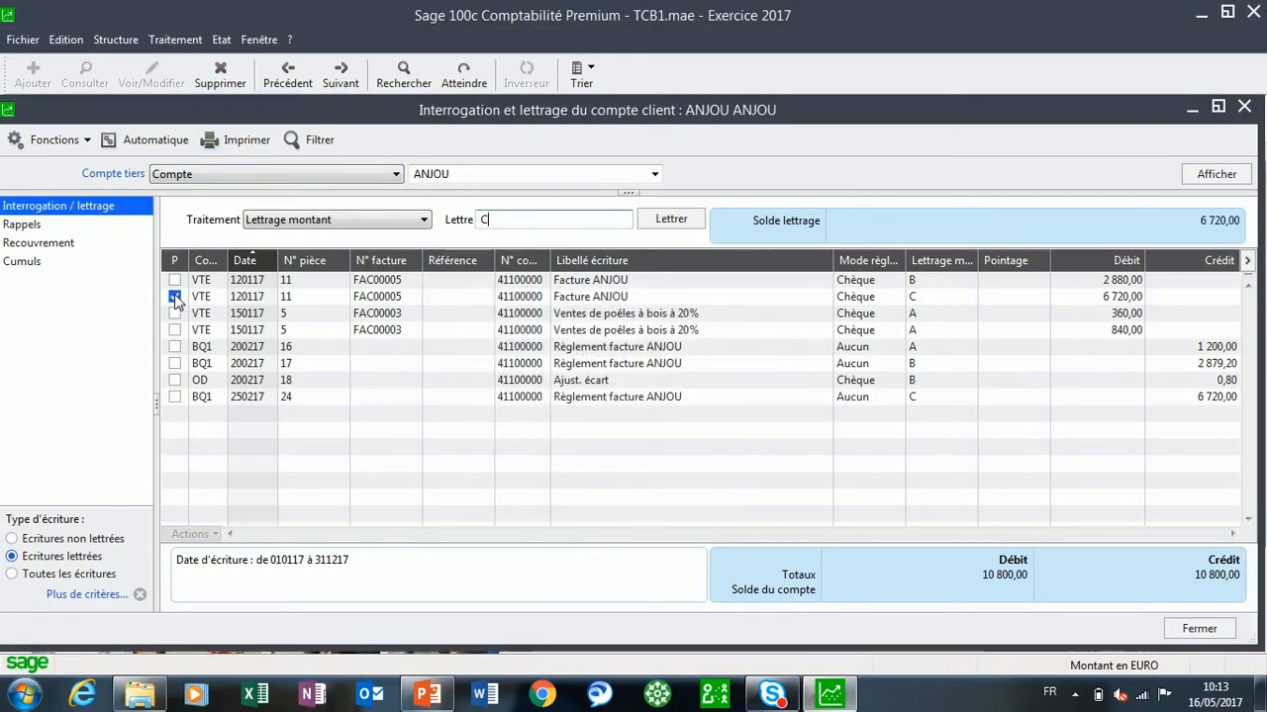
pyautogui.click(174, 397)
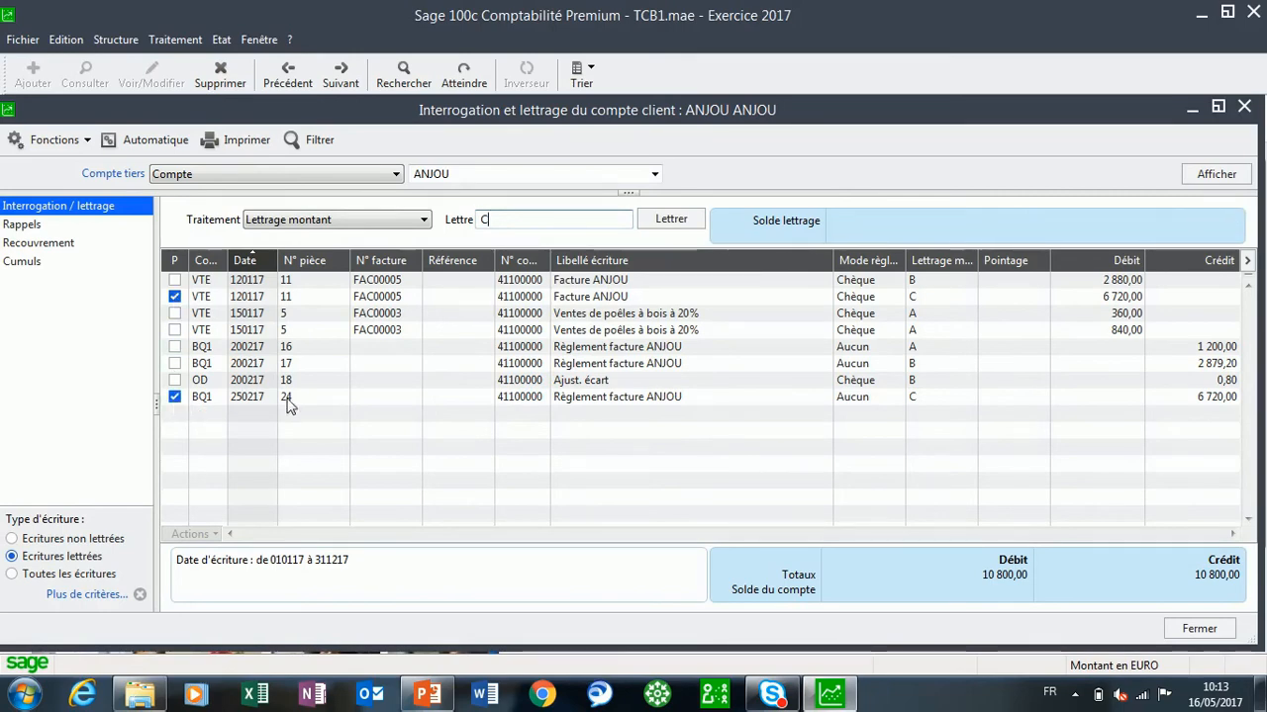
pyautogui.rightClick(309, 401)
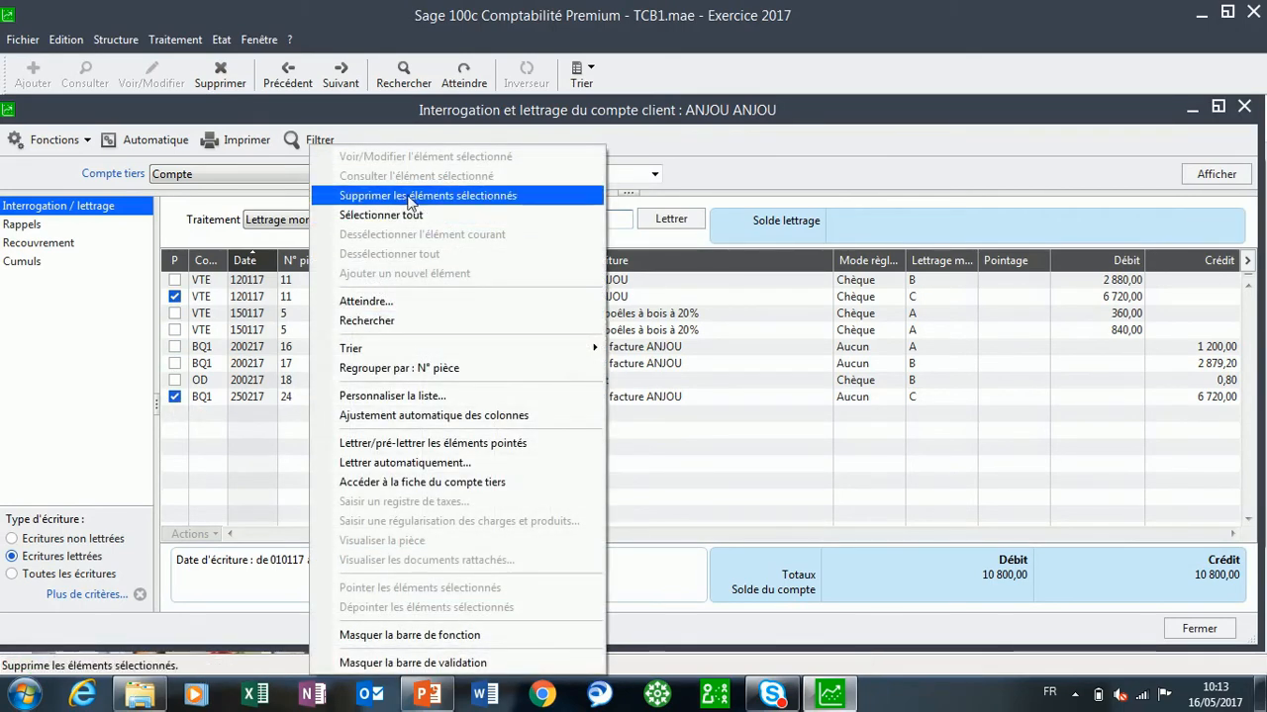
pyautogui.click(473, 196)
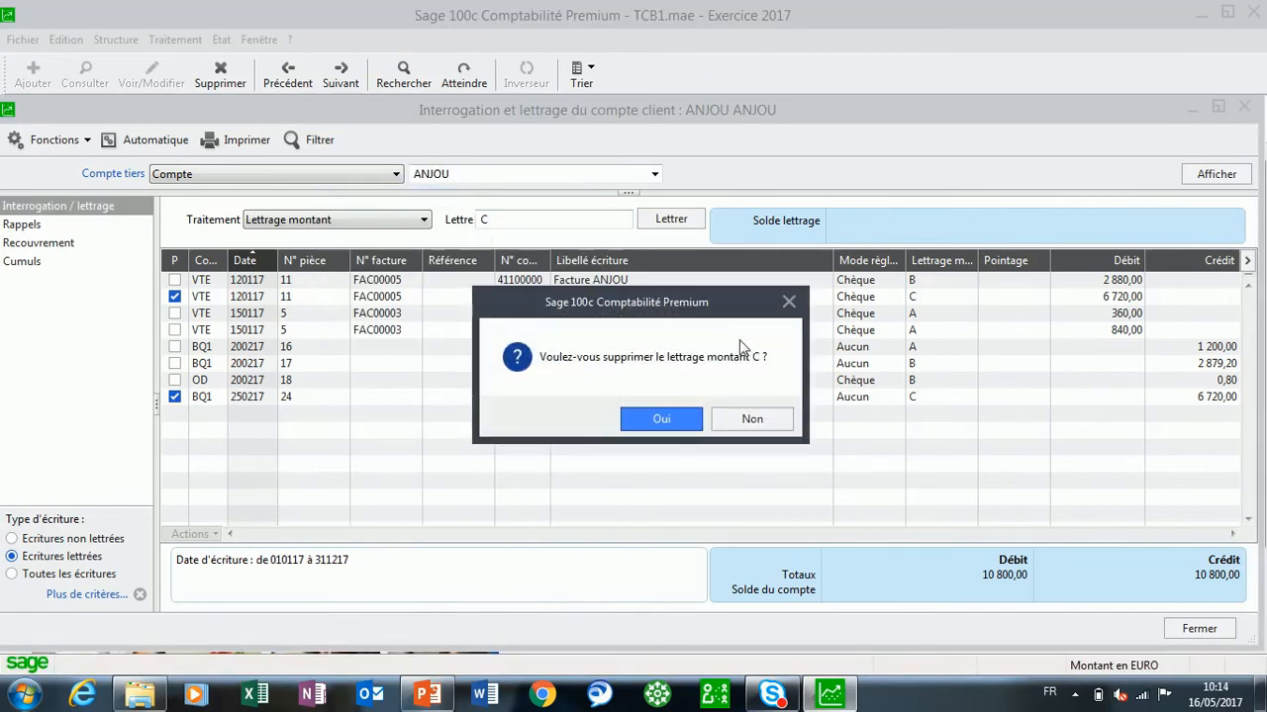
pyautogui.click(672, 420)
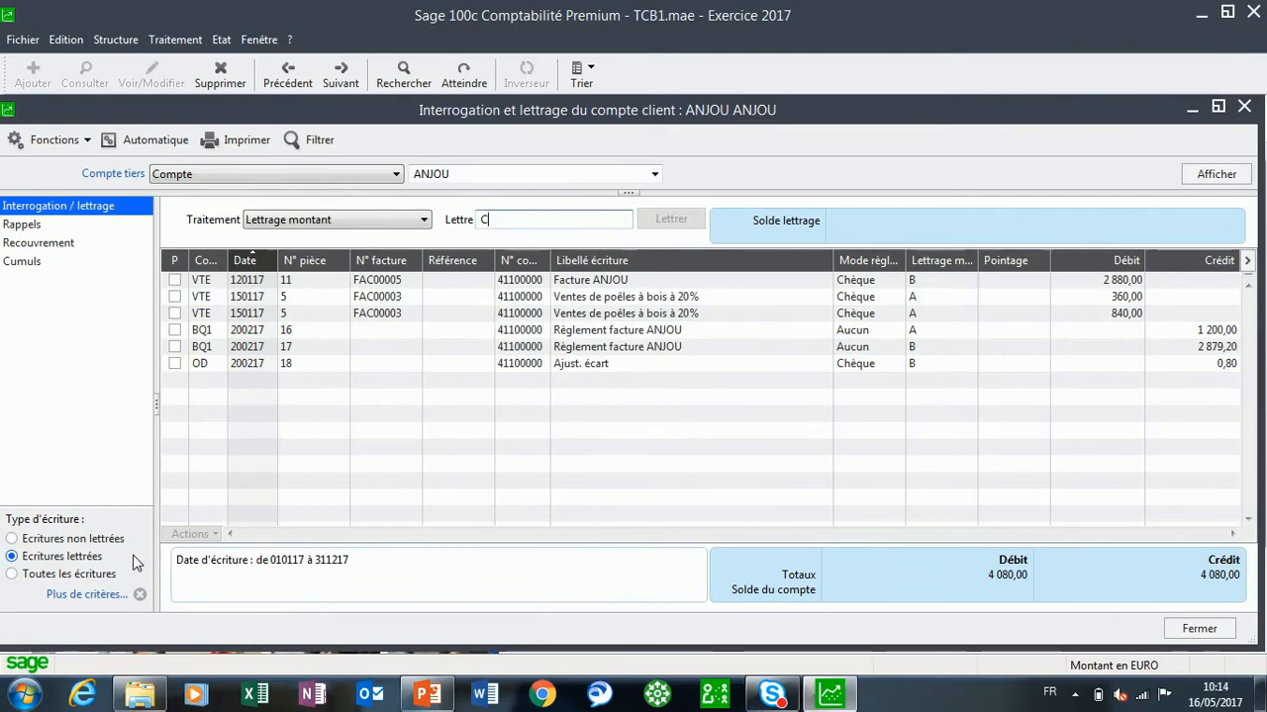
pyautogui.click(87, 541)
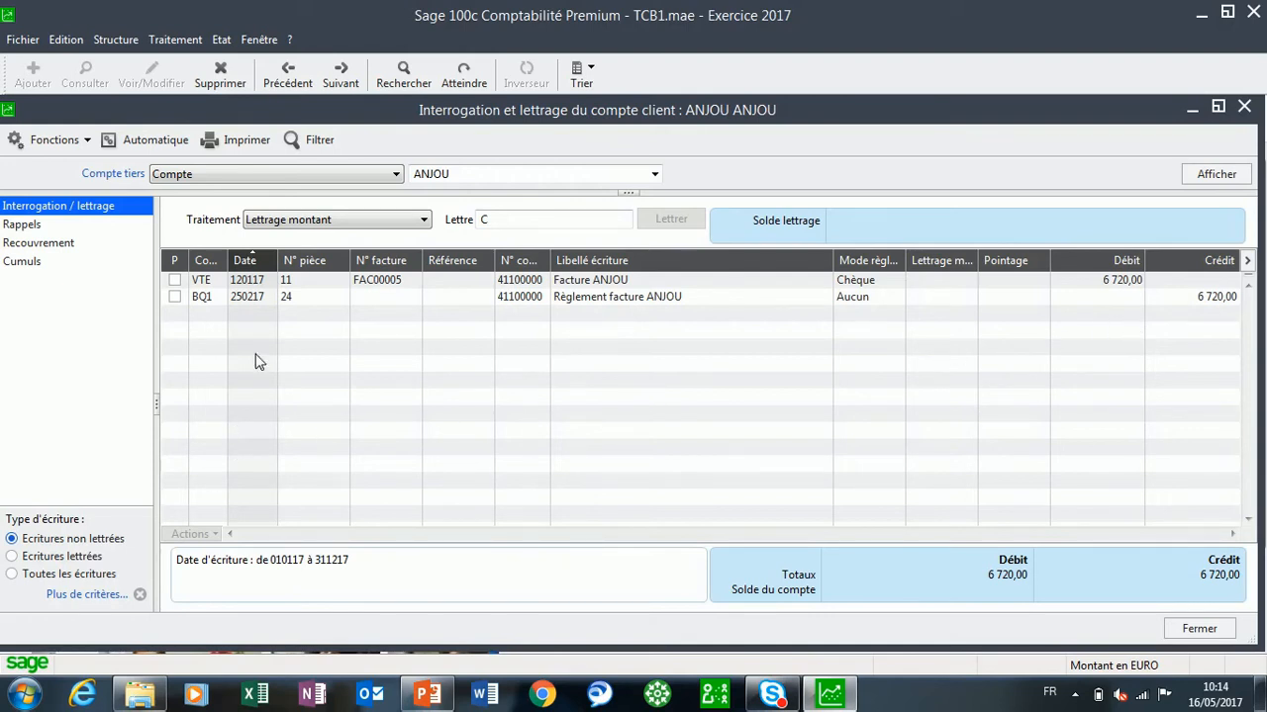
# Rerun automatic lettering on ANJOU to match the 6 720,00 invoice with payment entry 24, and display the lettered entries.
pyautogui.click(147, 141)
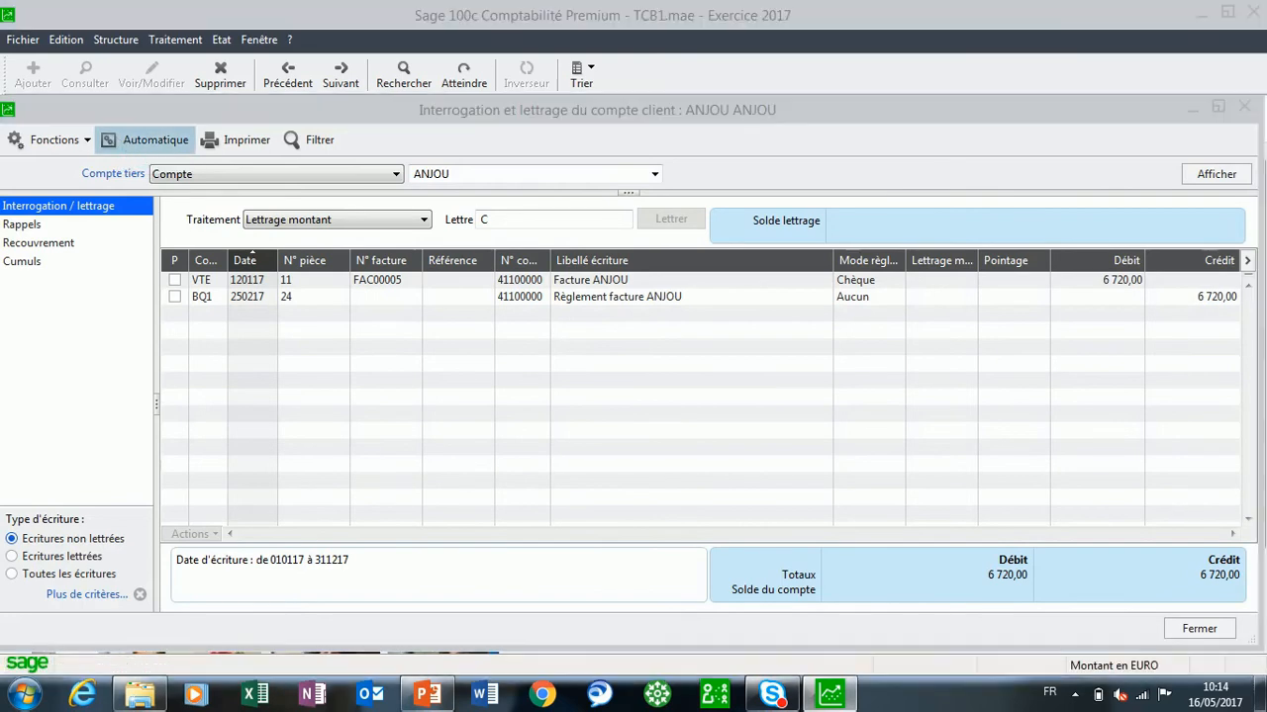
pyautogui.click(703, 548)
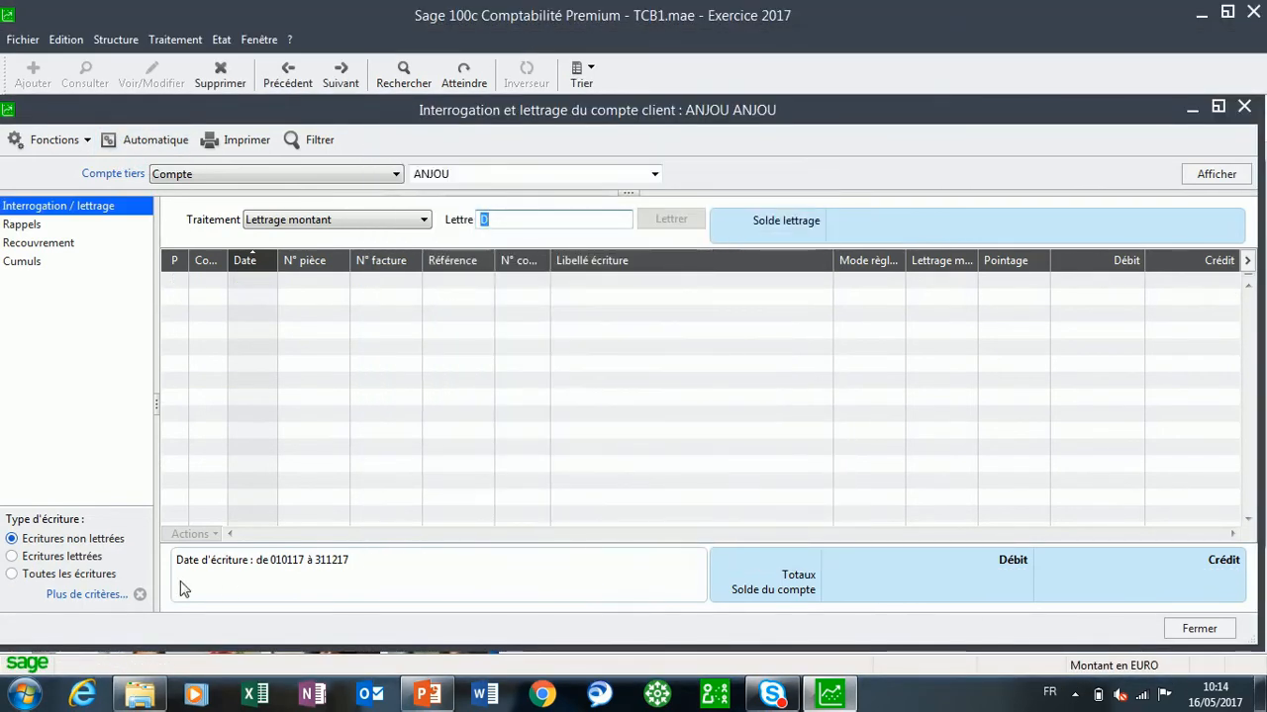
pyautogui.click(71, 557)
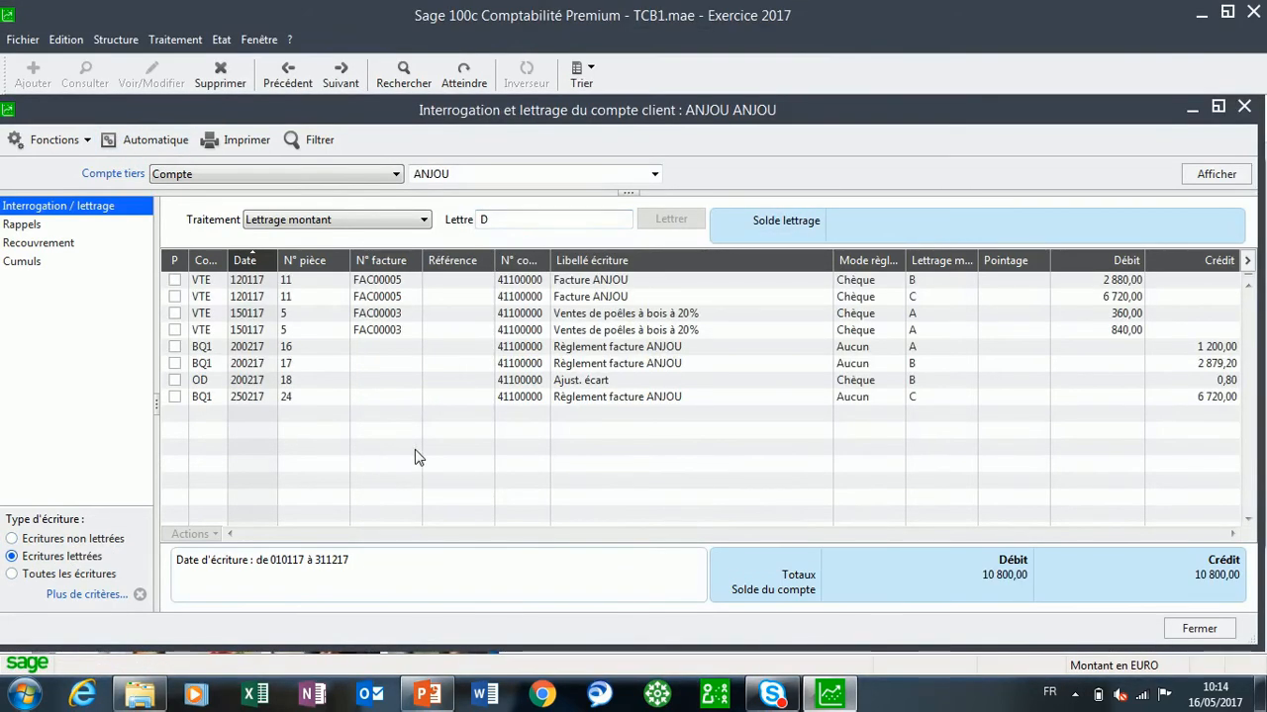
# Remove all lettering on customer ANJOU with the automatic Délettrage option, and display the unlettered entries.
pyautogui.click(147, 141)
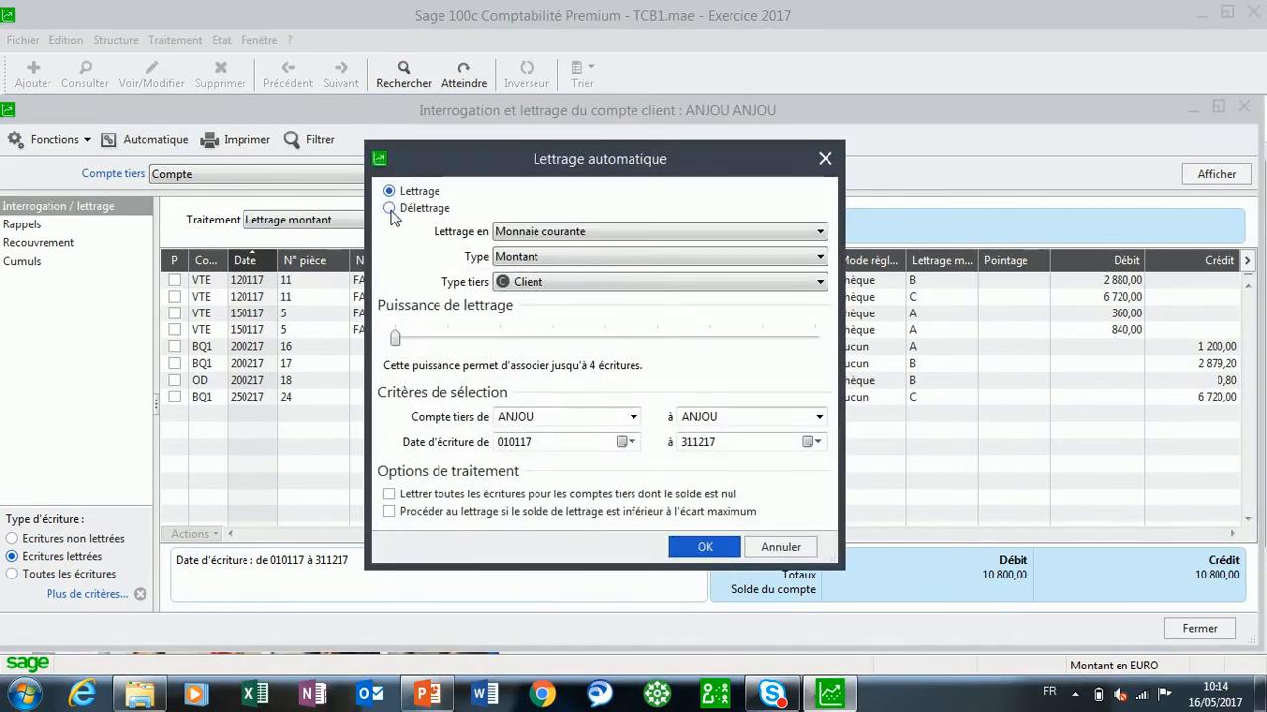
pyautogui.click(390, 208)
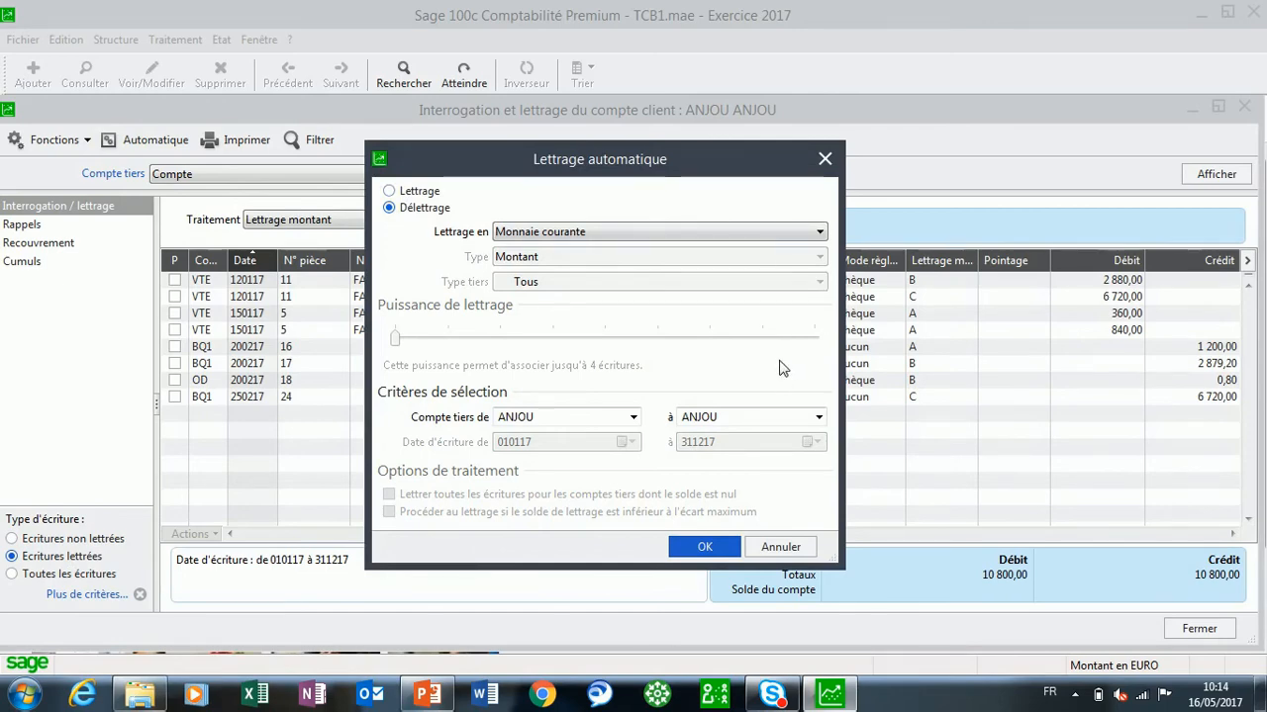
pyautogui.click(688, 550)
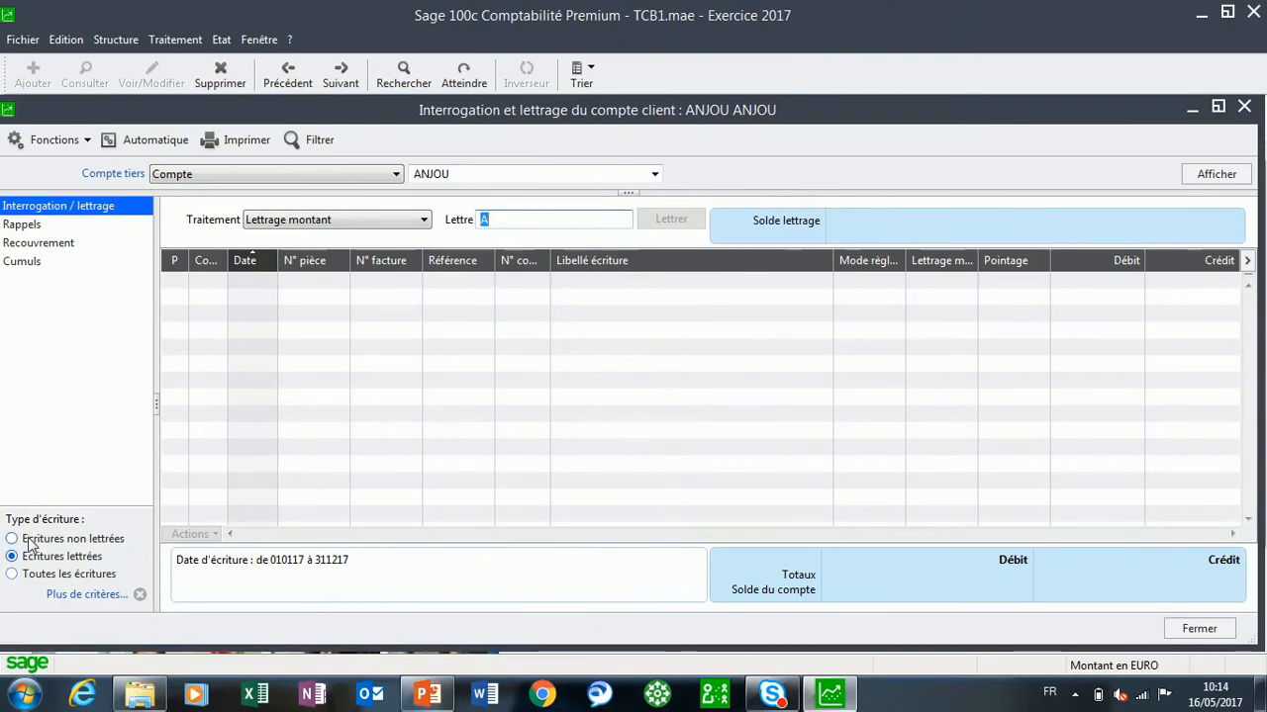
pyautogui.click(30, 545)
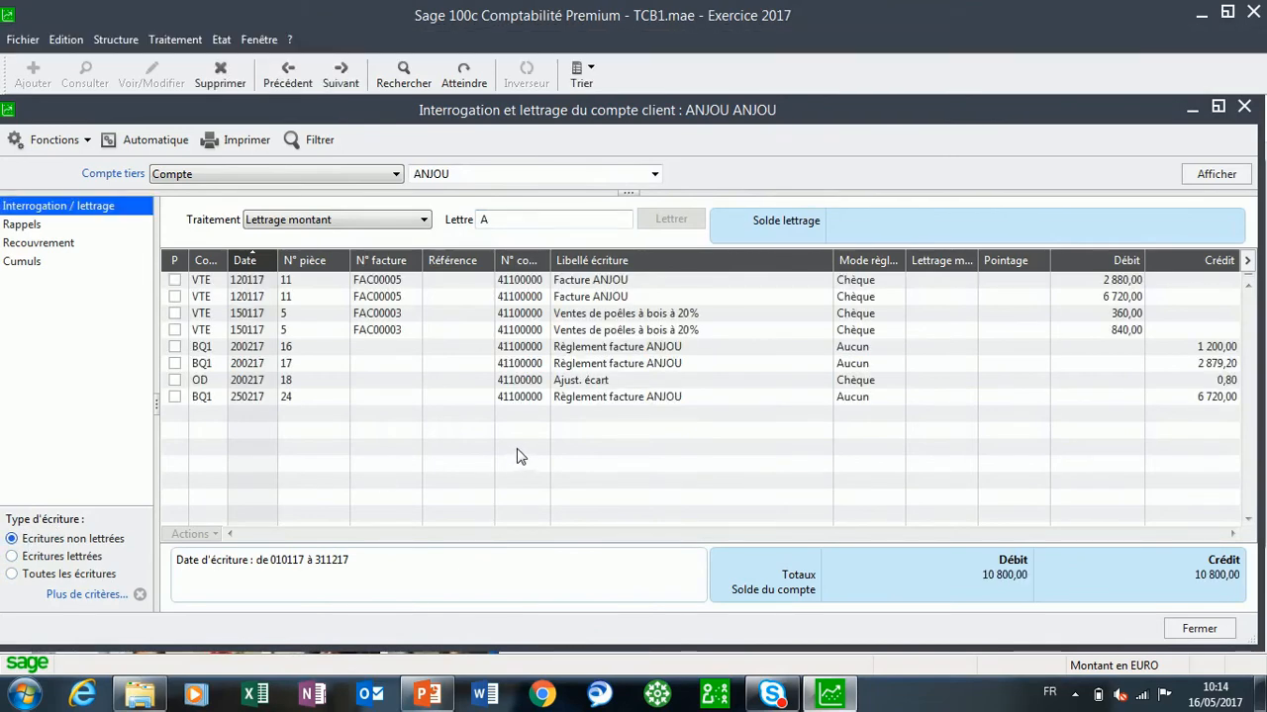
# Letter all ANJOU entries automatically by amount with third-party type Tous, and display the lettered entries.
pyautogui.click(139, 140)
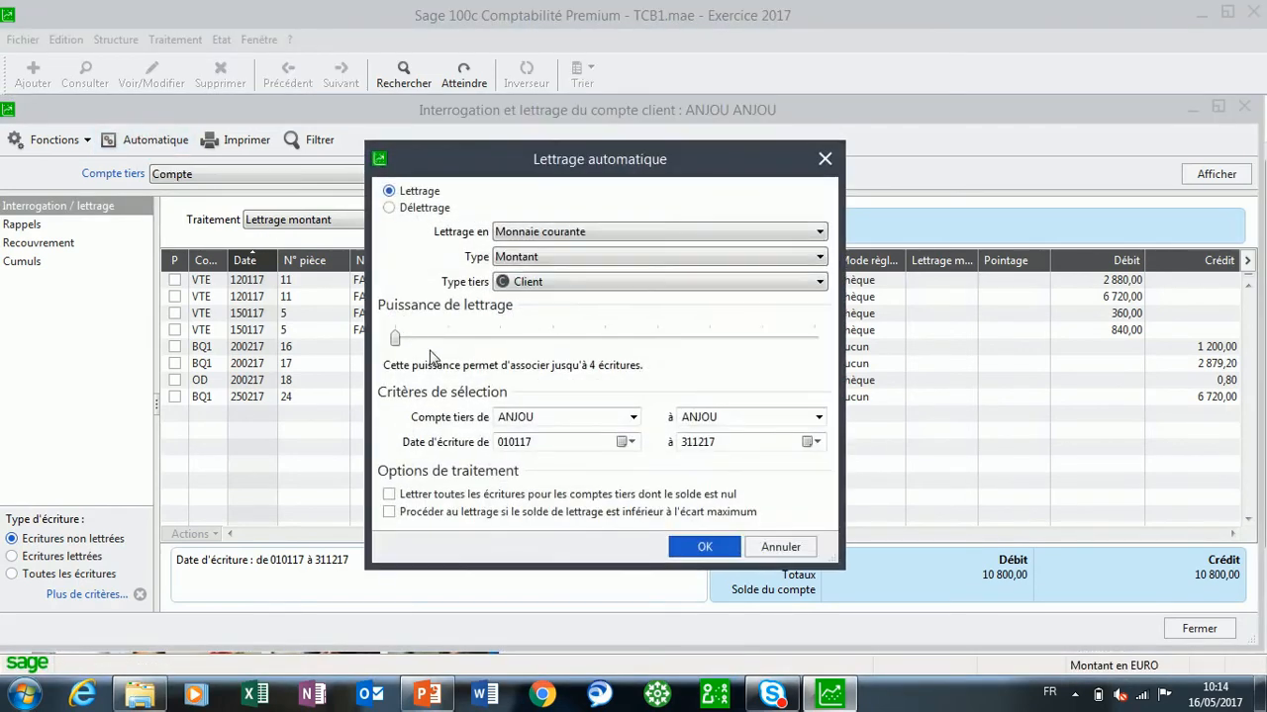
pyautogui.click(389, 207)
pyautogui.click(389, 191)
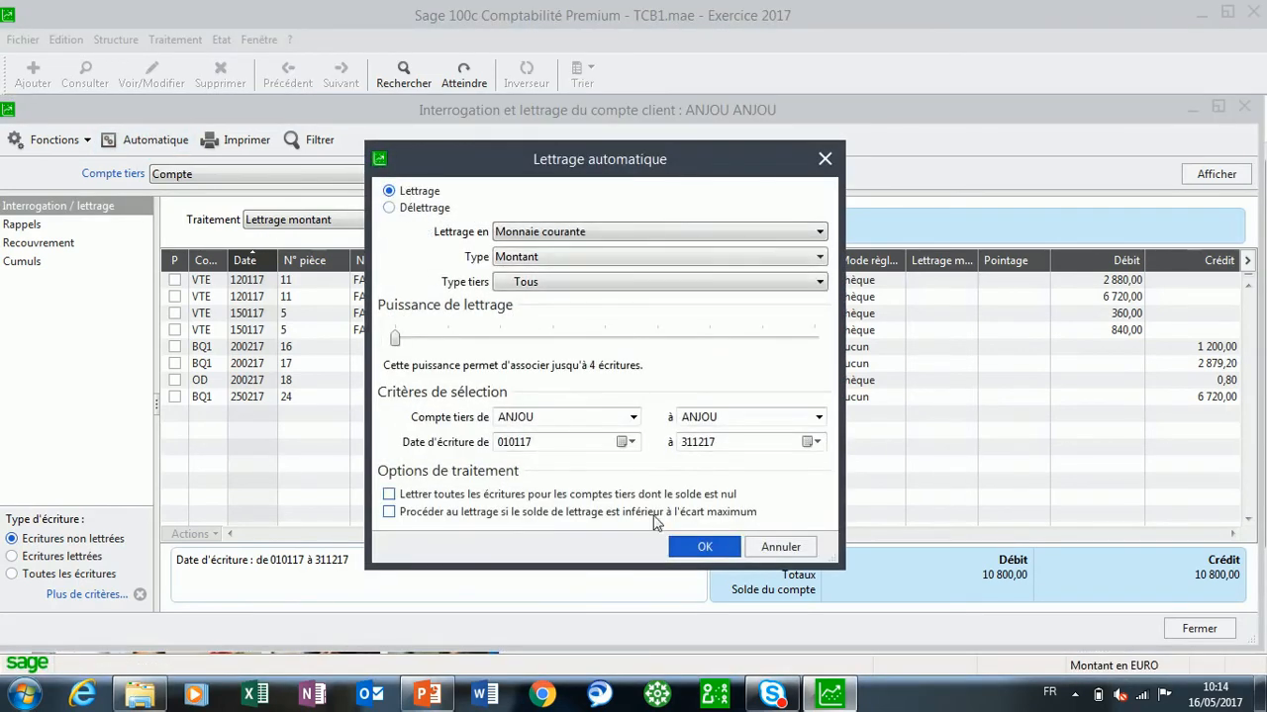
pyautogui.click(705, 547)
pyautogui.click(79, 556)
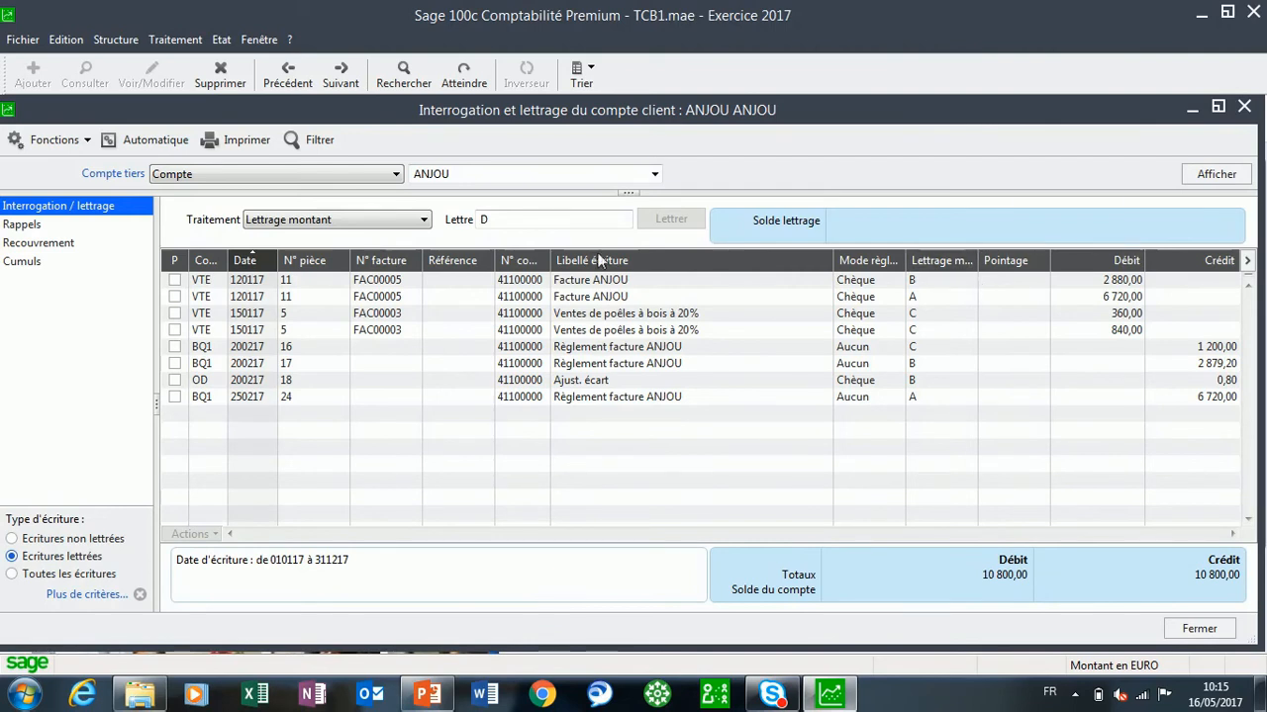
# Filter ANJOU's lettered entries by journal code from VTE to VTE.
pyautogui.click(499, 220)
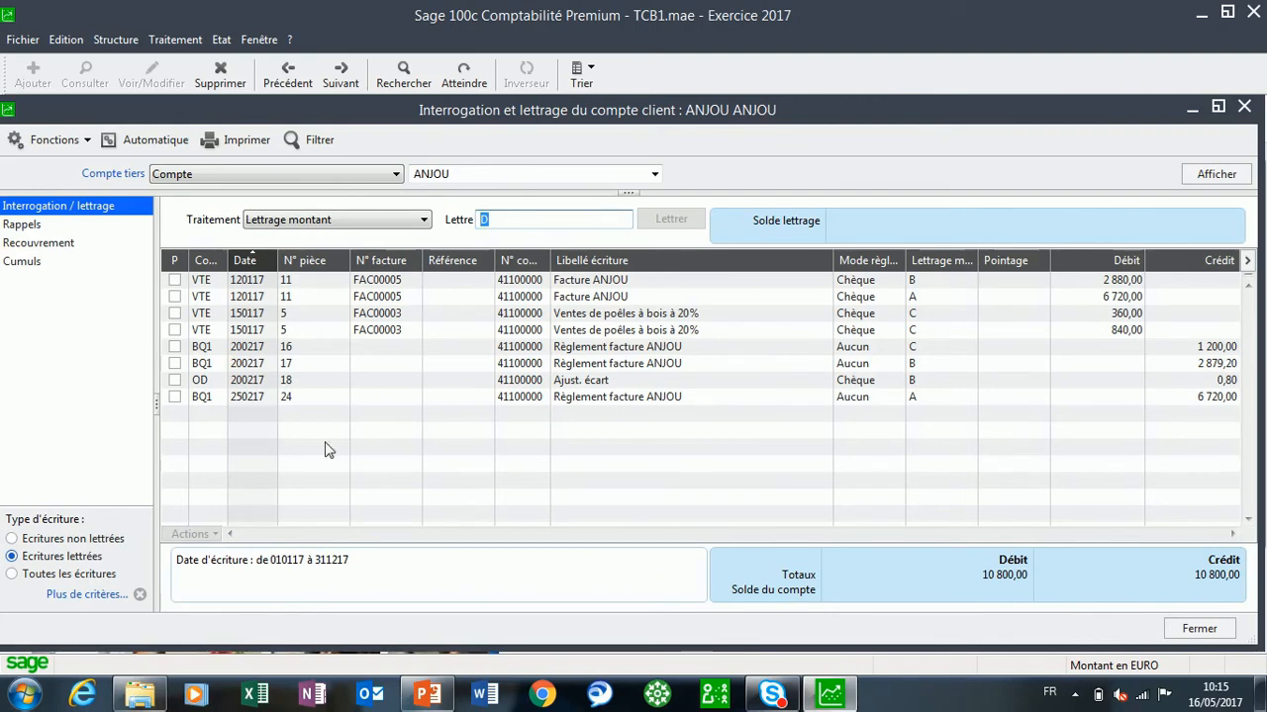
pyautogui.click(81, 595)
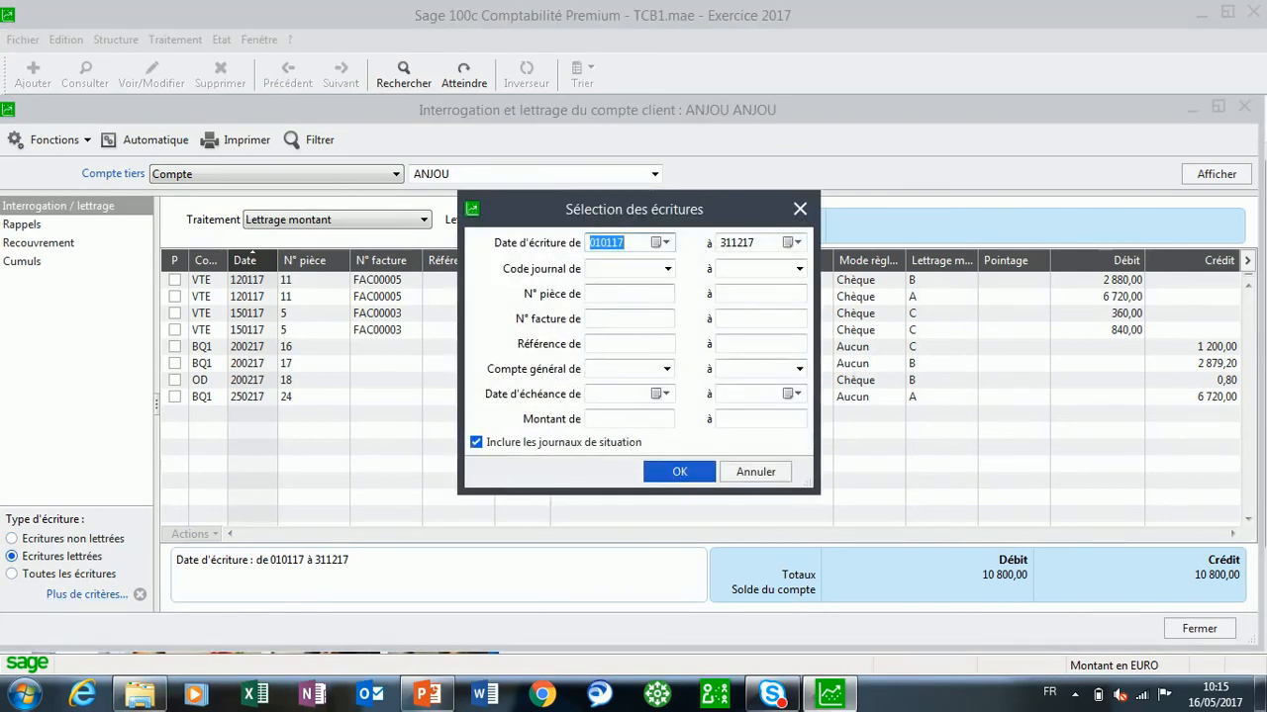
pyautogui.click(667, 269)
pyautogui.click(649, 347)
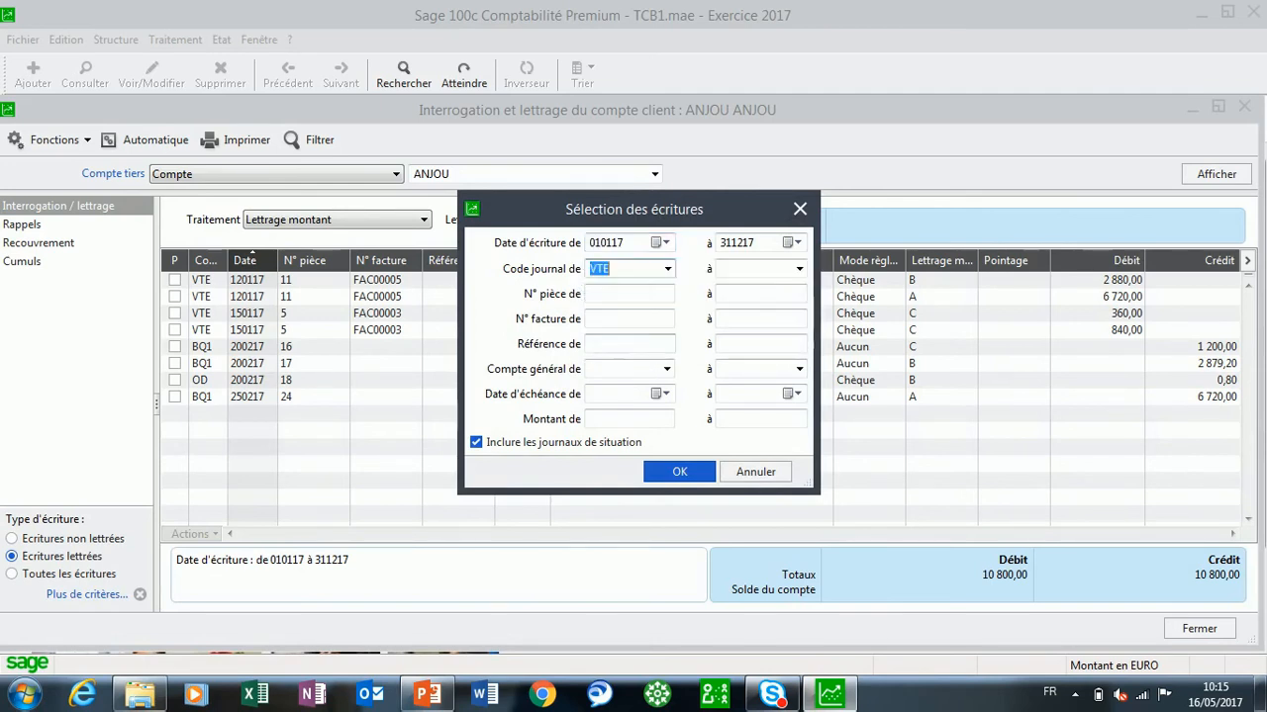
pyautogui.click(798, 269)
pyautogui.click(782, 348)
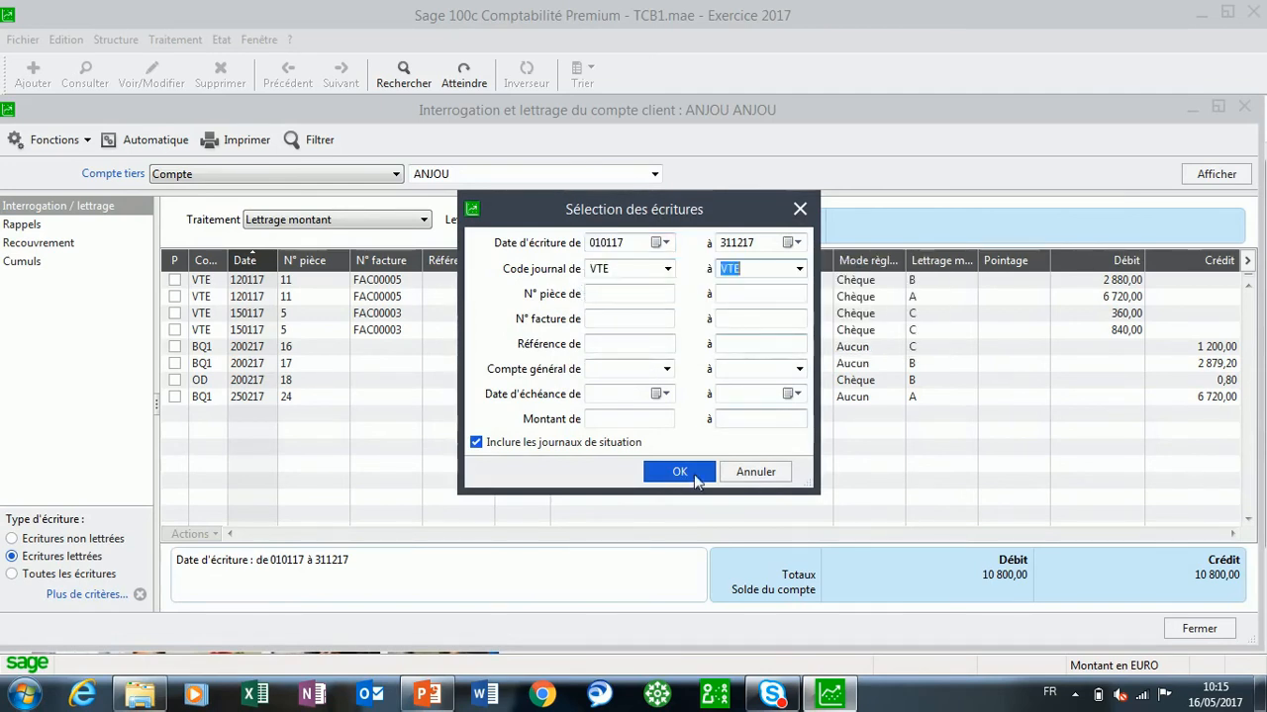
pyautogui.click(693, 474)
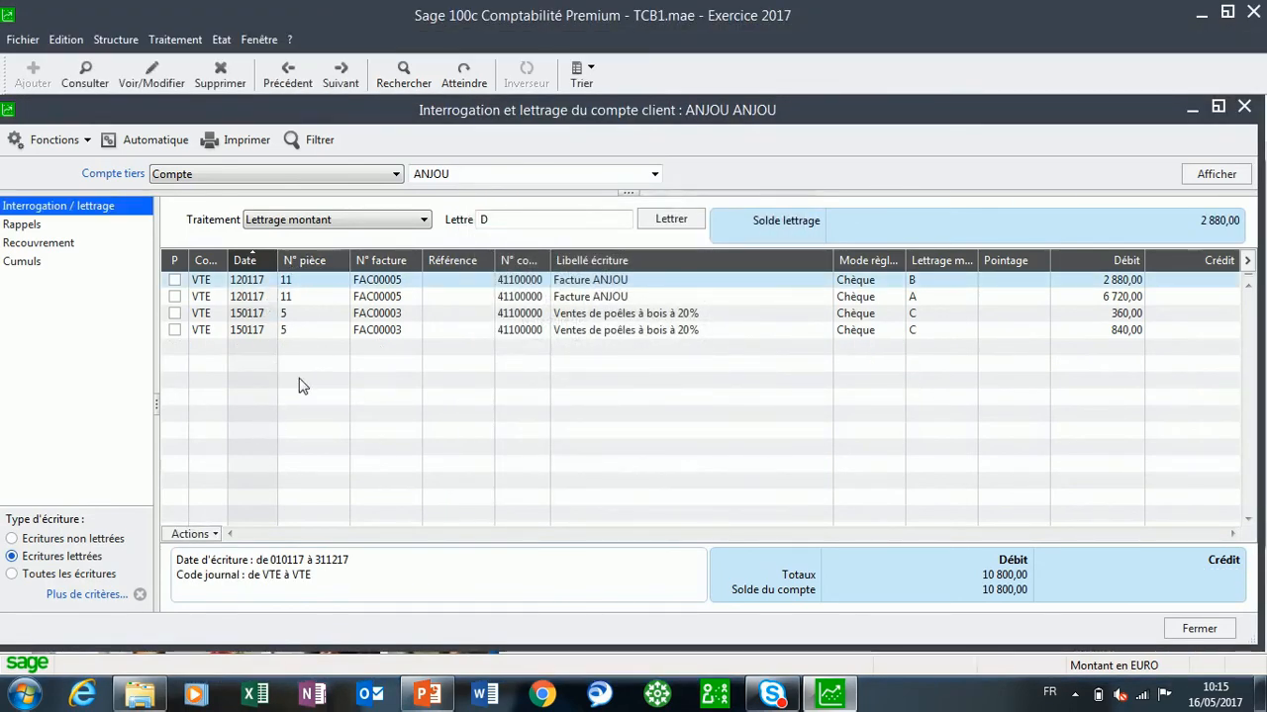
# Clear the journal code criterion from ANJOU's lettered entries, leaving the other selection criteria as they are.
pyautogui.click(140, 597)
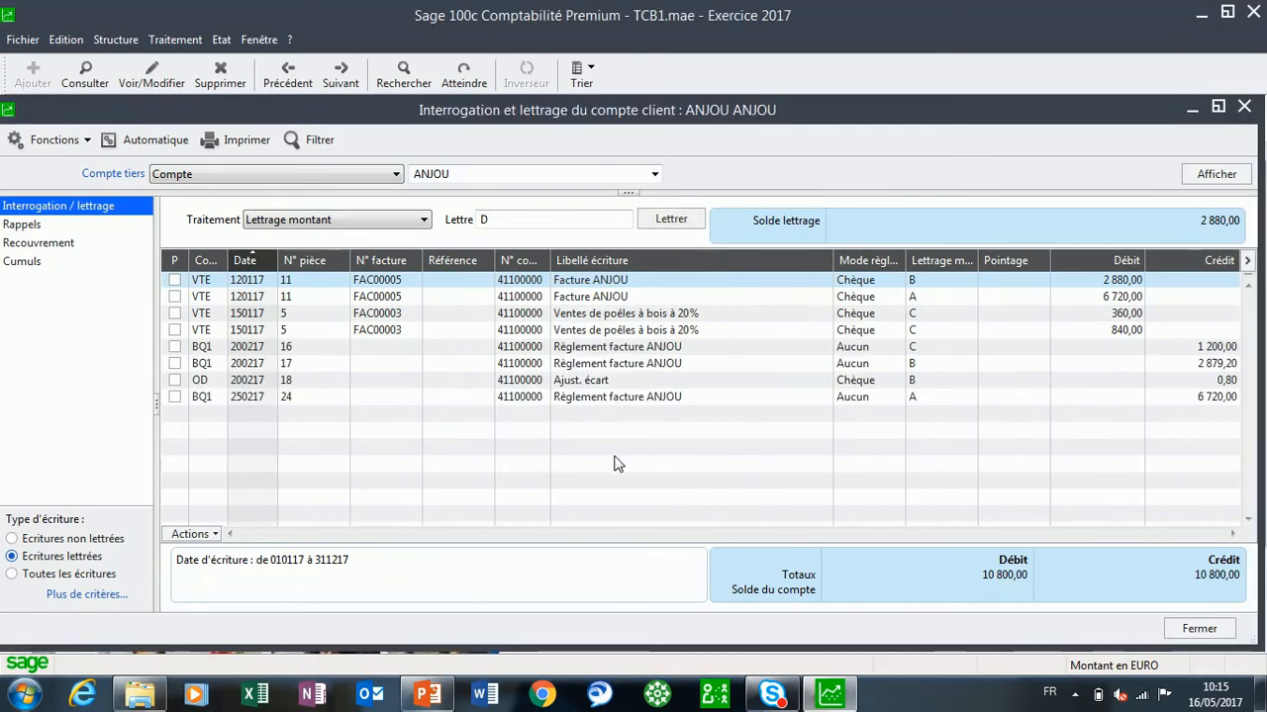
pyautogui.click(111, 597)
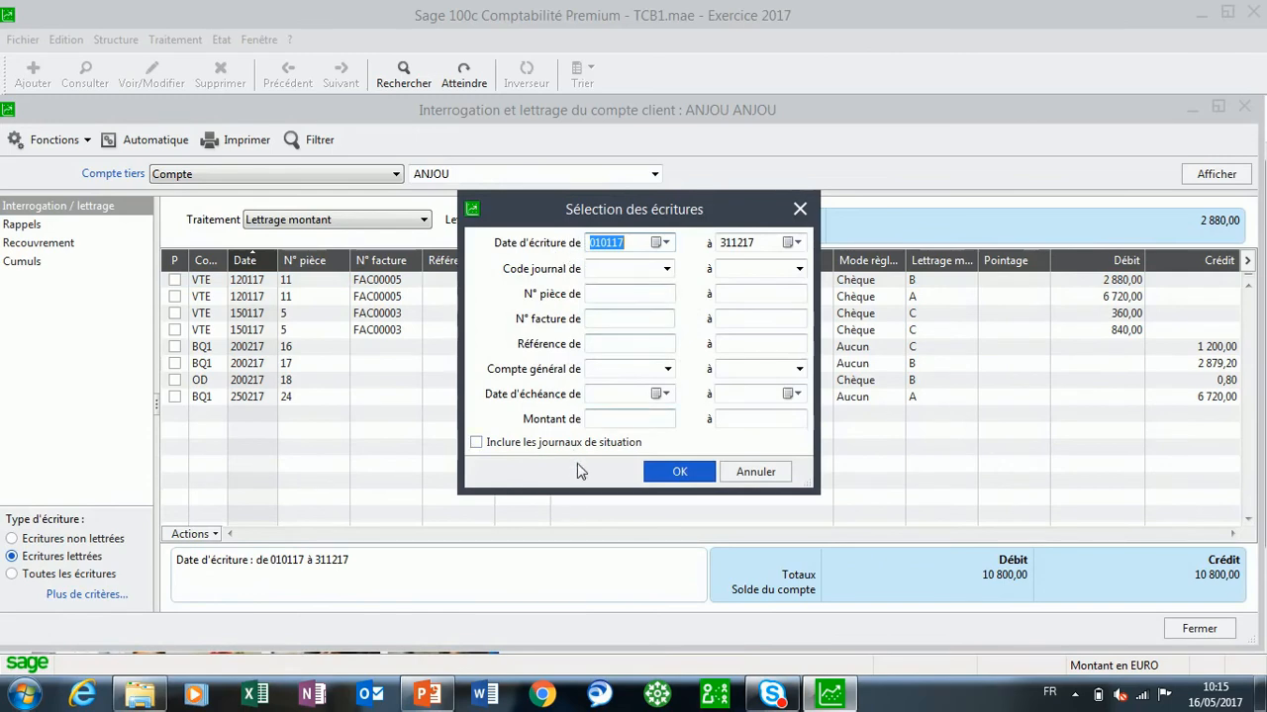
pyautogui.click(800, 209)
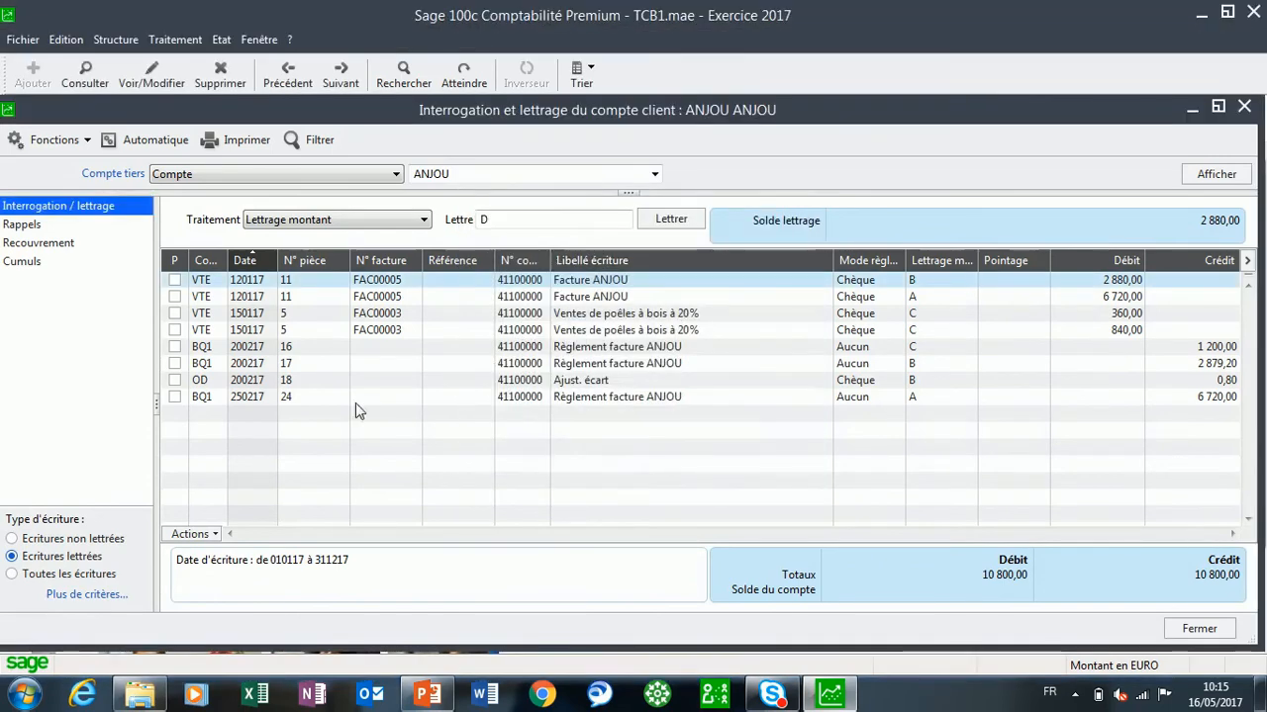
# Filter ANJOU's lettered entries to those where Mode règlement est égal à Chèque.
pyautogui.click(319, 141)
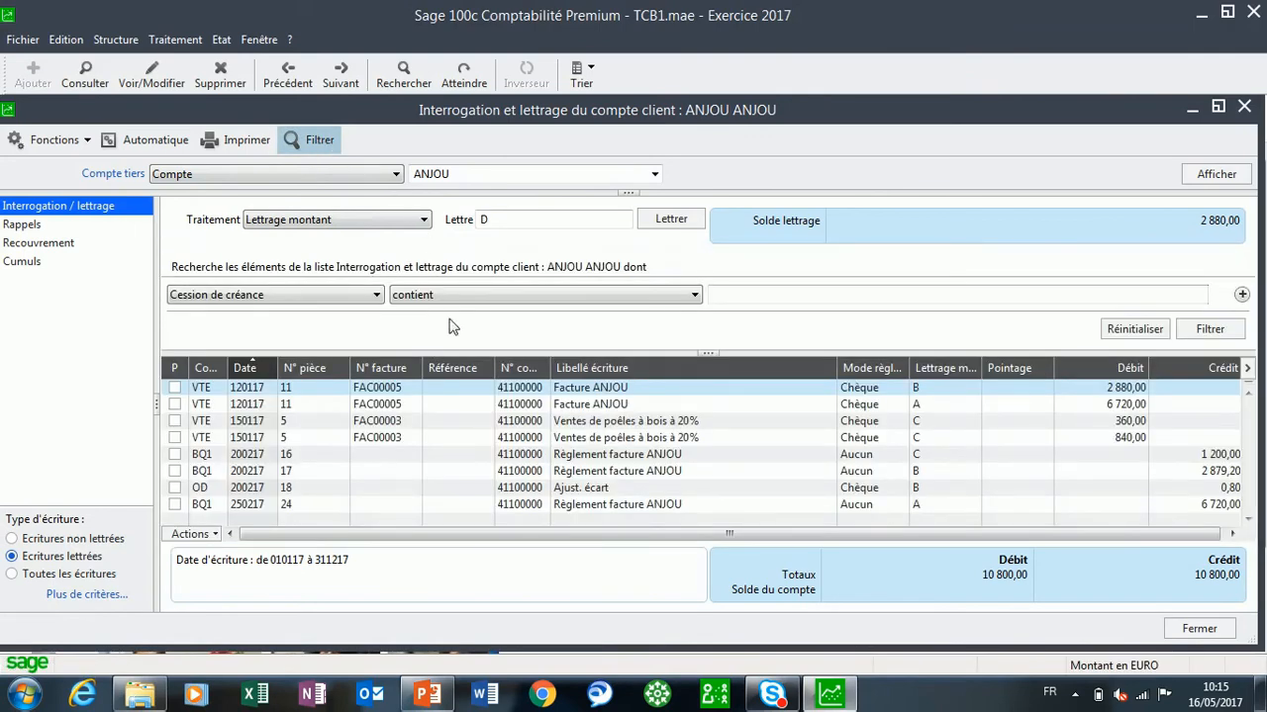
pyautogui.click(369, 296)
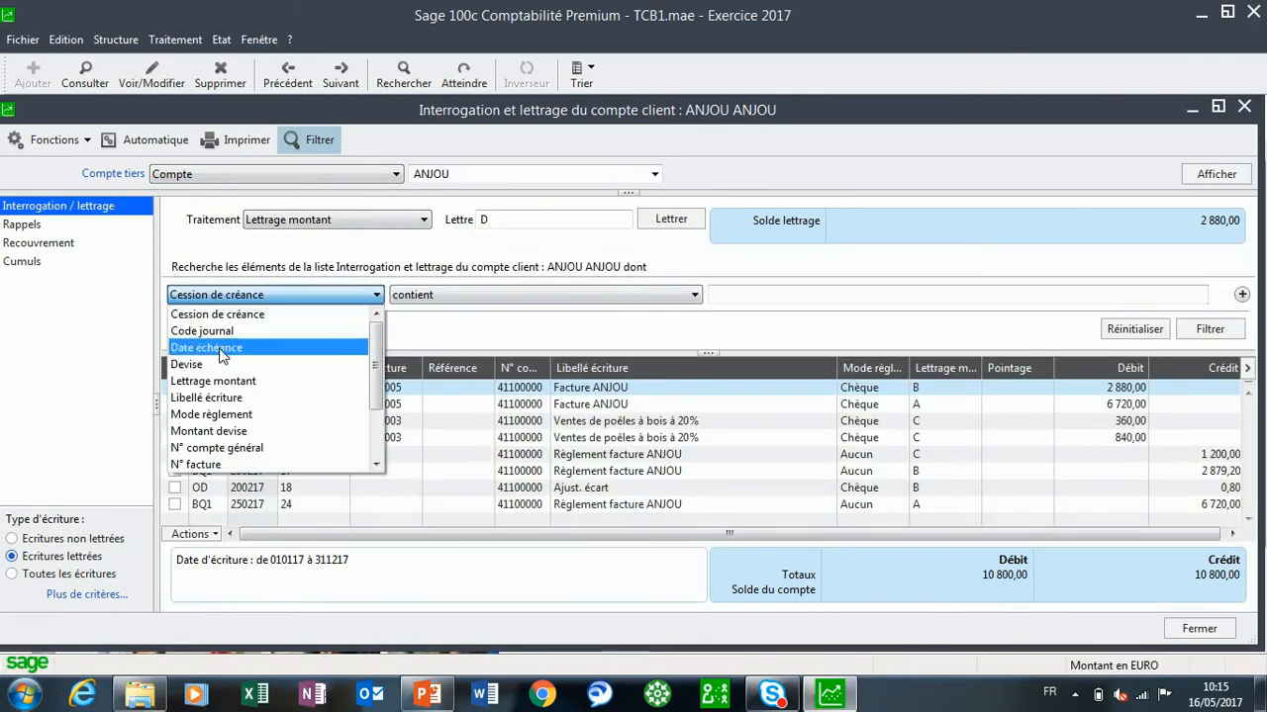
pyautogui.click(242, 415)
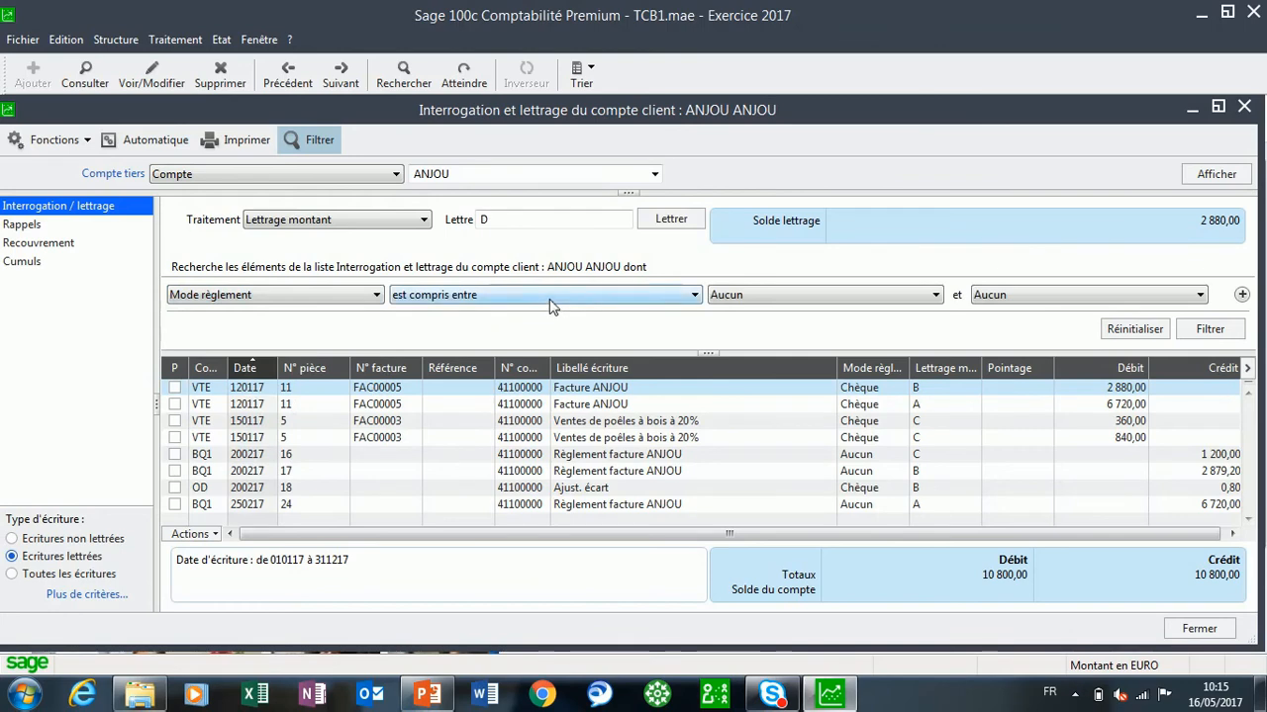
pyautogui.click(551, 297)
pyautogui.click(435, 330)
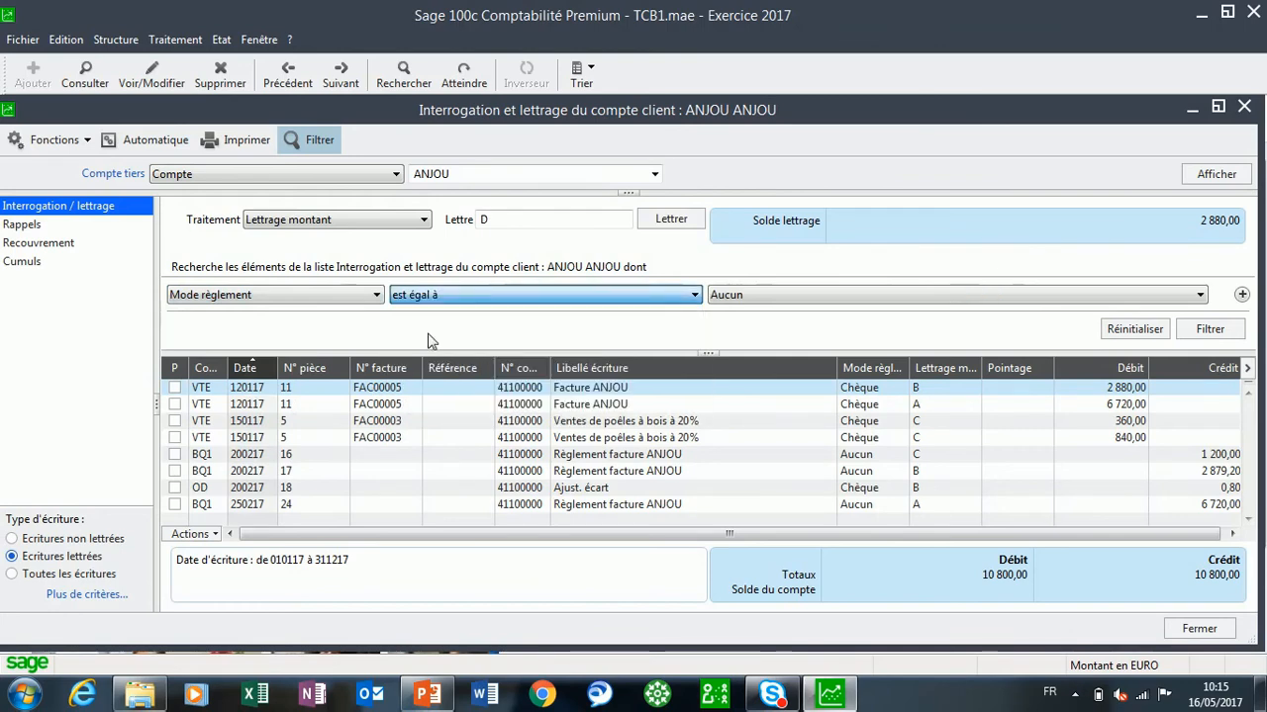
pyautogui.click(795, 296)
pyautogui.click(731, 331)
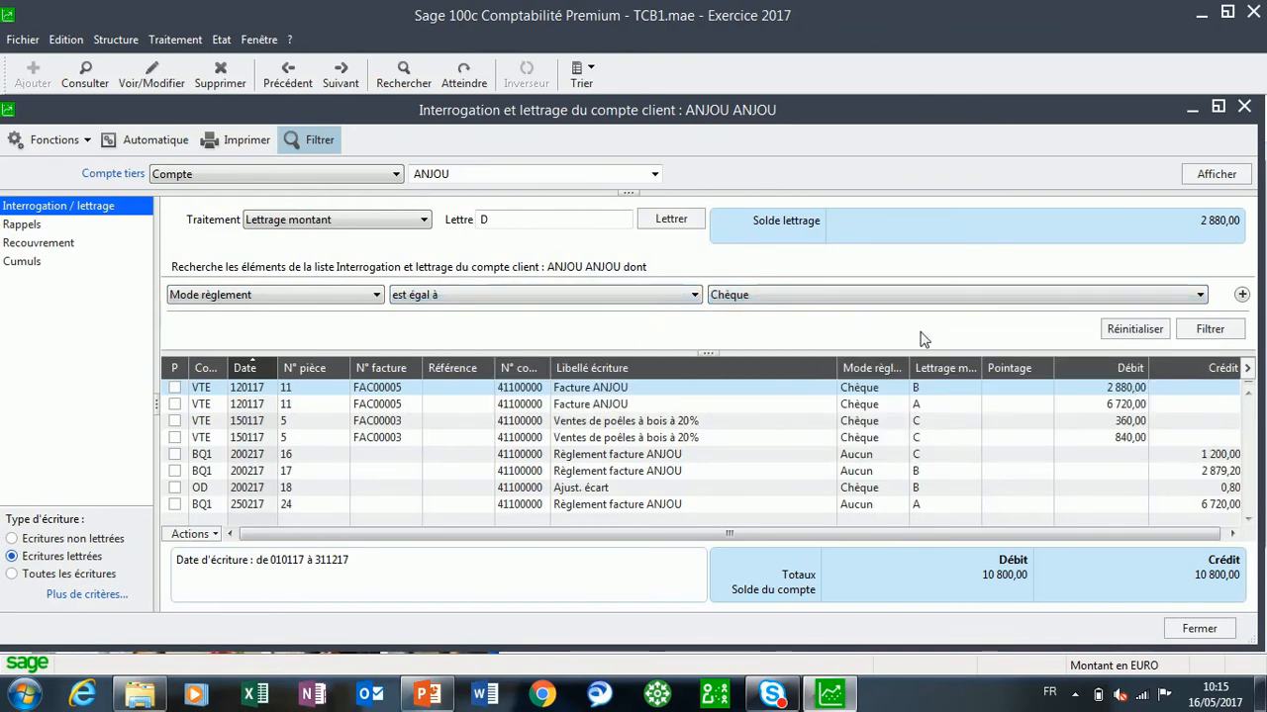
pyautogui.click(1217, 337)
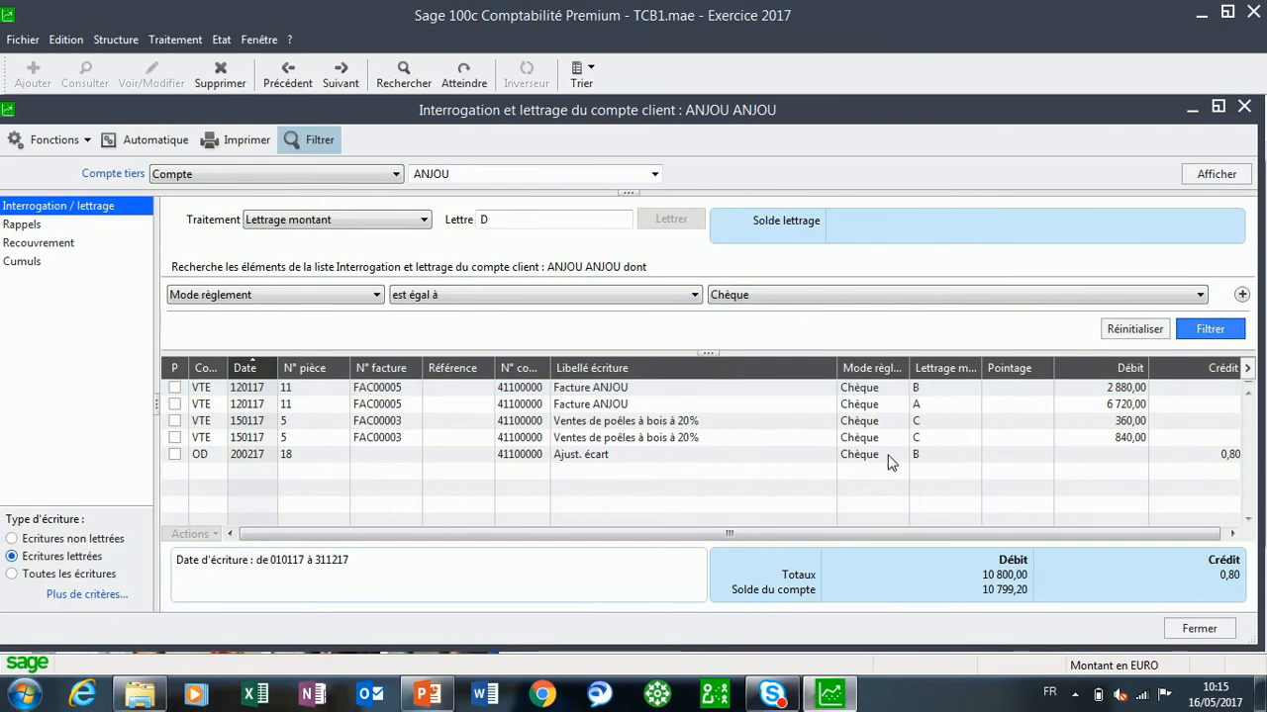
# Reset the payment method filter on ANJOU's lettered entries and hide the filter criteria.
pyautogui.click(1135, 330)
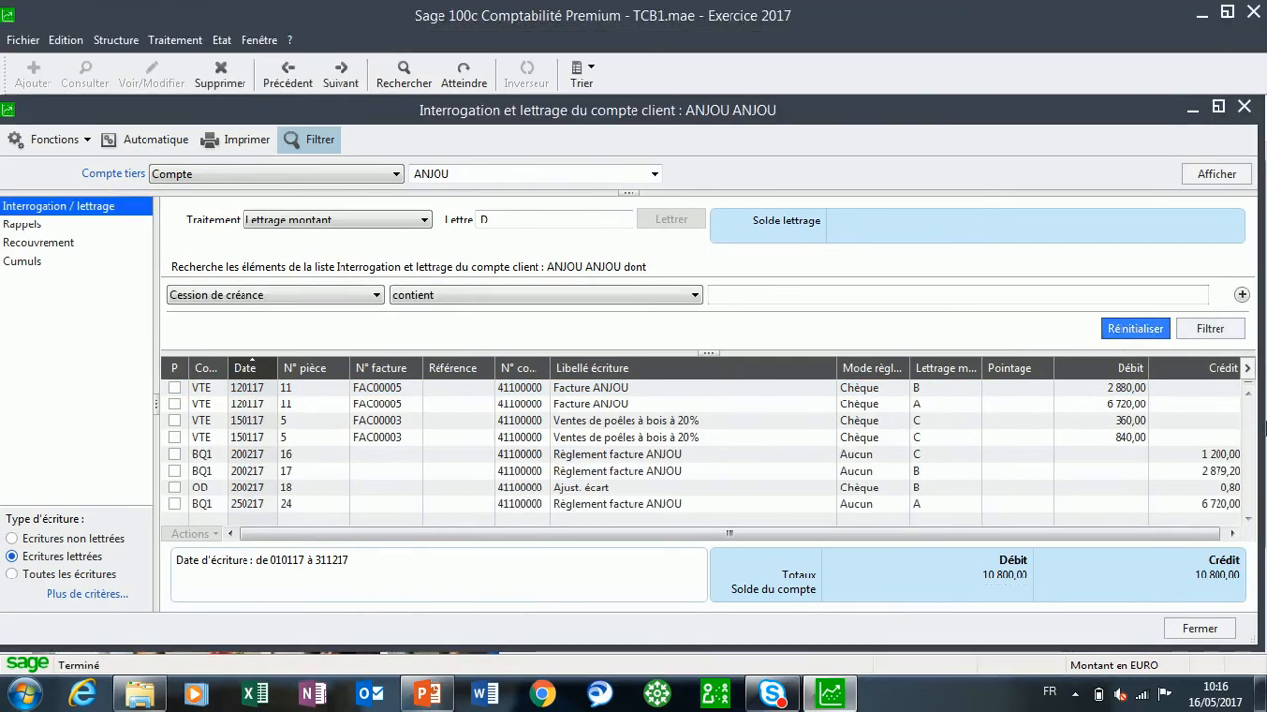
pyautogui.click(864, 459)
pyautogui.click(861, 502)
pyautogui.click(861, 475)
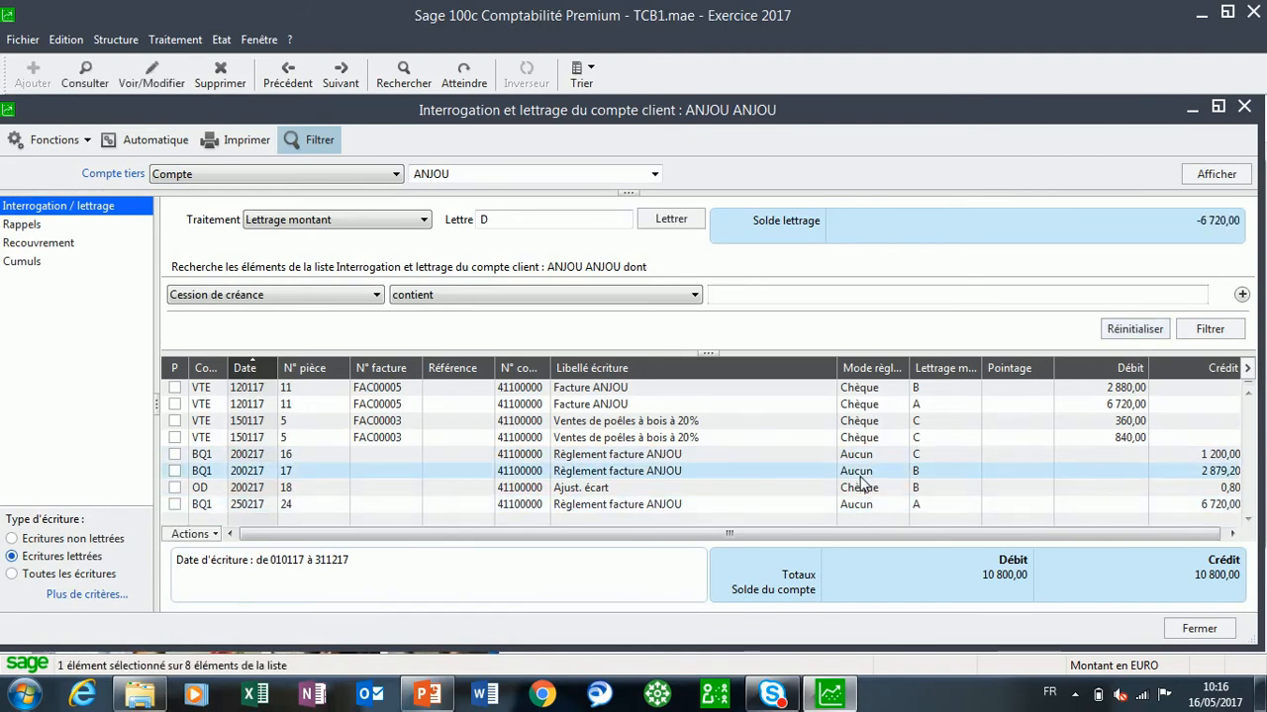
pyautogui.click(861, 458)
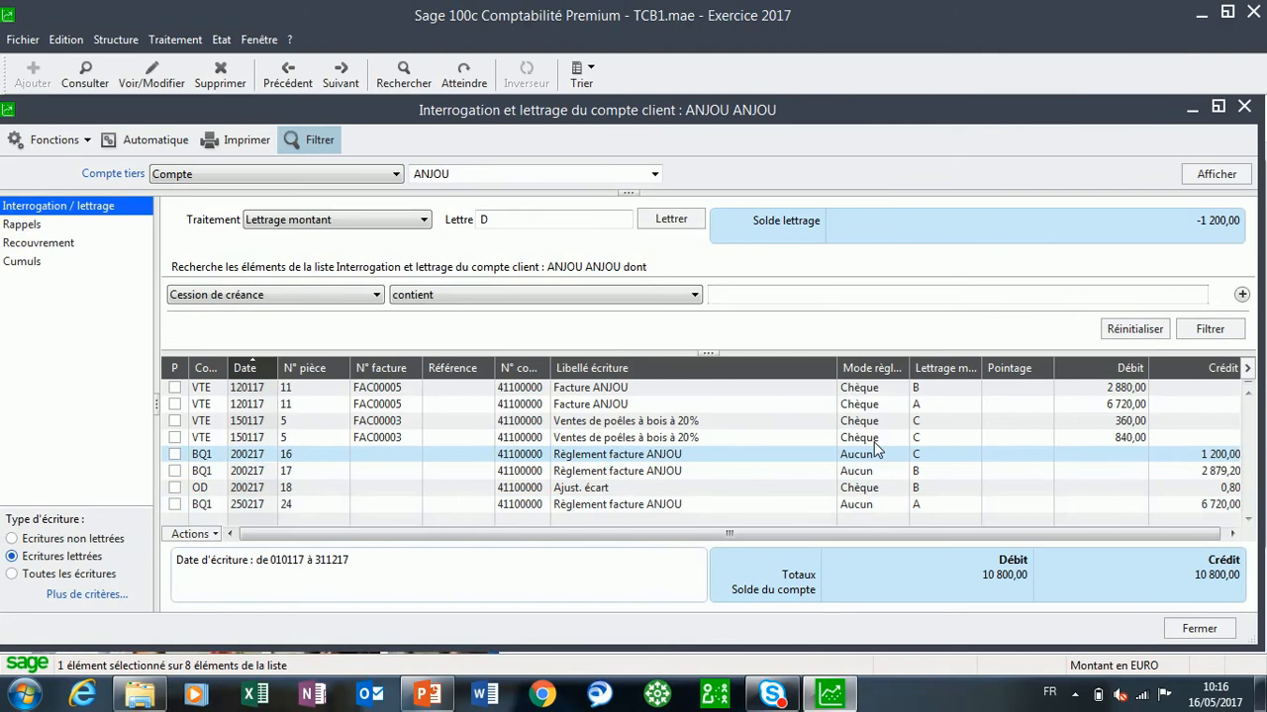
pyautogui.click(319, 140)
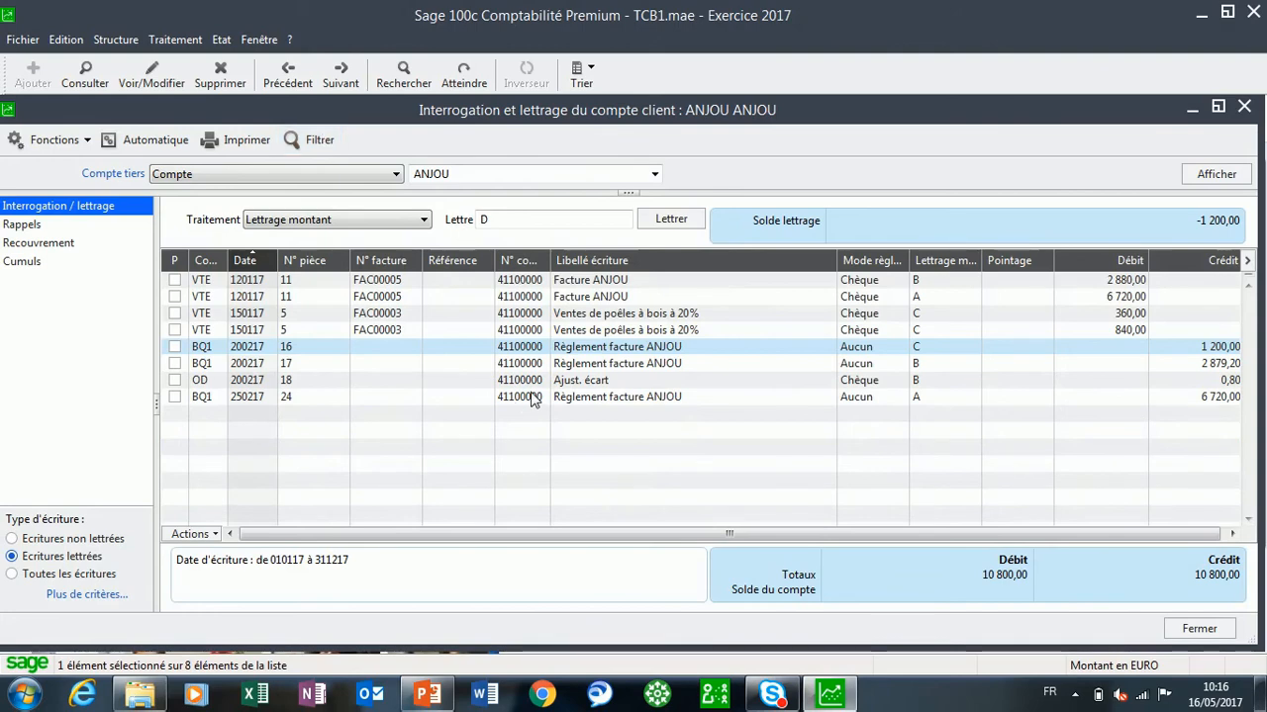
# Preview ANJOU's account extract with lettering set to Toutes les écritures and the Extrait Tiers Base.bma model, and close the preview.
pyautogui.click(237, 138)
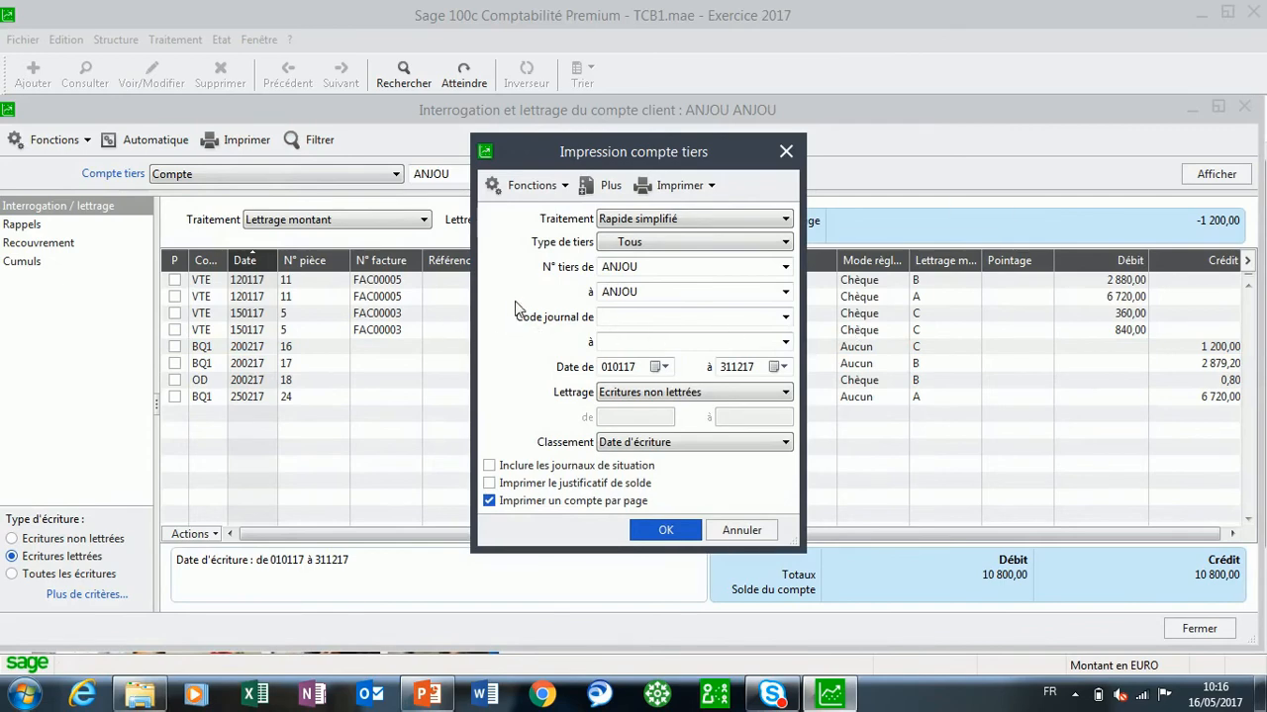
pyautogui.click(655, 531)
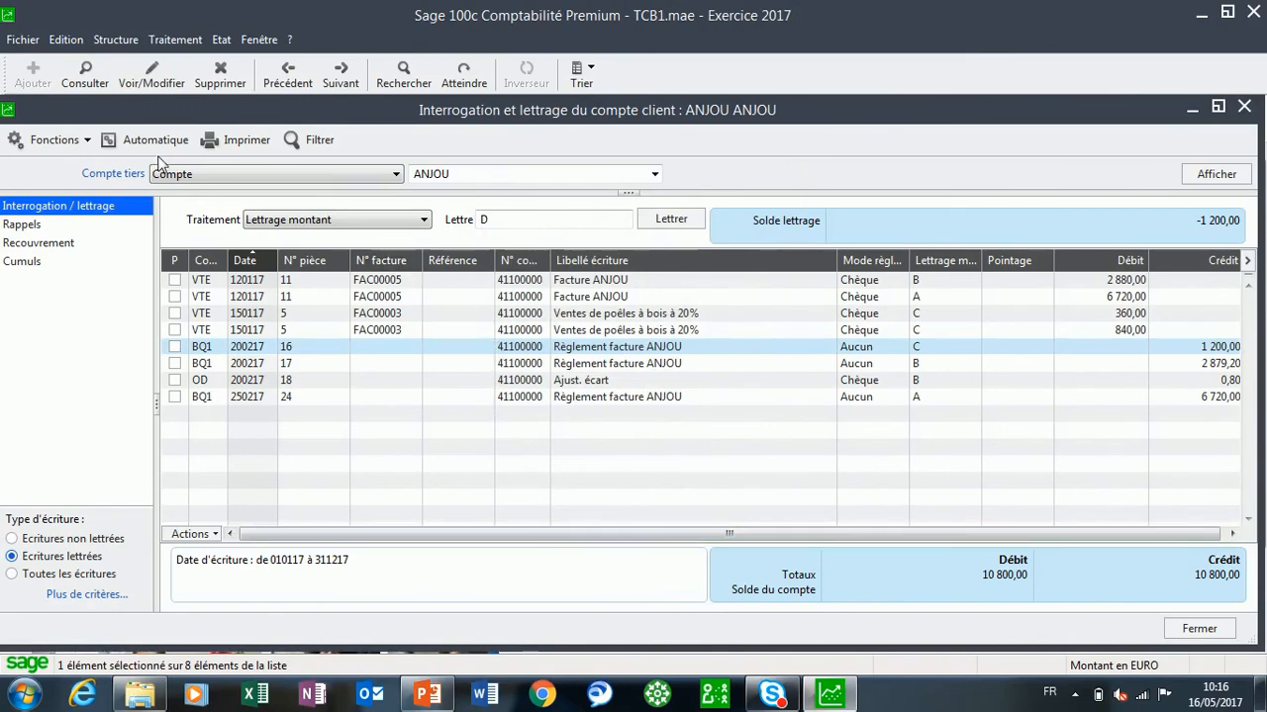
pyautogui.click(228, 144)
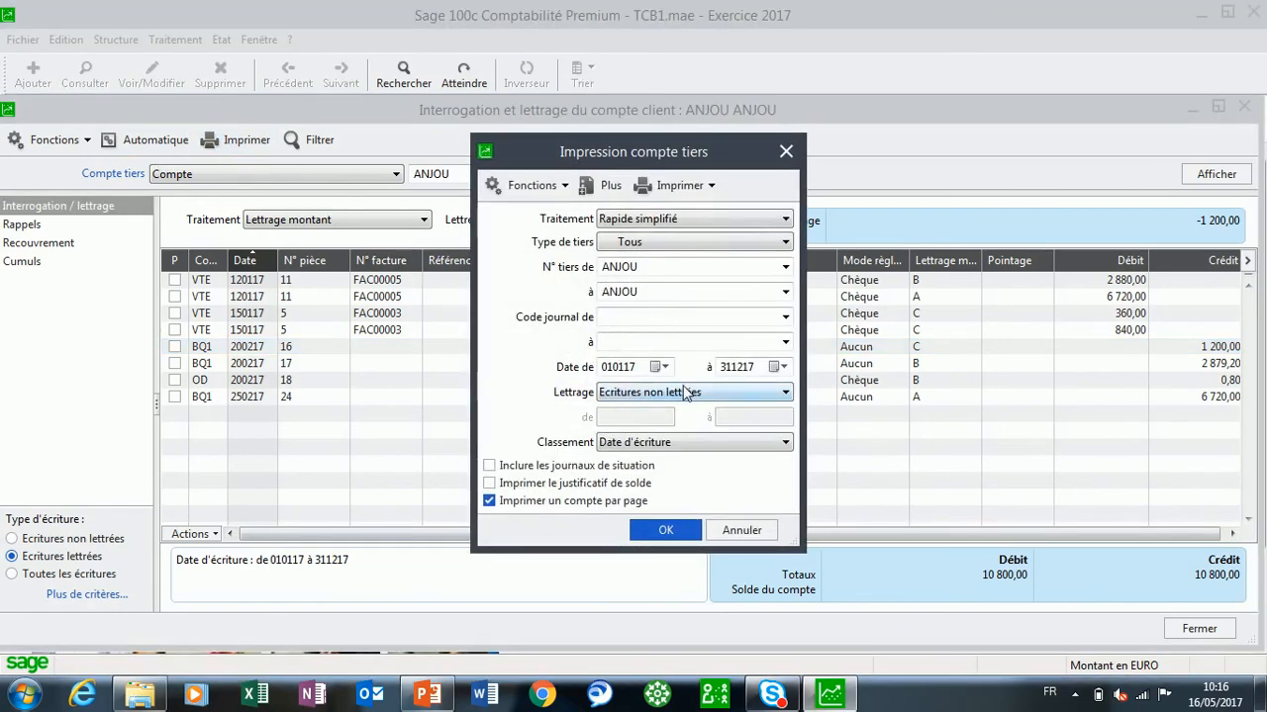
pyautogui.click(720, 393)
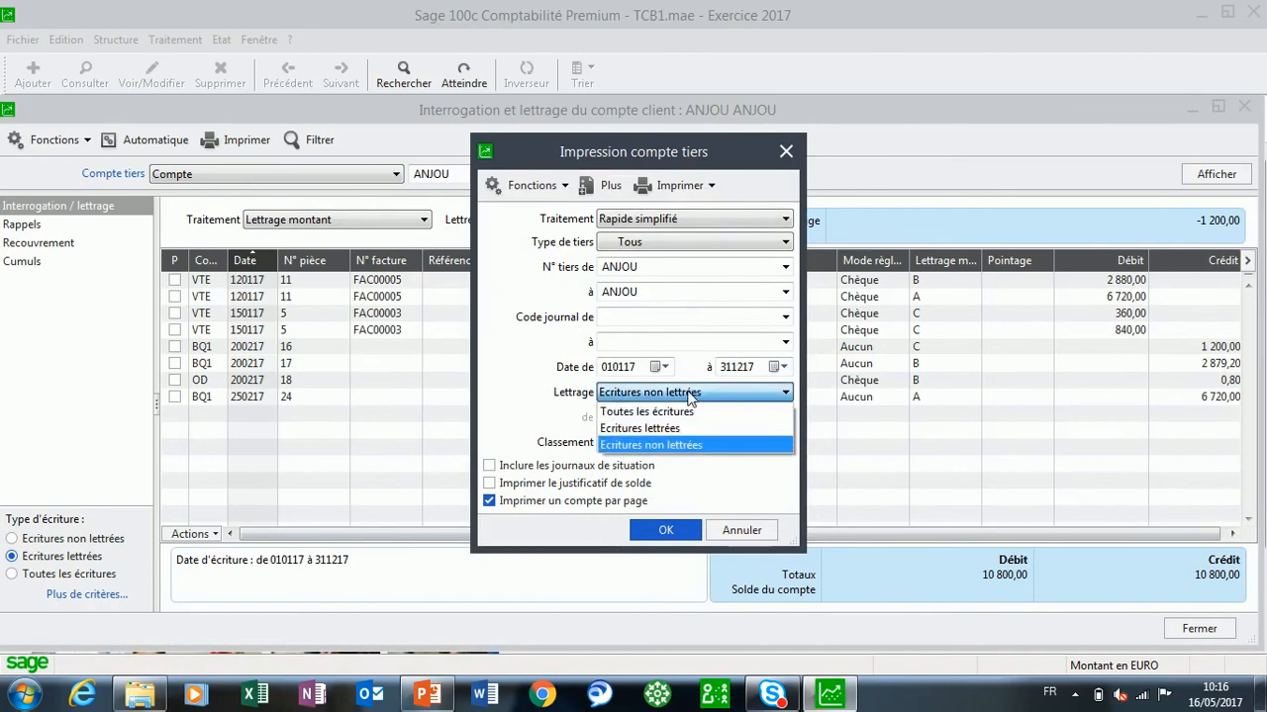
pyautogui.click(673, 409)
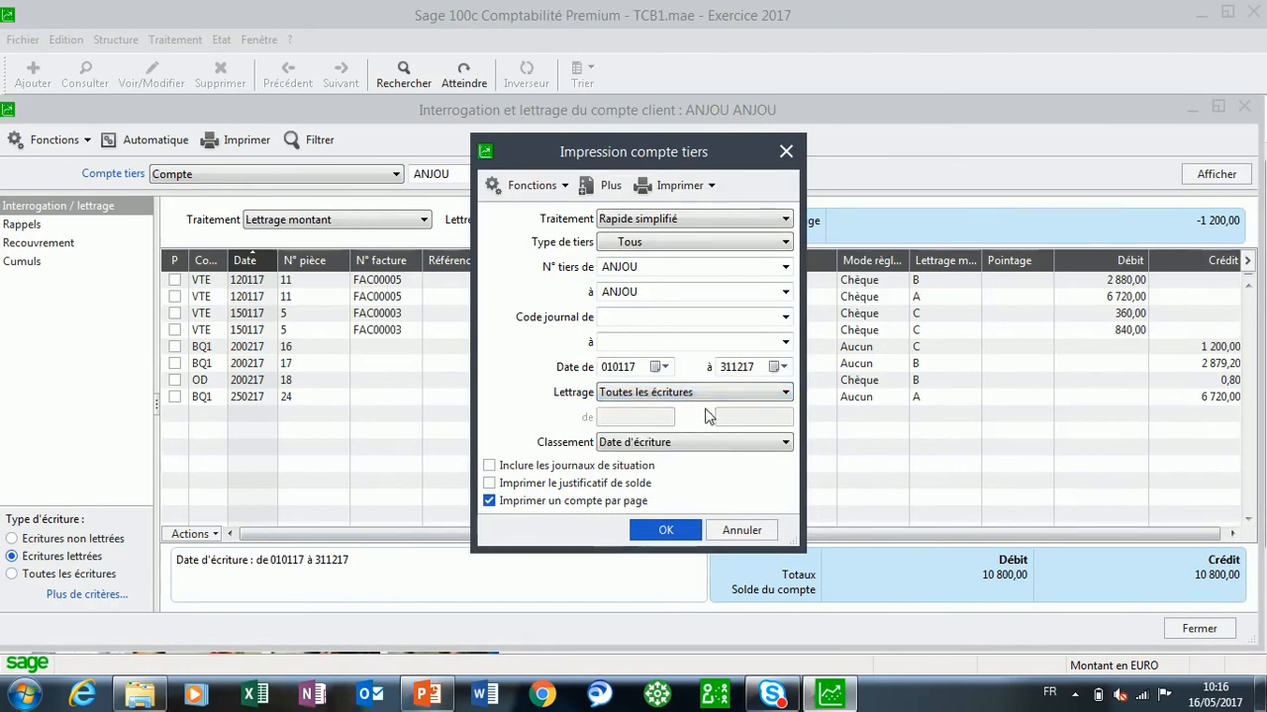
pyautogui.click(659, 531)
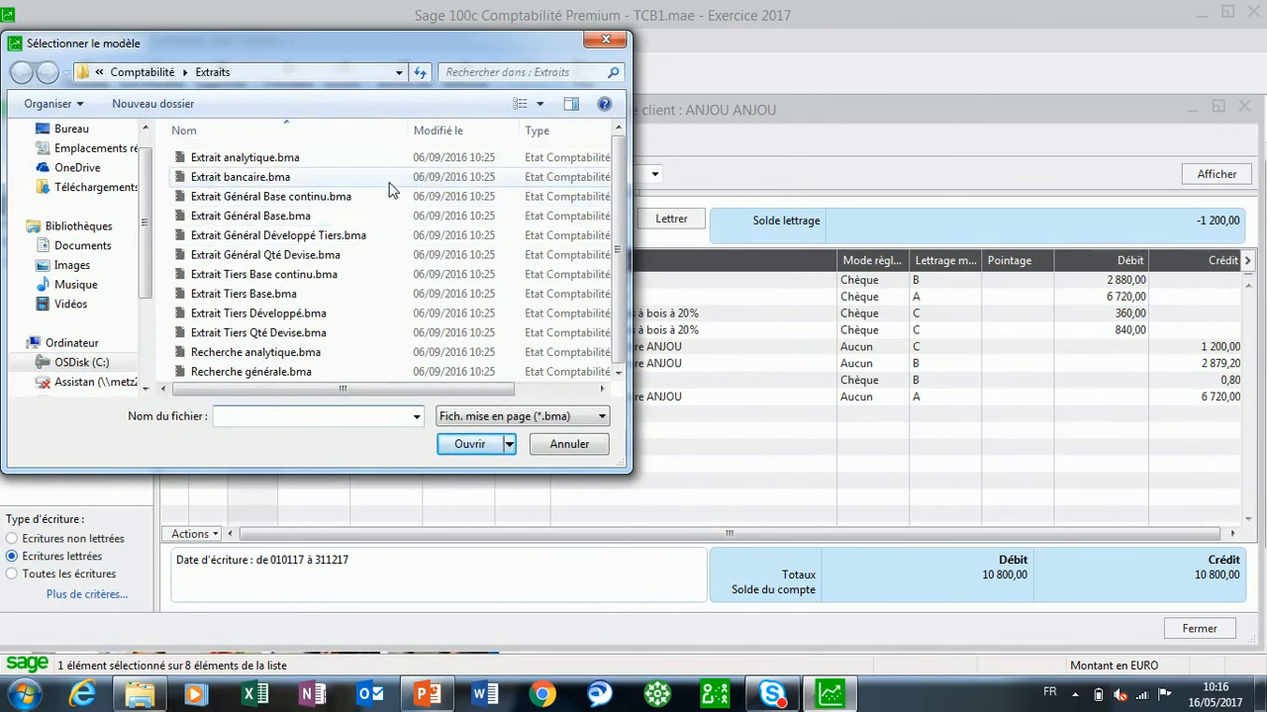
pyautogui.click(222, 299)
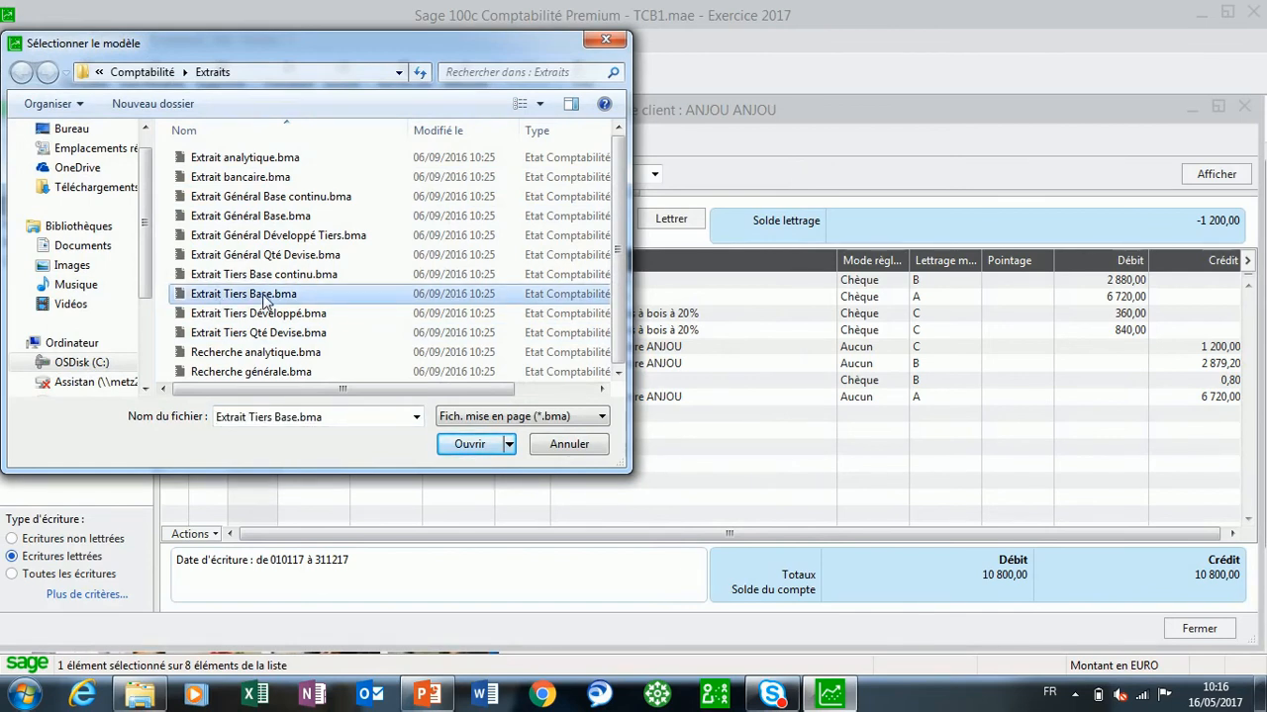
pyautogui.click(471, 444)
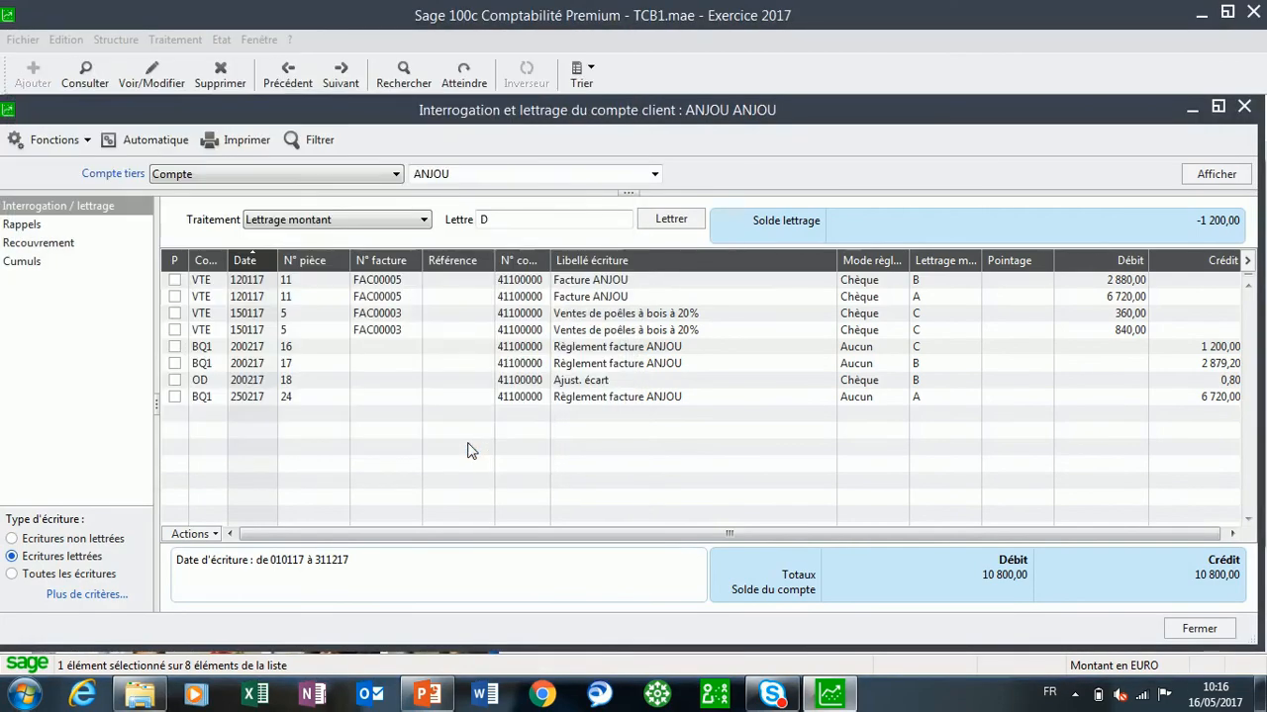
pyautogui.click(715, 500)
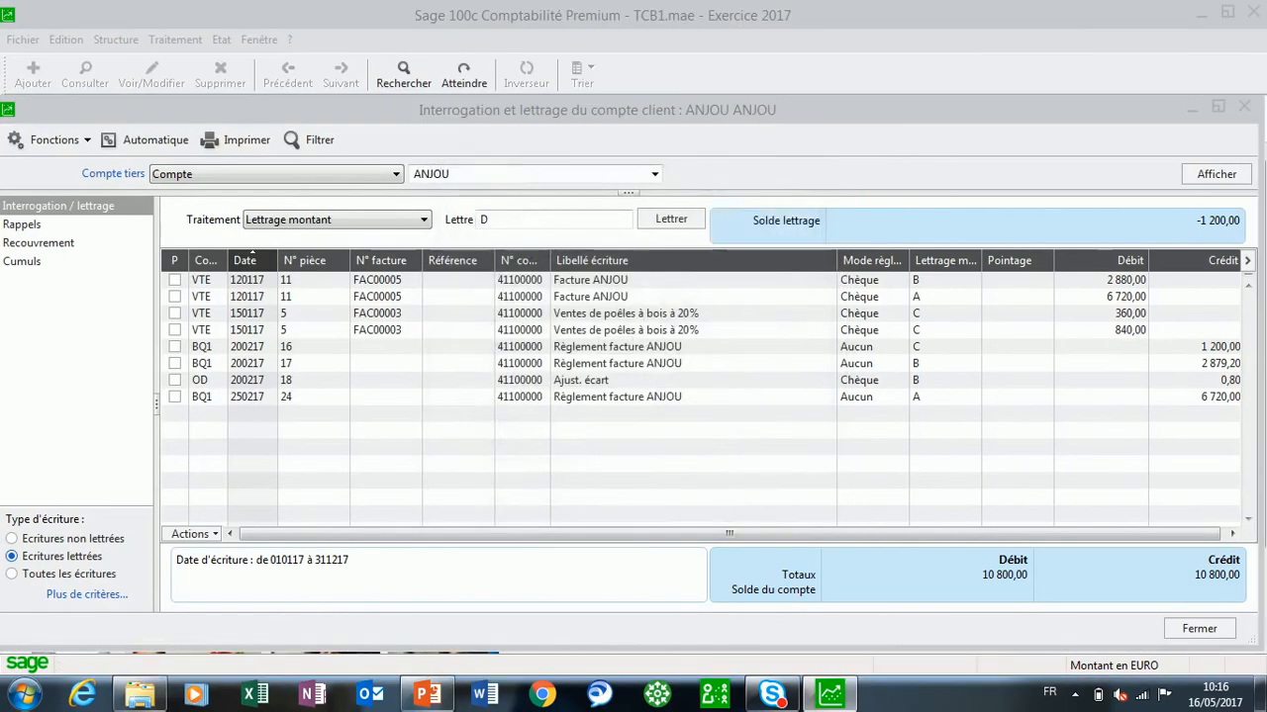
pyautogui.click(587, 260)
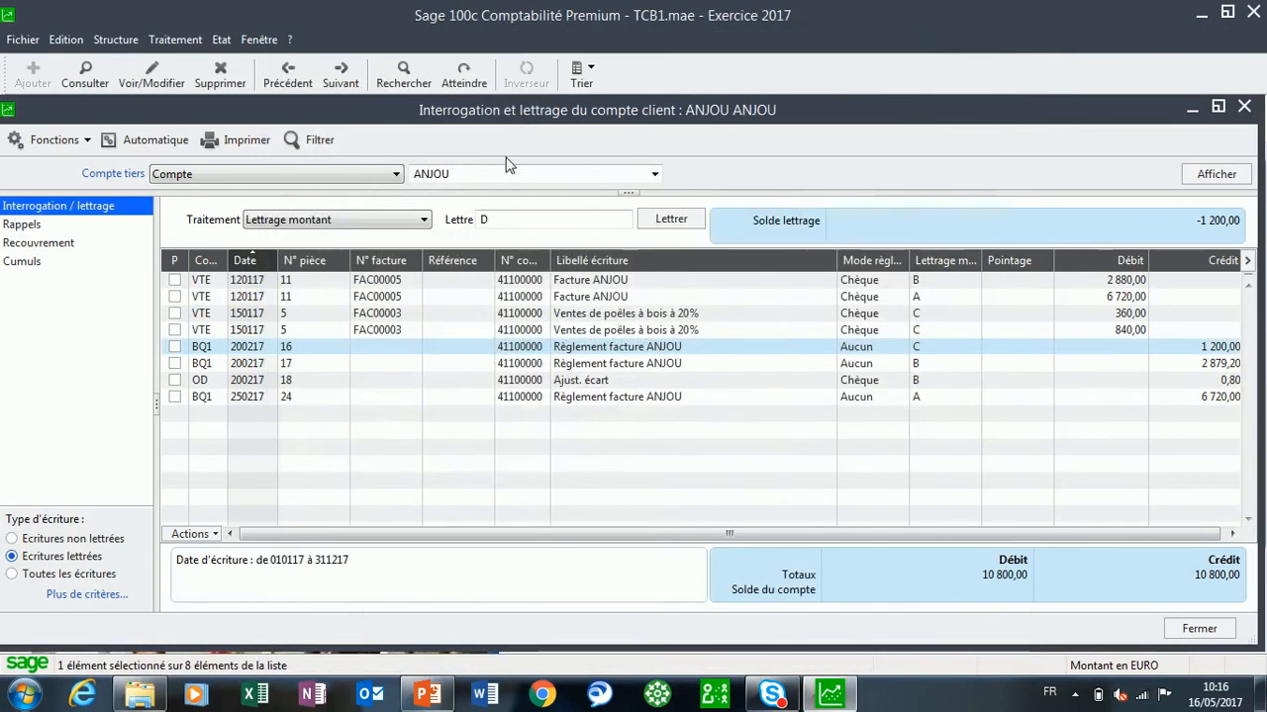
pyautogui.click(991, 25)
# Switch the inquiry to customer account BRUN and display its unlettered entries.
pyautogui.doubleClick(442, 174)
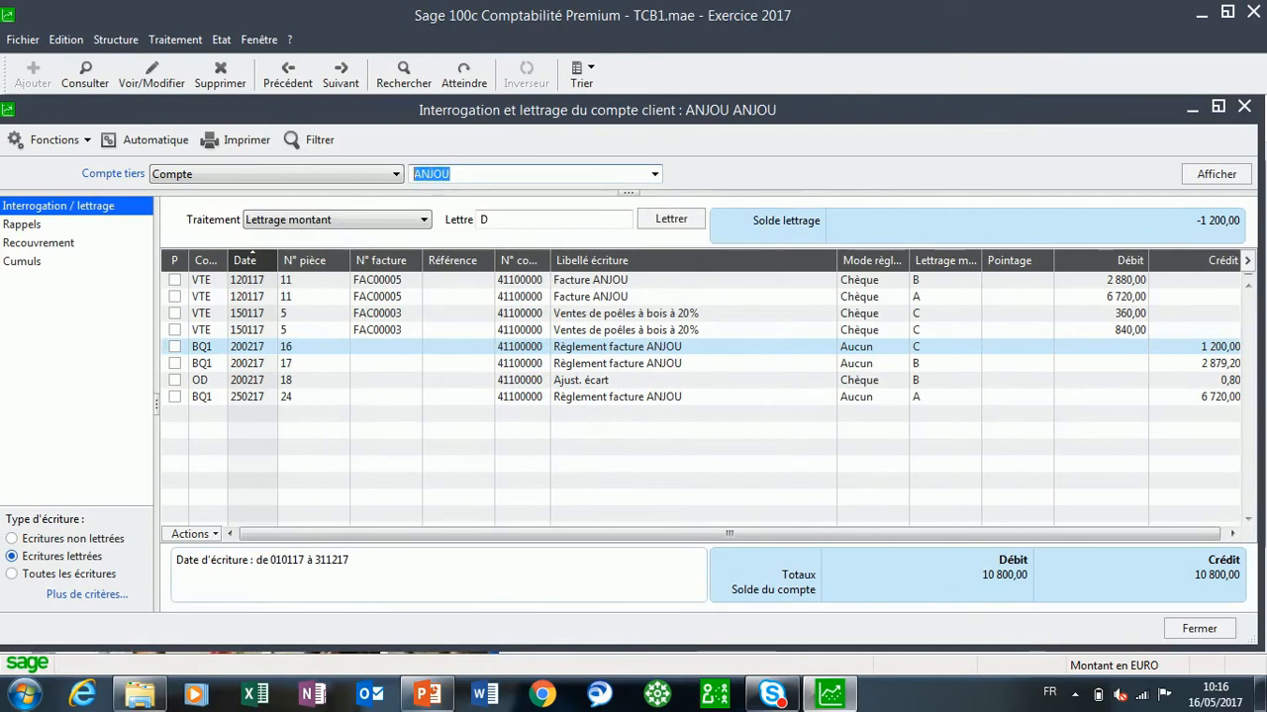
pyautogui.write('BRUN')
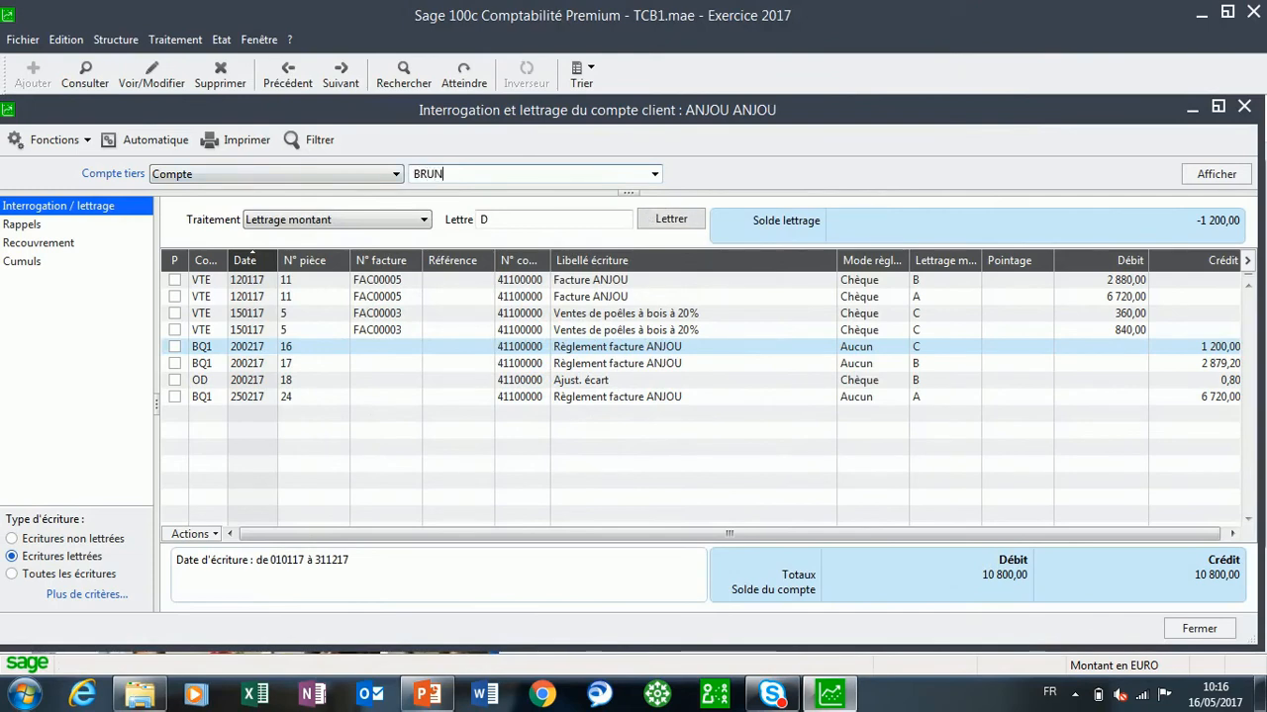
pyautogui.press('Tab')
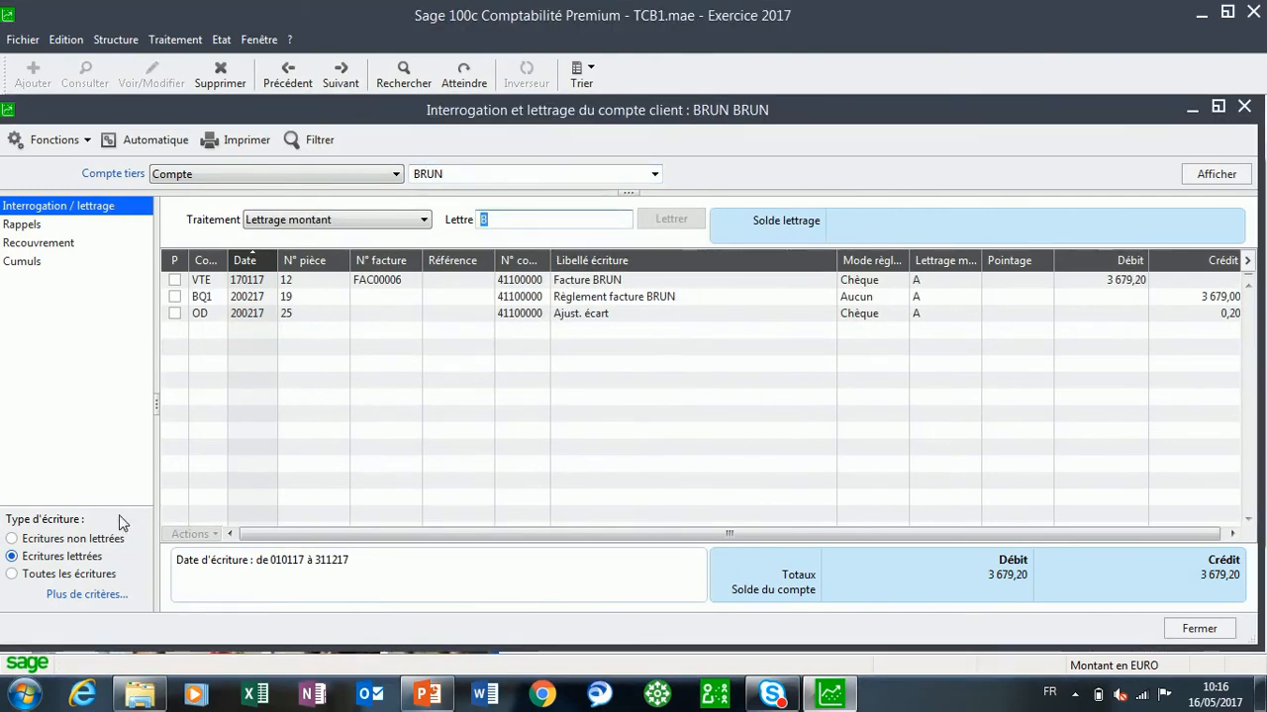
pyautogui.click(85, 539)
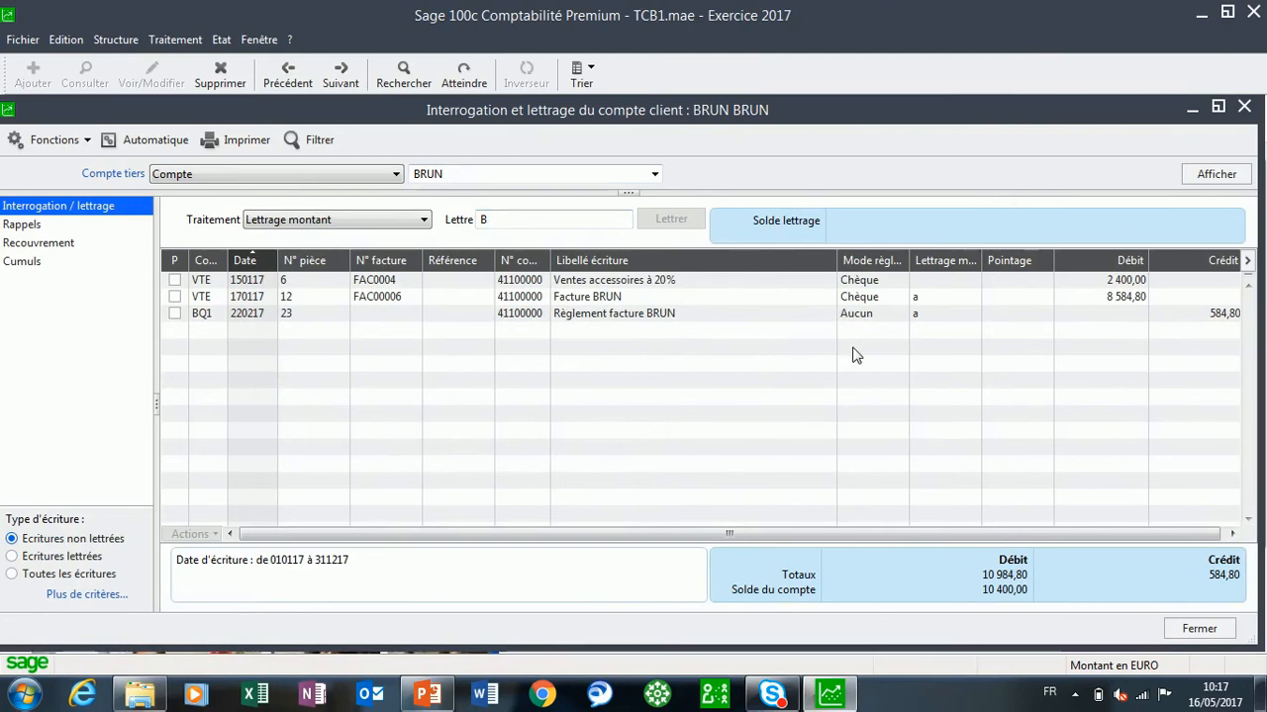
# Preview BRUN's account extract for Ecritures non lettrées with the Extrait Tiers Base.bma model, and close the preview.
pyautogui.click(237, 140)
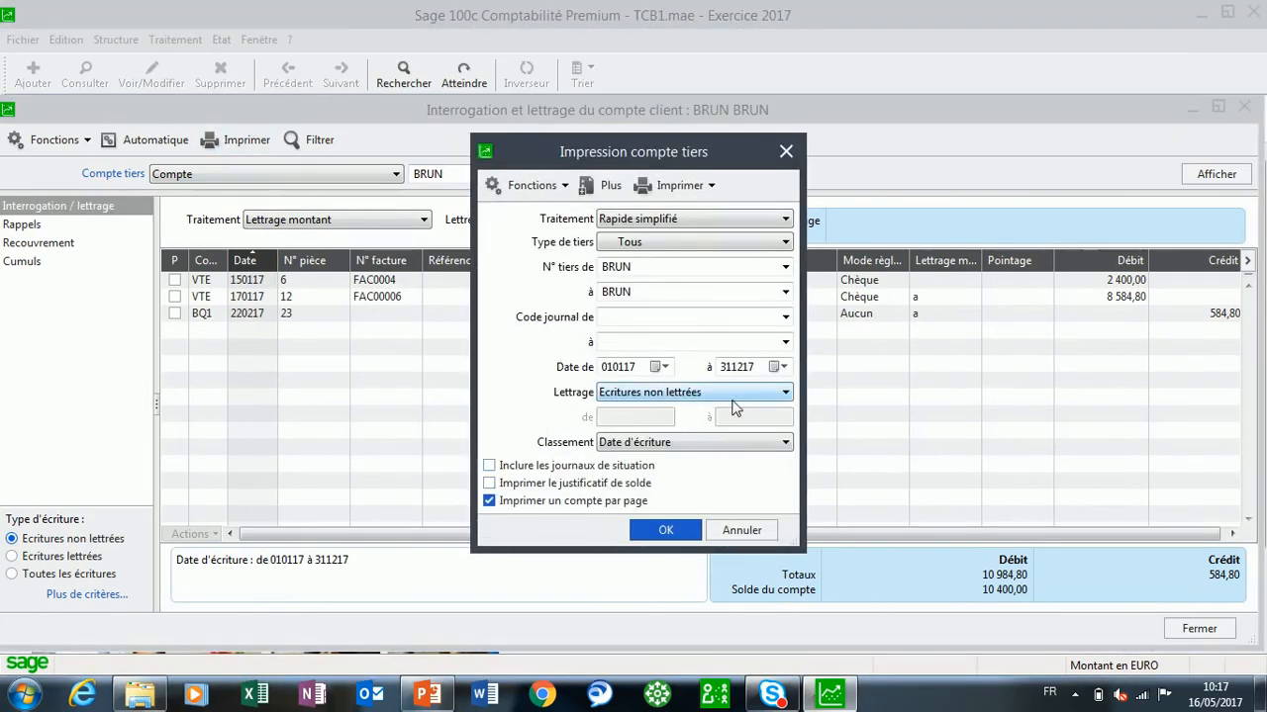
pyautogui.click(665, 530)
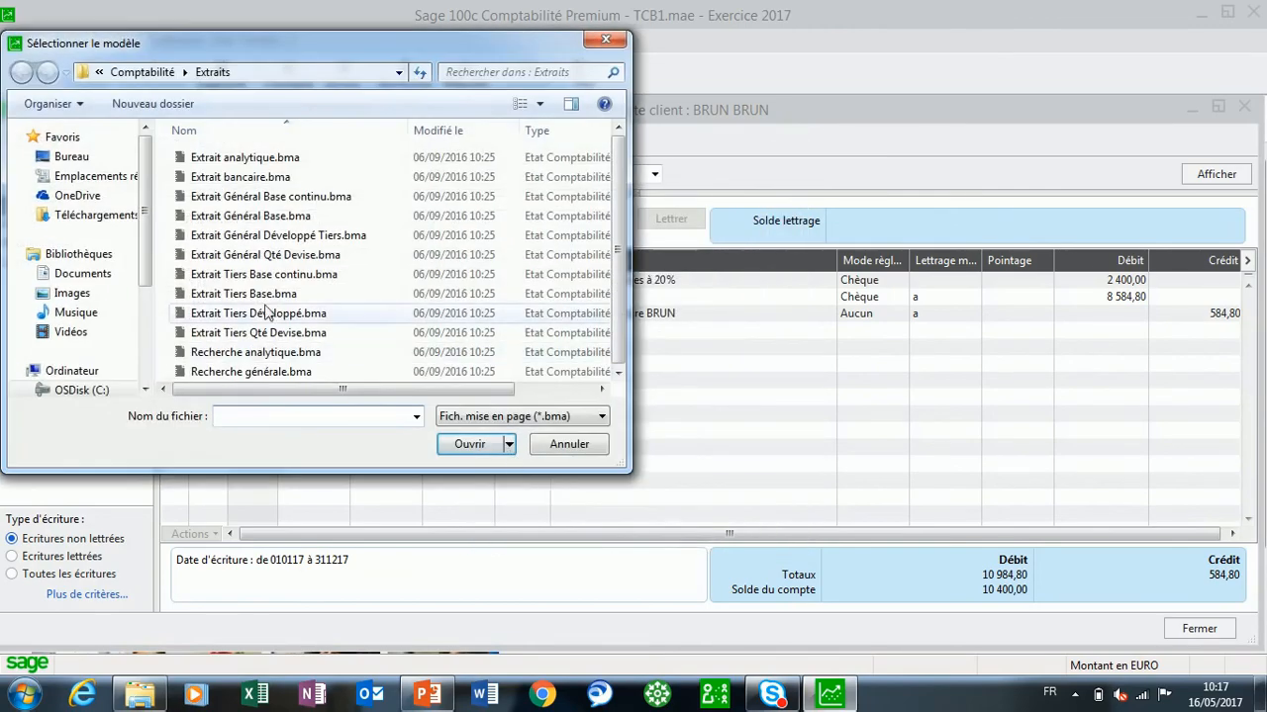
pyautogui.doubleClick(243, 294)
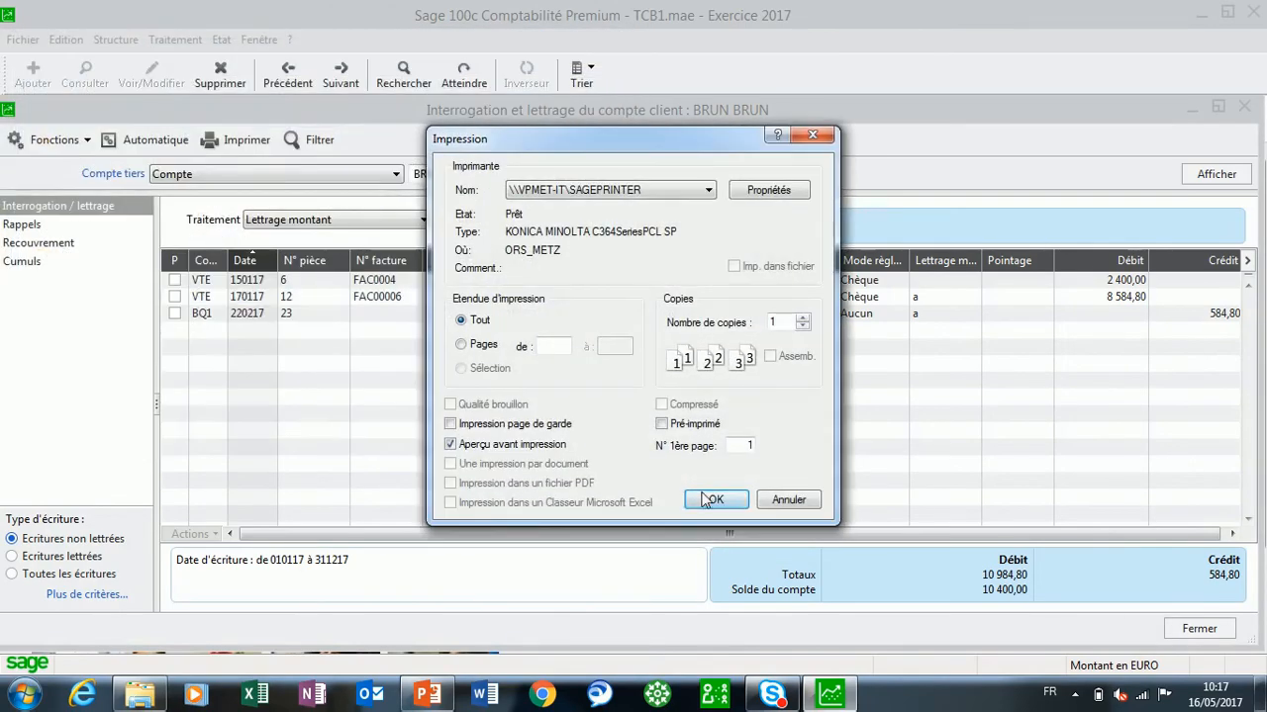
pyautogui.click(711, 500)
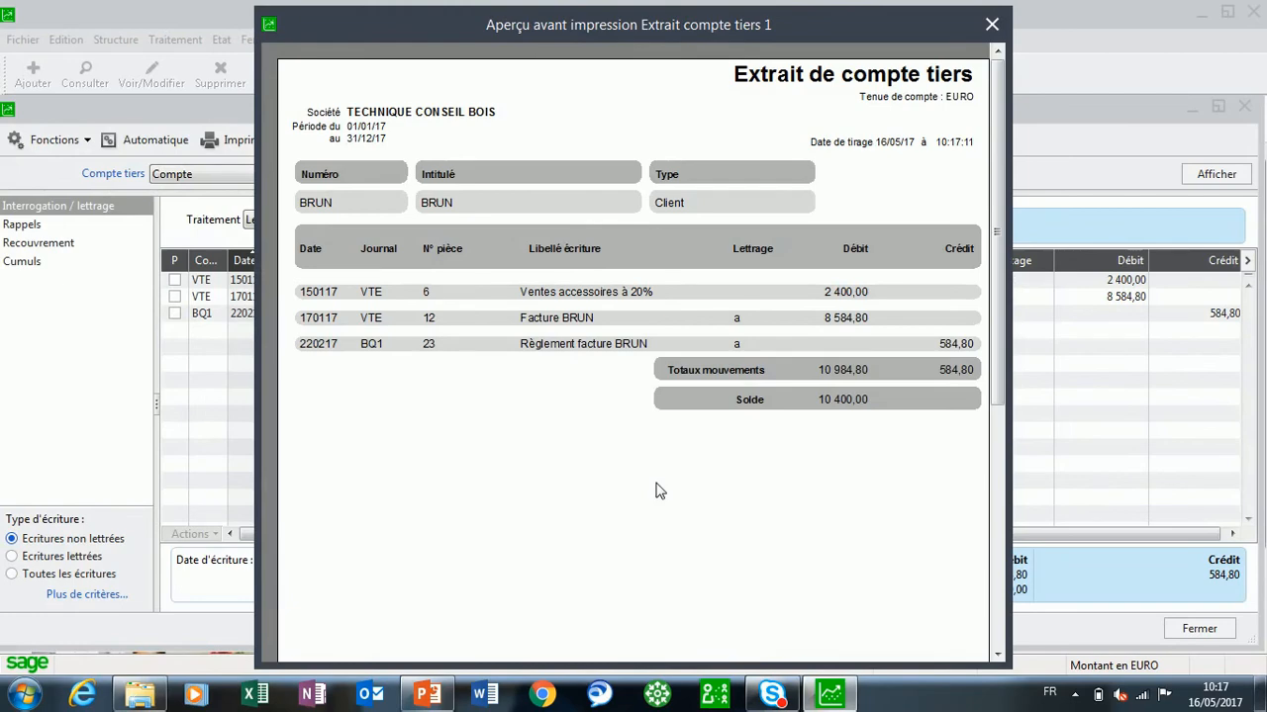
pyautogui.click(992, 24)
# Preview BRUN's account extract for Toutes les écritures with the Extrait Tiers Base.bma model, and close the preview.
pyautogui.click(238, 140)
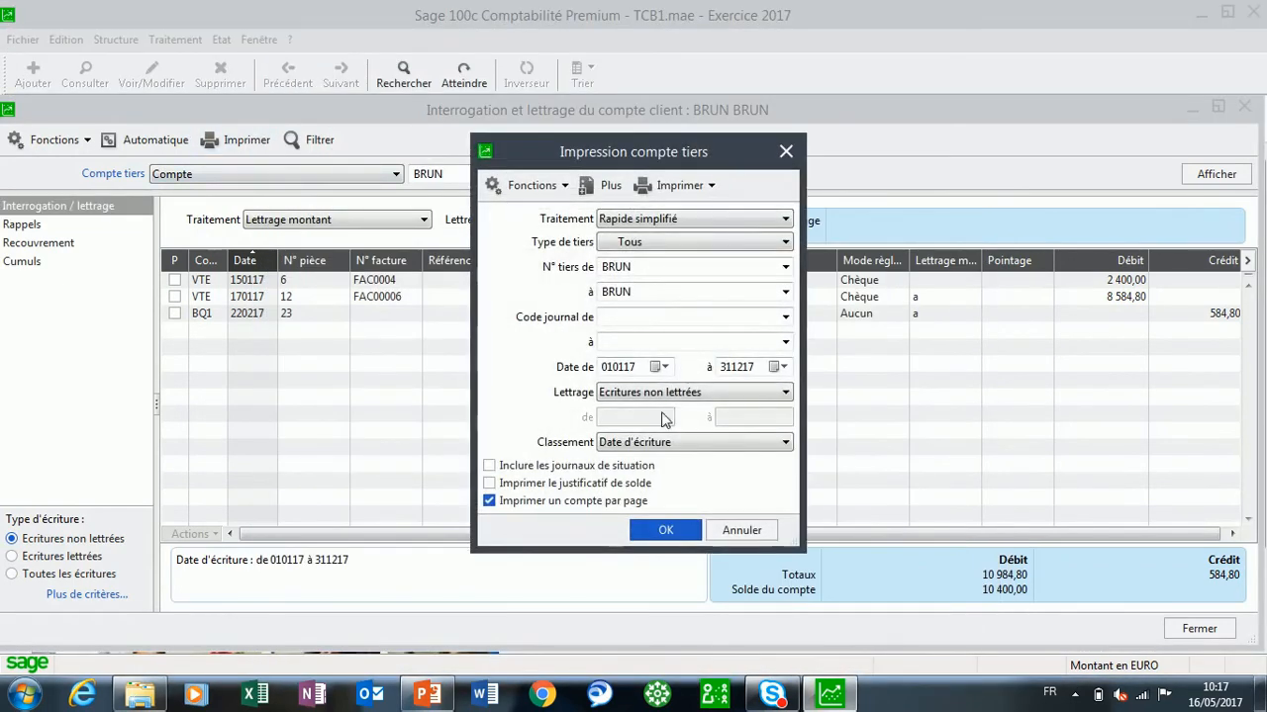
pyautogui.click(670, 393)
pyautogui.click(644, 410)
pyautogui.click(663, 531)
pyautogui.doubleClick(258, 294)
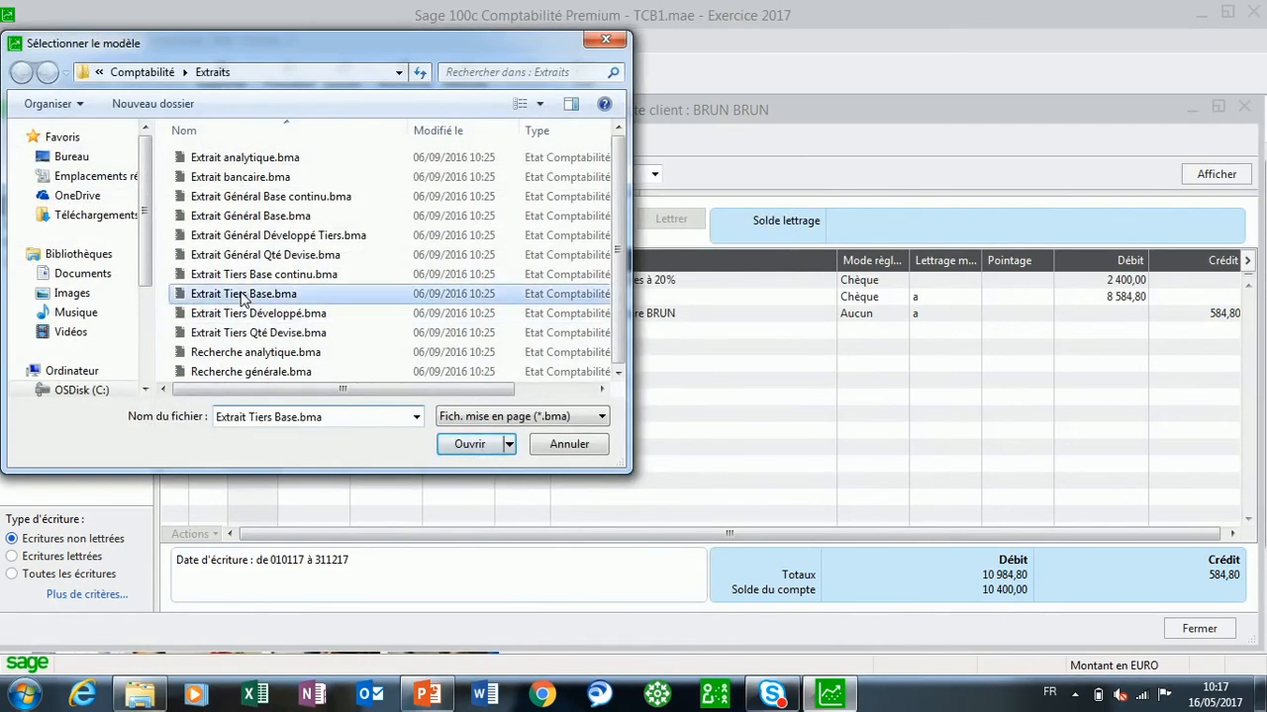
pyautogui.click(715, 499)
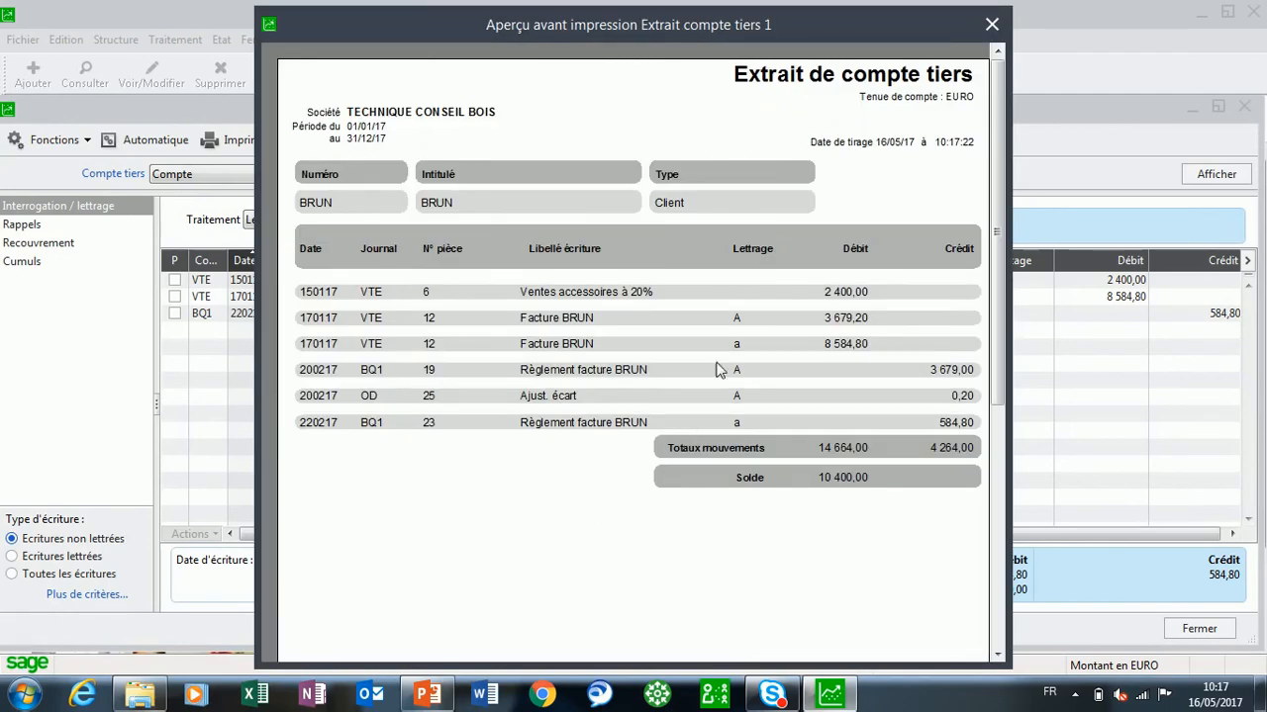
pyautogui.click(992, 25)
# Preview BRUN's third-party balance statement with Imprimer le justificatif de solde enabled, and close the preview.
pyautogui.click(247, 140)
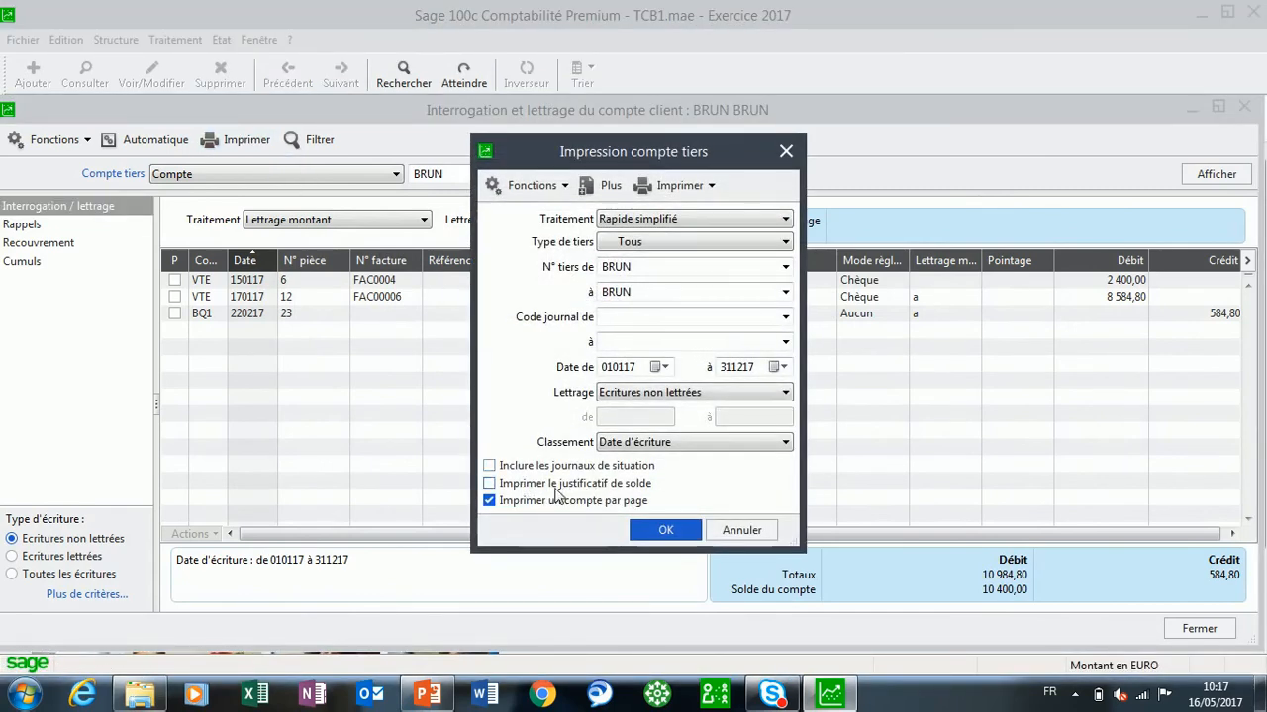
pyautogui.click(489, 484)
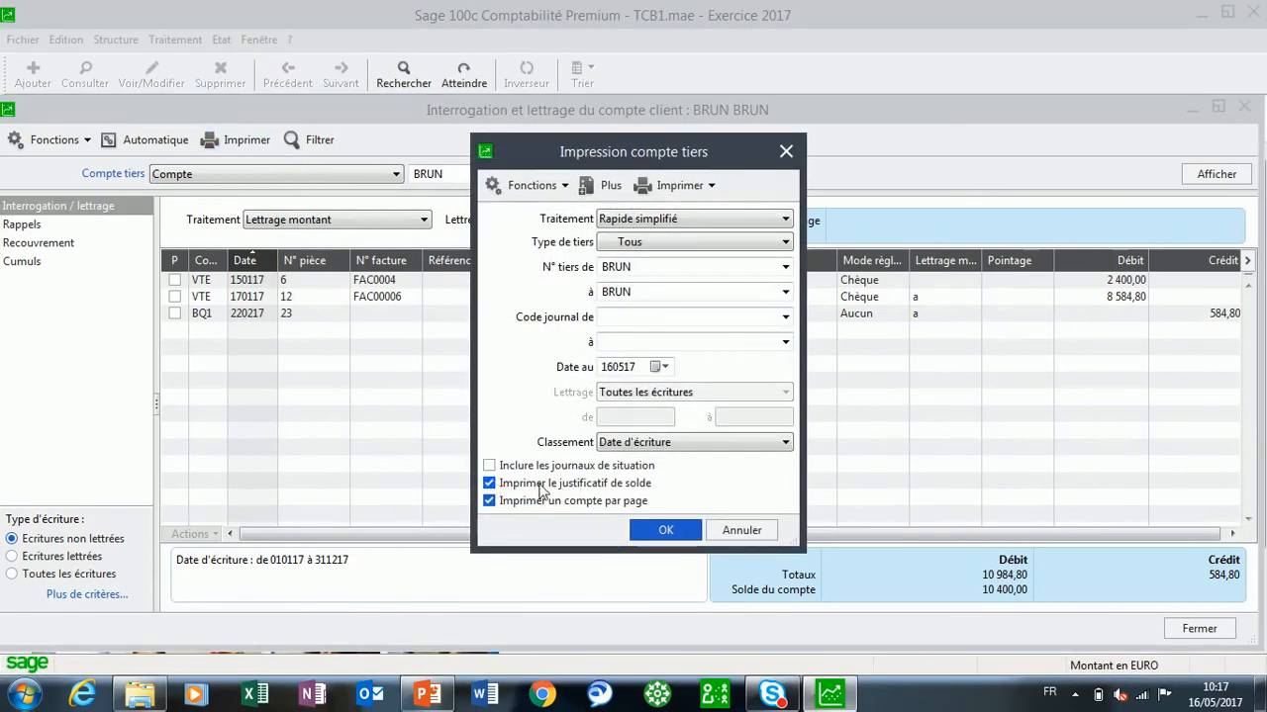
pyautogui.click(674, 533)
pyautogui.click(713, 500)
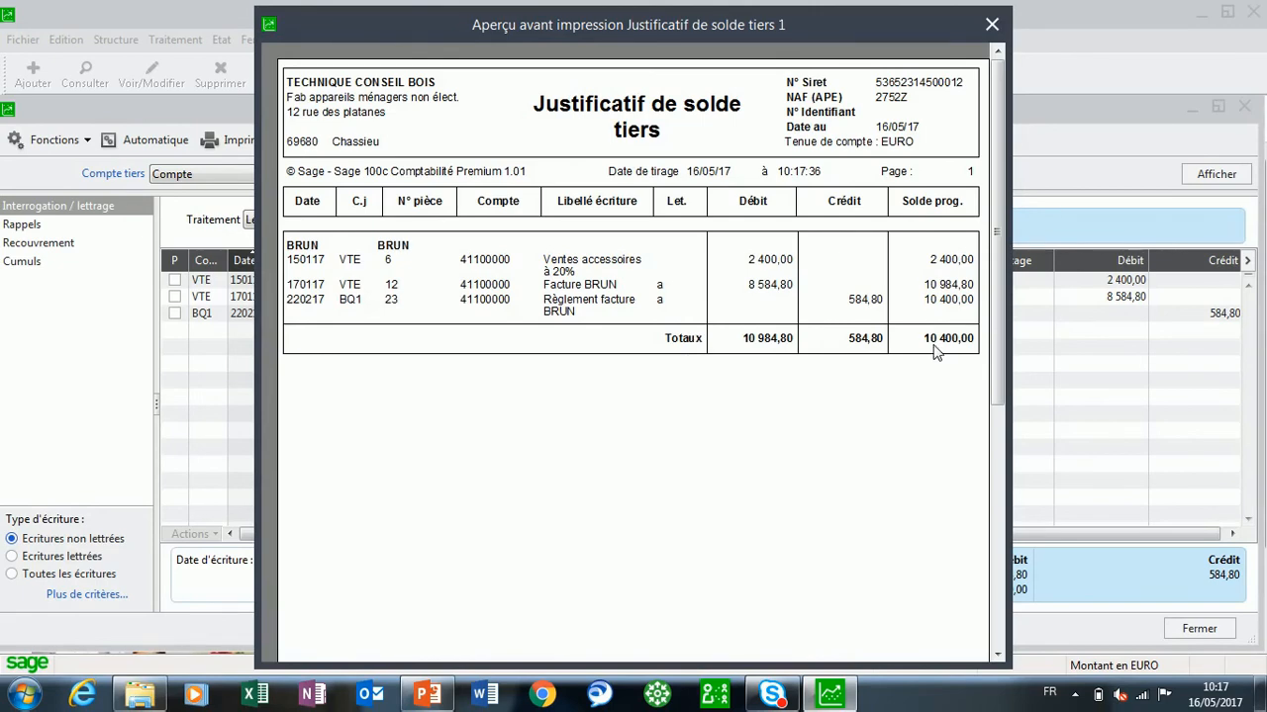
pyautogui.click(991, 23)
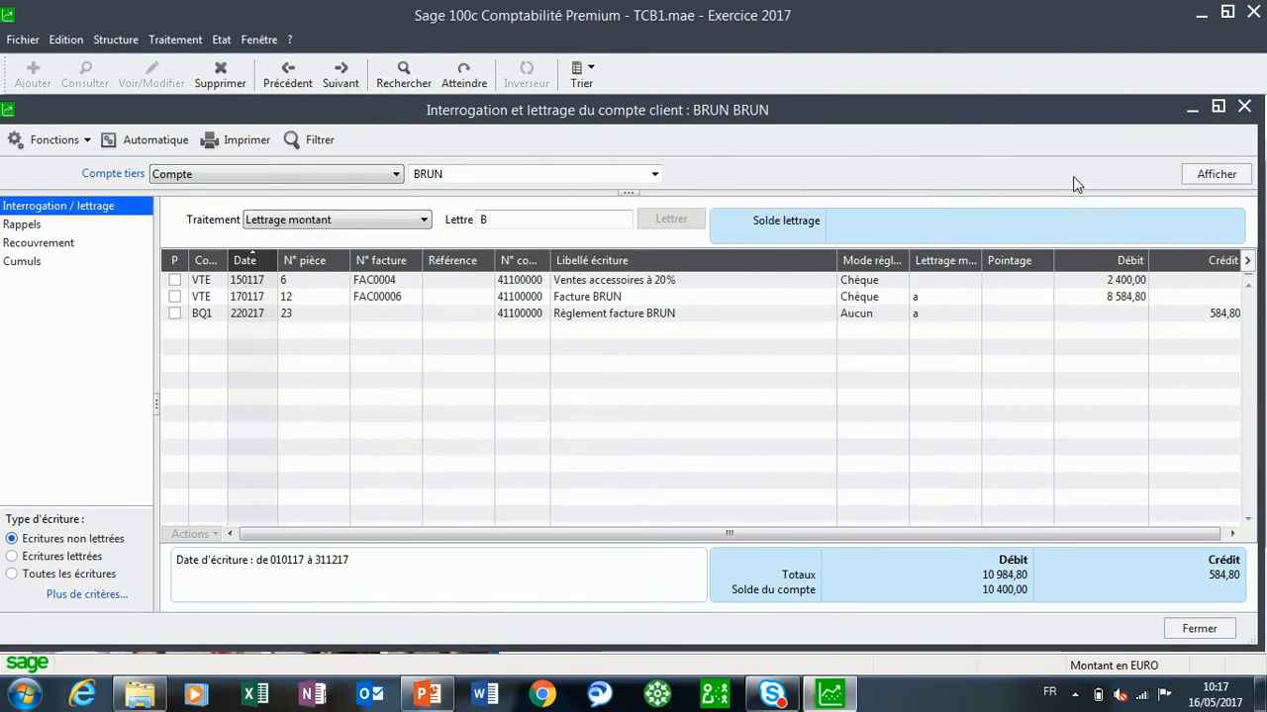
# Close BRUN's account inquiry and the third-party accounts management list.
pyautogui.click(1244, 106)
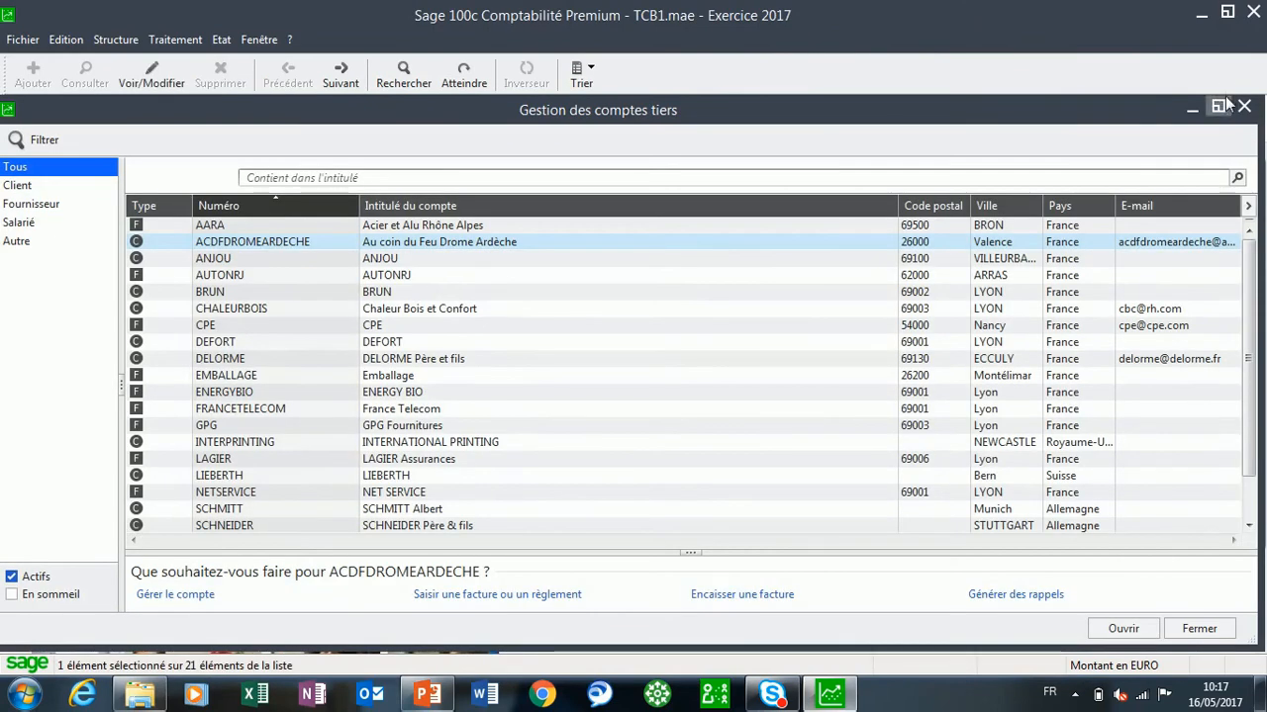
pyautogui.click(175, 39)
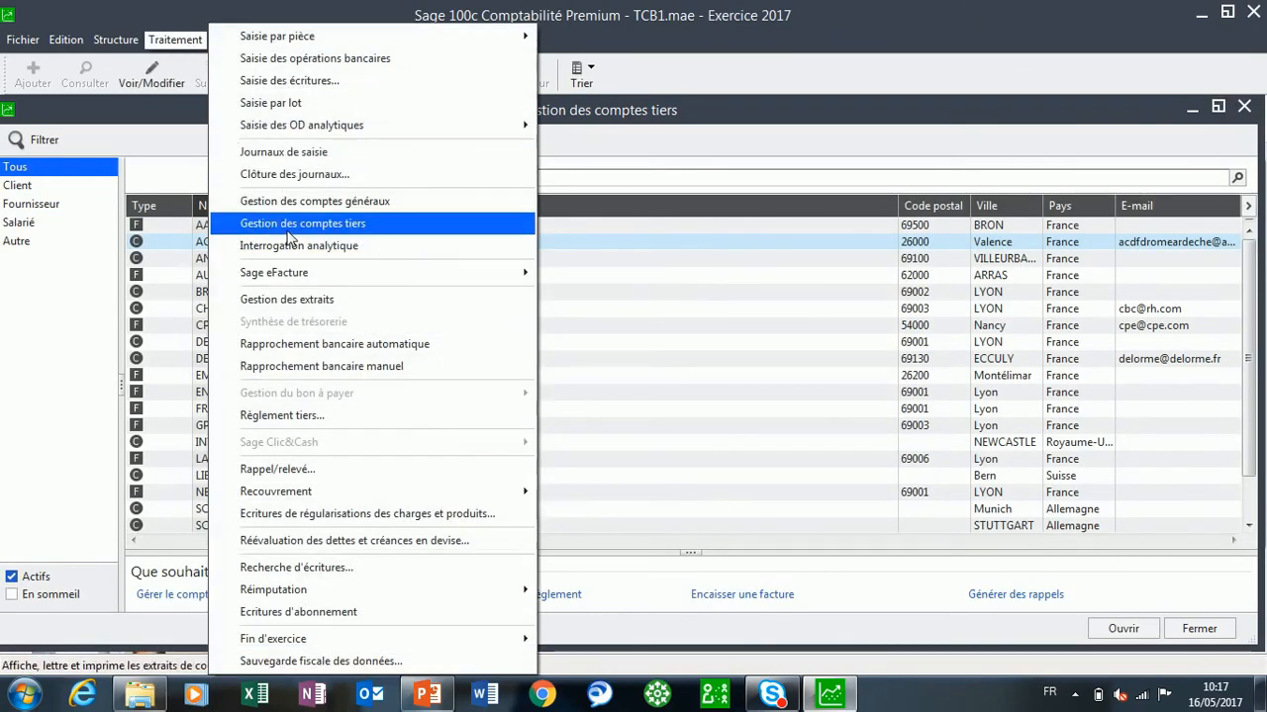
pyautogui.click(1246, 108)
pyautogui.click(1245, 107)
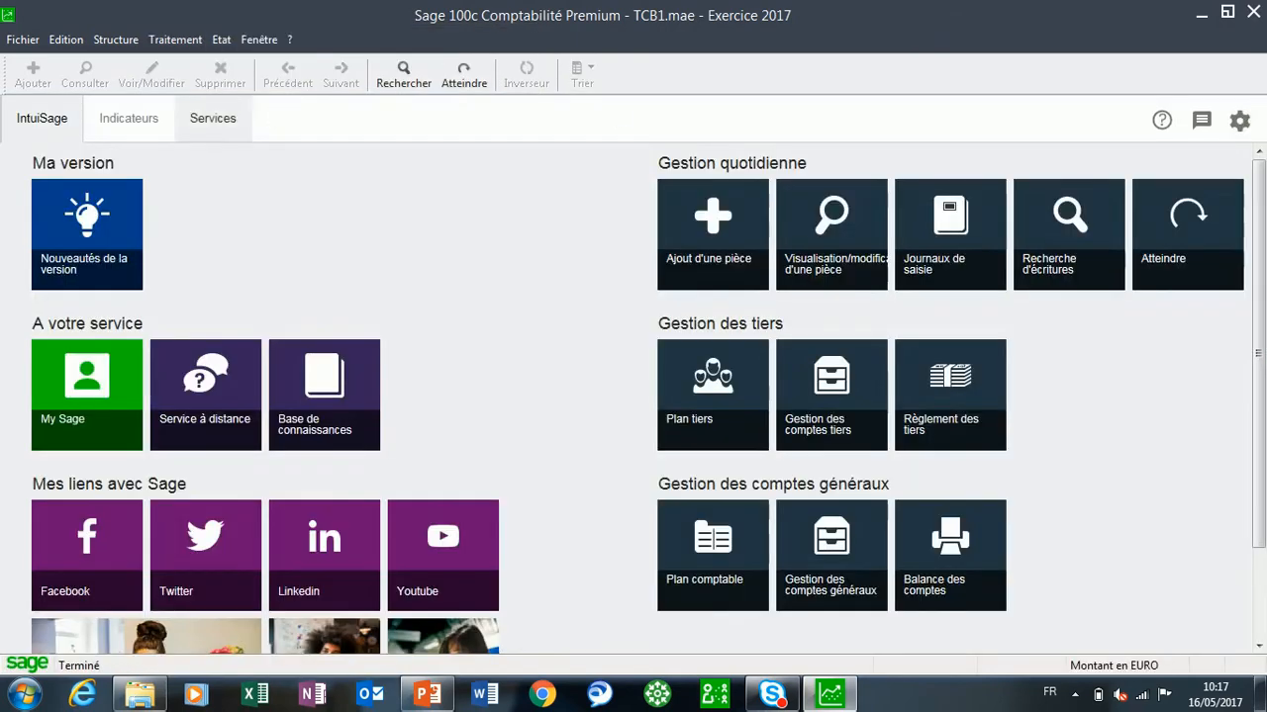
# Open Gestion des comptes généraux and display the inquiry and lettering of general account 41100000 Clients.
pyautogui.click(175, 40)
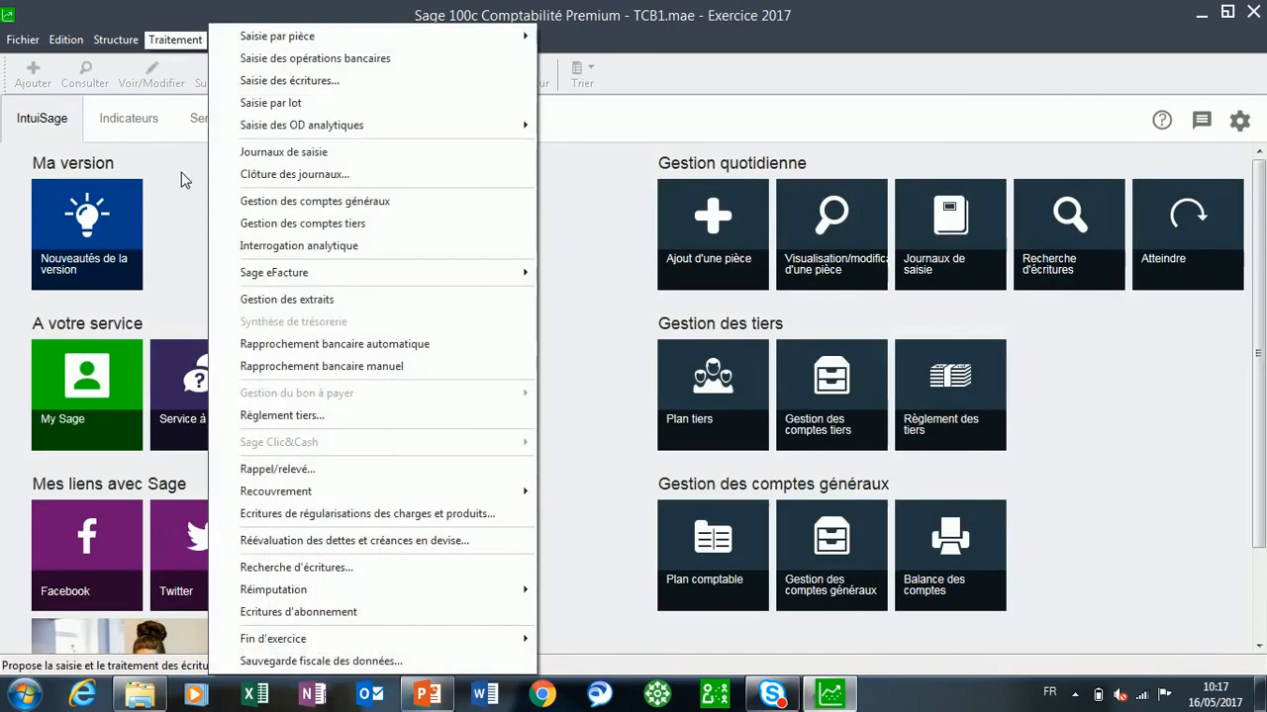
pyautogui.click(277, 204)
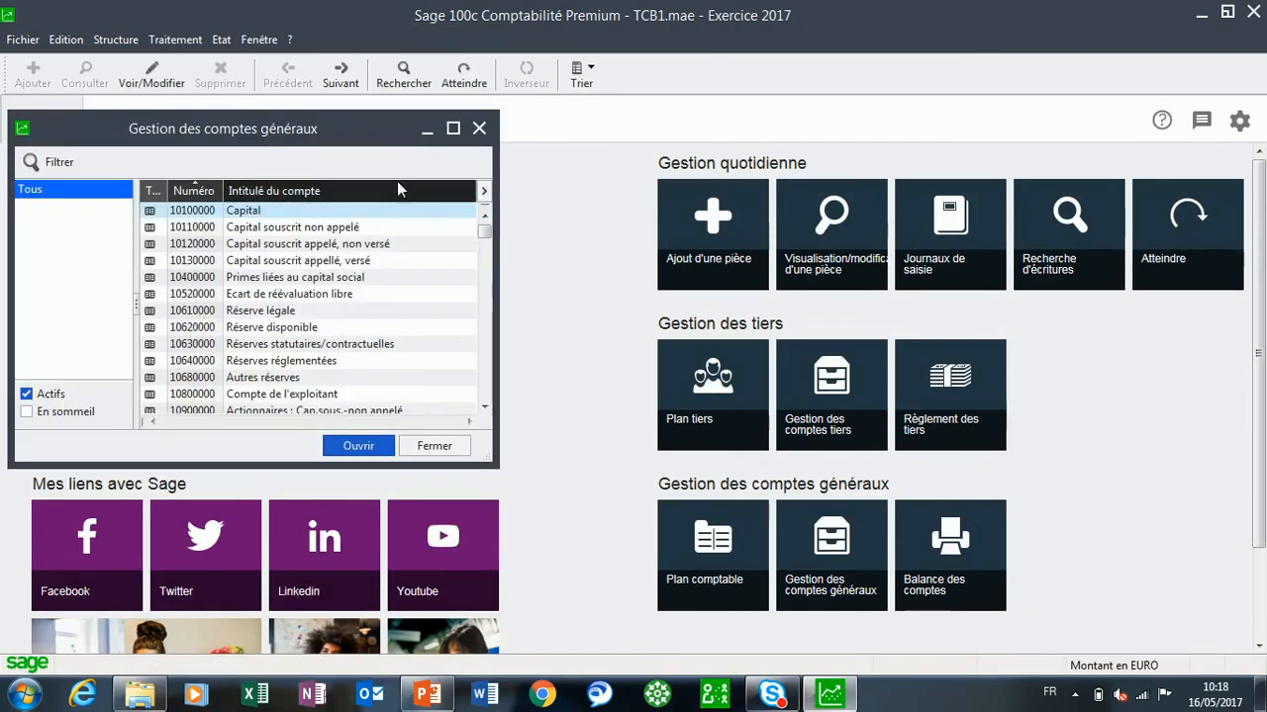
pyautogui.click(332, 244)
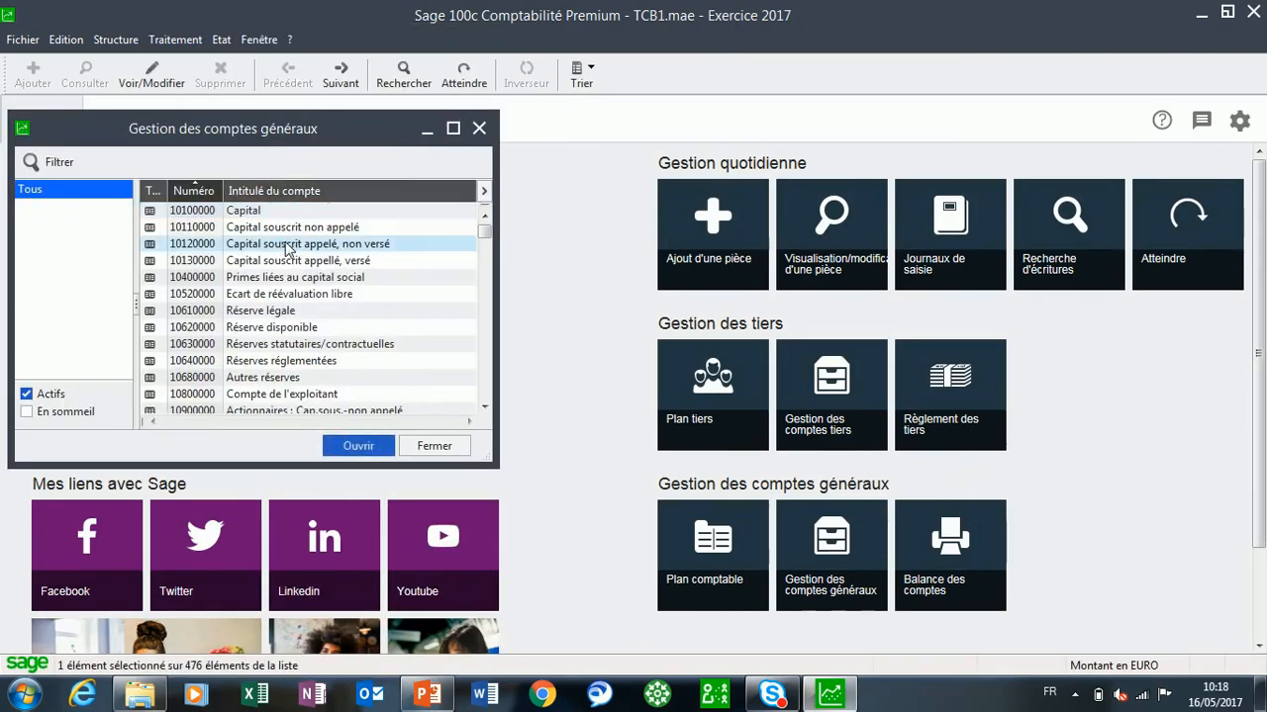
pyautogui.write('41')
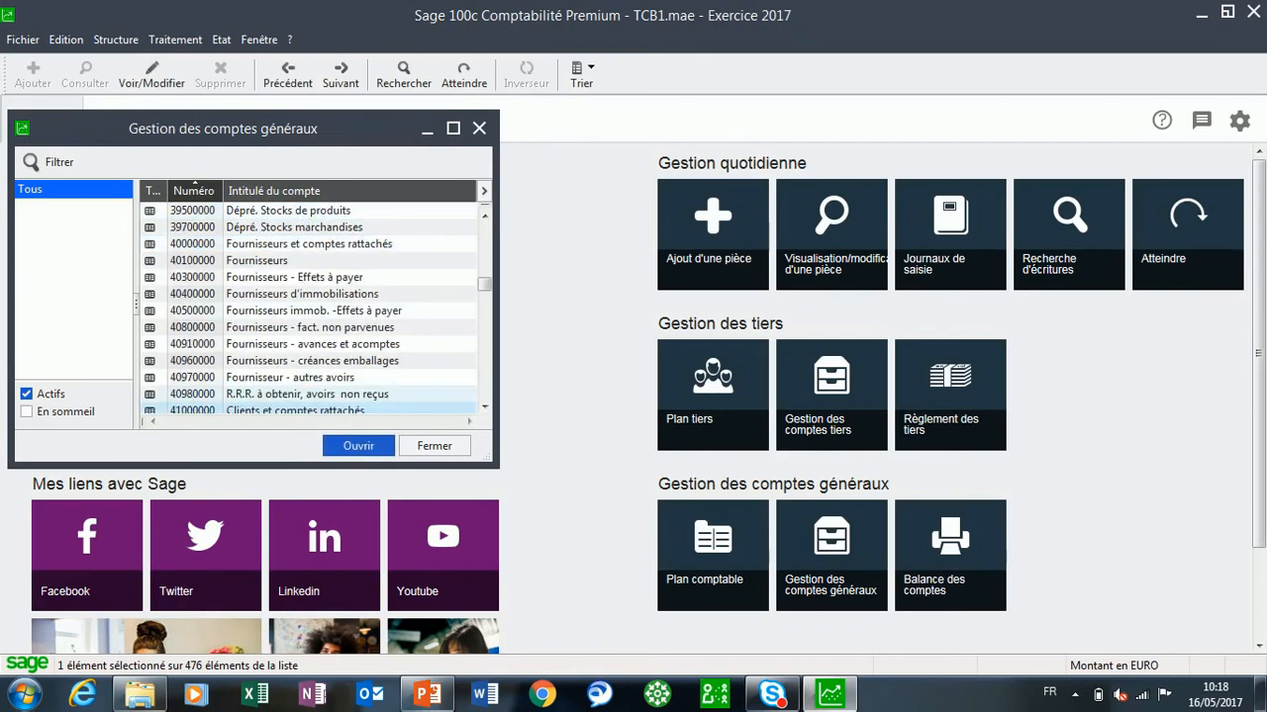
pyautogui.click(485, 409)
pyautogui.click(485, 409)
pyautogui.click(485, 409)
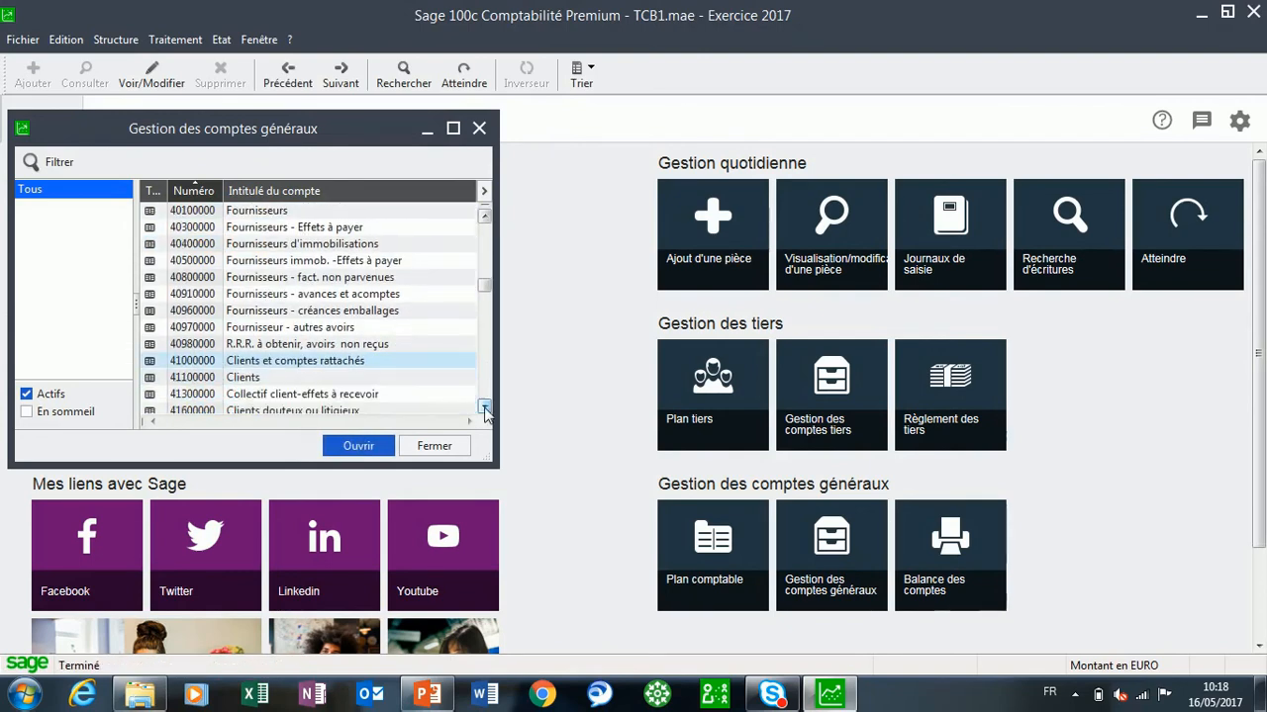
pyautogui.doubleClick(242, 384)
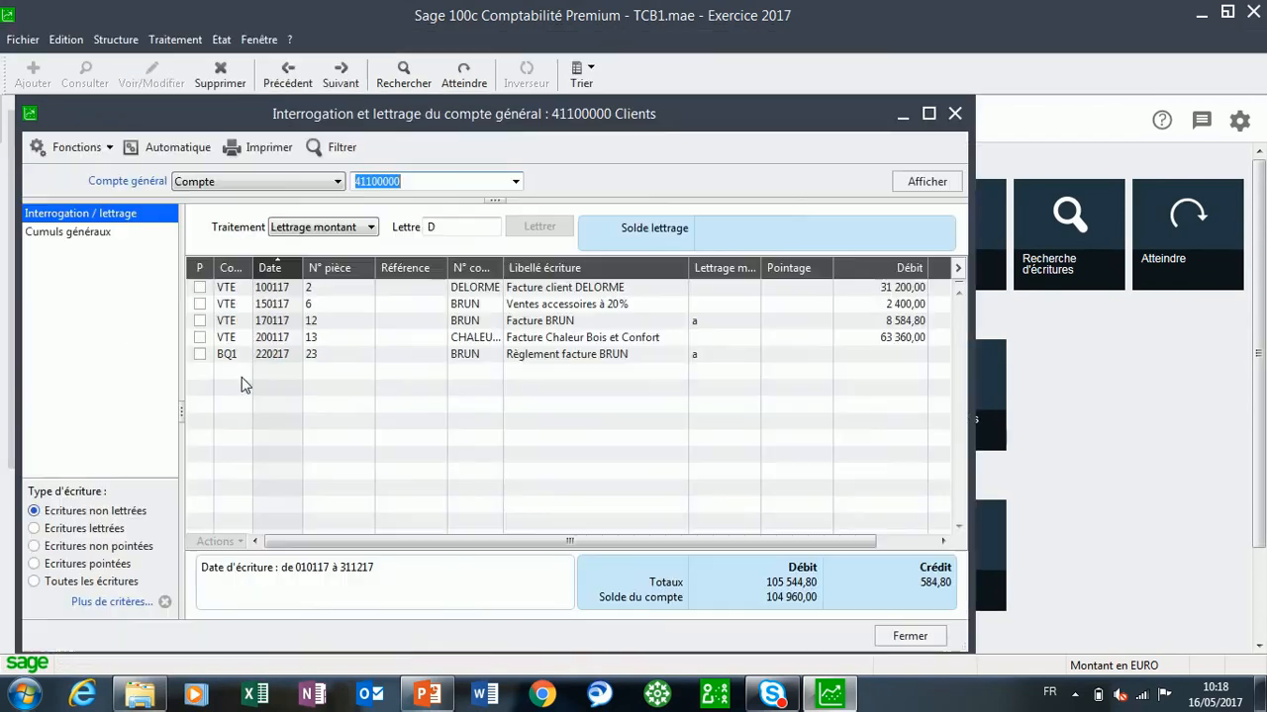
# Maximize the general account inquiry, widen the N° compte tiers column, narrow Libellé écriture, and select the DELORME invoice entry.
pyautogui.click(929, 115)
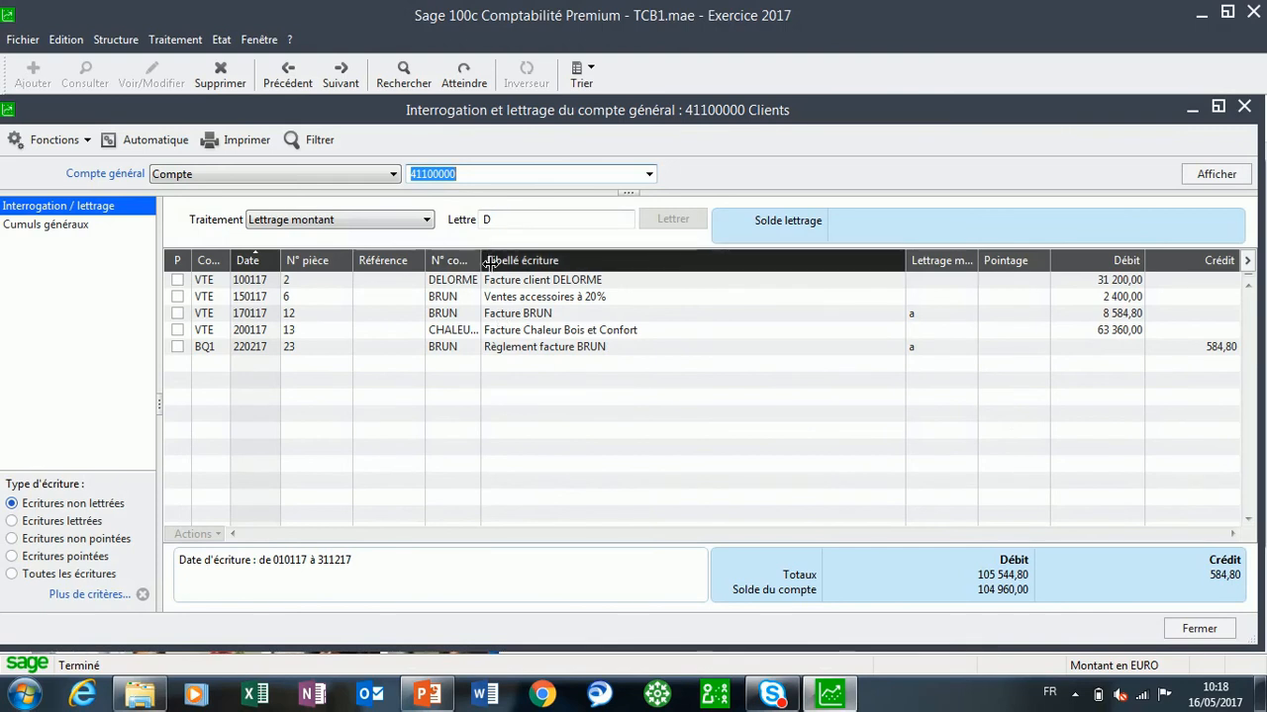
pyautogui.moveTo(482, 261); pyautogui.dragTo(539, 264)
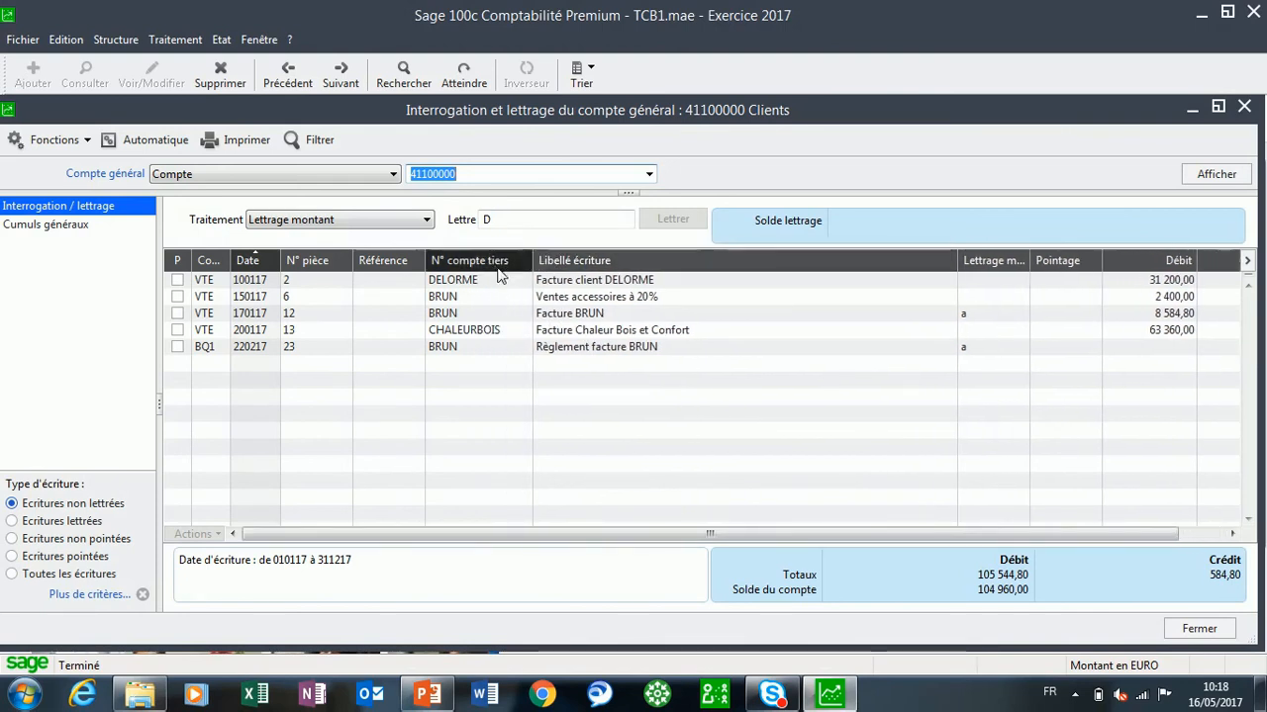
pyautogui.moveTo(958, 260); pyautogui.dragTo(905, 260)
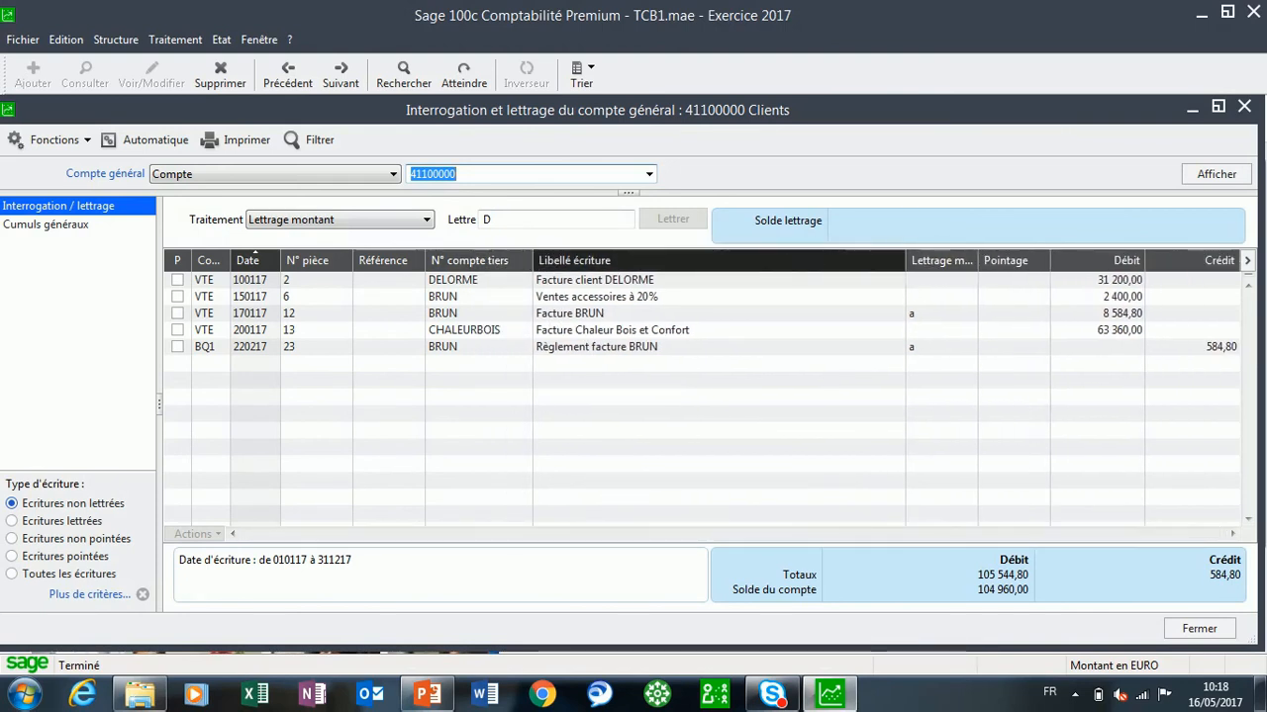
pyautogui.click(480, 286)
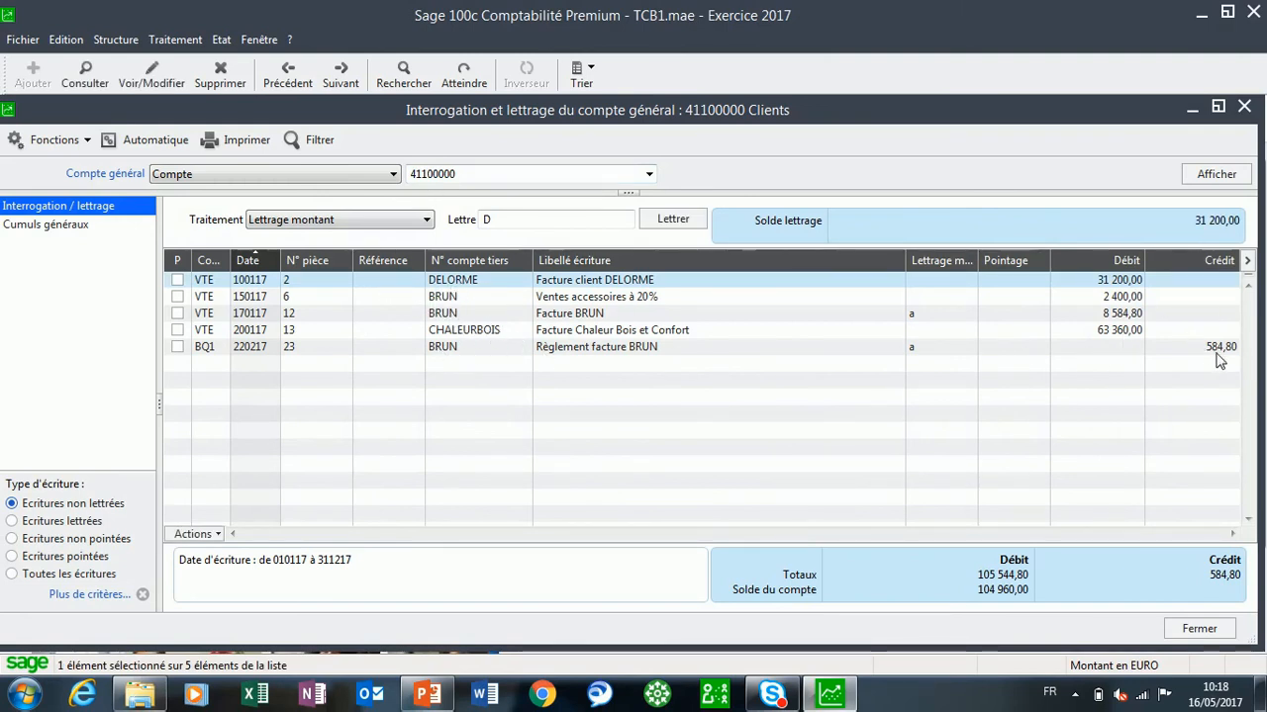
# Switch the general account inquiry to 40100000 Fournisseurs and display its entries.
pyautogui.moveTo(475, 174); pyautogui.dragTo(376, 173)
pyautogui.write('401')
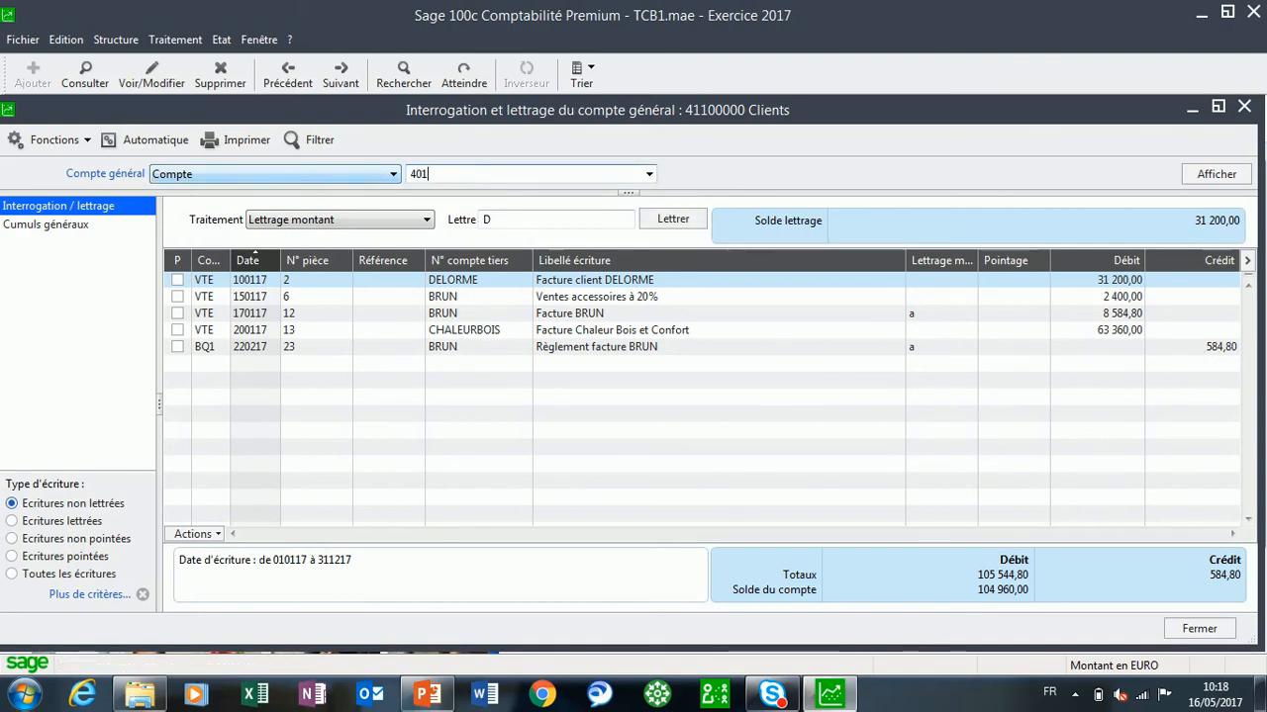
pyautogui.click(650, 176)
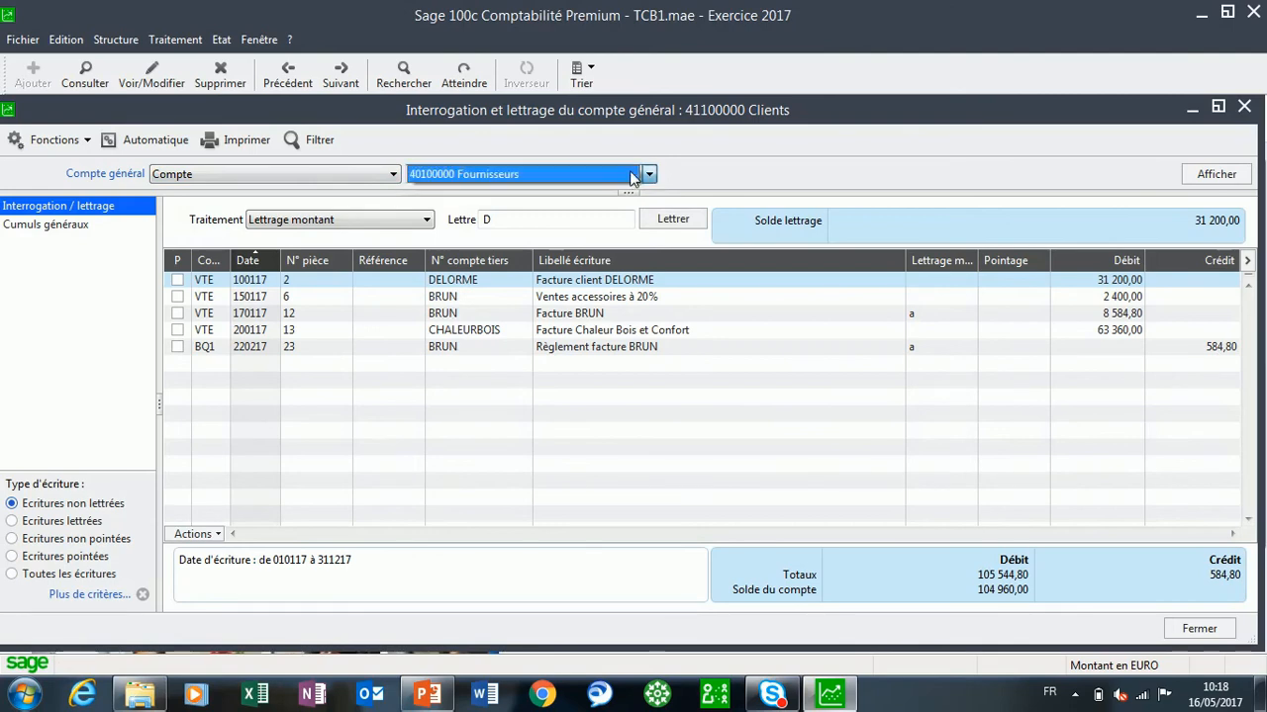
pyautogui.click(630, 174)
pyautogui.click(1213, 175)
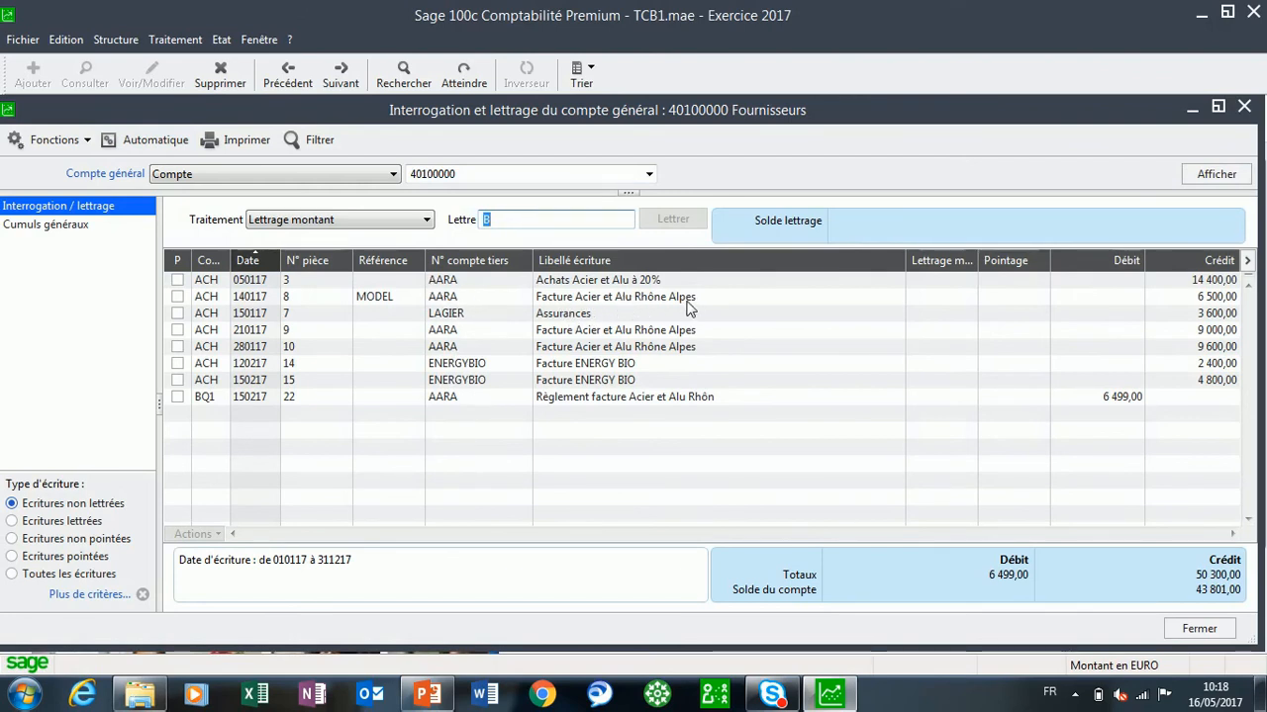
# Run automatic amount lettering on account 40100000, allowing balances below the maximum difference, and display the lettered entries.
pyautogui.click(109, 140)
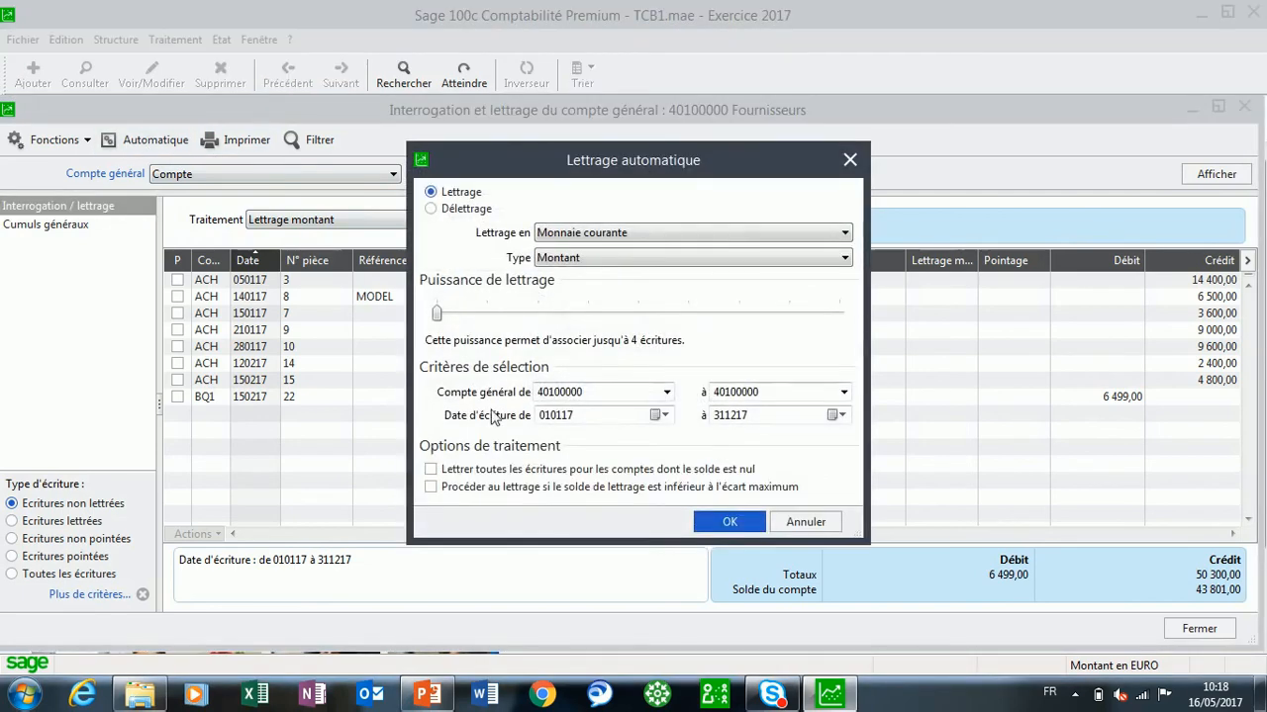
pyautogui.click(501, 487)
pyautogui.click(714, 522)
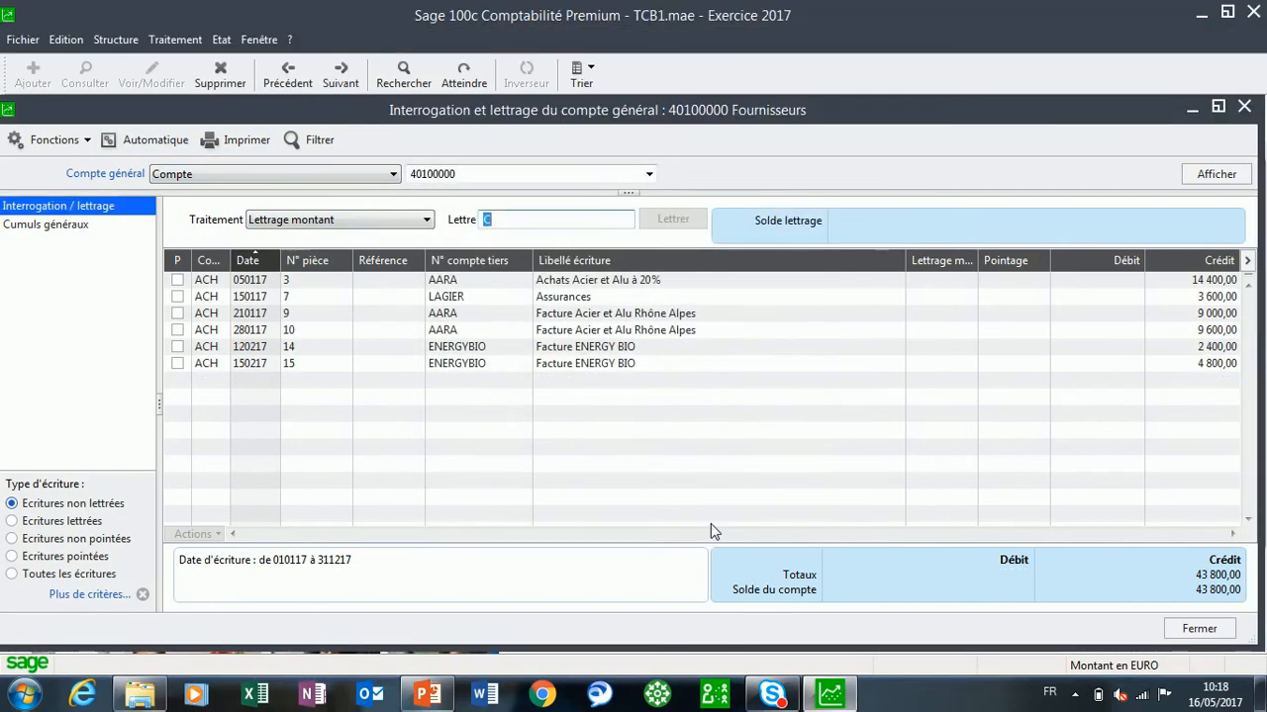
pyautogui.click(61, 521)
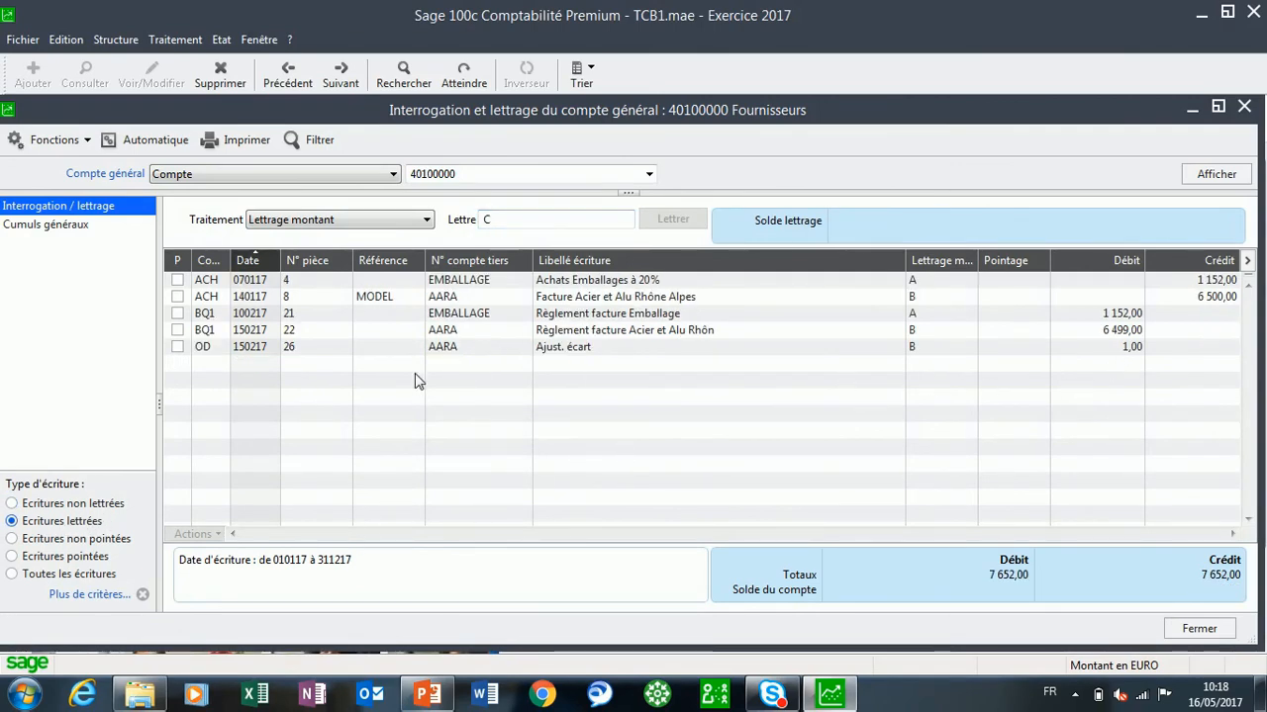